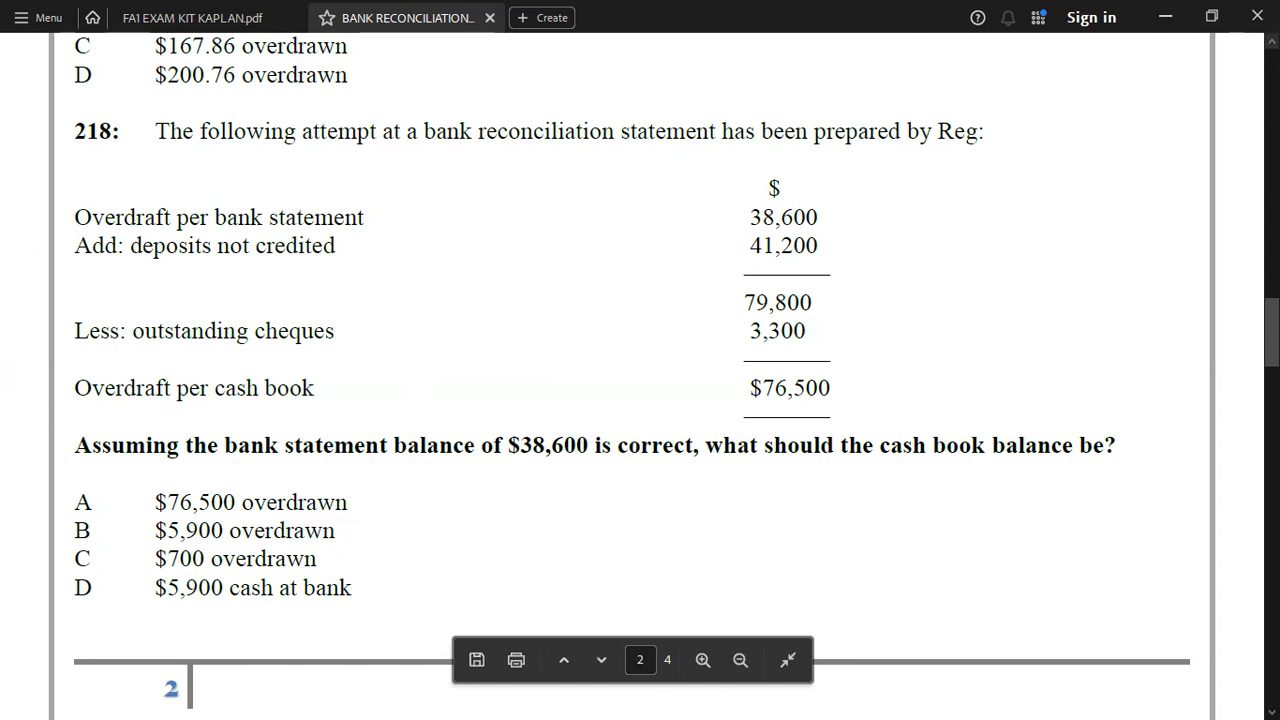
Bring up the Calculator beside question 218 of the bank reconciliation PDF.
key(alt+Tab)
click(1102, 126)
key(alt+Tab)
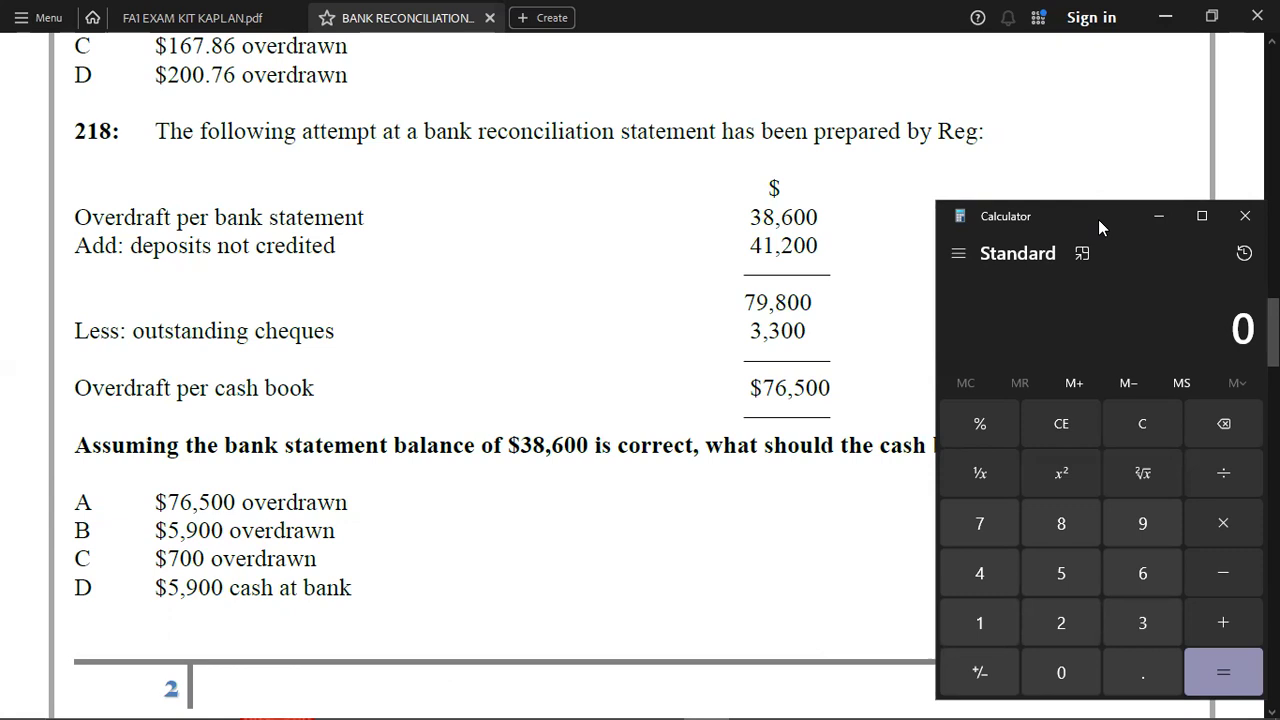
text(386)
key(F9)
text(-38600)
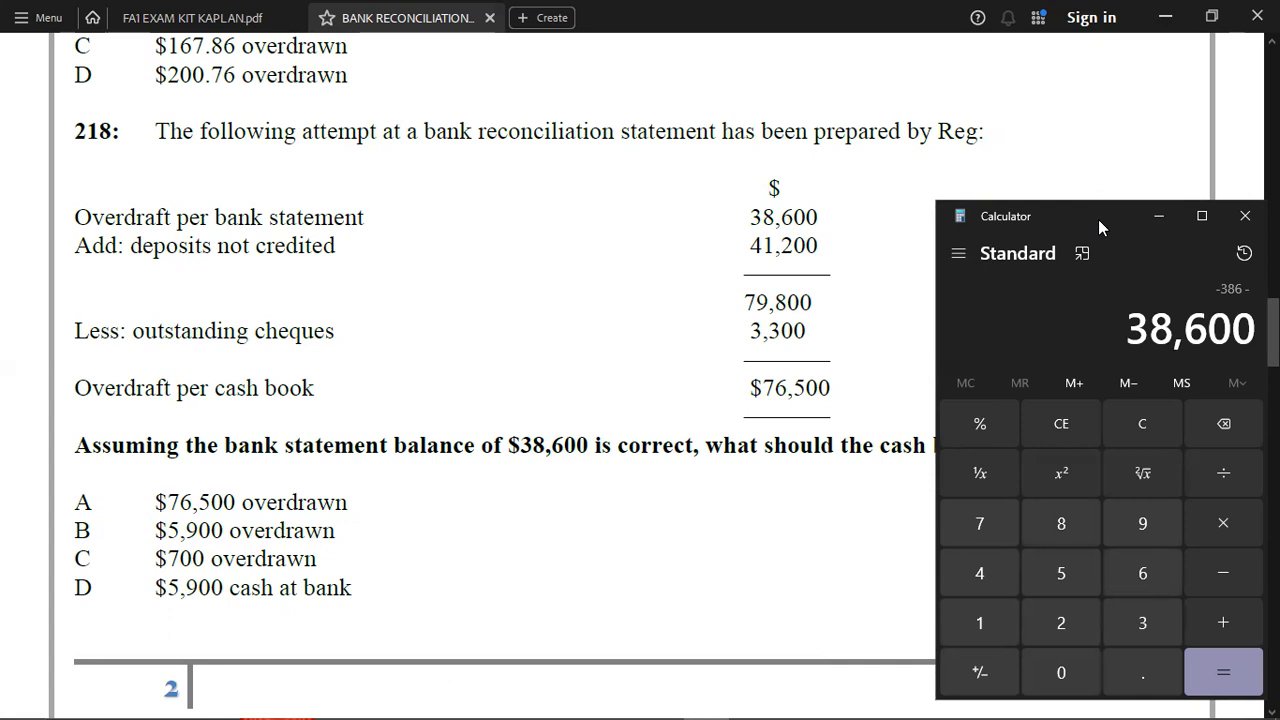
key(Escape)
Calculate -38600 + 41200 - 3300 for question 218's correct cash book balance, and return to the PDF.
key(minus)
text(38,600)
key(plus)
text(41200)
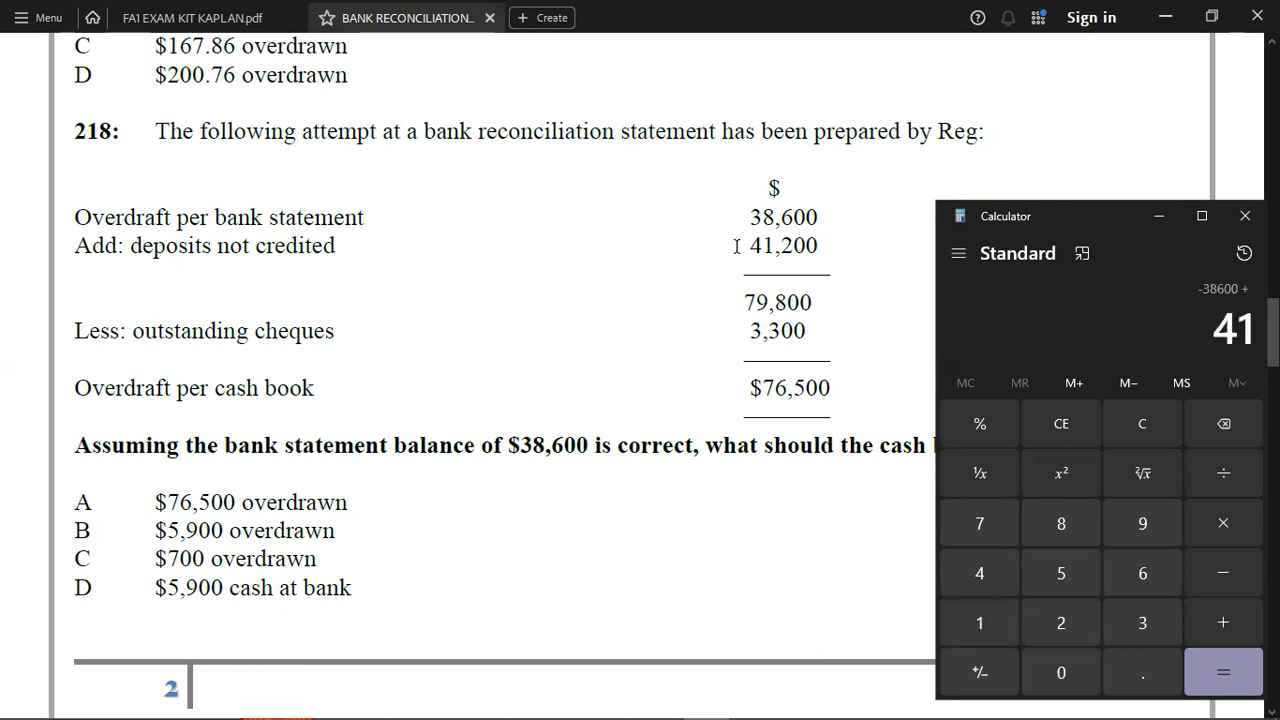
key(minus)
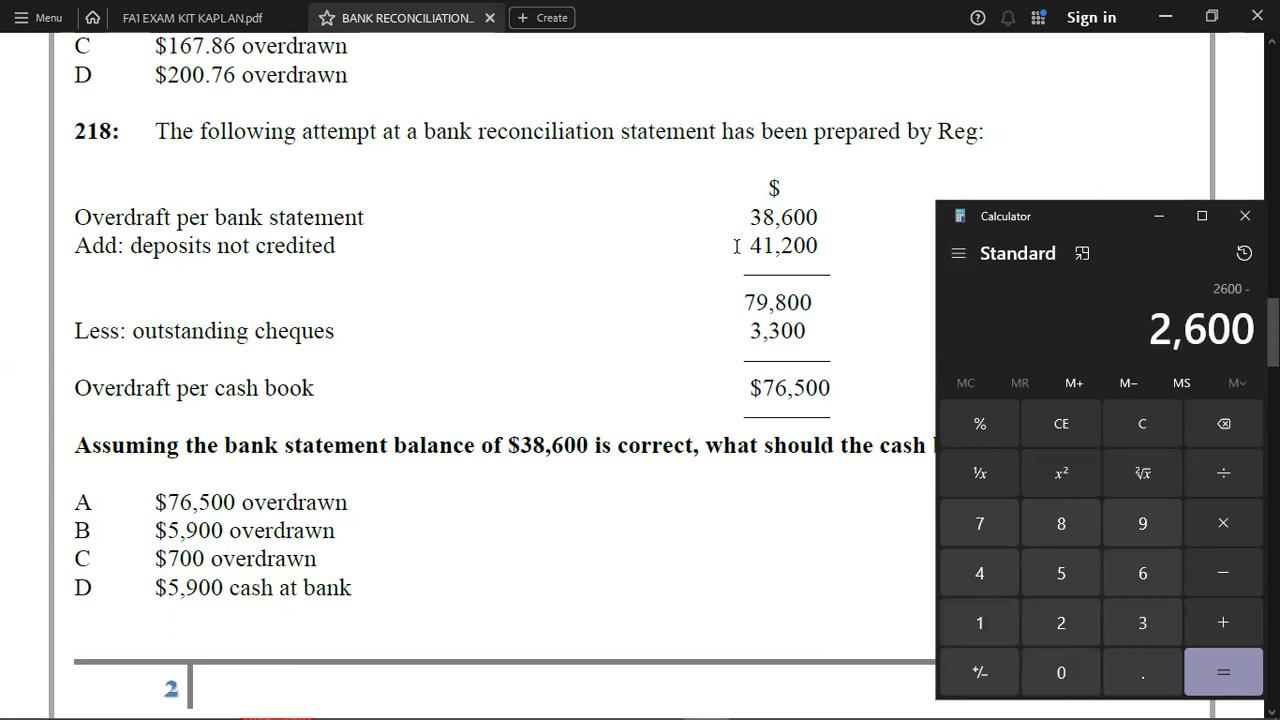
text(3300)
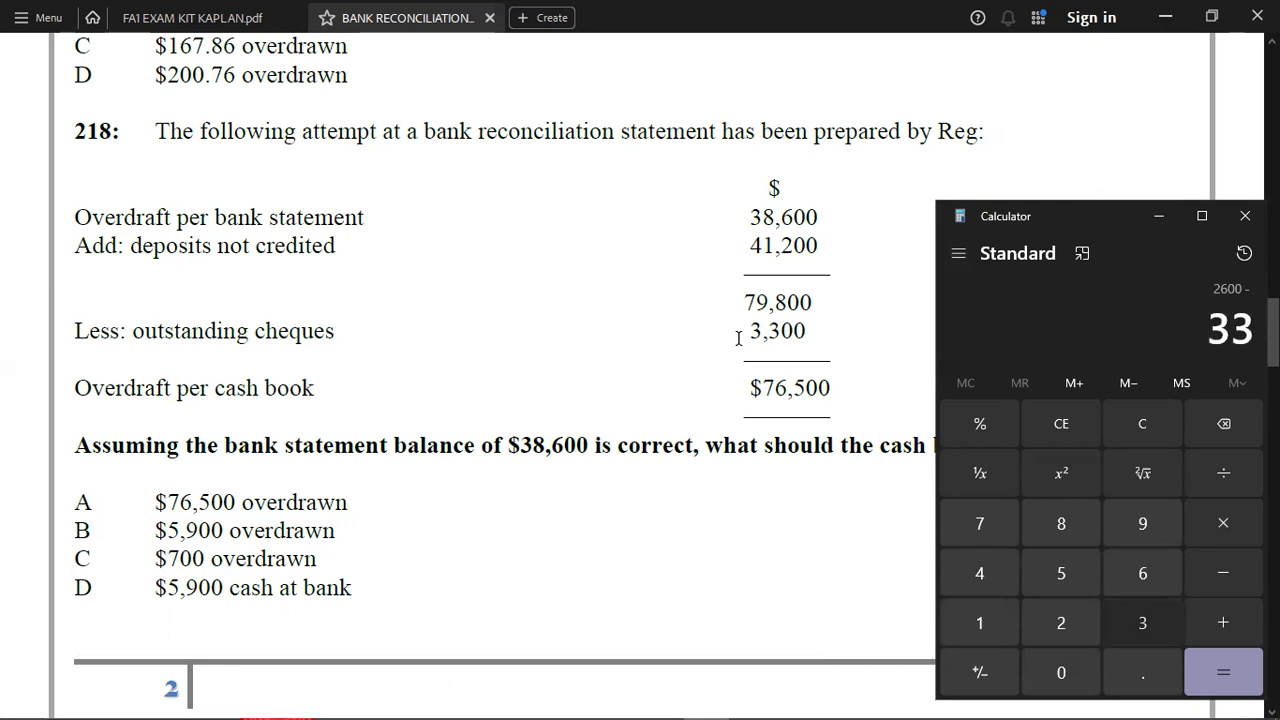
key(Return)
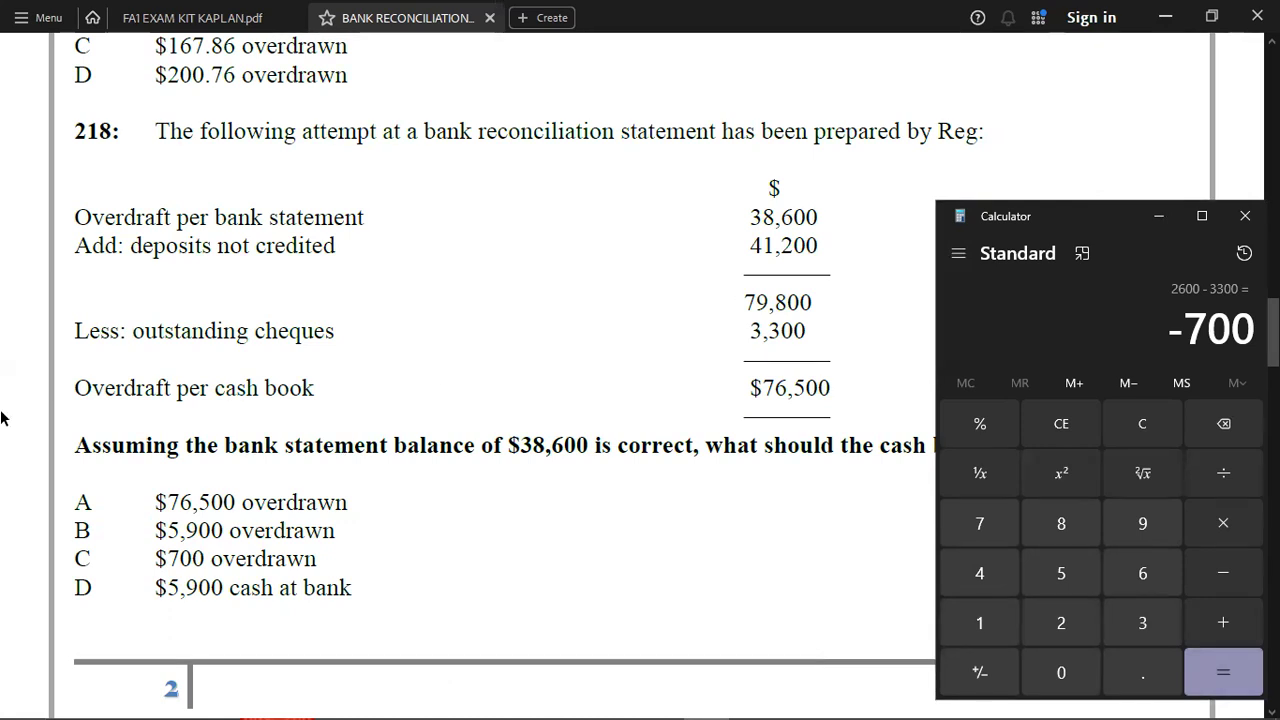
click(33, 281)
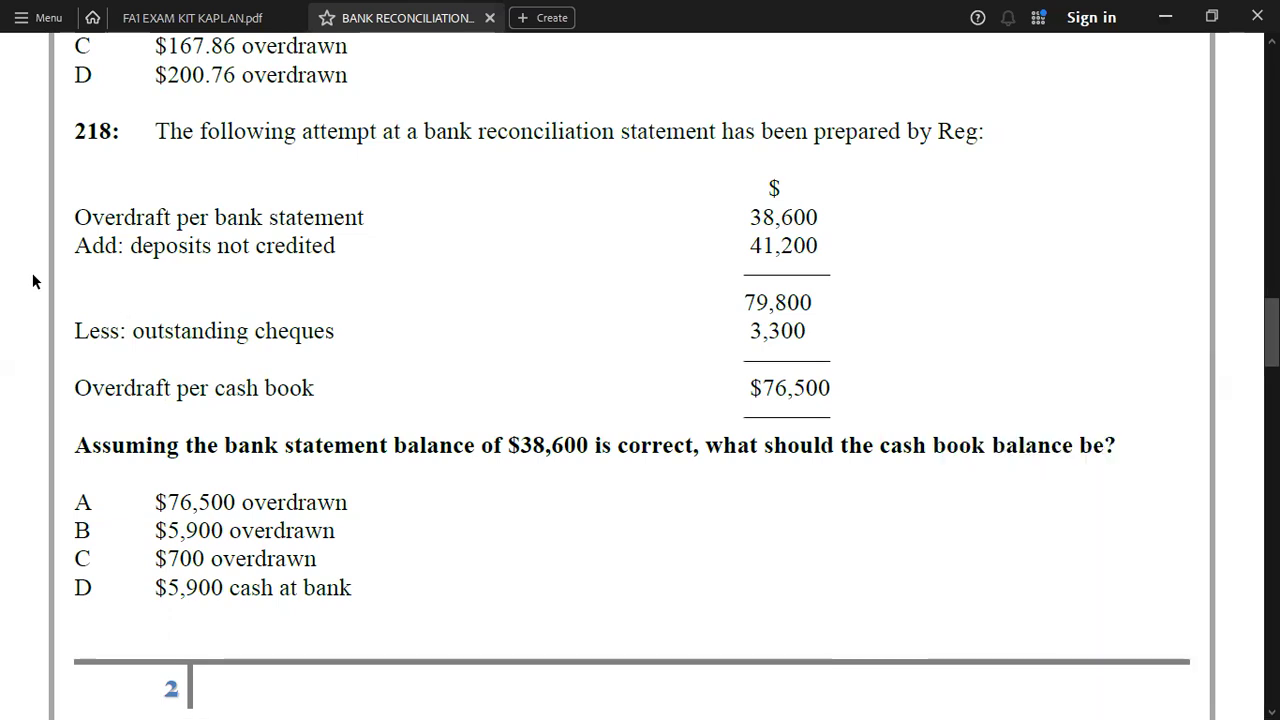
Switch to the BRS workbook in Excel and enter 218 in A1885 with the answer C below it.
key(alt+Tab)
key(alt+Tab)
key(alt+Tab)
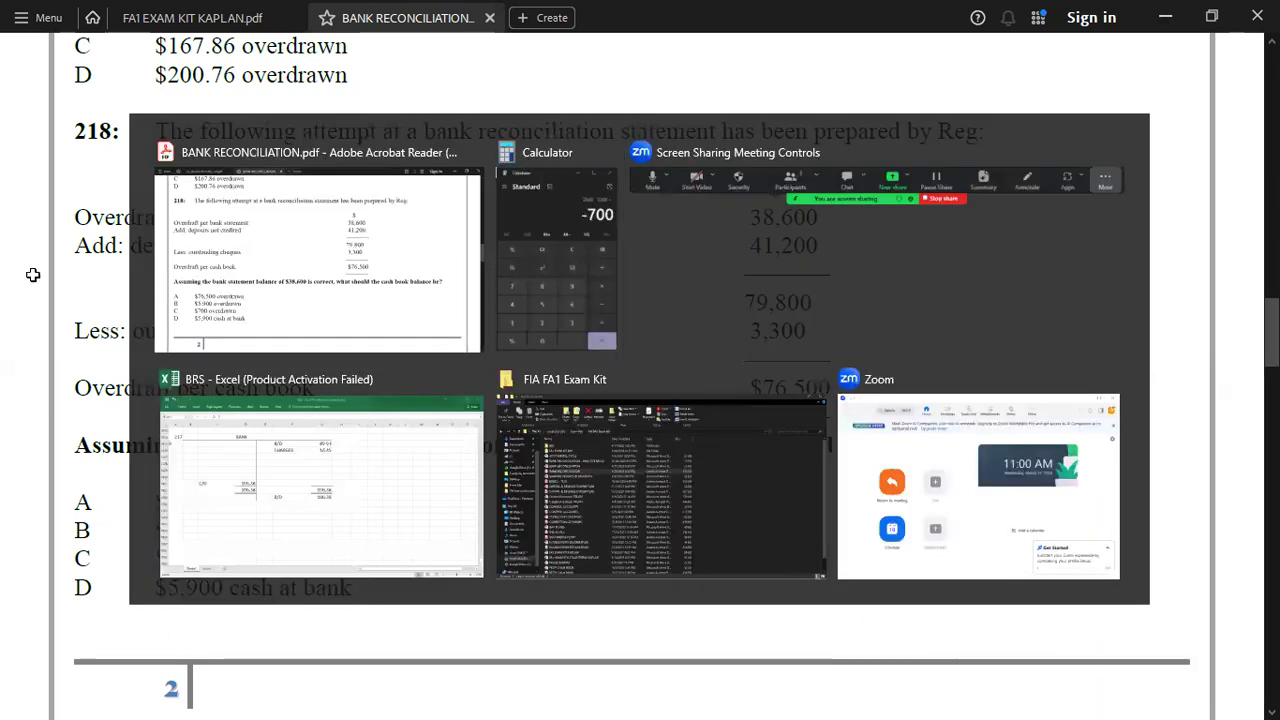
key(Left)
key(Up)
key(Up)
key(Up)
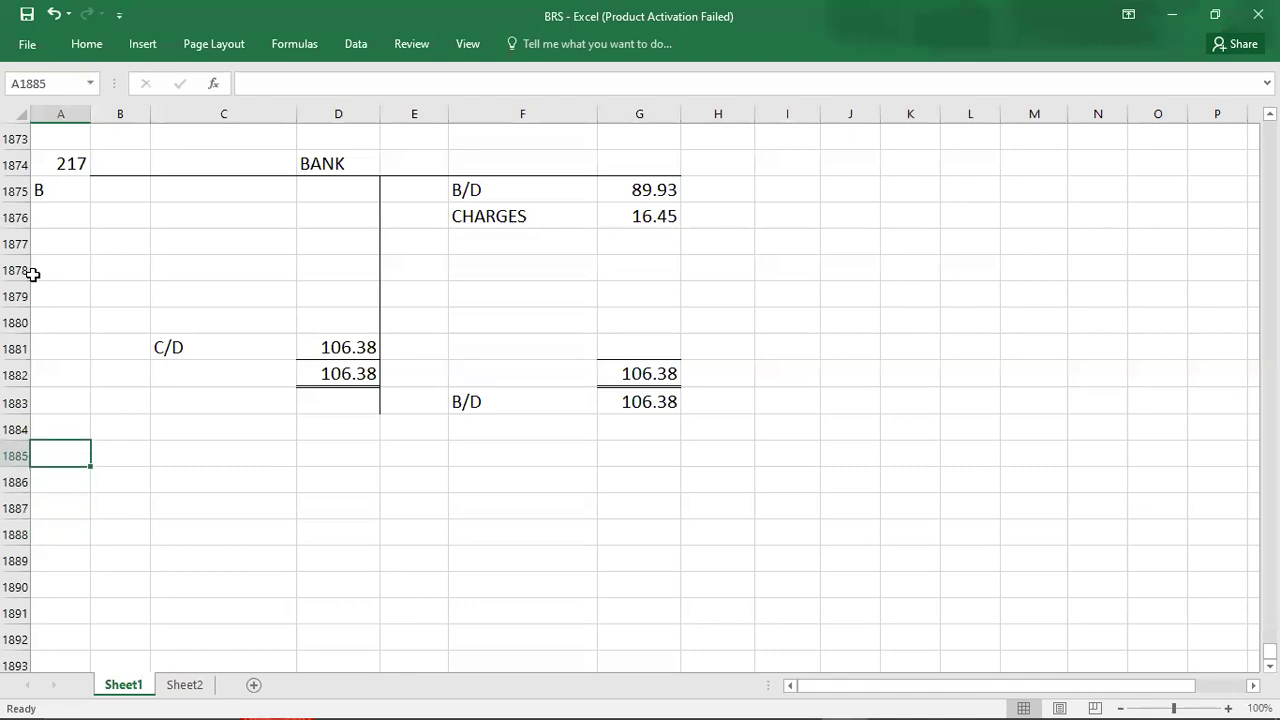
text(218)
key(Return)
text(C)
key(Down)
key(Down)
key(Down)
key(Down)
key(Down)
key(Down)
key(Down)
key(Down)
key(Down)
key(Down)
key(Down)
key(Down)
key(Down)
key(Down)
key(Down)
key(Down)
key(Down)
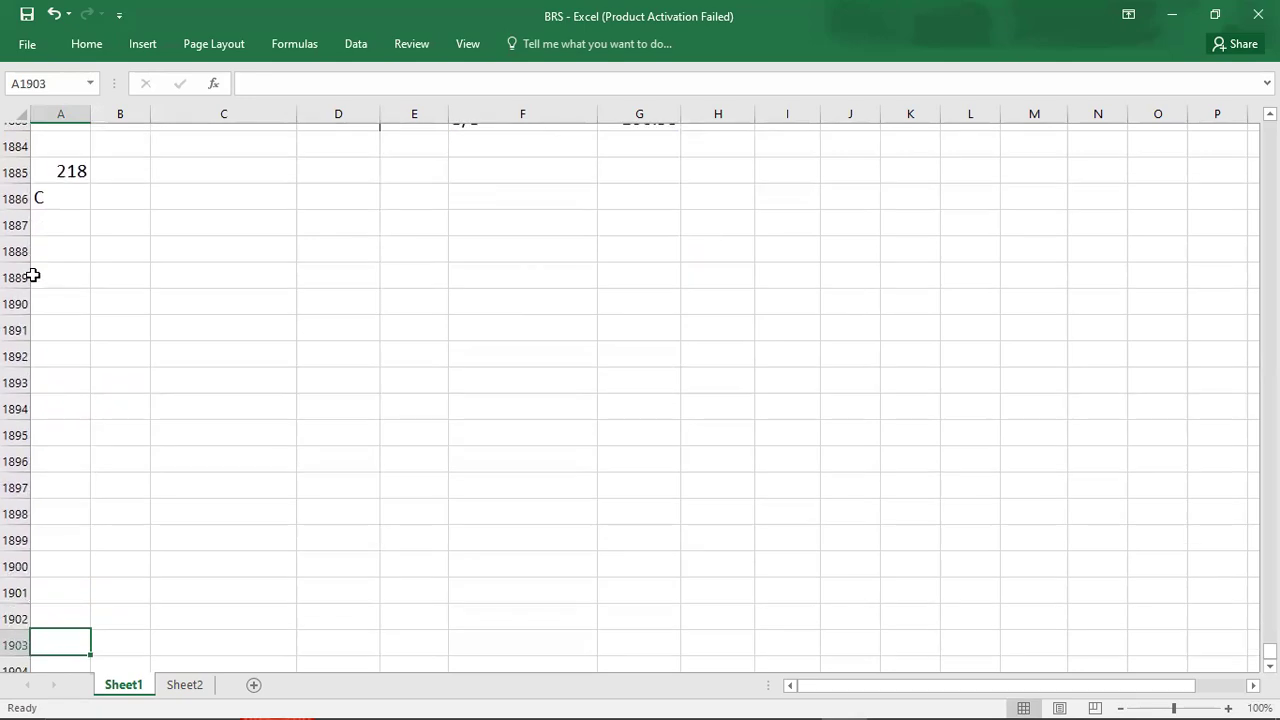
Go to question 220 in the PDF and number its BANK account working 220 in the Excel workbook.
key(alt+Tab)
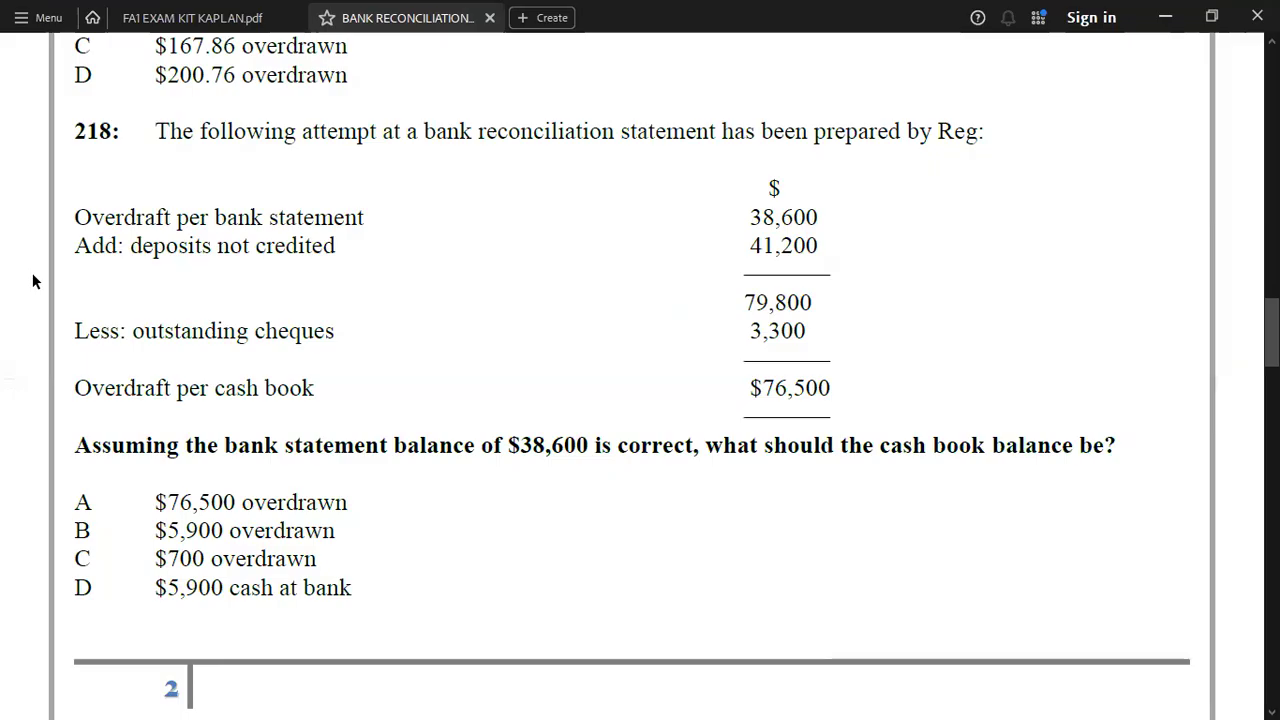
scroll(33, 281, down, 4)
scroll(32, 281, down, 10)
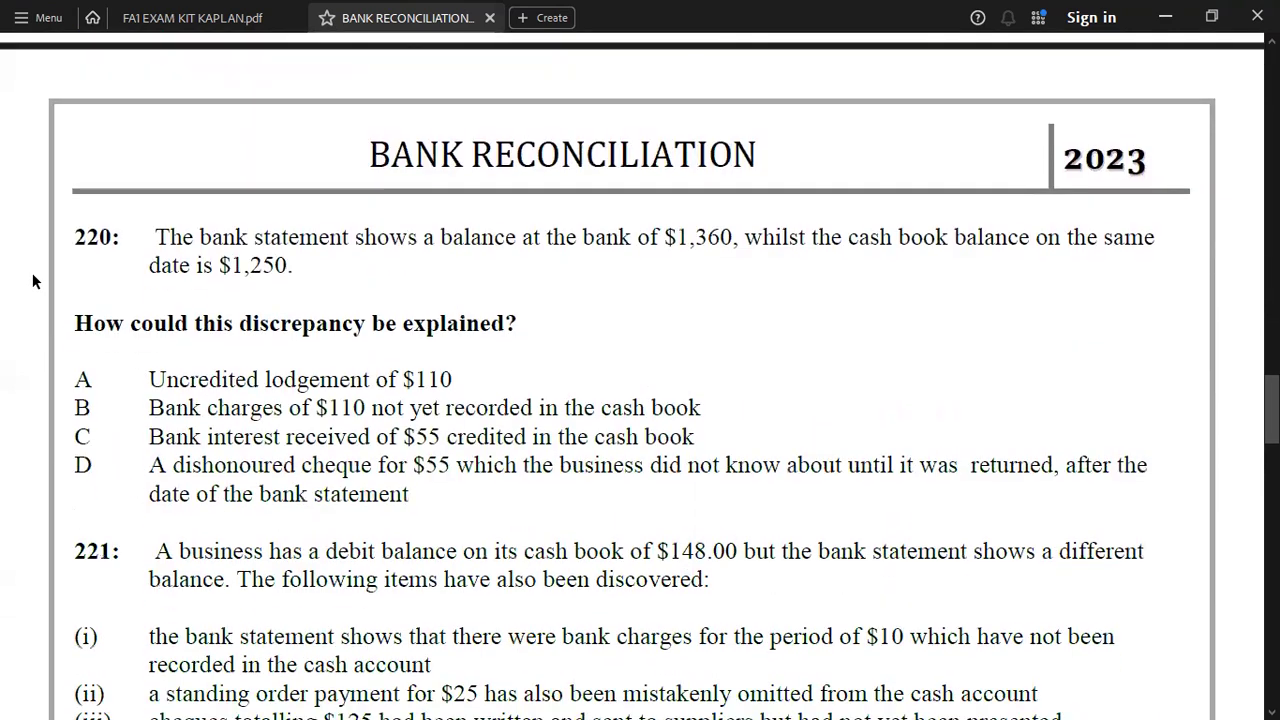
scroll(32, 281, down, 1)
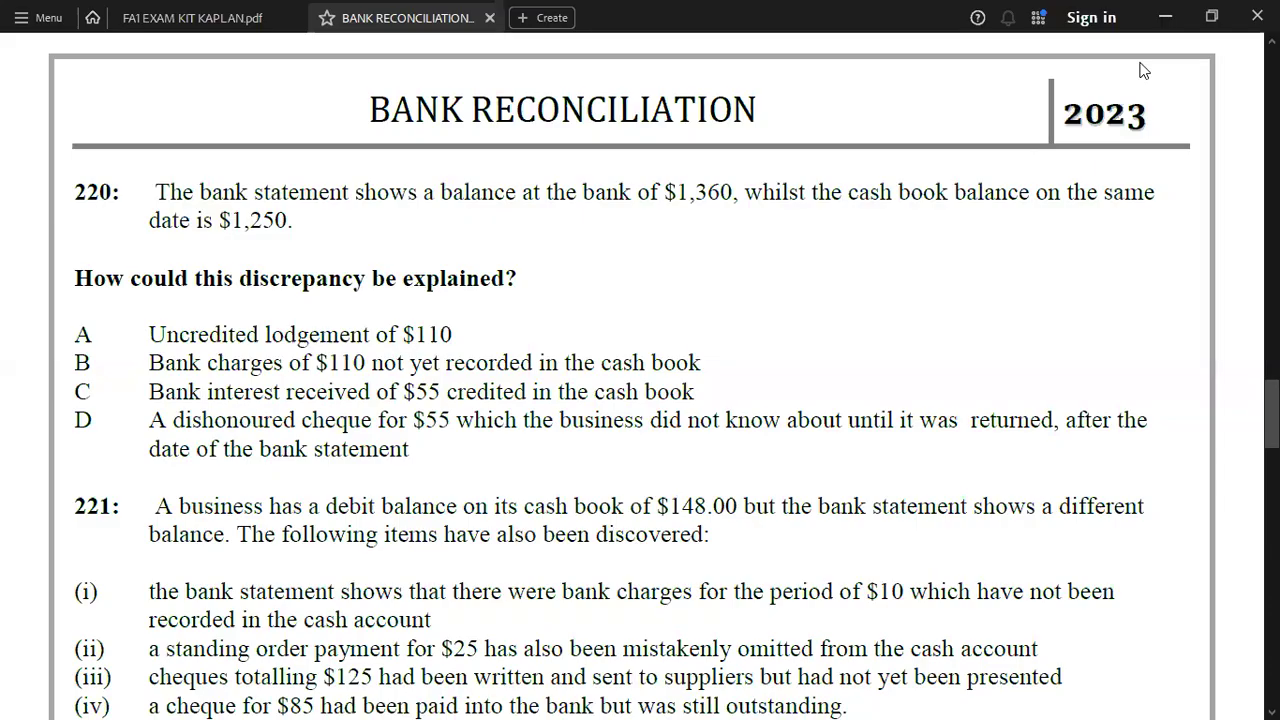
key(alt+Tab)
text(220)
key(Return)
Enter 1360 in G1902 as the balance as per bank statement in question 220's reconciliation.
key(alt+Tab)
key(alt+Tab)
click(640, 506)
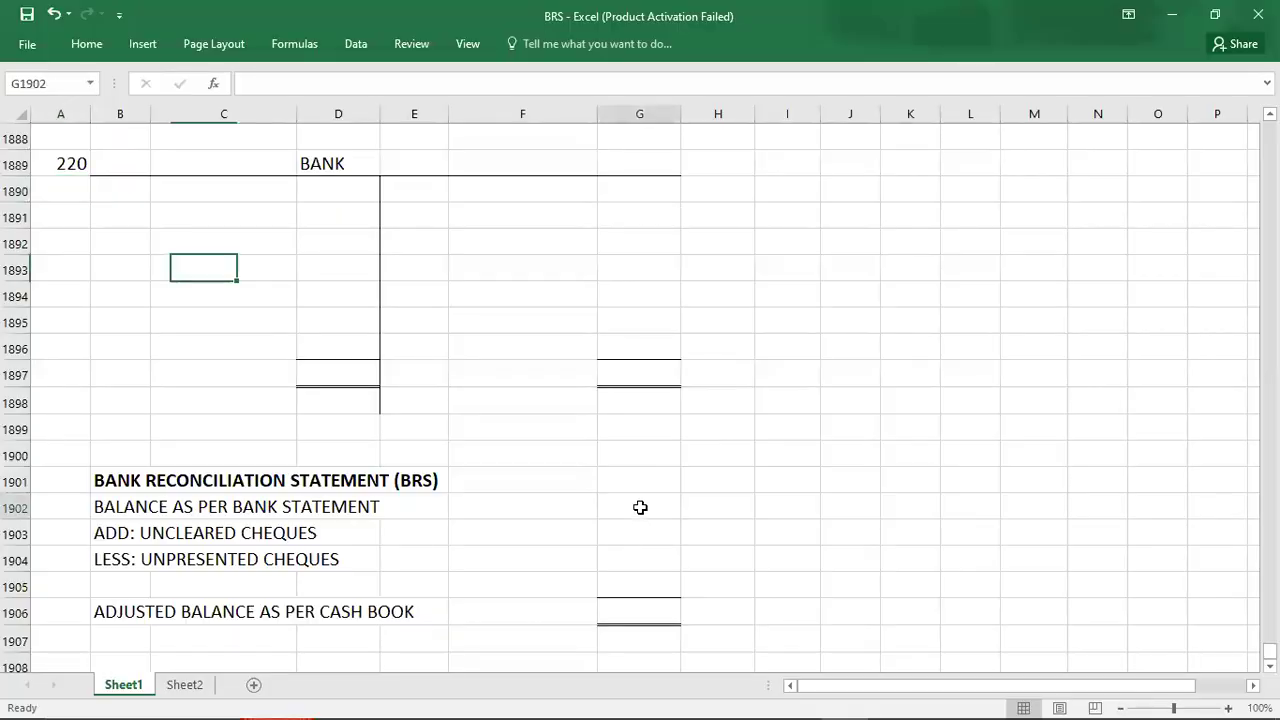
text(1360)
key(Return)
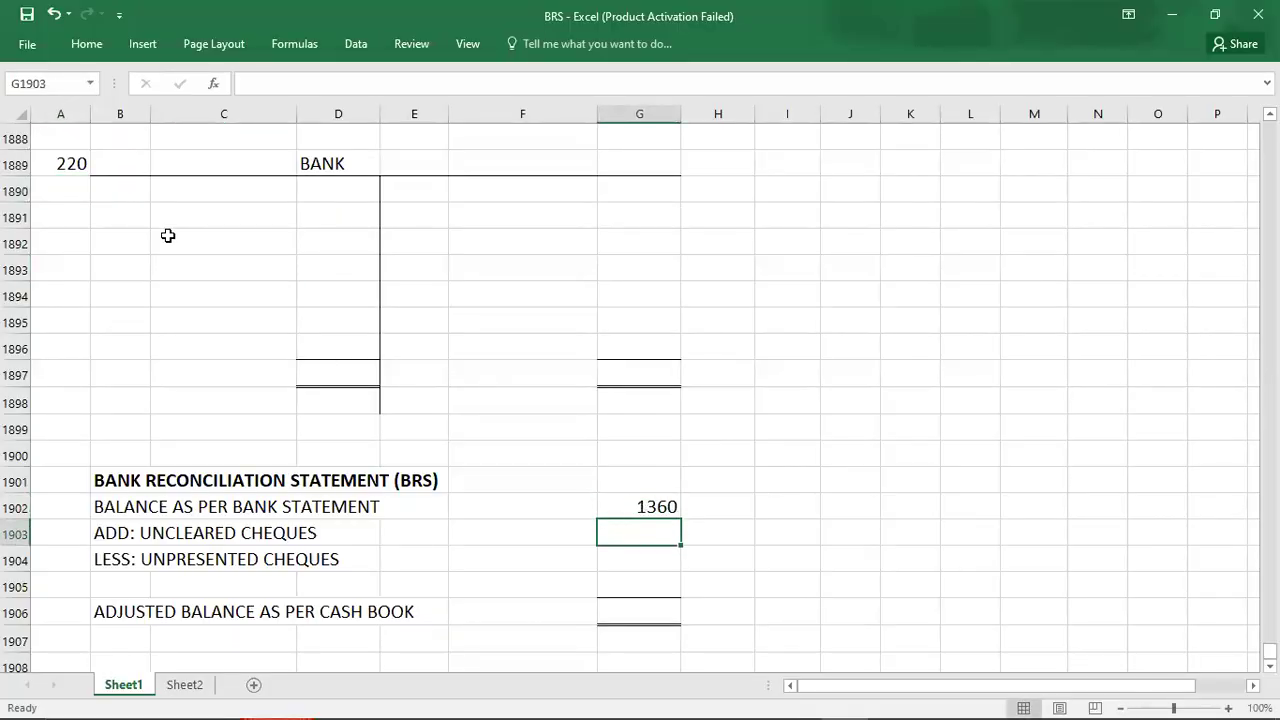
Check the cash book balance in the PDF and enter B/D with 1250 on the BANK account's debit side in row 1890.
click(216, 192)
key(alt+Tab)
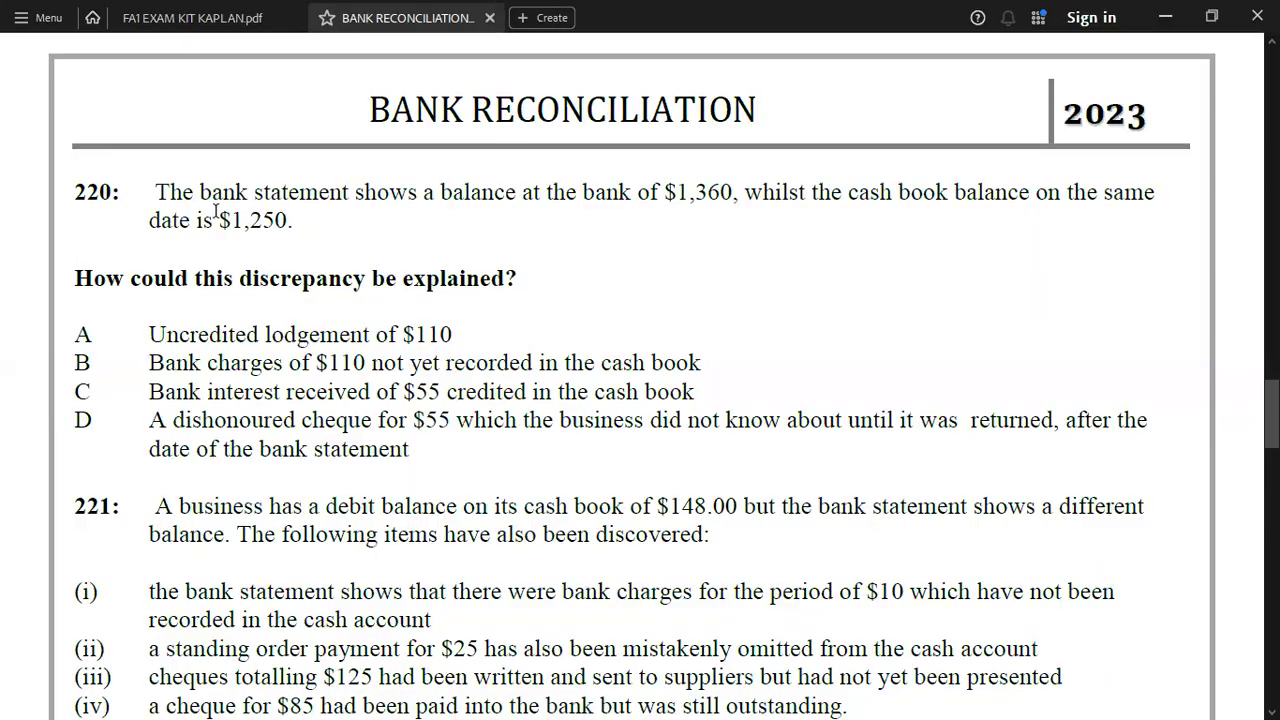
key(alt+Tab)
text(B/D)
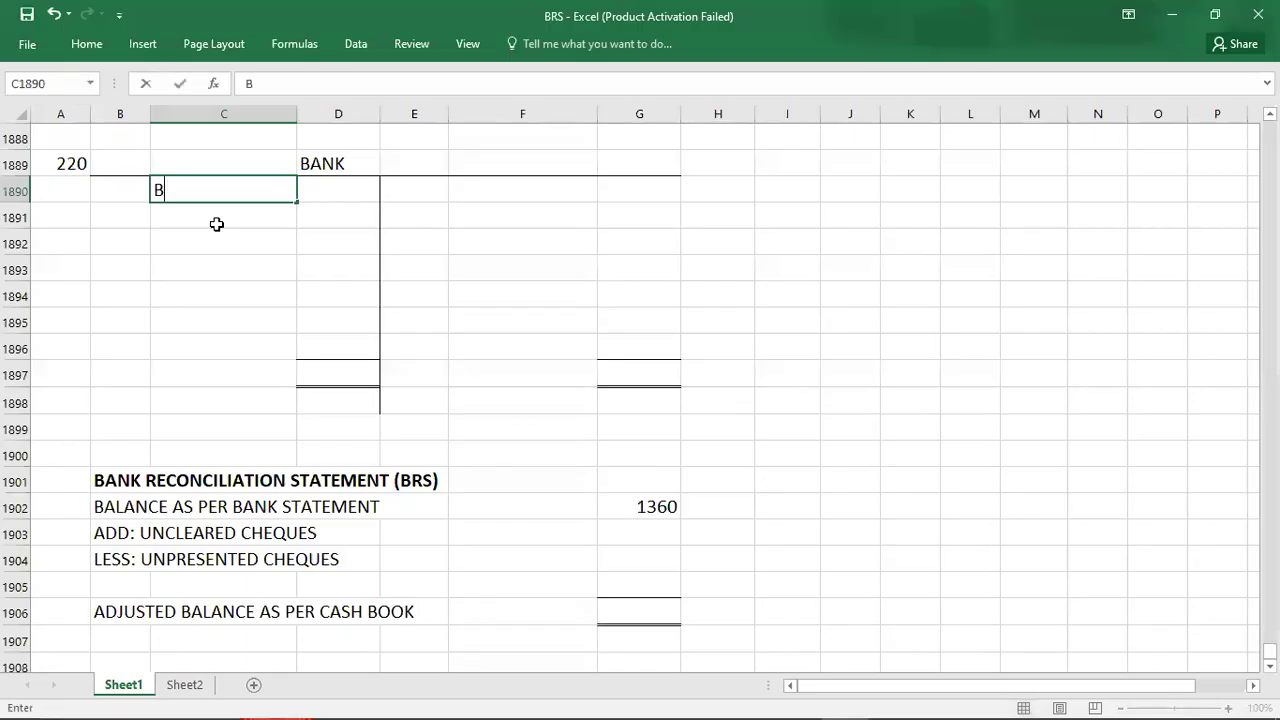
key(Tab)
text(1250)
key(Return)
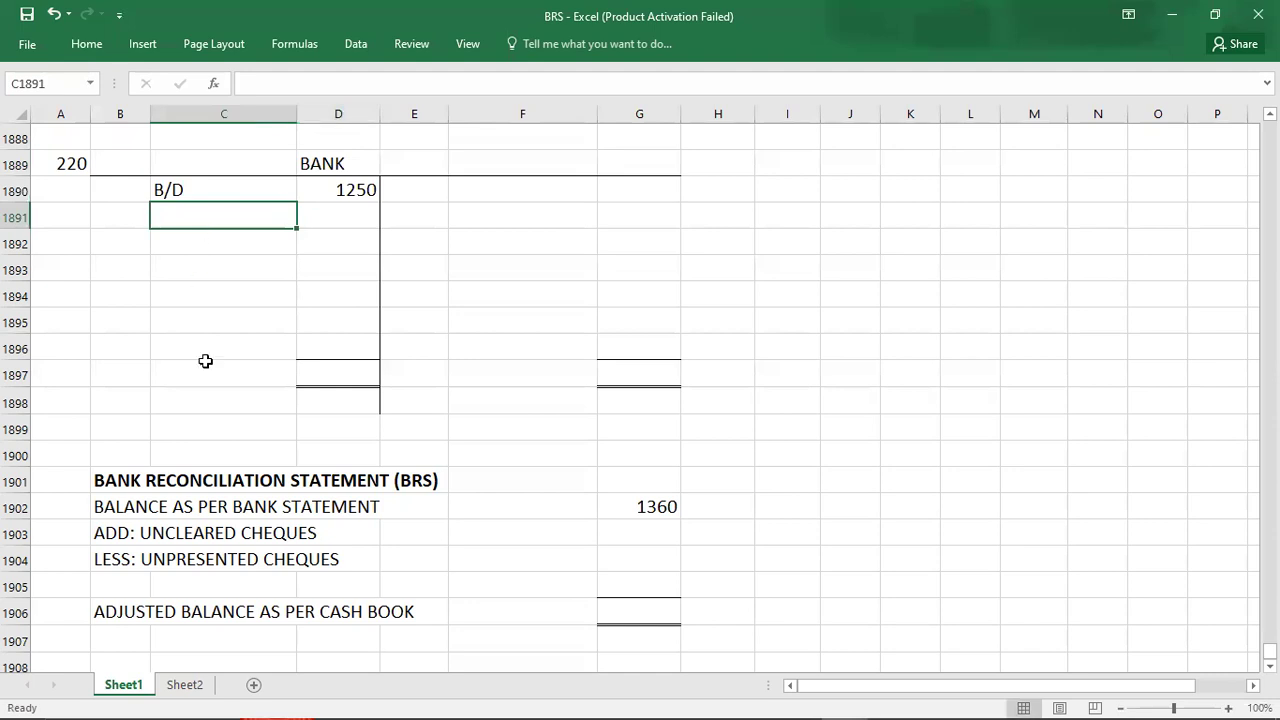
Test option A by entering 110 for uncleared cheques in G1903, and undo the entry.
key(alt+Tab)
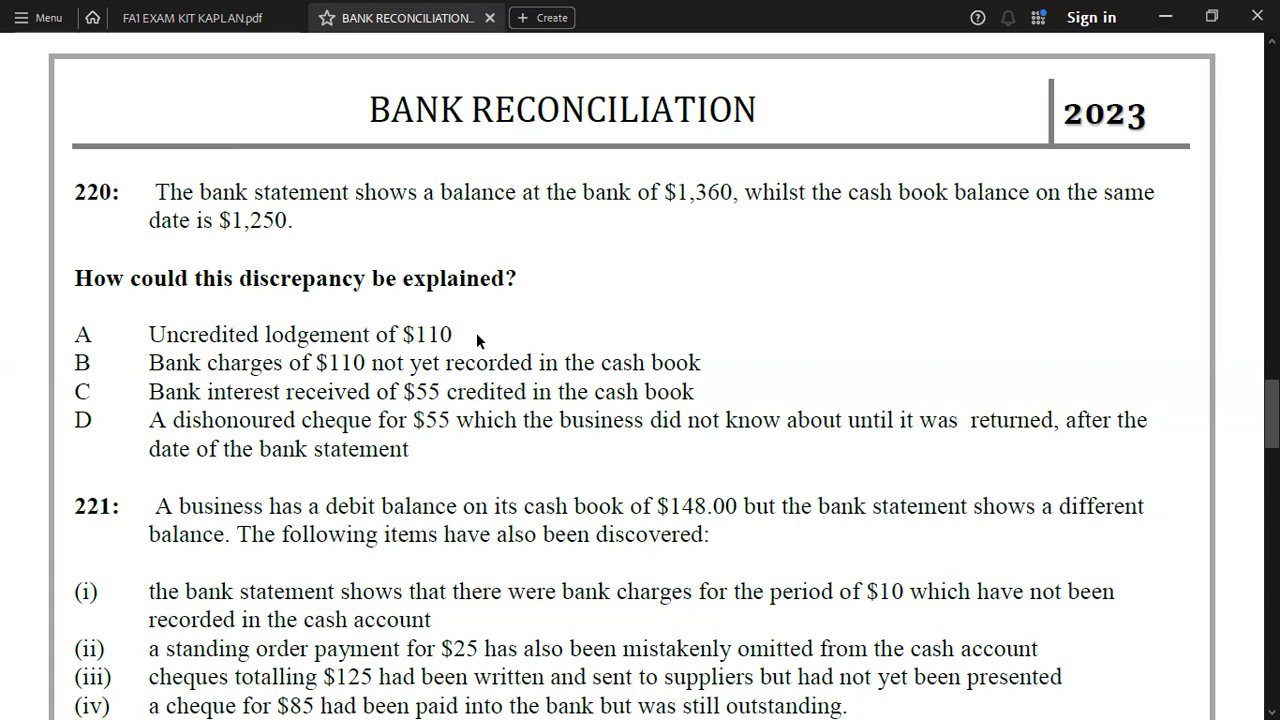
key(alt+Tab)
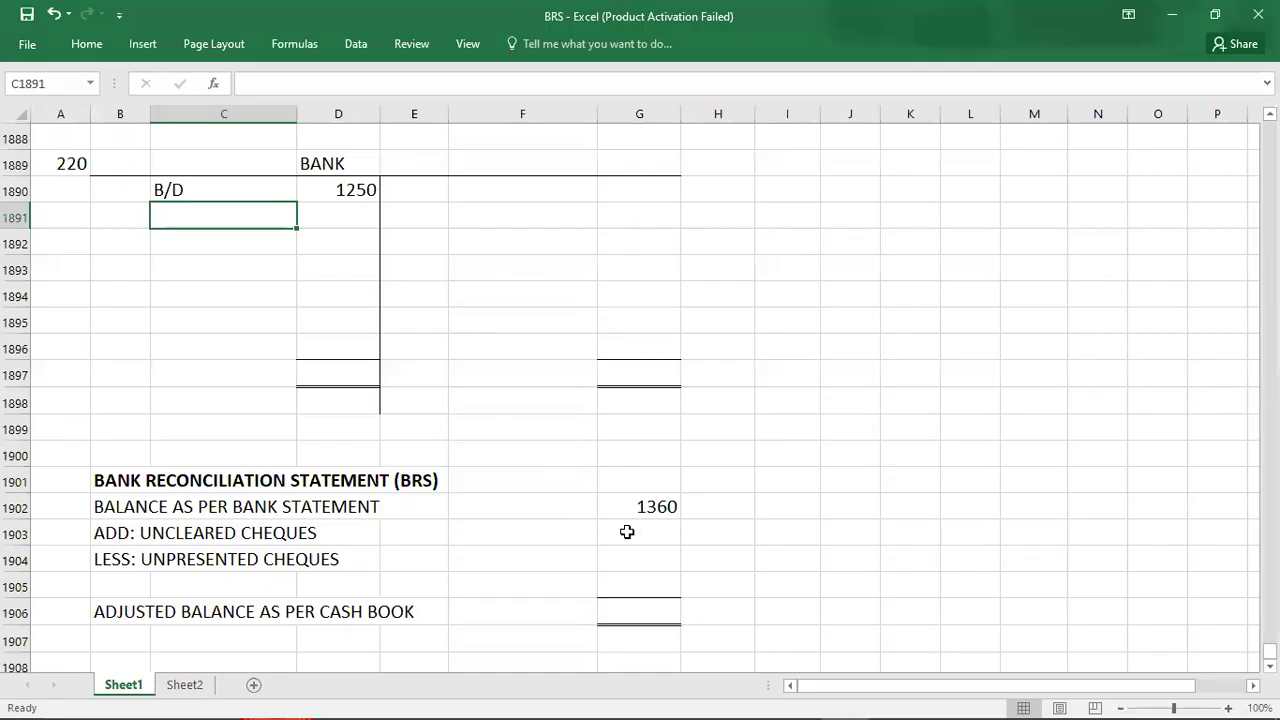
click(656, 552)
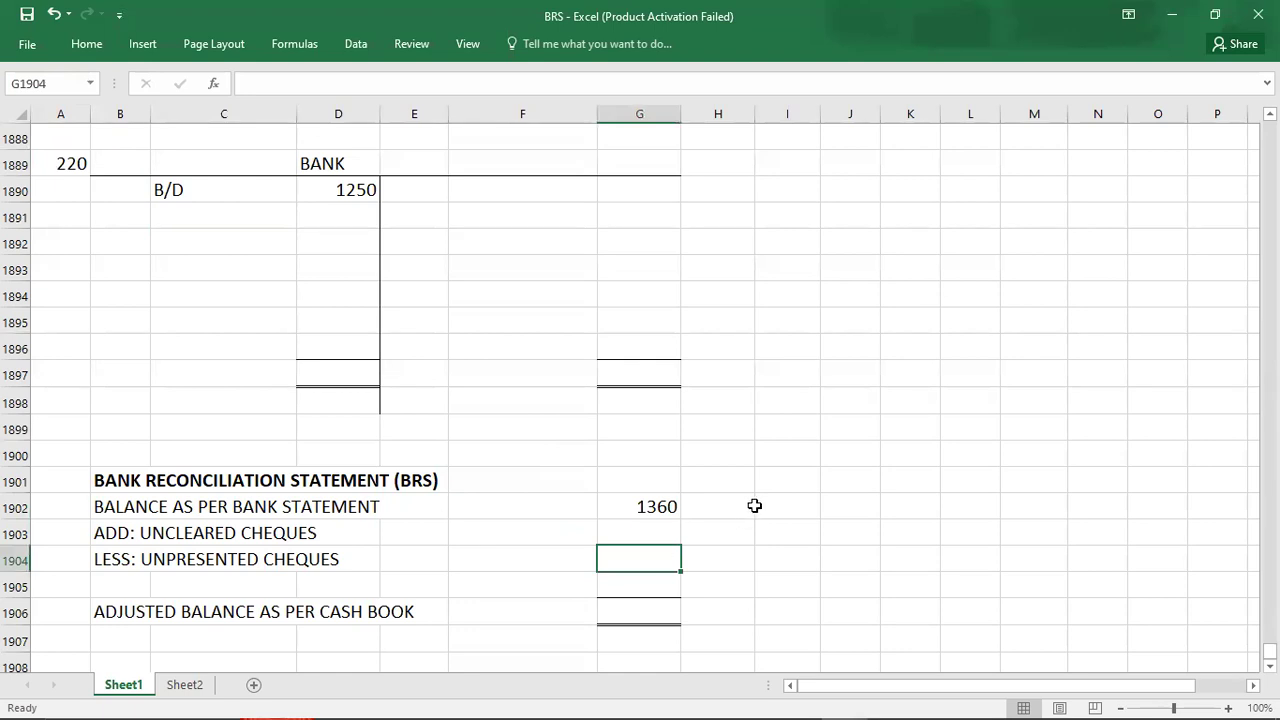
click(670, 536)
text(110)
key(Return)
key(ctrl+z)
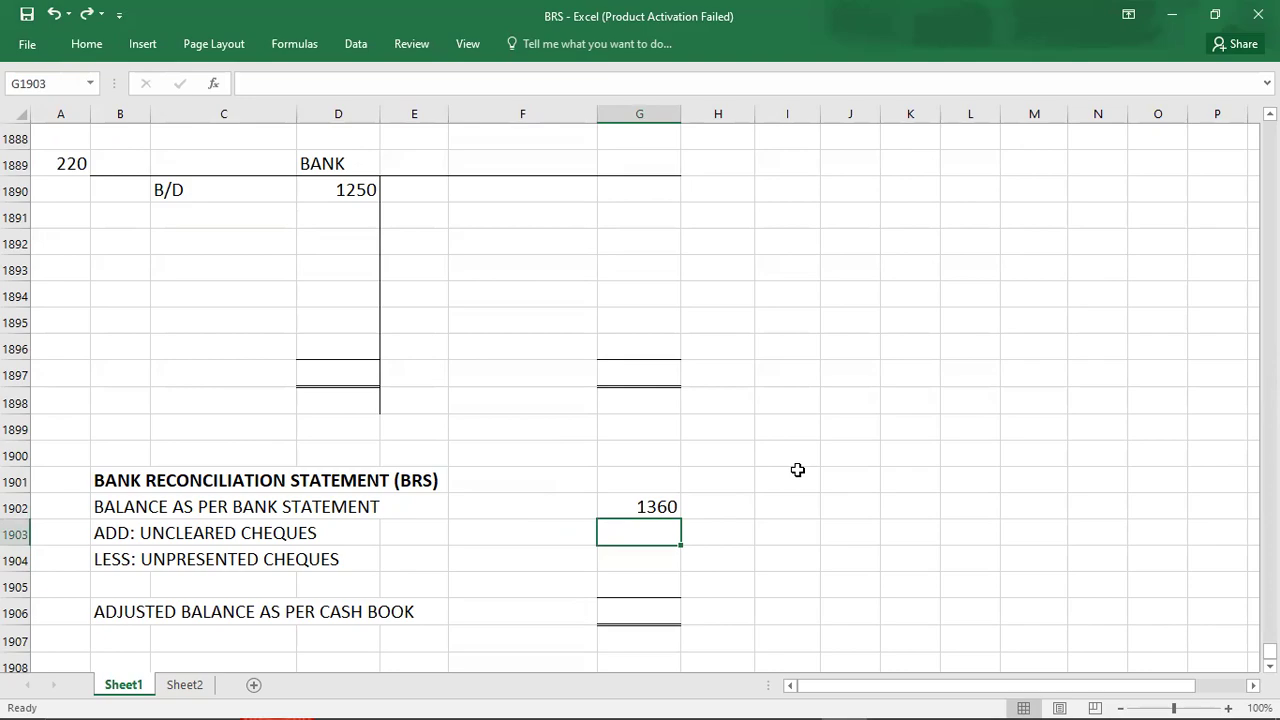
Test option B by entering the 110 bank charges on the BANK account's credit side in G1890, and undo it.
key(alt+Tab)
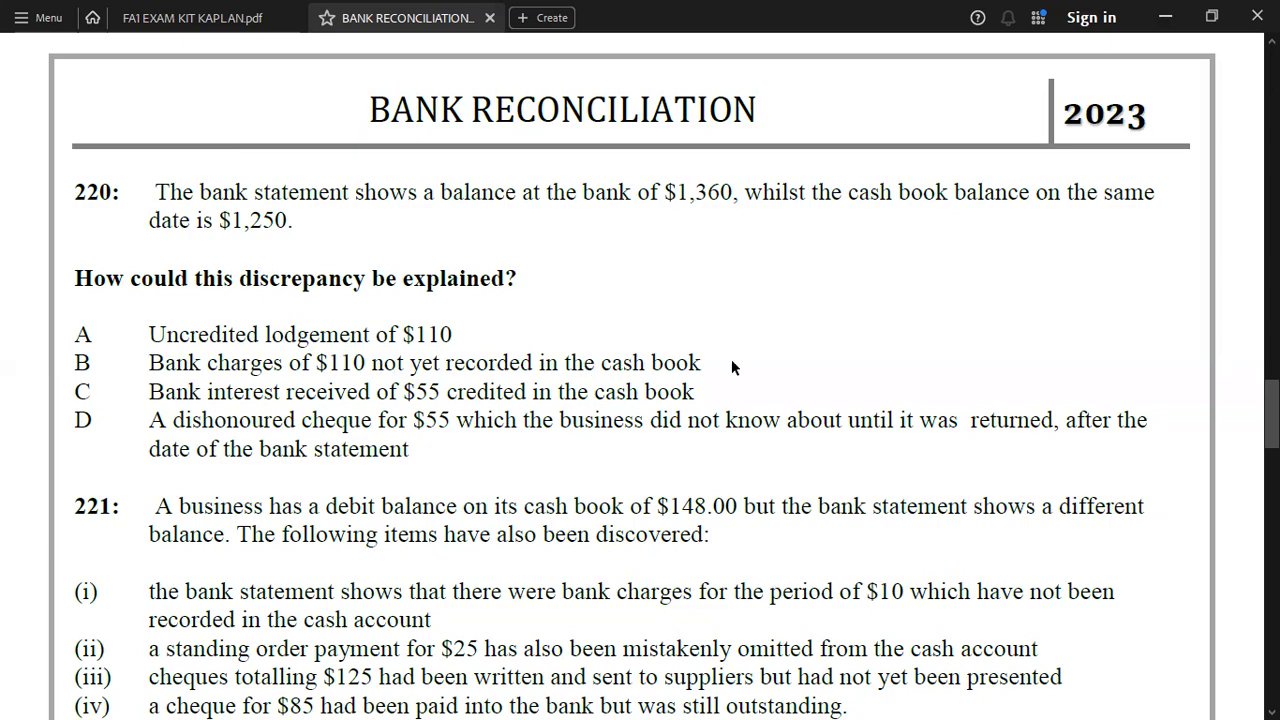
key(alt+Tab)
click(636, 197)
text(110)
key(Return)
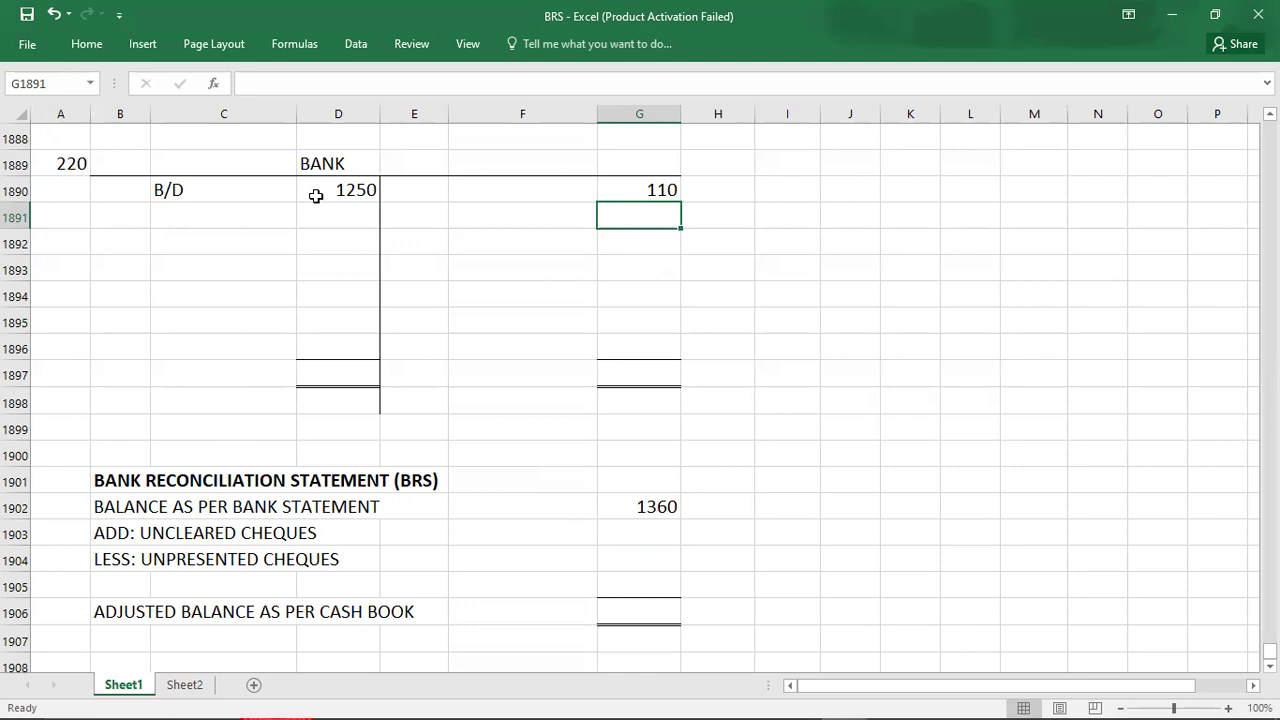
key(ctrl+z)
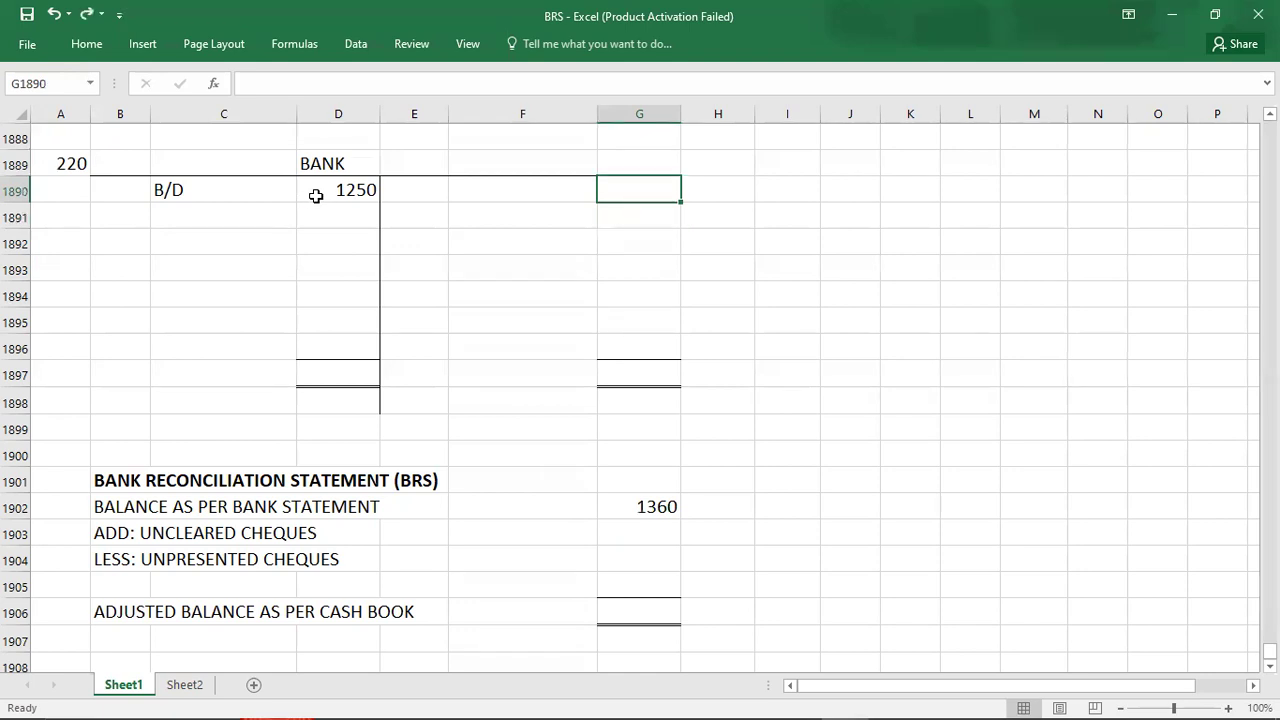
Test option C by trying 55 on the debit and credit sides of the BANK account in row 1892, removing each entry.
key(alt+Tab)
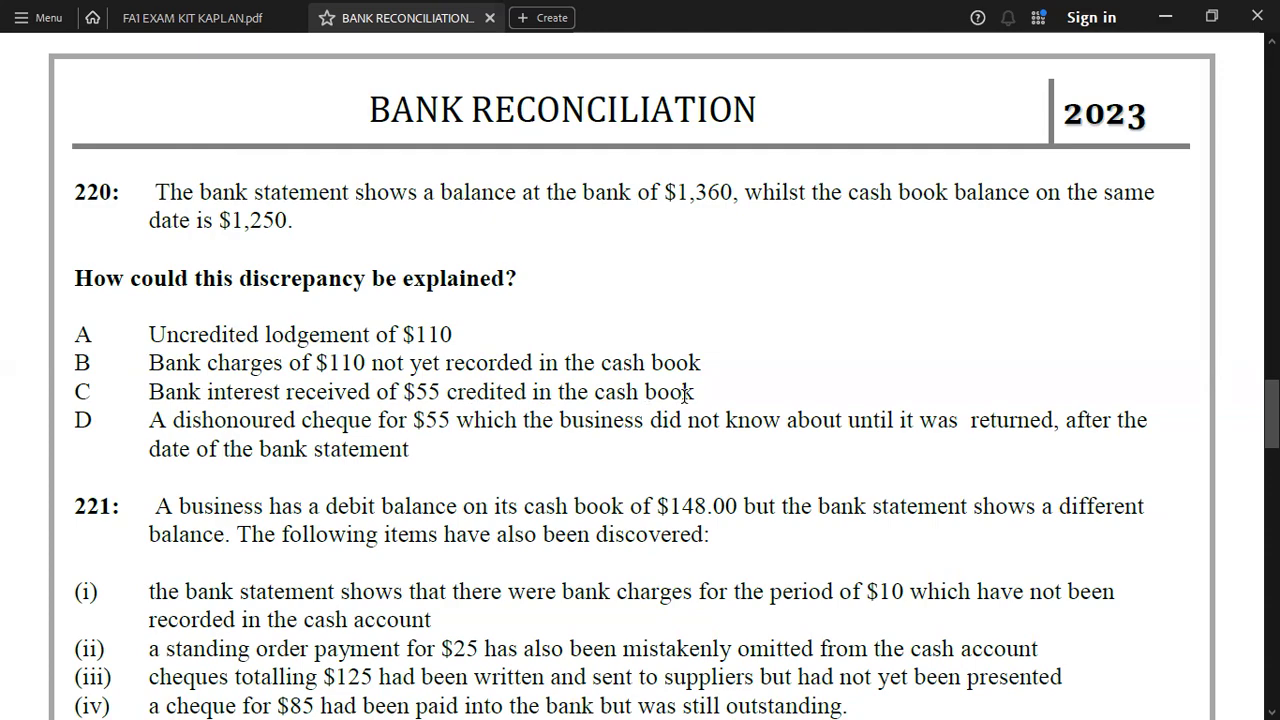
key(alt+Tab)
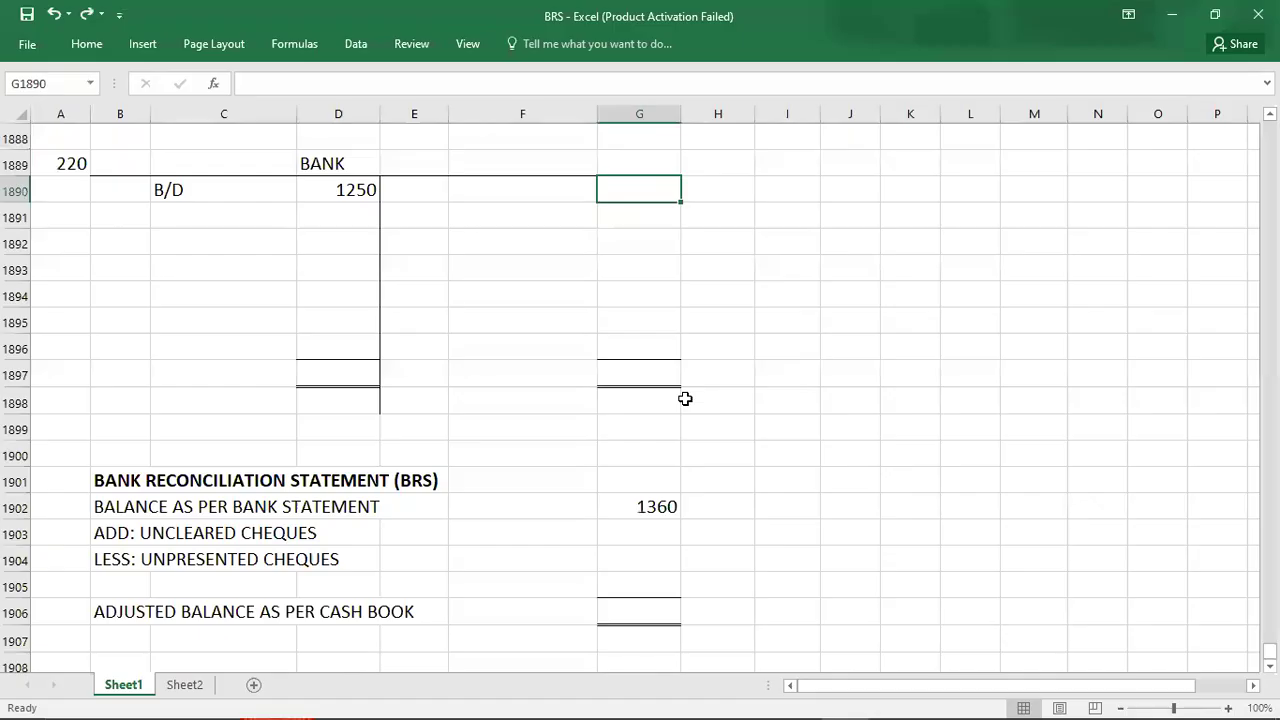
click(331, 248)
text(55)
click(331, 248)
key(Delete)
key(Right)
key(Right)
key(Right)
text(55)
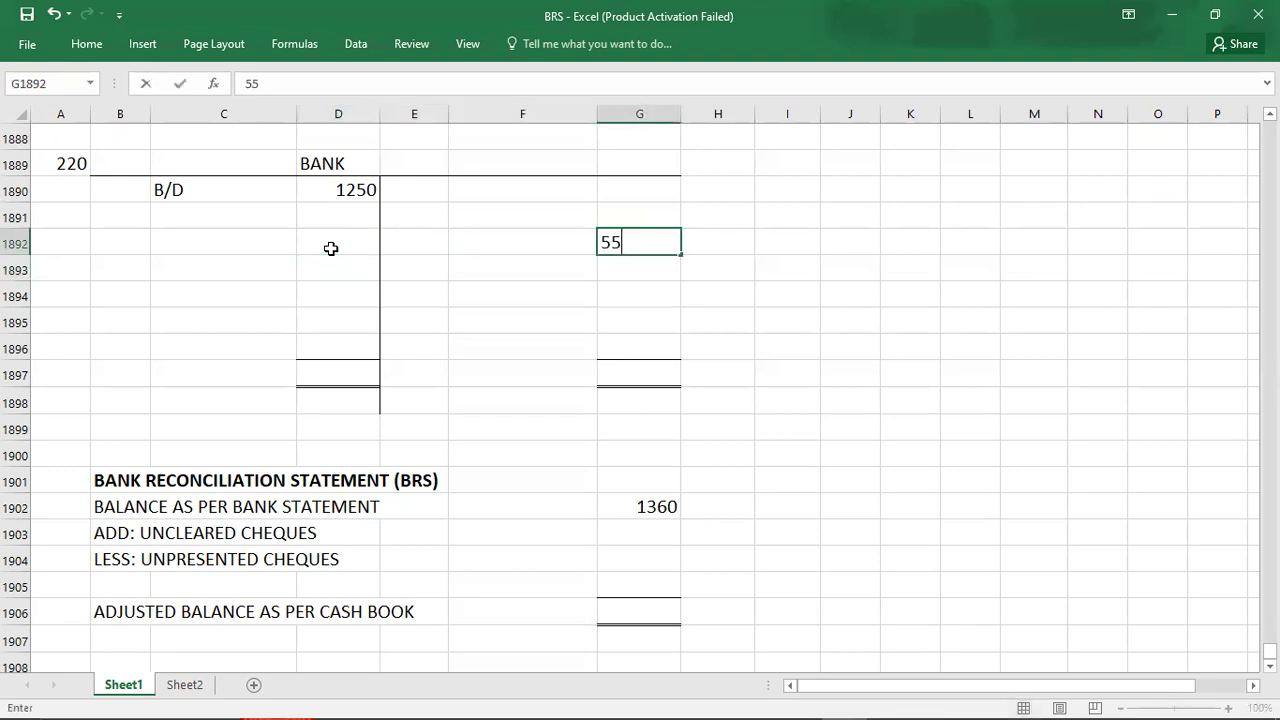
key(Return)
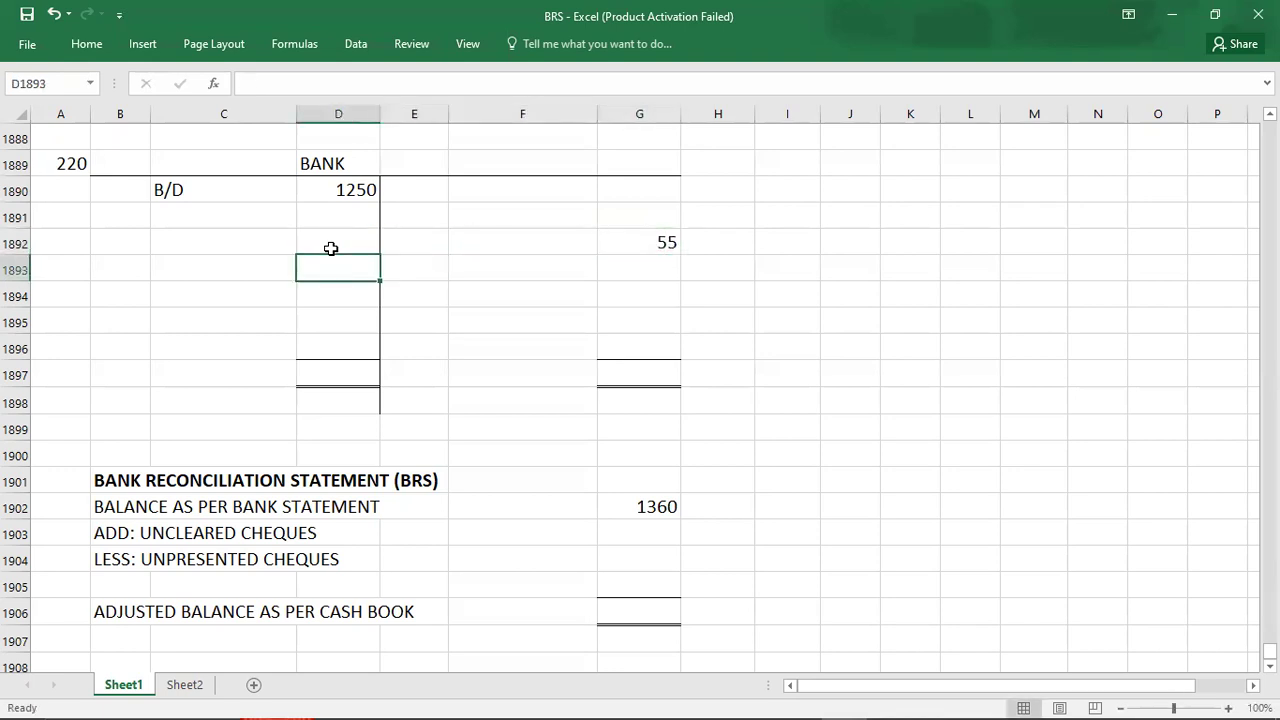
key(ctrl+z)
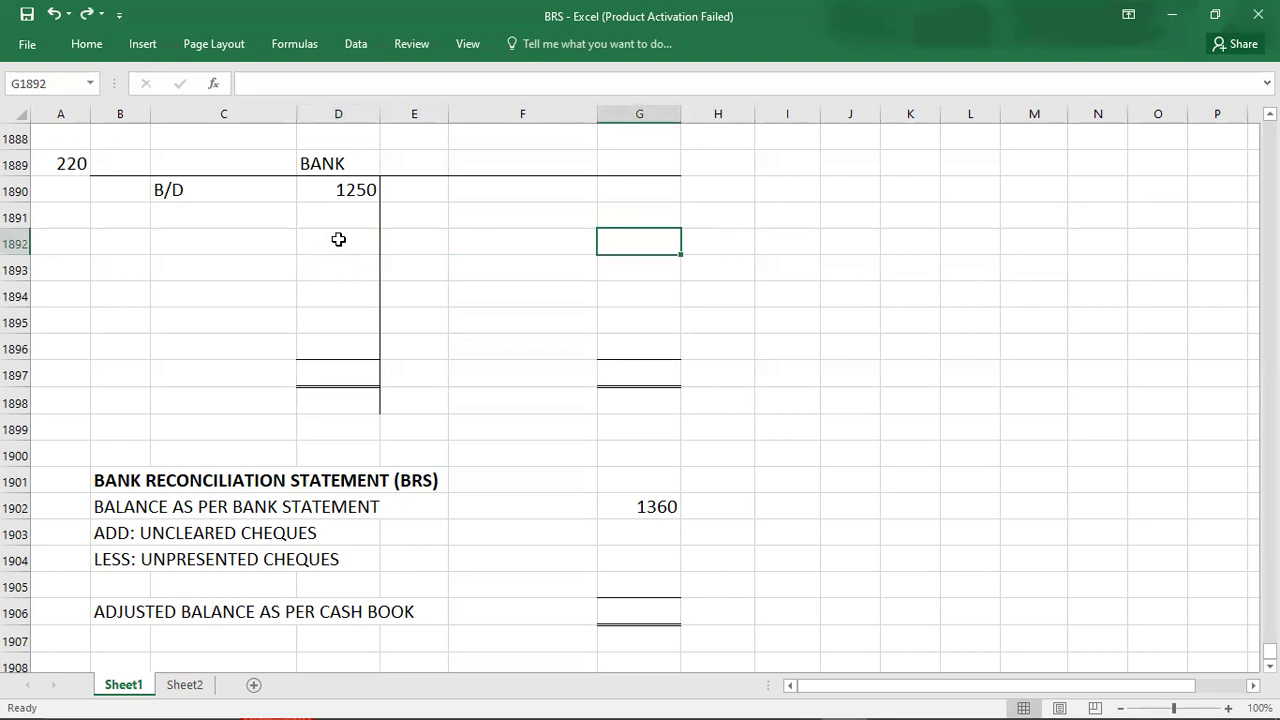
Enter 110 on the BANK account's debit side in D1892.
click(339, 240)
text(110)
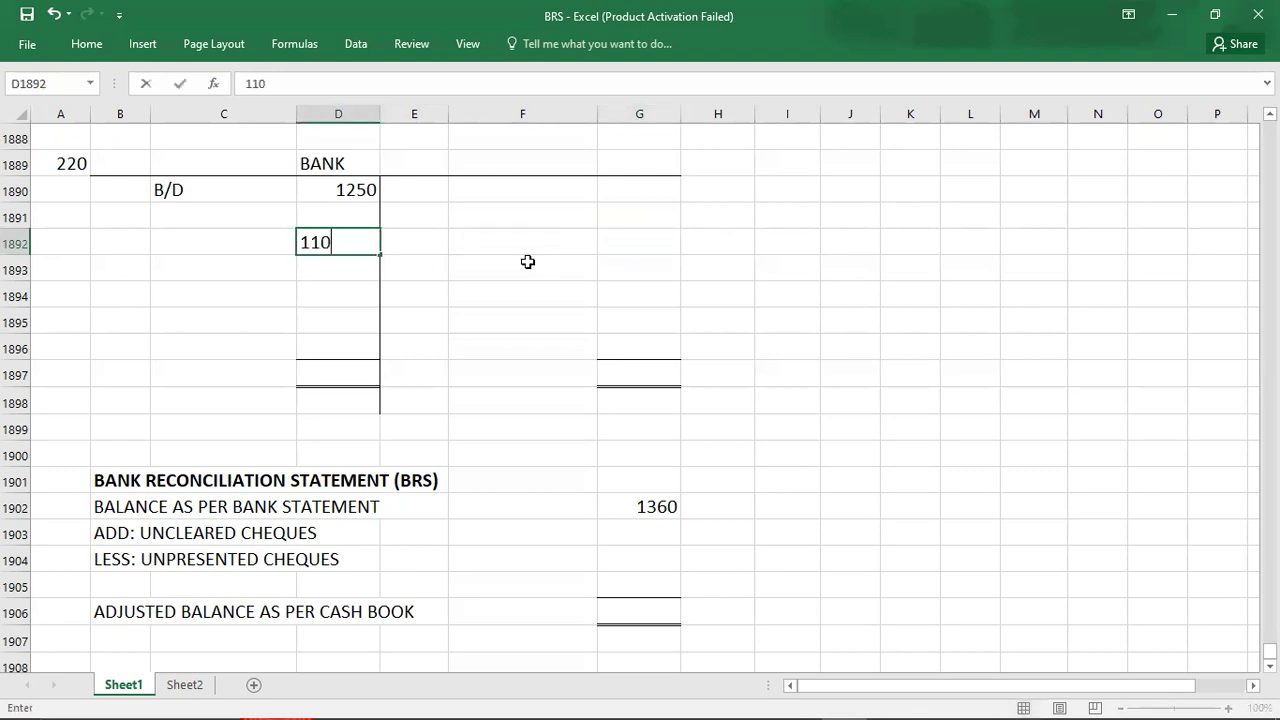
key(Return)
Enter 1360 as the total of both sides of the BANK account in D1897 and G1897.
key(Down)
key(Down)
key(Down)
key(Down)
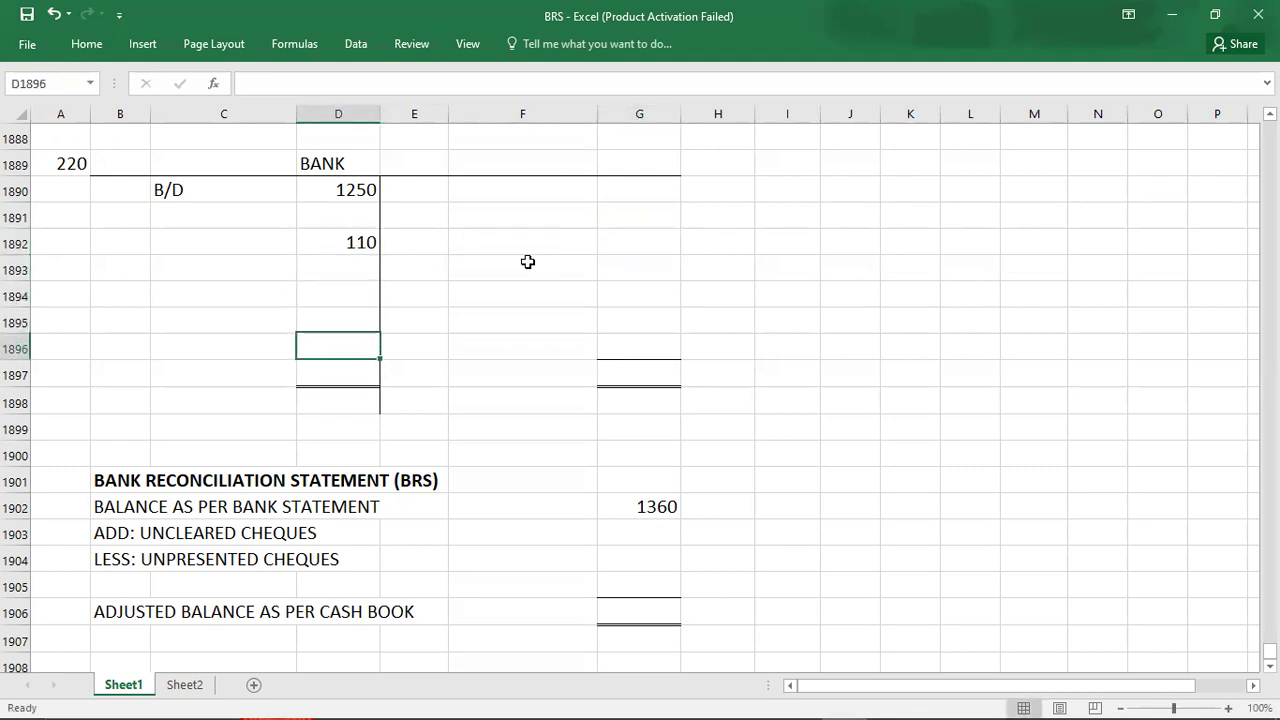
text(1360)
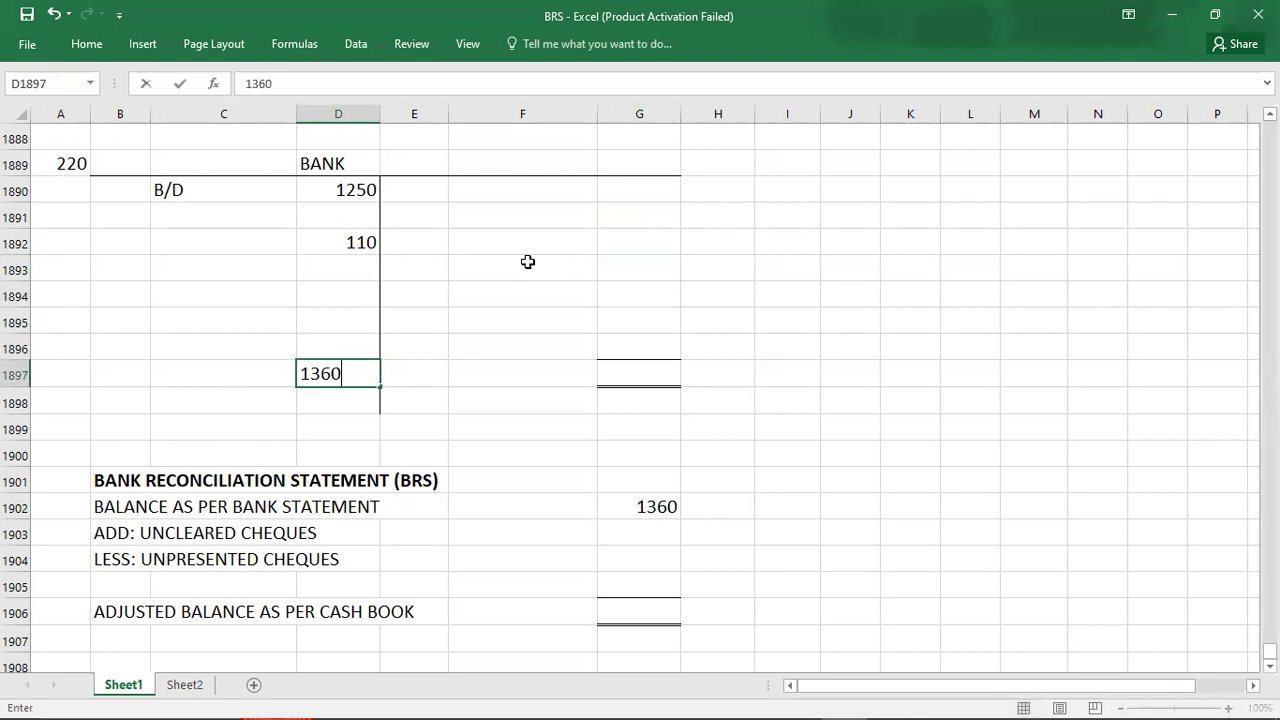
key(Right)
key(Right)
key(Right)
text(13601)
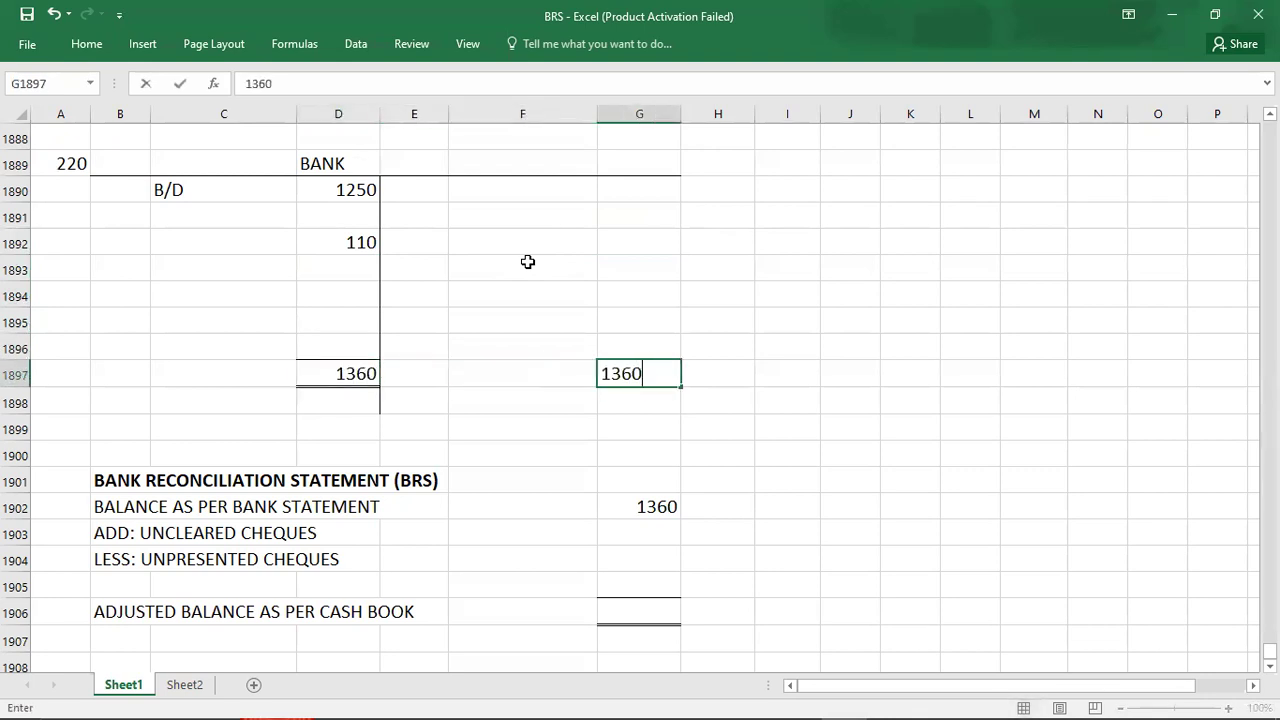
key(BackSpace)
Enter the closing balance C/D with 1360 on the BANK account's credit side in row 1896.
key(Up)
key(Left)
text(C/D)
key(Tab)
text(1360)
key(Return)
key(Return)
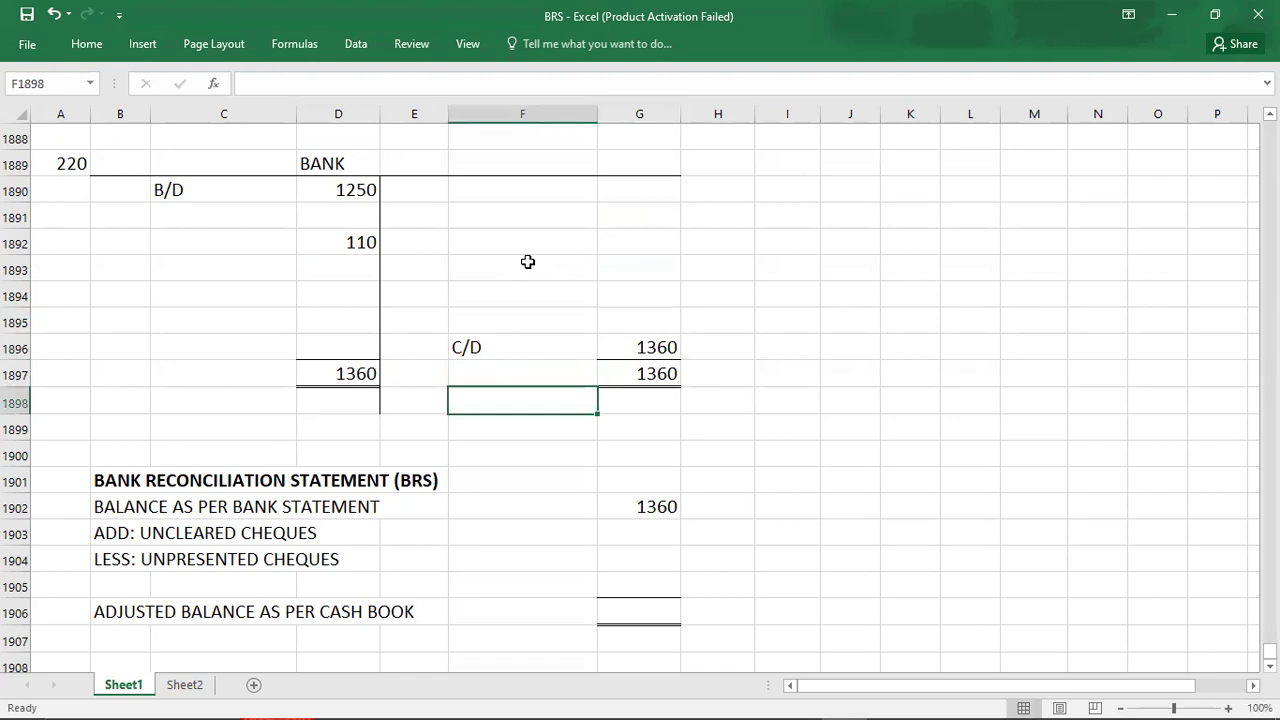
Enter C in A1890 as the answer to question 220.
click(70, 187)
text(C)
key(Return)
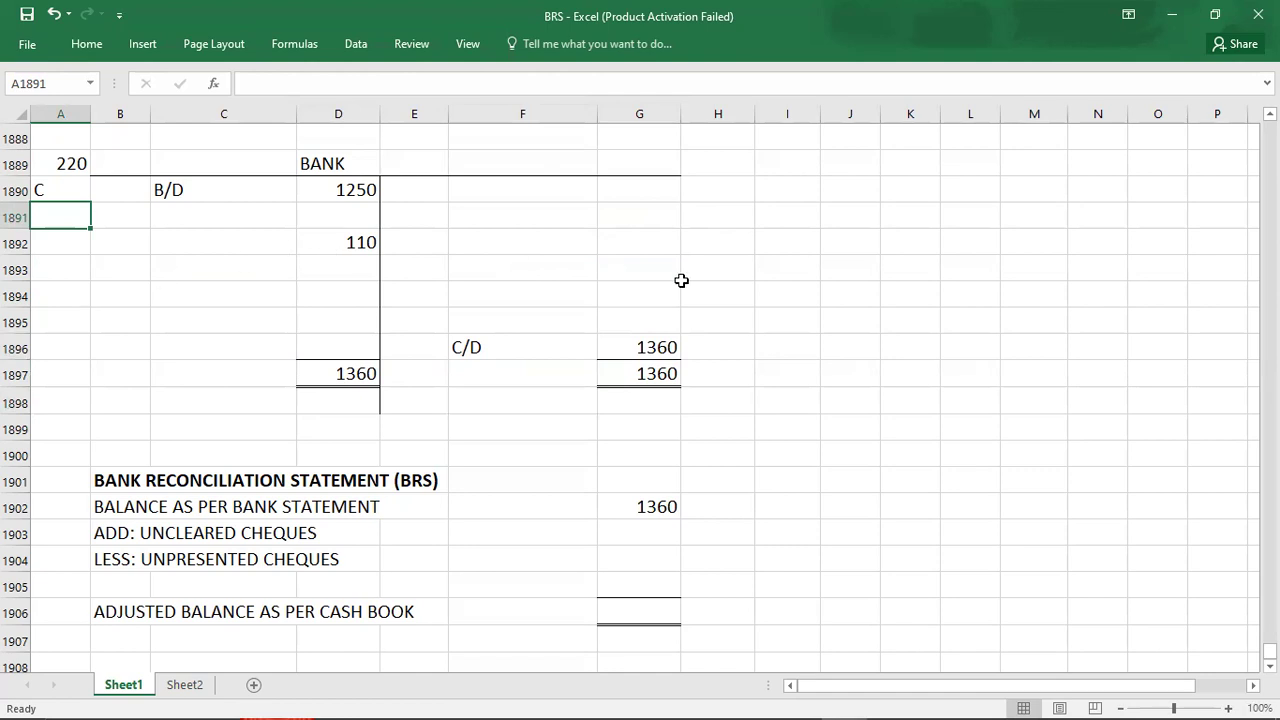
Recheck question 220's options in the PDF and try 55 on the BANK account's credit side in G1891, clearing the entry.
key(alt+Tab)
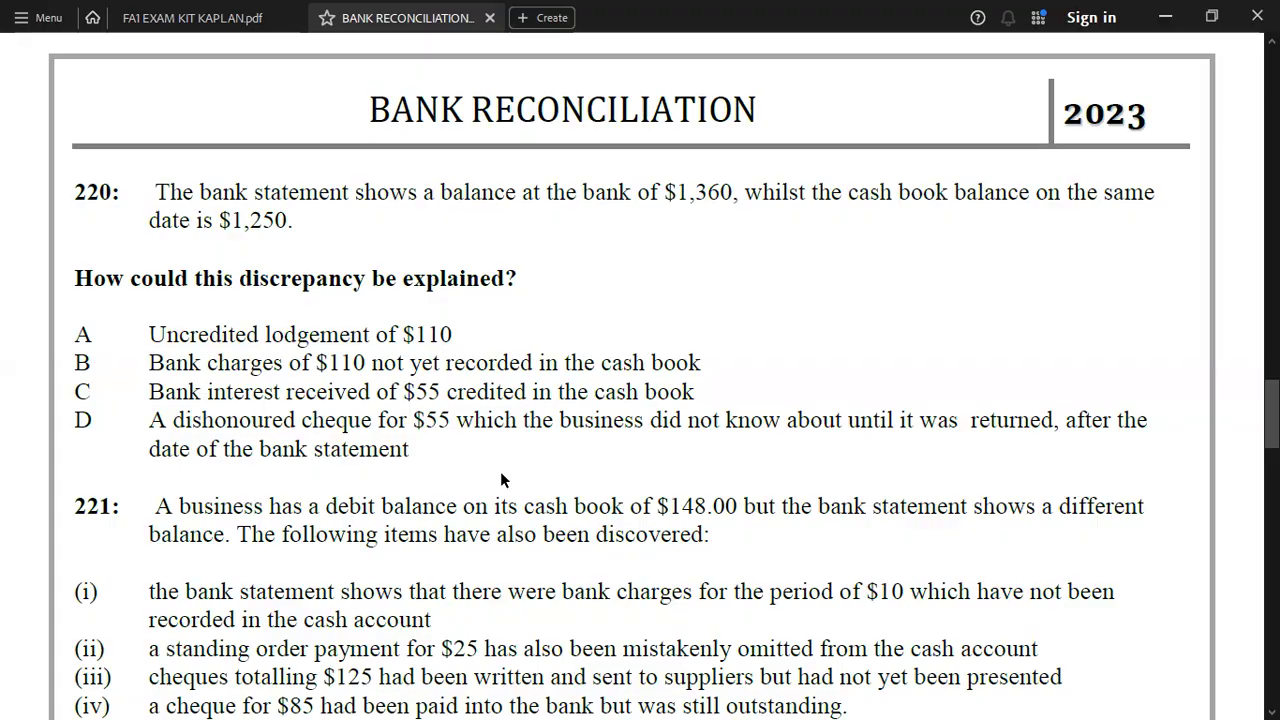
key(alt+Tab)
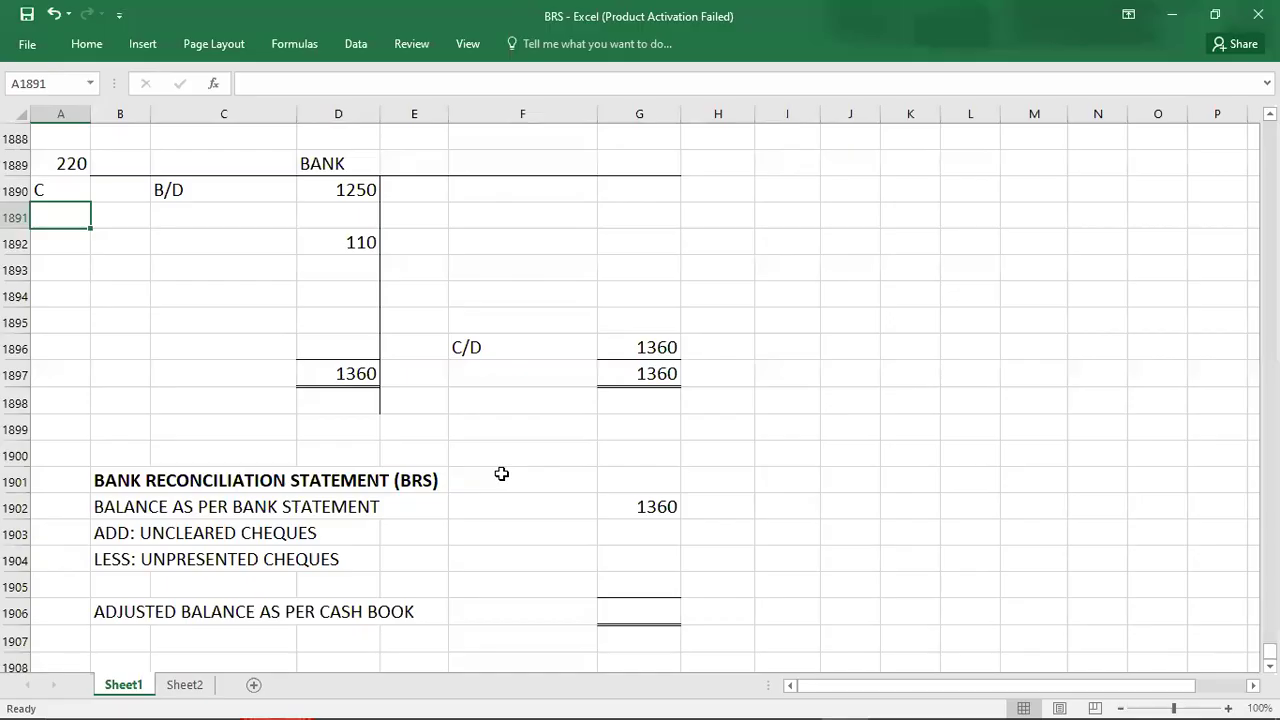
click(623, 207)
text(55)
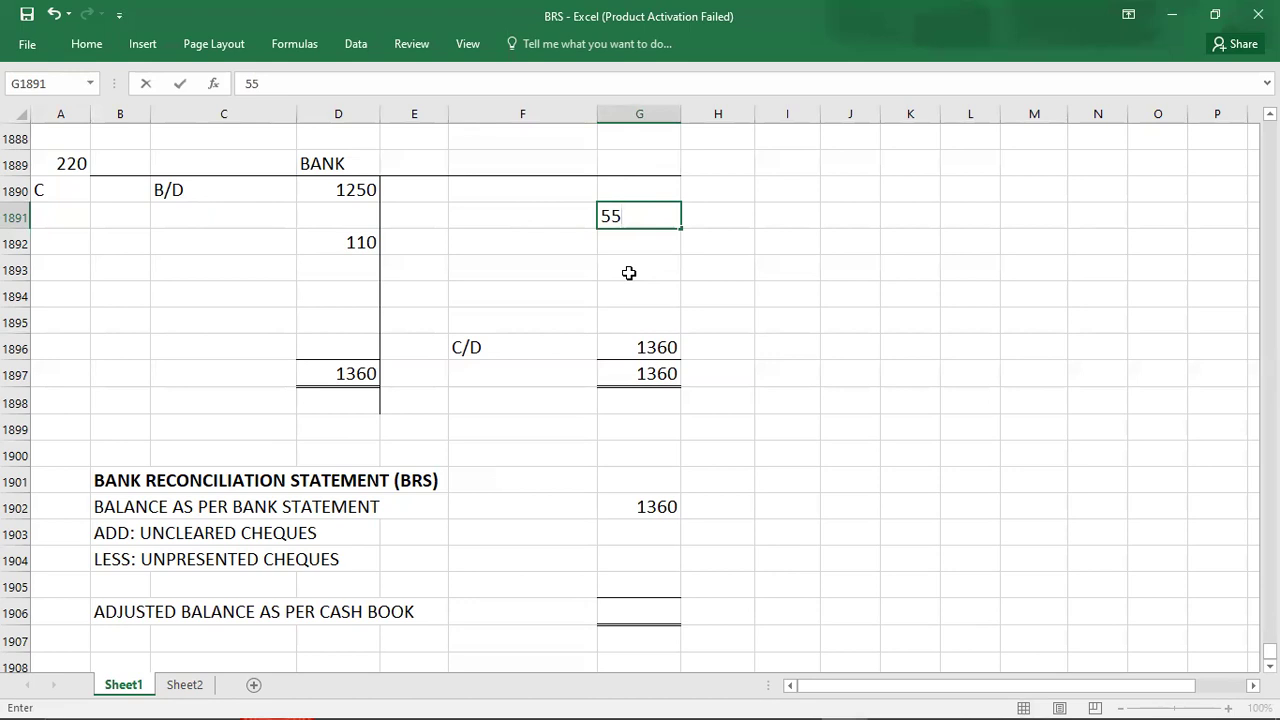
key(BackSpace)
key(BackSpace)
click(38, 164)
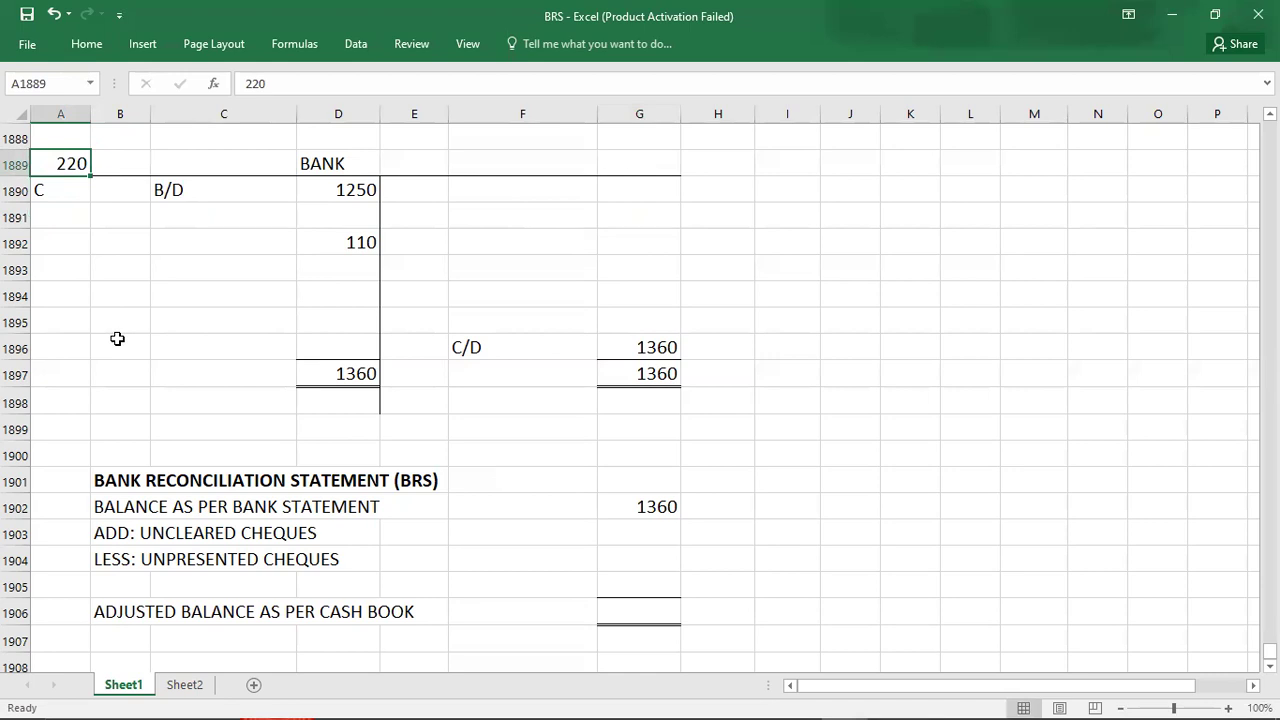
Switch to the BANK RECONCILIATION PDF and read question 221 with its four discovered items and answer options.
key(alt+Tab)
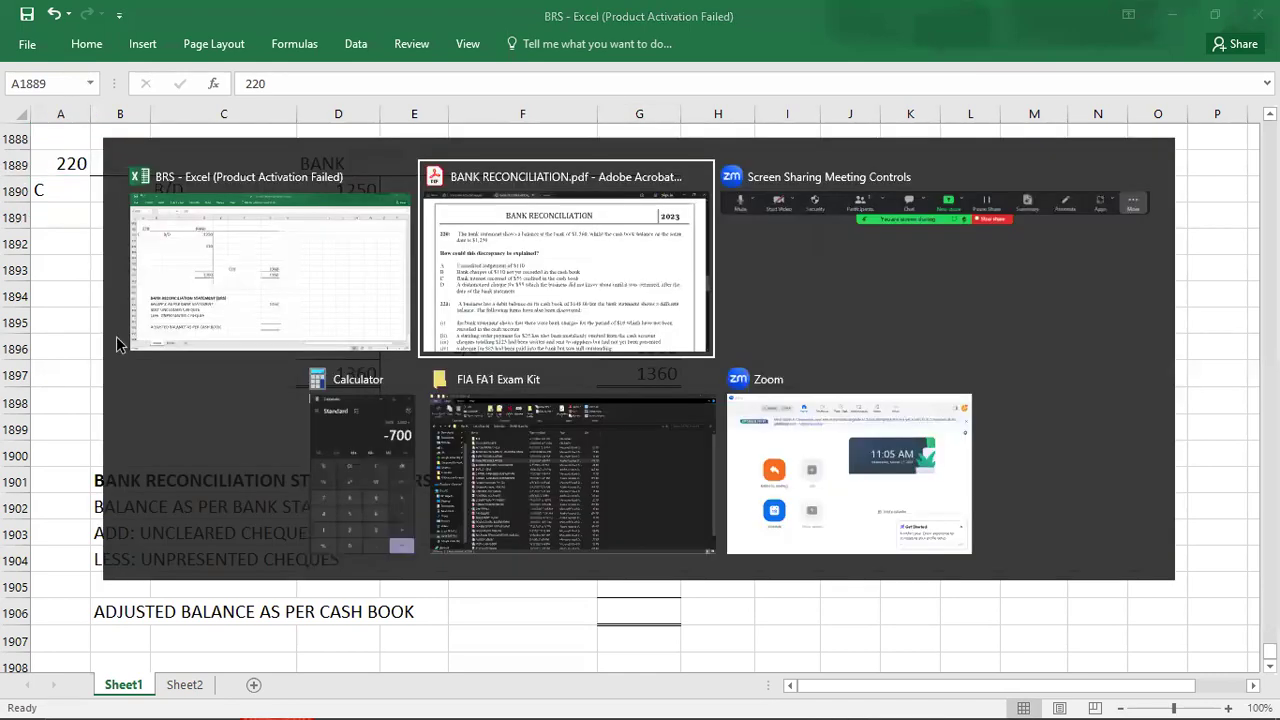
scroll(117, 344, down, 3)
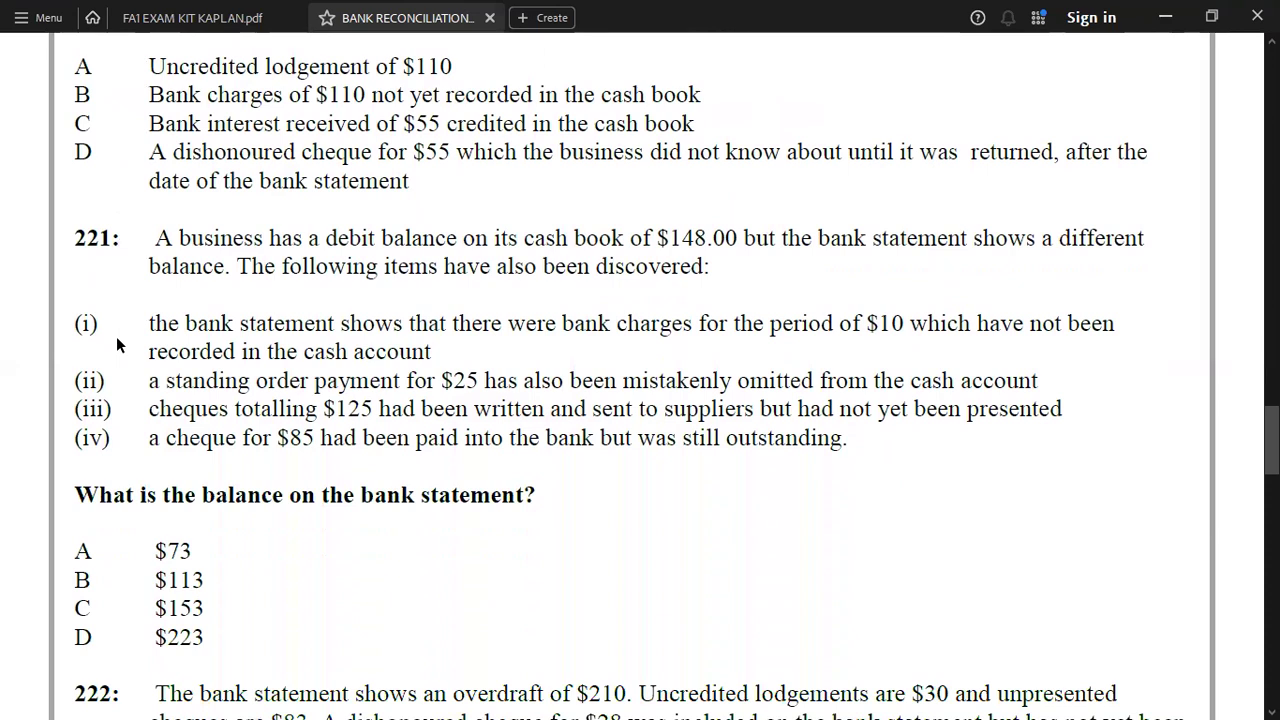
scroll(117, 344, down, 2)
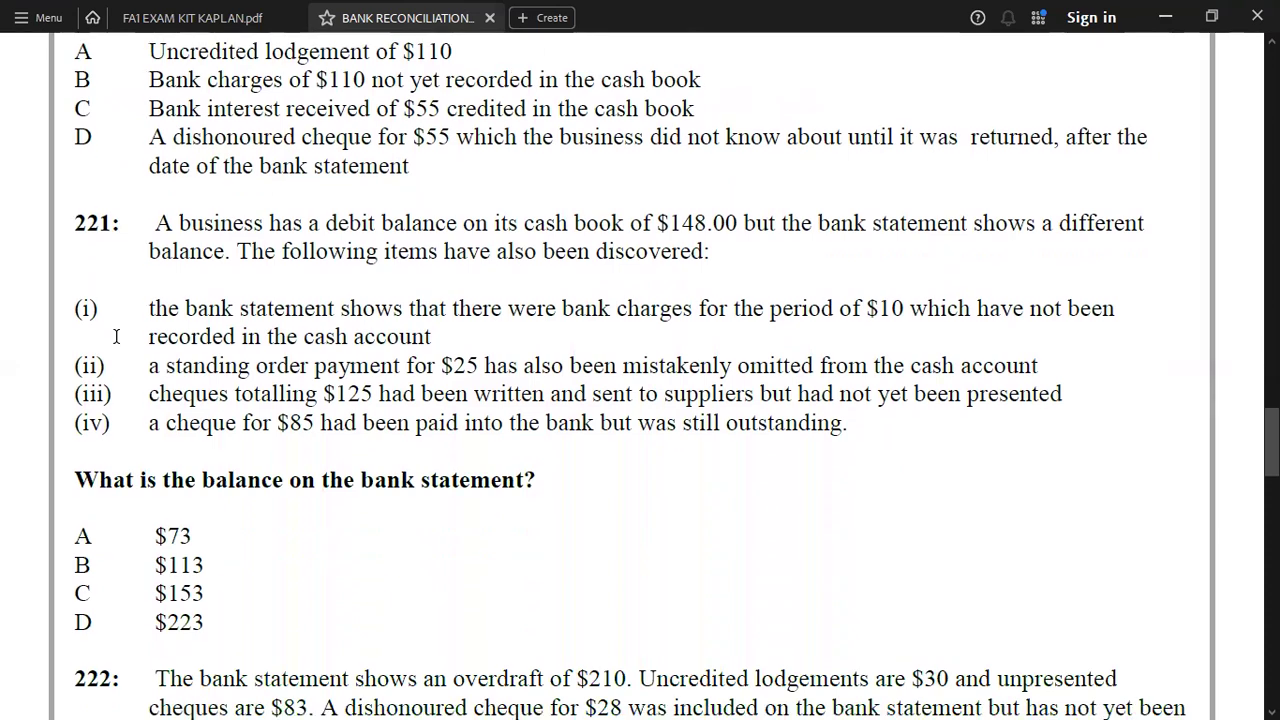
scroll(117, 337, down, 1)
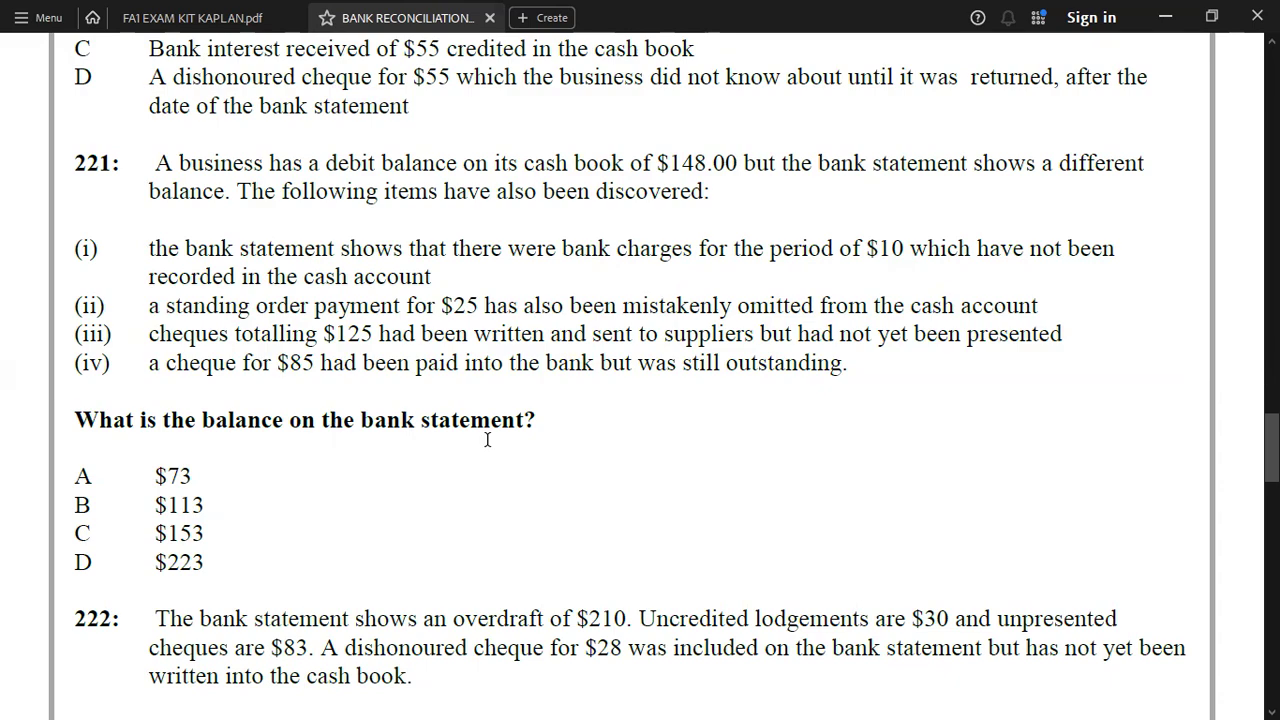
Switch to the BRS workbook, locate the Q.10 workings at A1854, and compare them with what question 221 in the PDF asks.
key(alt+Tab)
key(alt+Tab)
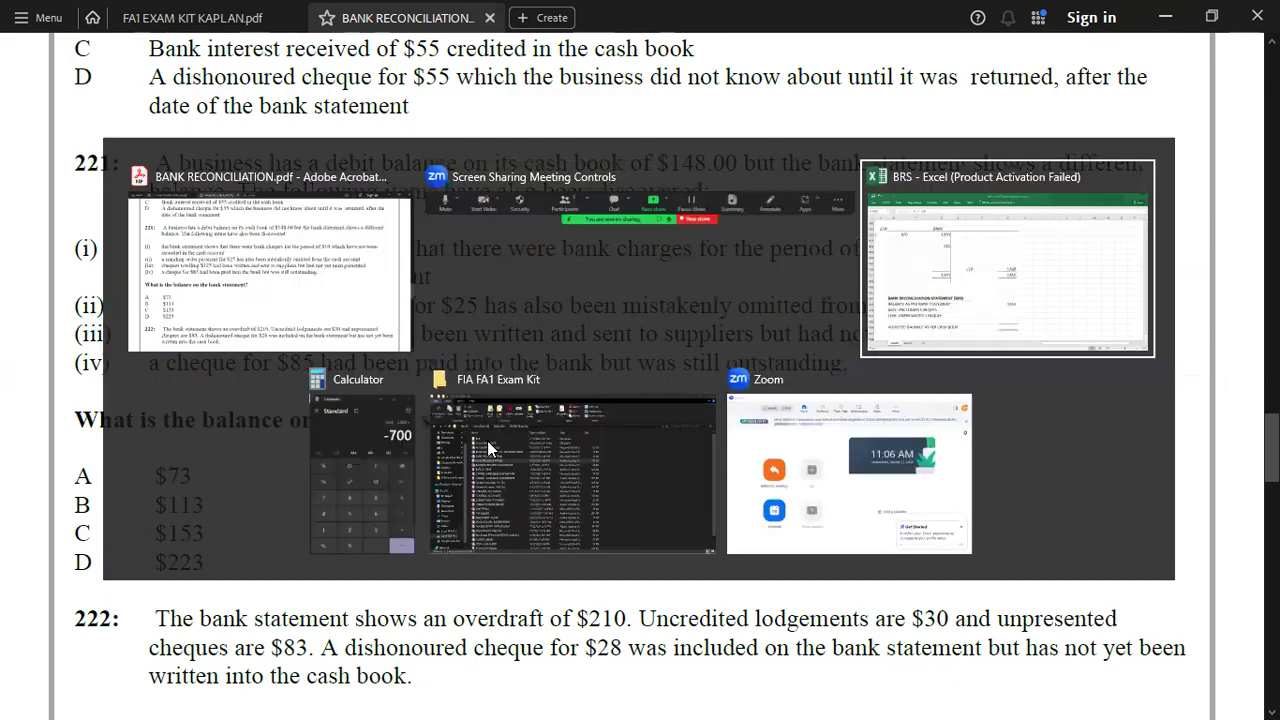
key(Up)
key(Up)
key(Up)
key(Up)
key(Up)
key(Up)
key(Up)
key(Up)
key(Up)
key(Up)
key(Up)
key(Up)
key(Up)
key(Up)
key(Up)
key(Up)
key(Up)
key(Up)
key(Up)
key(Up)
key(Up)
key(Up)
key(Up)
key(Up)
key(Up)
key(Up)
key(Up)
key(Up)
key(Up)
key(Up)
key(Up)
key(Up)
key(Up)
key(Up)
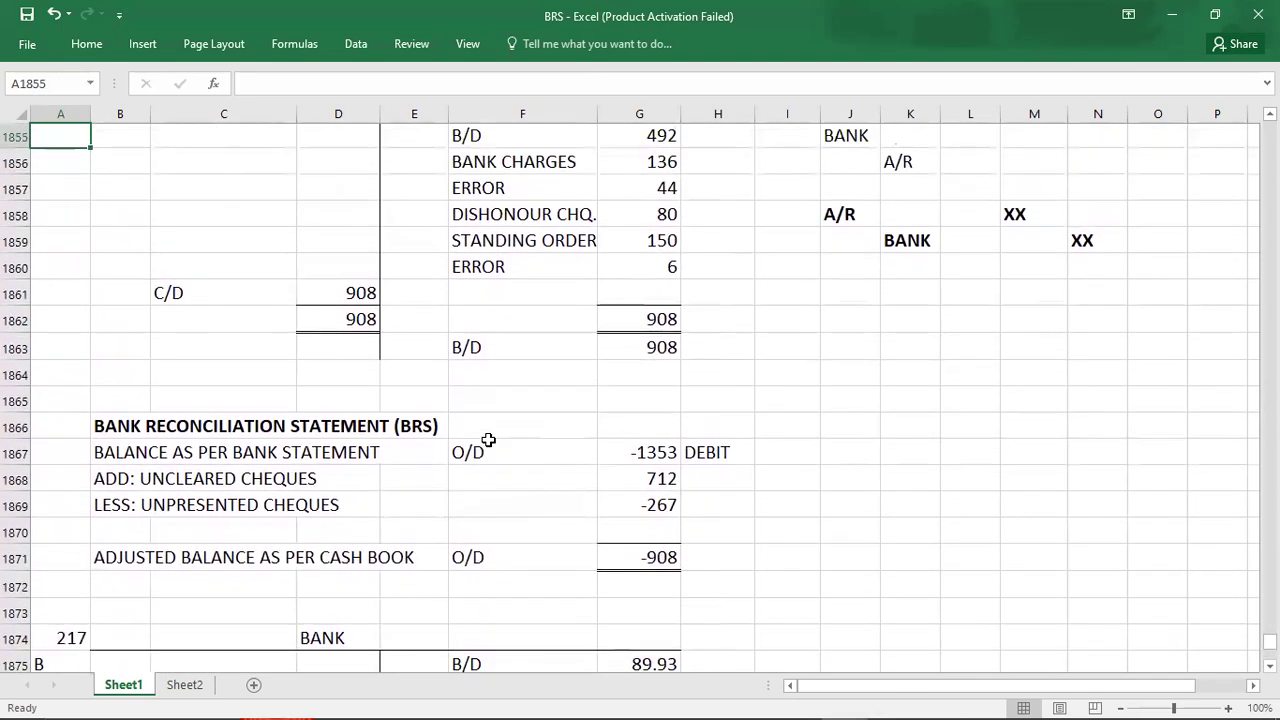
key(Up)
key(Up)
key(Down)
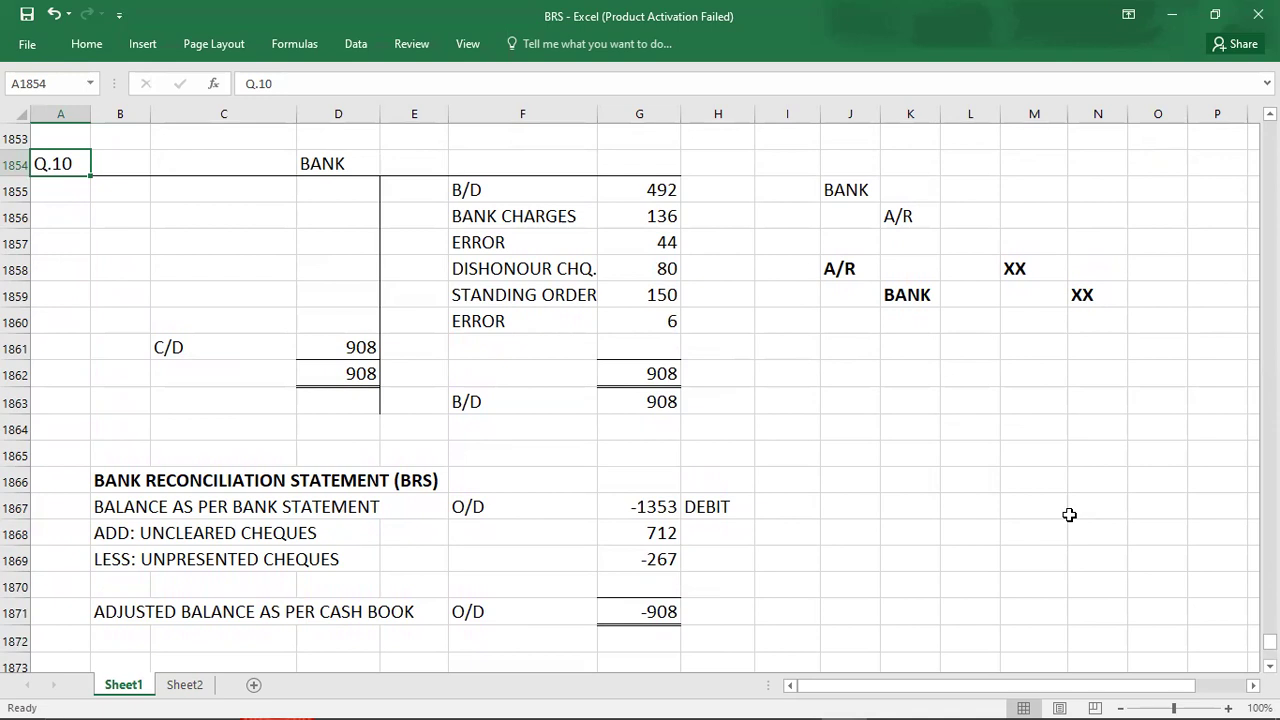
key(alt+Tab)
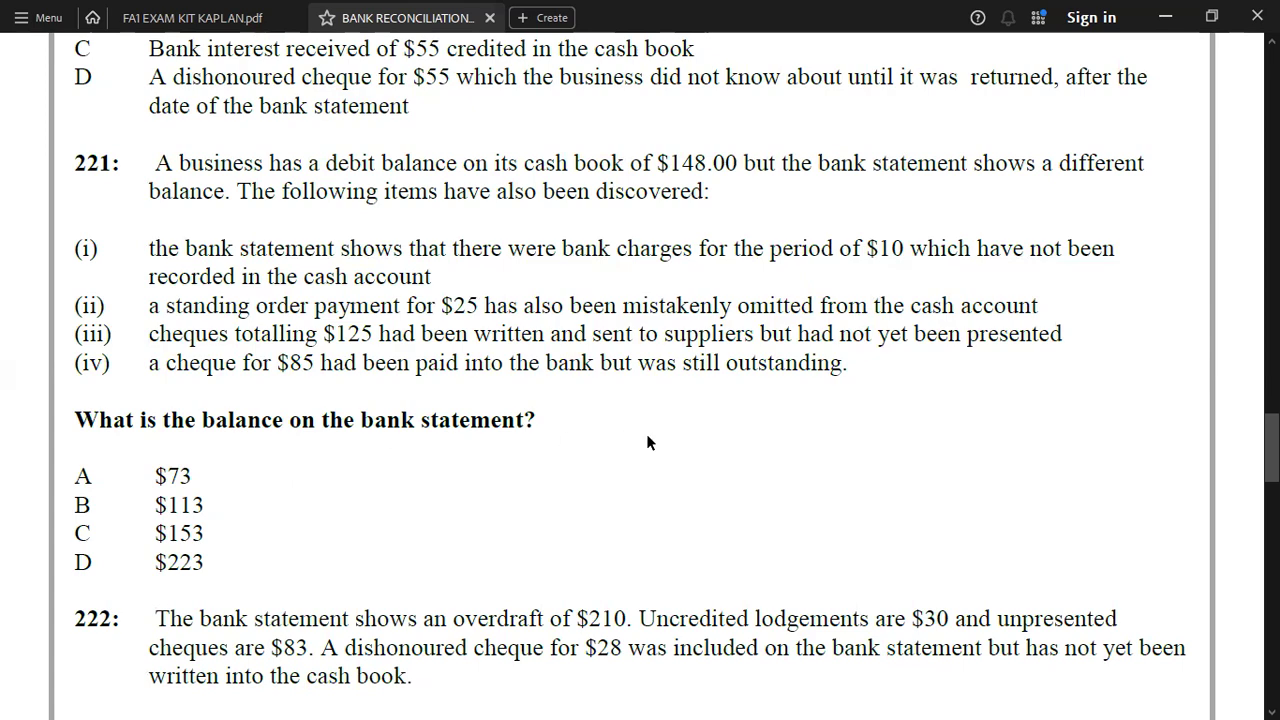
key(alt+Tab)
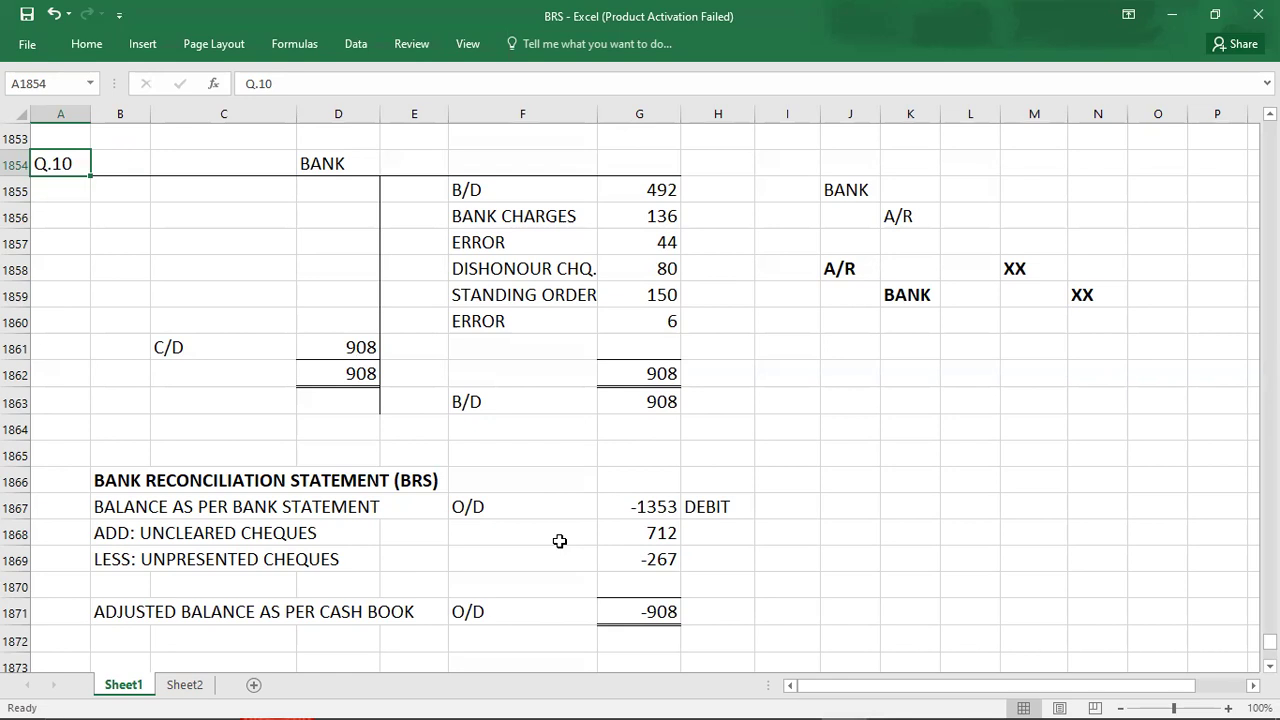
key(alt+Tab)
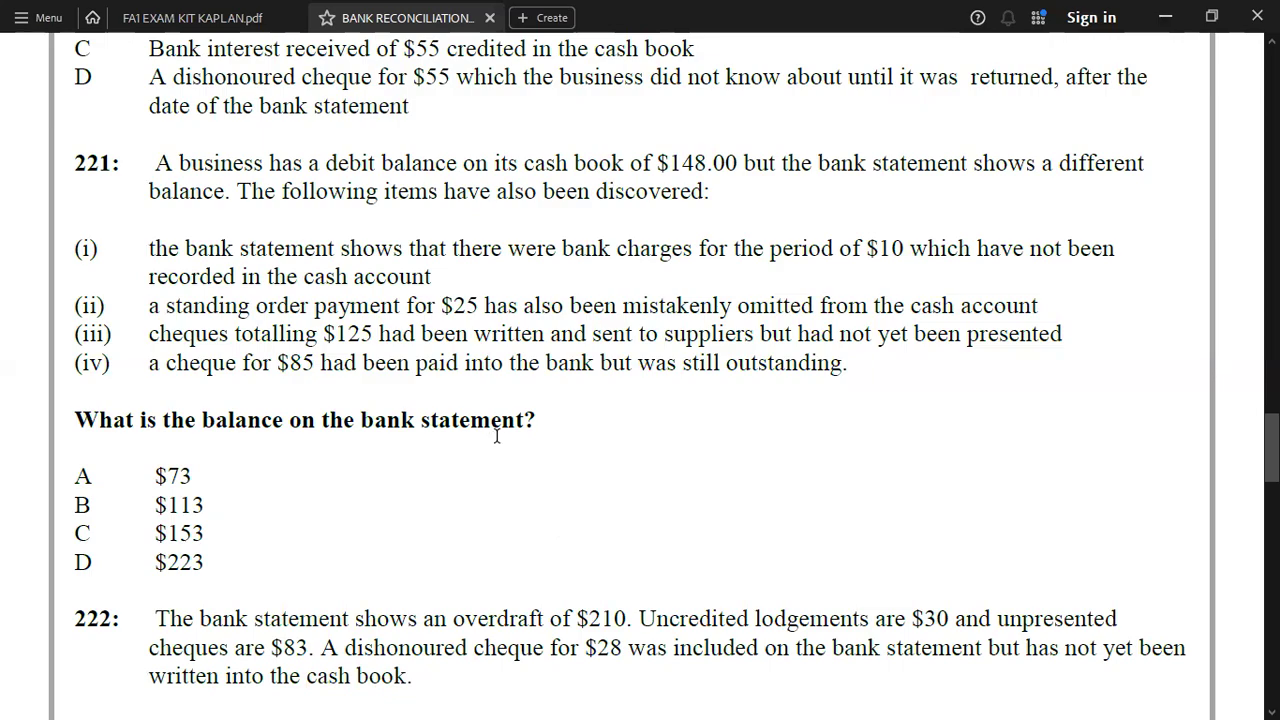
key(alt+Tab)
Make the Q.10 balance as per bank statement row, B1867:G1867, bold.
click(98, 511)
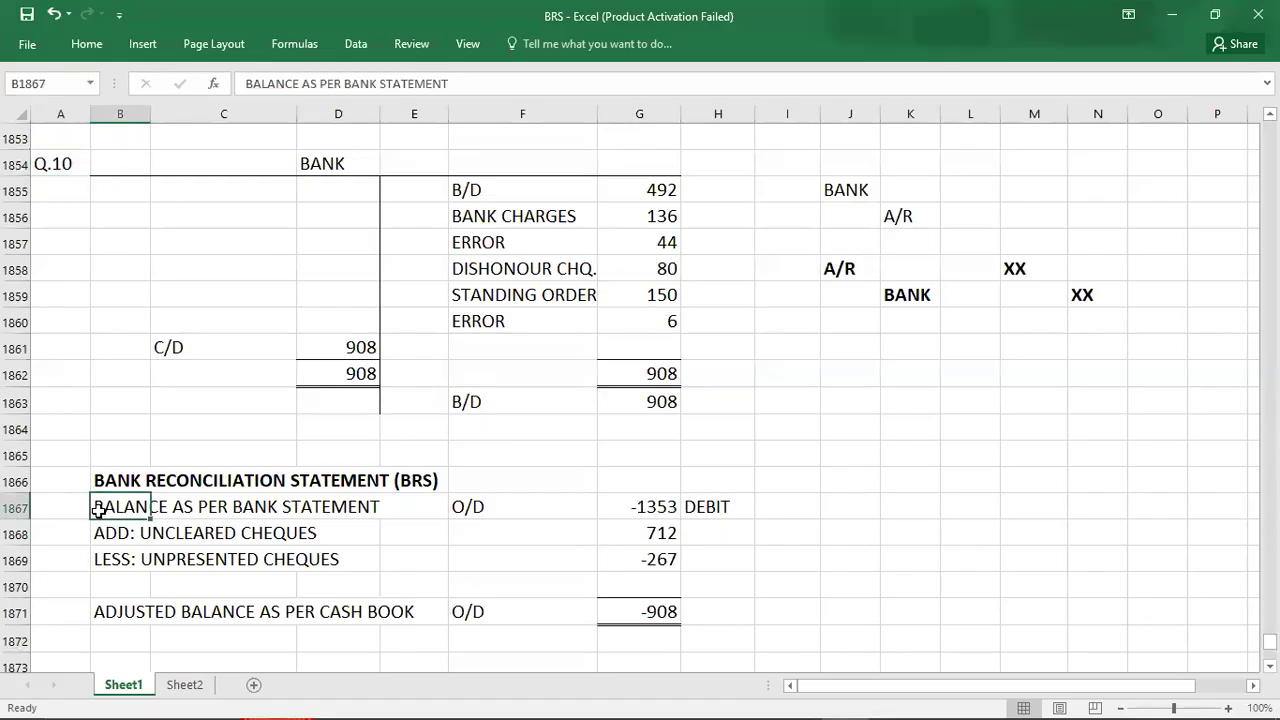
key(shift+Right)
key(shift+Right)
key(shift+Right)
key(shift+Right)
key(shift+Right)
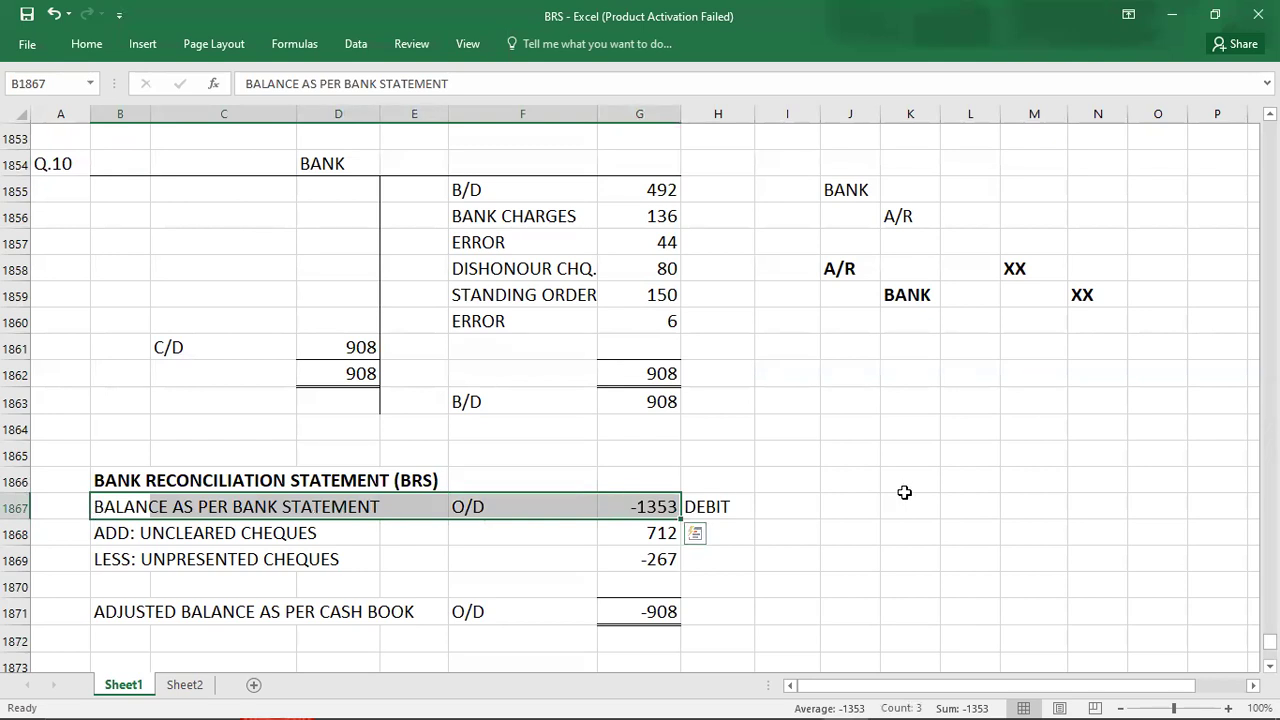
key(ctrl+b)
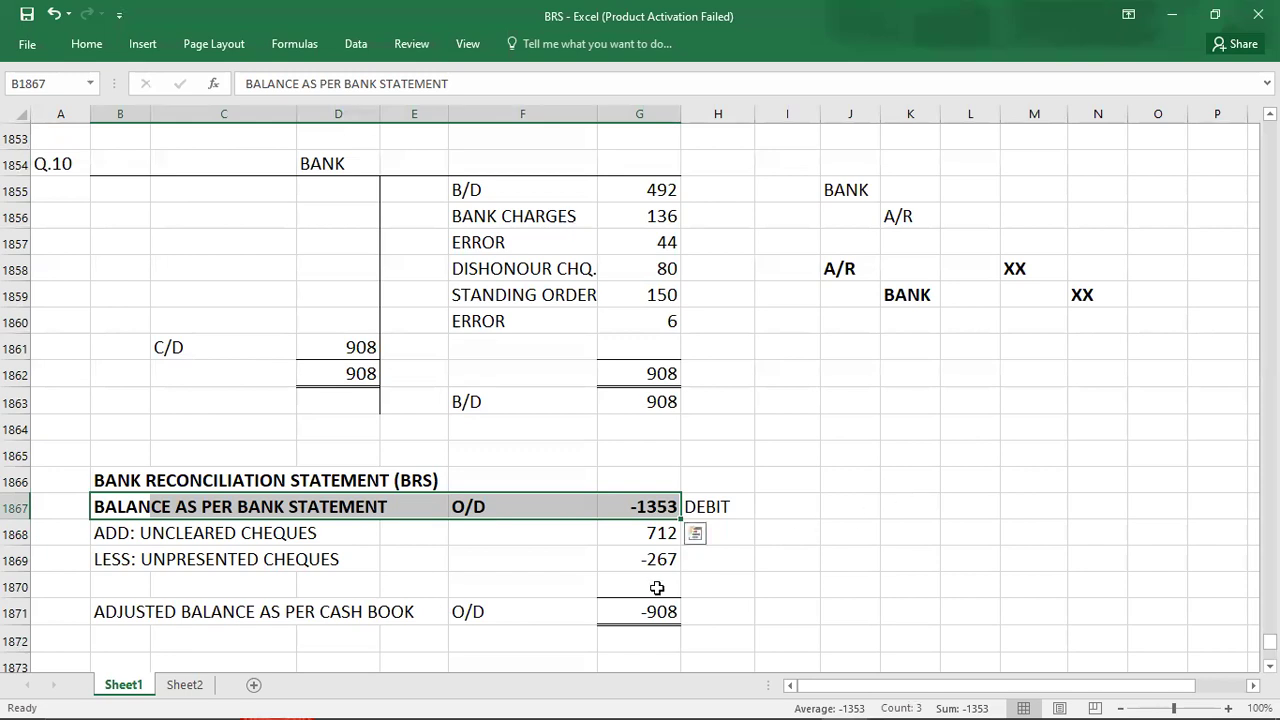
Compare the Q.10 adjusted cash book balance in G1871 with the BANK account's closing balance in D1861.
click(631, 607)
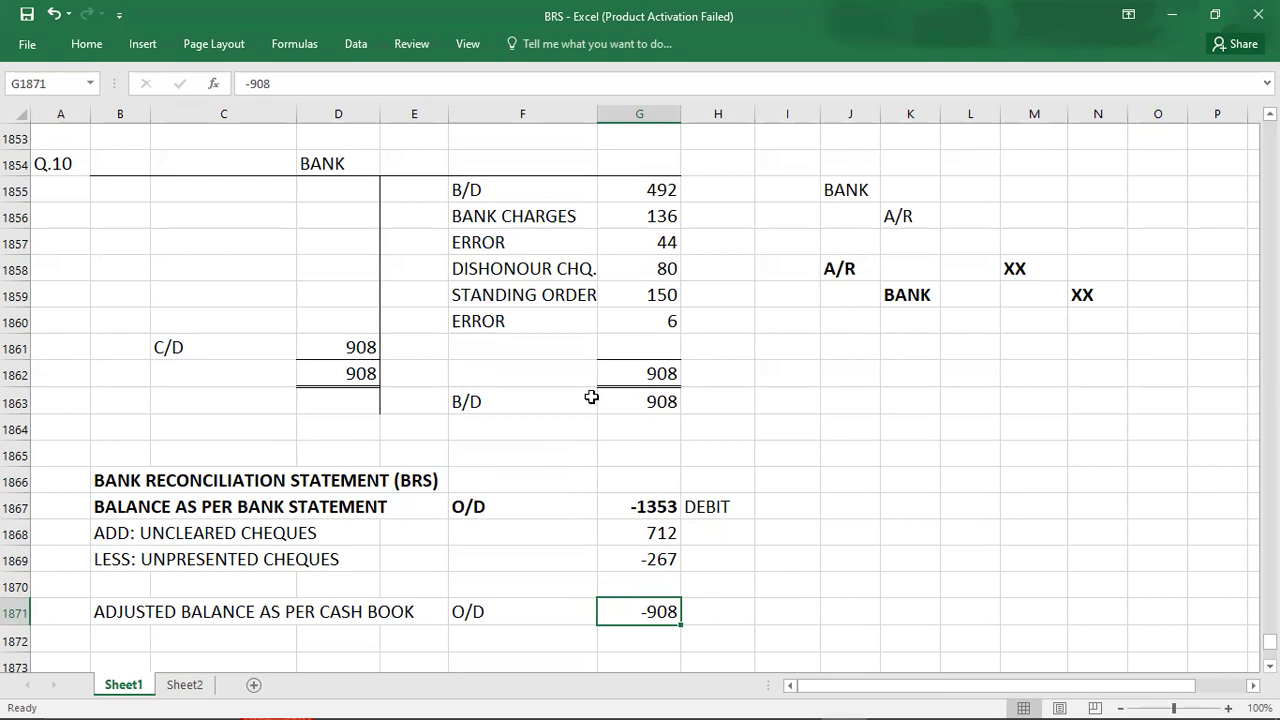
click(352, 347)
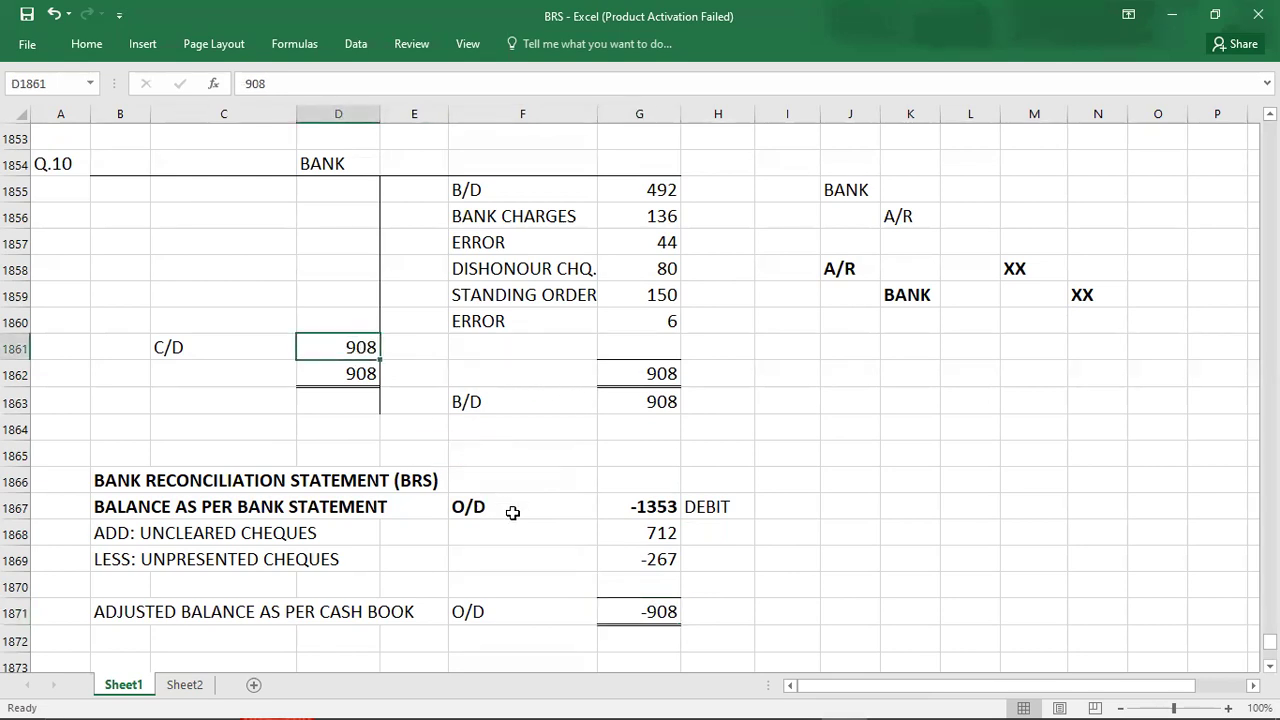
click(607, 625)
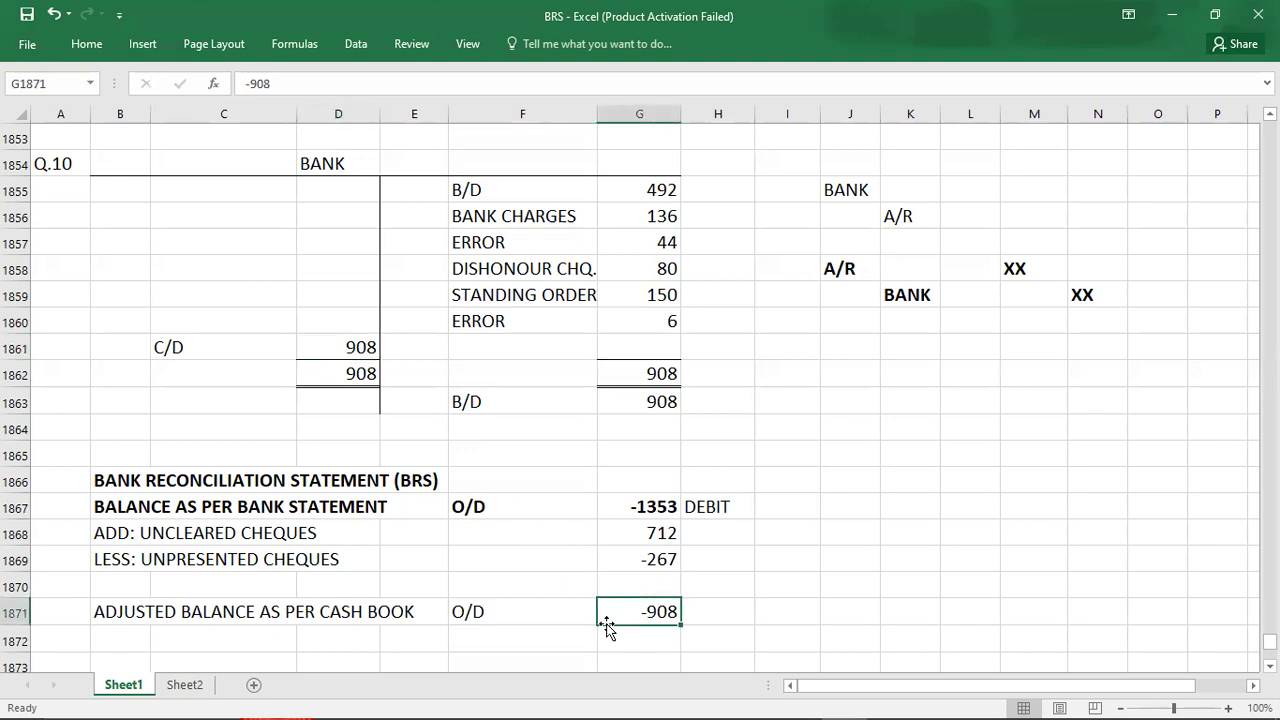
Copy the Q.10 BANK account and reconciliation statement, B1854:G1871, to the blank area starting at B1908.
click(122, 164)
key(shift+Right)
key(shift+Right)
key(shift+Right)
key(shift+Right)
key(shift+Right)
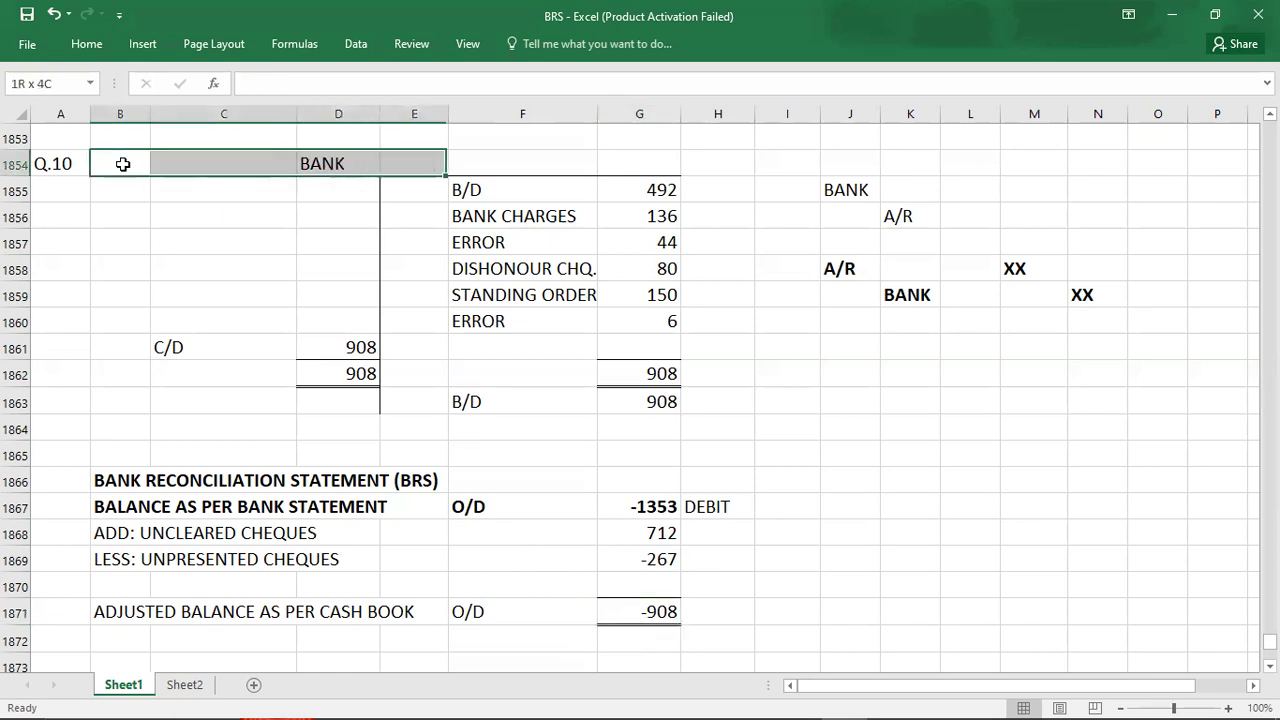
key(shift+Down)
key(shift+Down)
key(shift+Down)
key(shift+Down)
key(shift+Down)
key(shift+Down)
key(shift+Down)
key(shift+Down)
key(shift+Down)
key(shift+Down)
key(shift+Down)
key(shift+Down)
key(shift+Down)
key(shift+Down)
key(shift+Down)
key(shift+Down)
key(shift+Down)
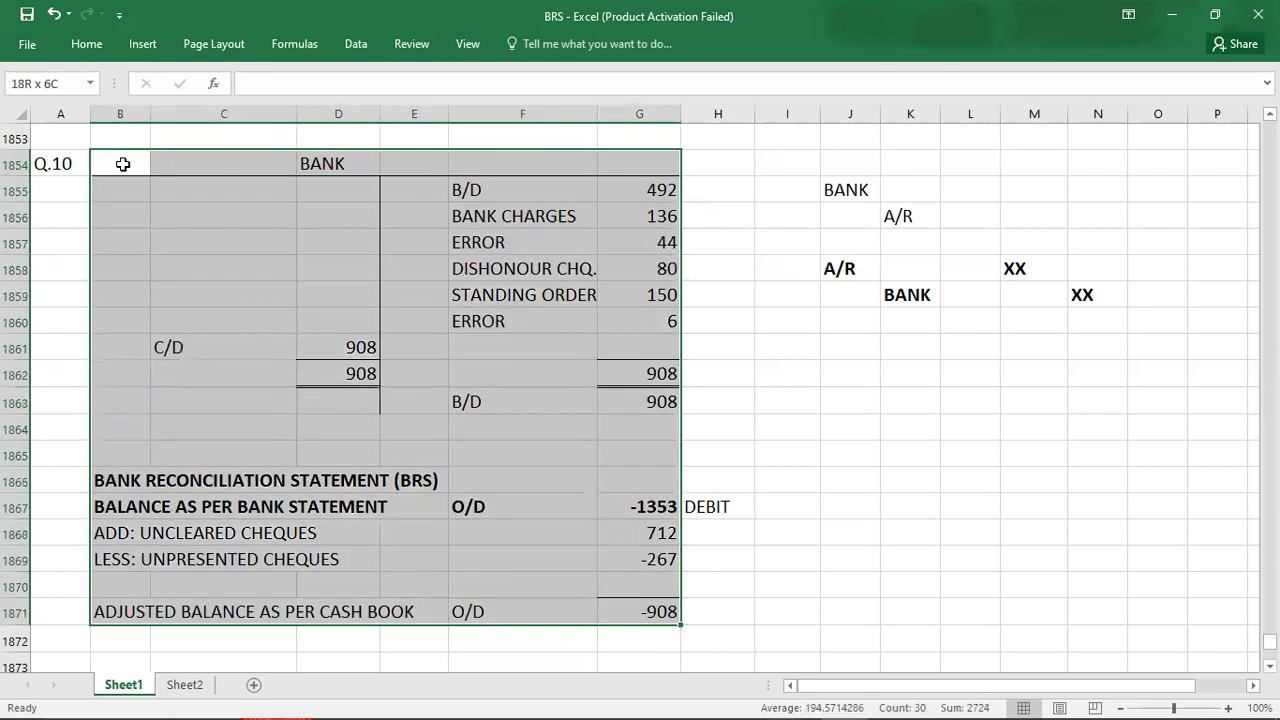
key(ctrl+c)
key(Down)
key(Down)
key(Down)
key(Down)
key(Down)
key(Down)
key(Down)
key(Down)
key(Down)
key(Down)
key(Down)
key(Down)
key(Down)
key(Down)
key(Down)
key(Down)
key(Down)
key(Down)
key(Down)
key(Down)
key(Down)
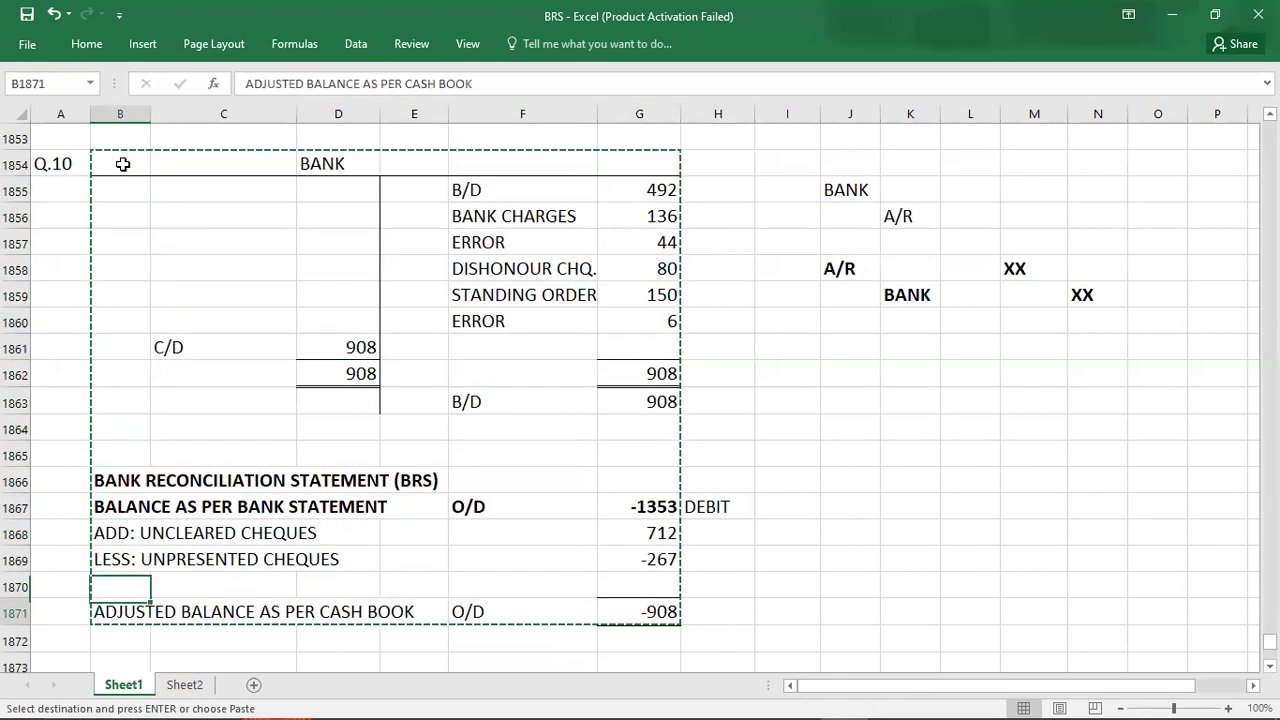
key(Down)
key(Down)
key(Down)
key(Down)
key(Down)
key(Down)
key(Down)
key(Down)
key(Down)
key(Down)
key(Down)
key(Down)
key(Down)
key(Down)
key(Down)
key(Down)
key(Down)
key(Down)
key(Down)
key(Down)
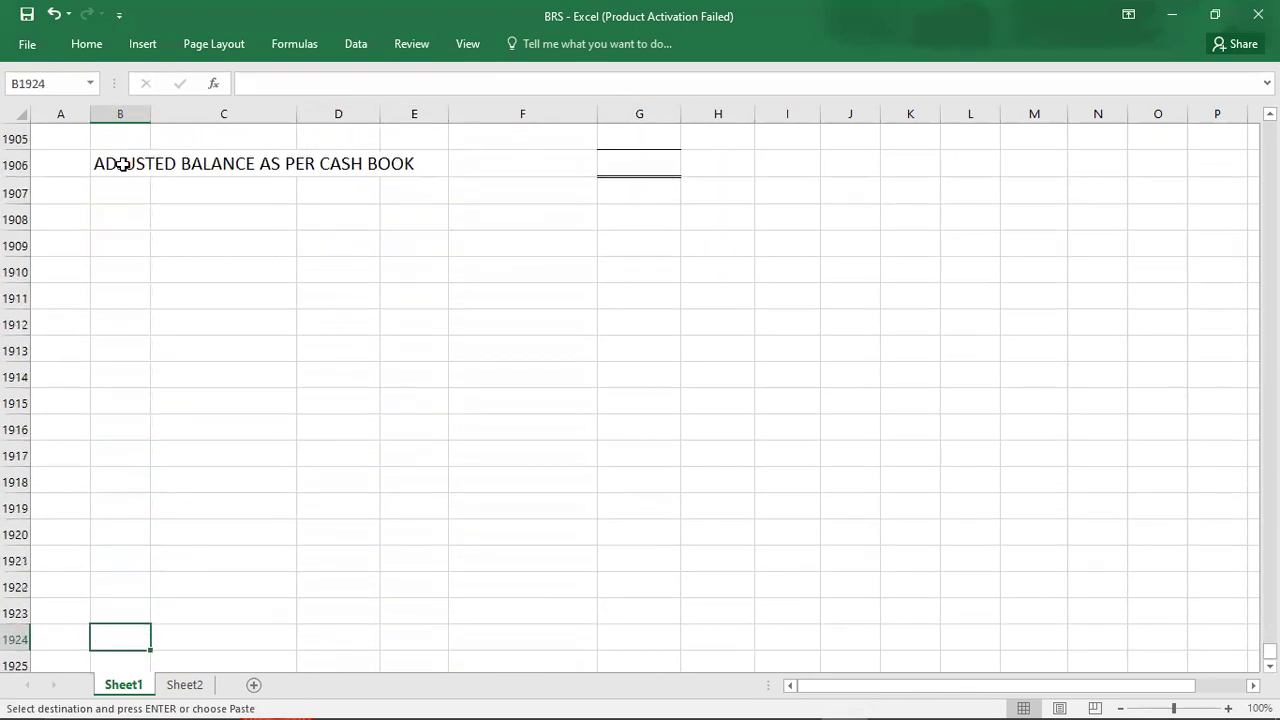
key(Up)
key(Up)
key(Up)
key(Up)
key(Up)
key(Up)
key(Up)
key(Up)
key(Up)
key(Up)
key(Up)
key(Up)
key(Up)
key(Up)
key(Up)
key(Up)
key(Up)
key(ctrl+v)
Clear the copied BANK account entries in B1909:H1917, keeping the account layout.
key(shift+Right)
key(shift+Right)
key(shift+Right)
key(shift+Right)
key(shift+Right)
key(shift+Right)
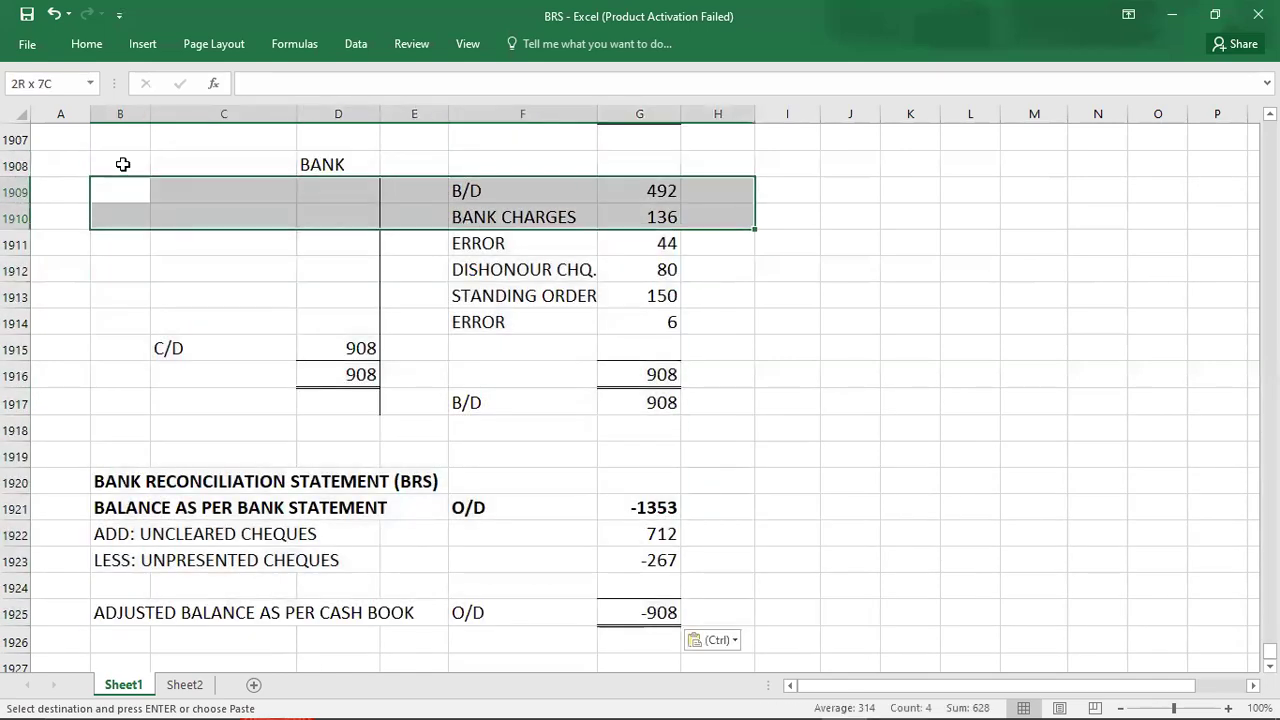
key(shift+Down)
key(shift+Down)
key(shift+Down)
key(shift+Down)
key(shift+Down)
key(shift+Down)
key(shift+Down)
key(Delete)
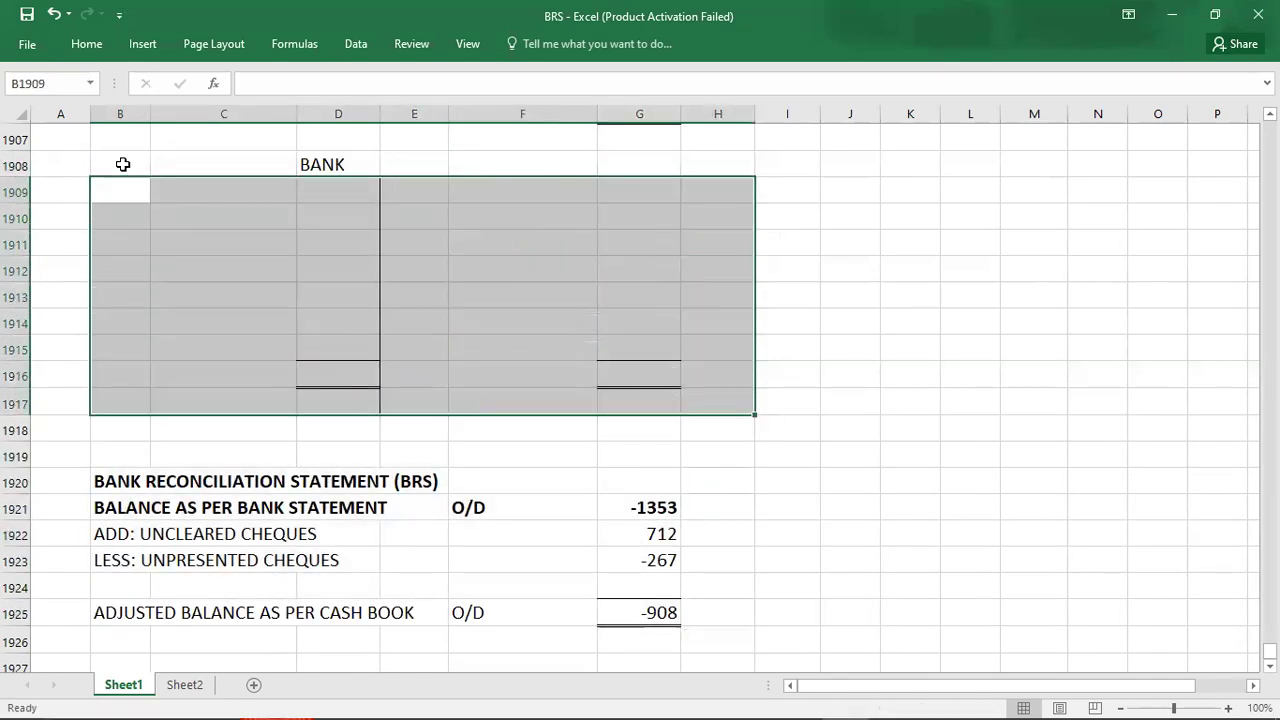
Clear the copied reconciliation statement labels and amounts in F1921:G1925.
key(Down)
key(Down)
key(Down)
key(Down)
key(Down)
key(Right)
key(Right)
key(Right)
key(Up)
key(Up)
key(Up)
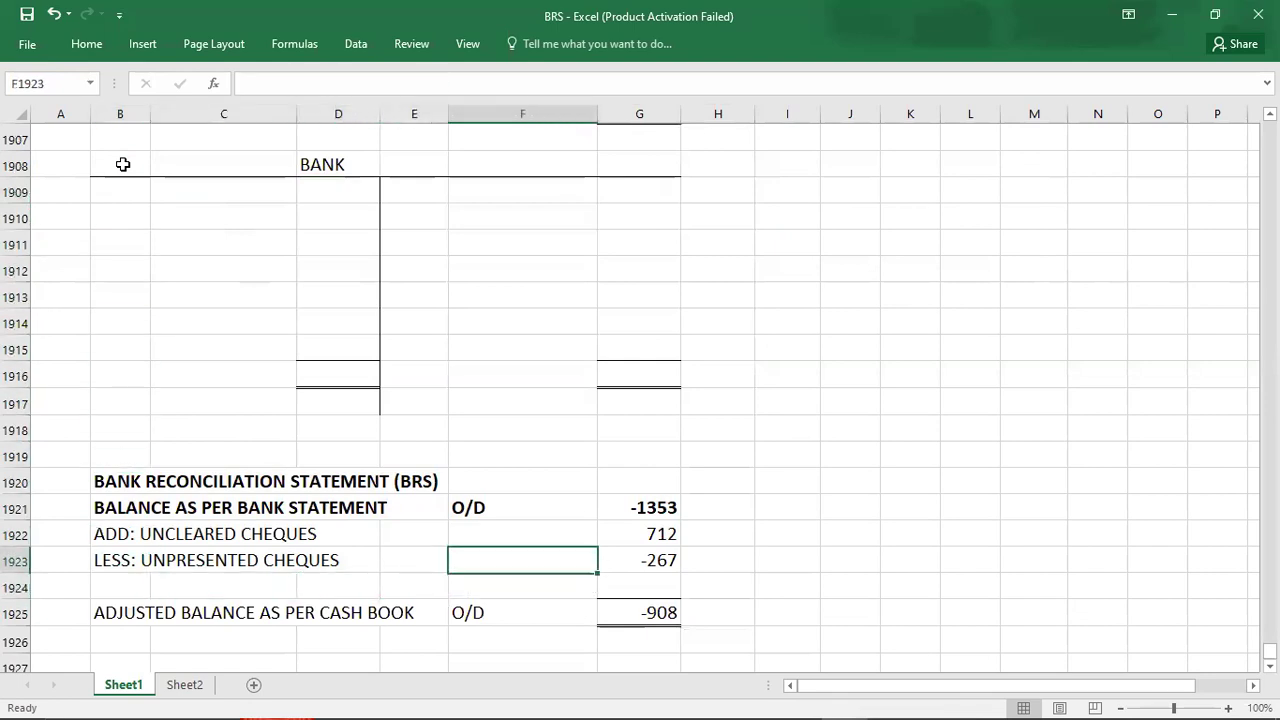
key(shift+Right)
key(shift+Down)
key(shift+Down)
key(shift+Down)
key(shift+Down)
key(Delete)
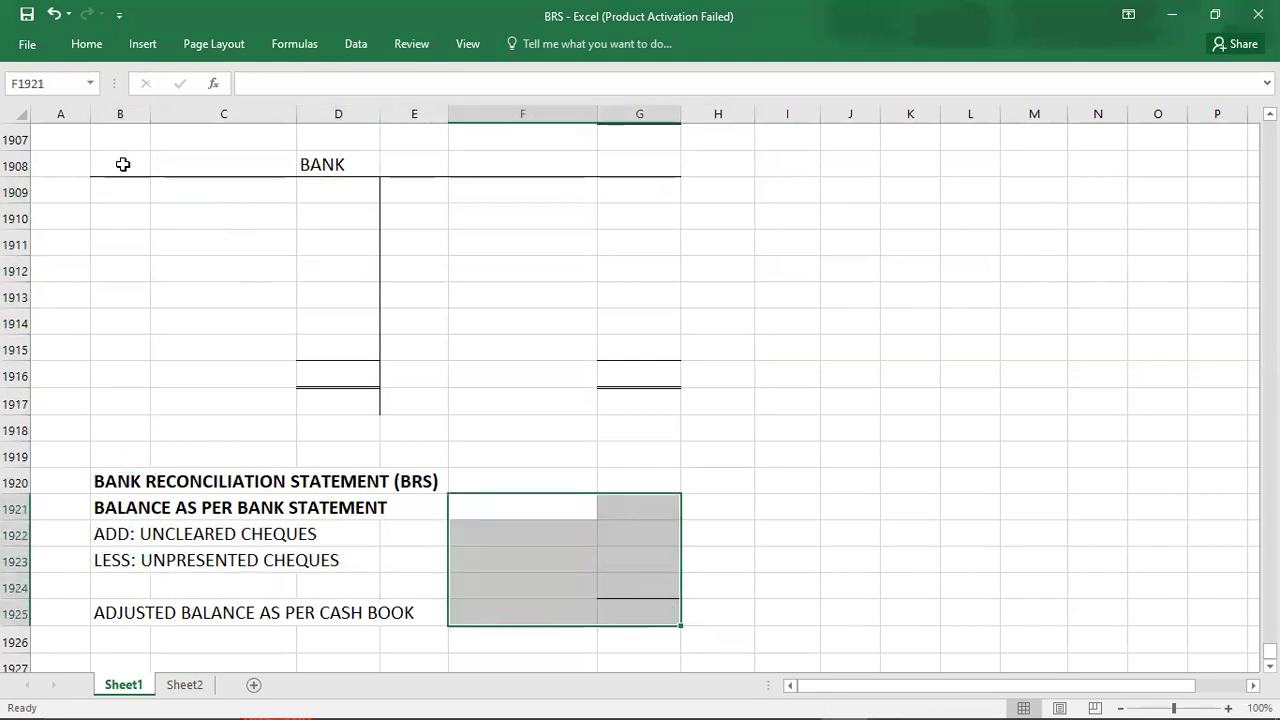
Check the question number in the PDF and label the new workings 221 in A1908 of the BRS workbook.
key(alt+Tab)
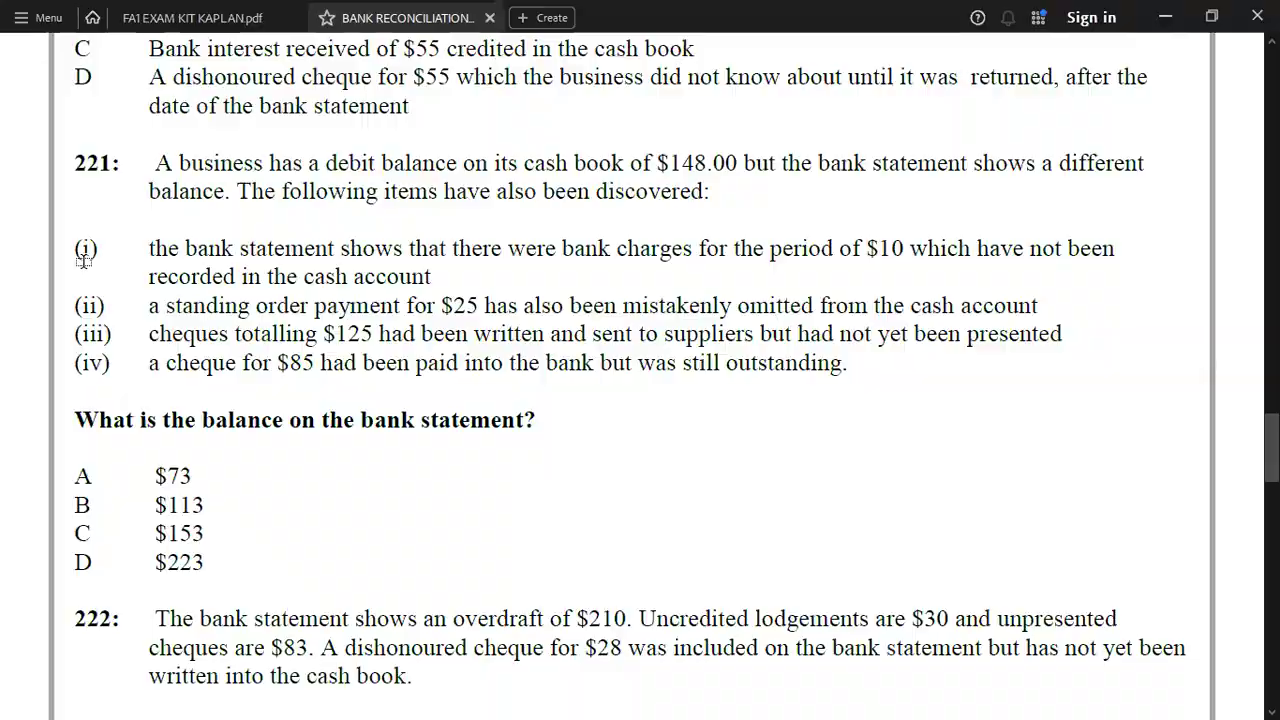
key(alt+Tab)
click(59, 164)
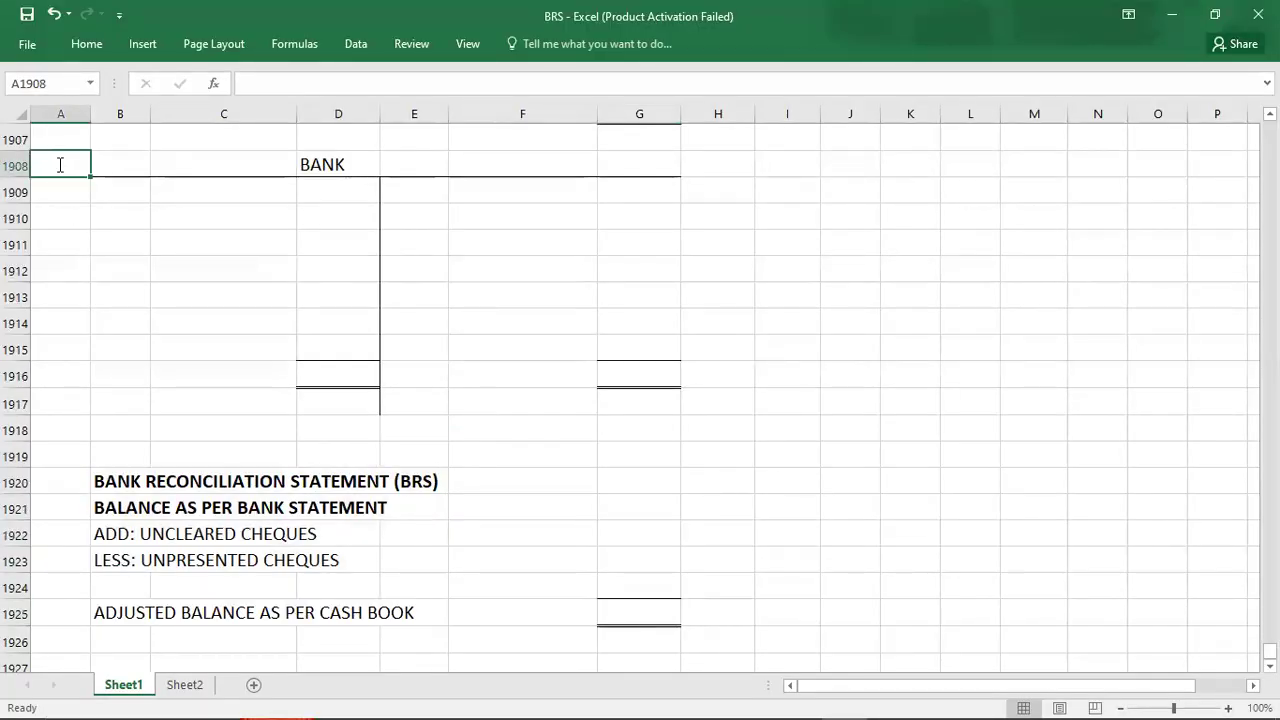
text(21)
key(Return)
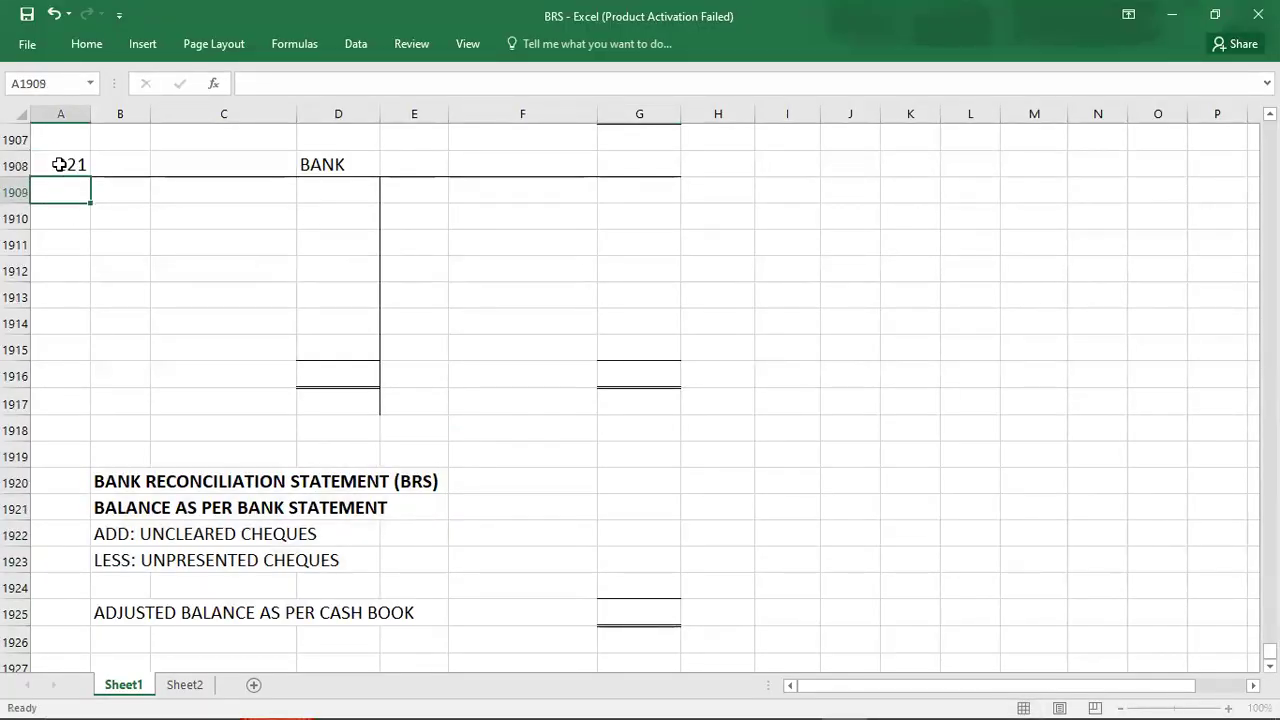
Read question 221's cash book balance in the PDF and enter B/D 148 on the BANK account's debit side in C1909:D1909.
key(alt+Tab)
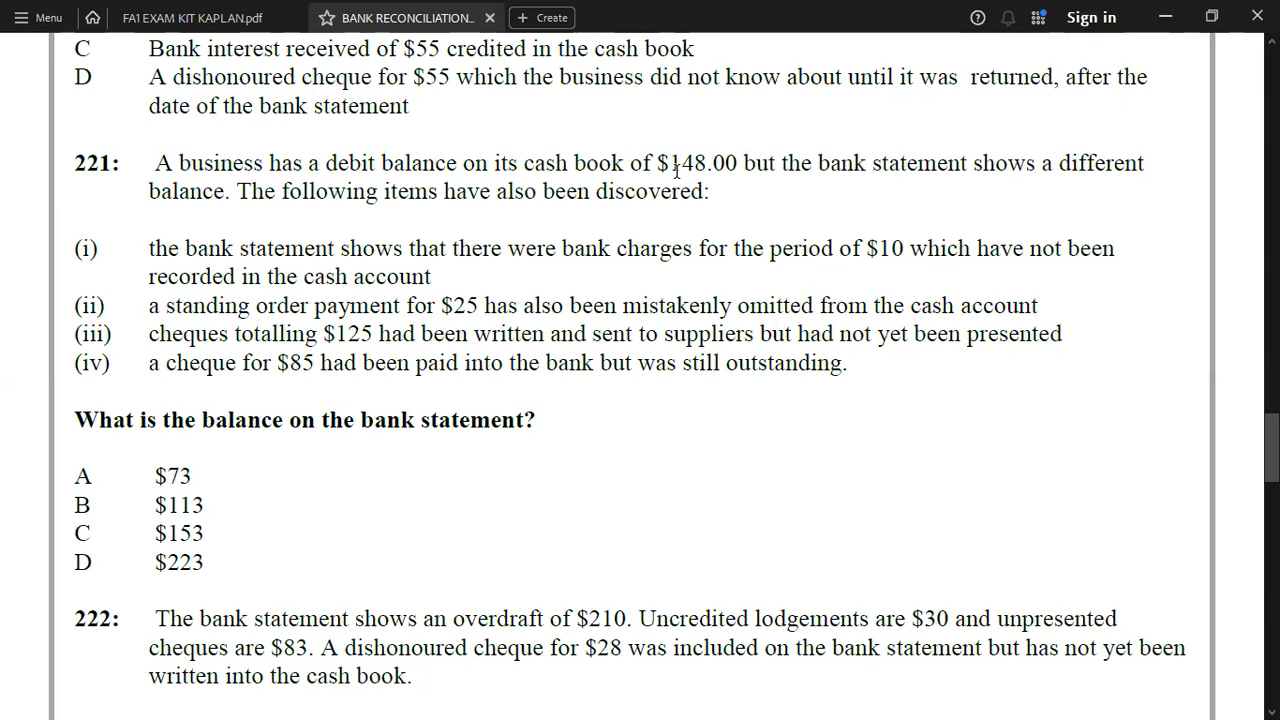
key(alt+Tab)
click(230, 192)
text(B/D)
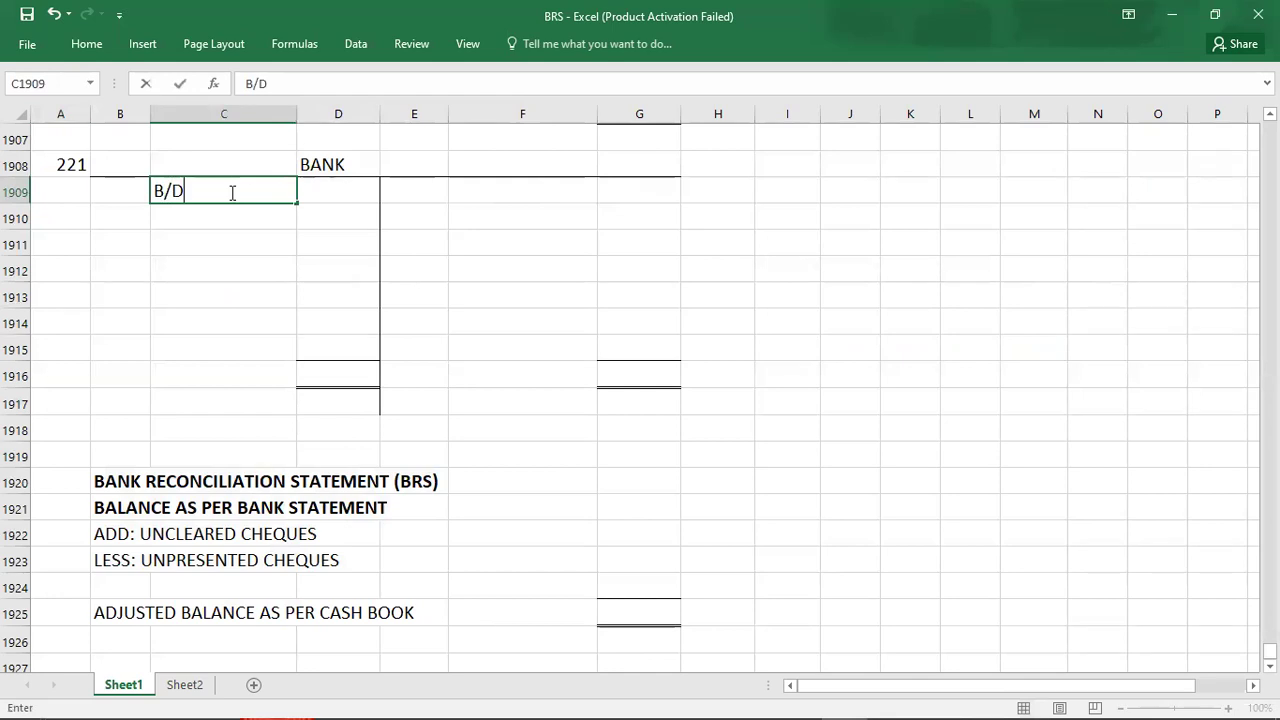
key(Tab)
text(148)
key(Return)
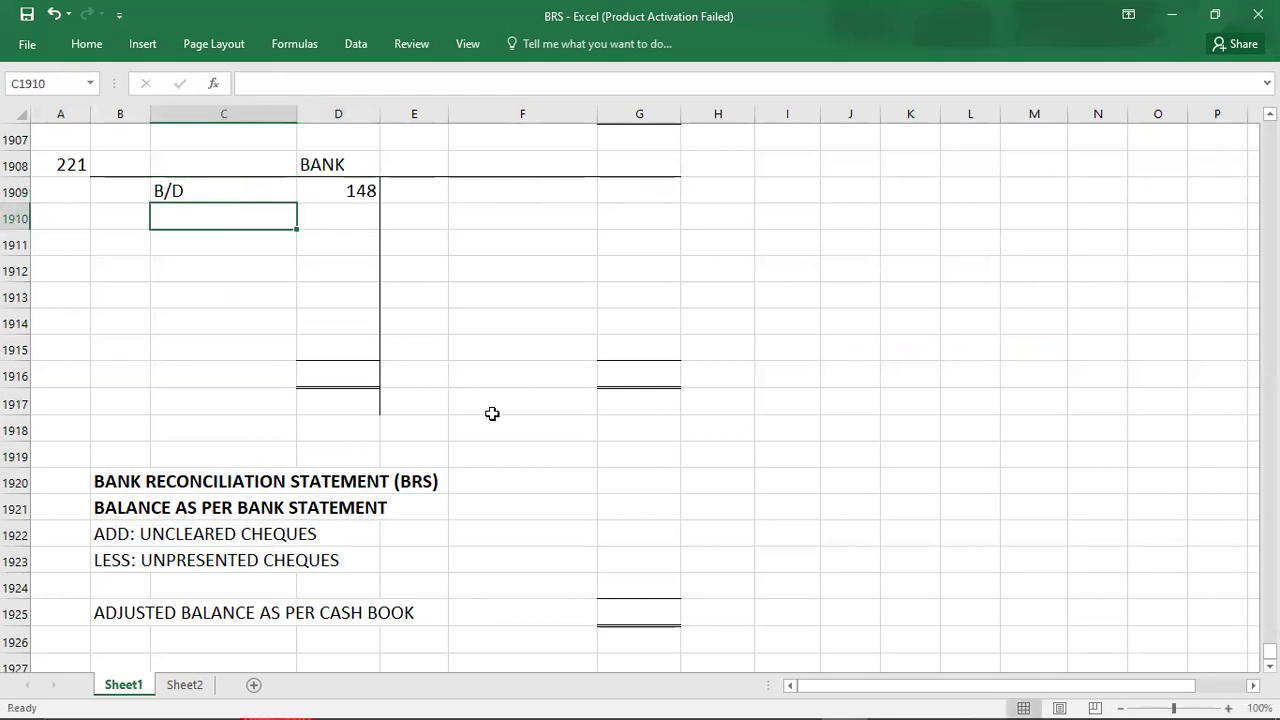
Mark the balance as per bank statement as unknown with "?" in F1921.
click(580, 508)
text(?)
key(Return)
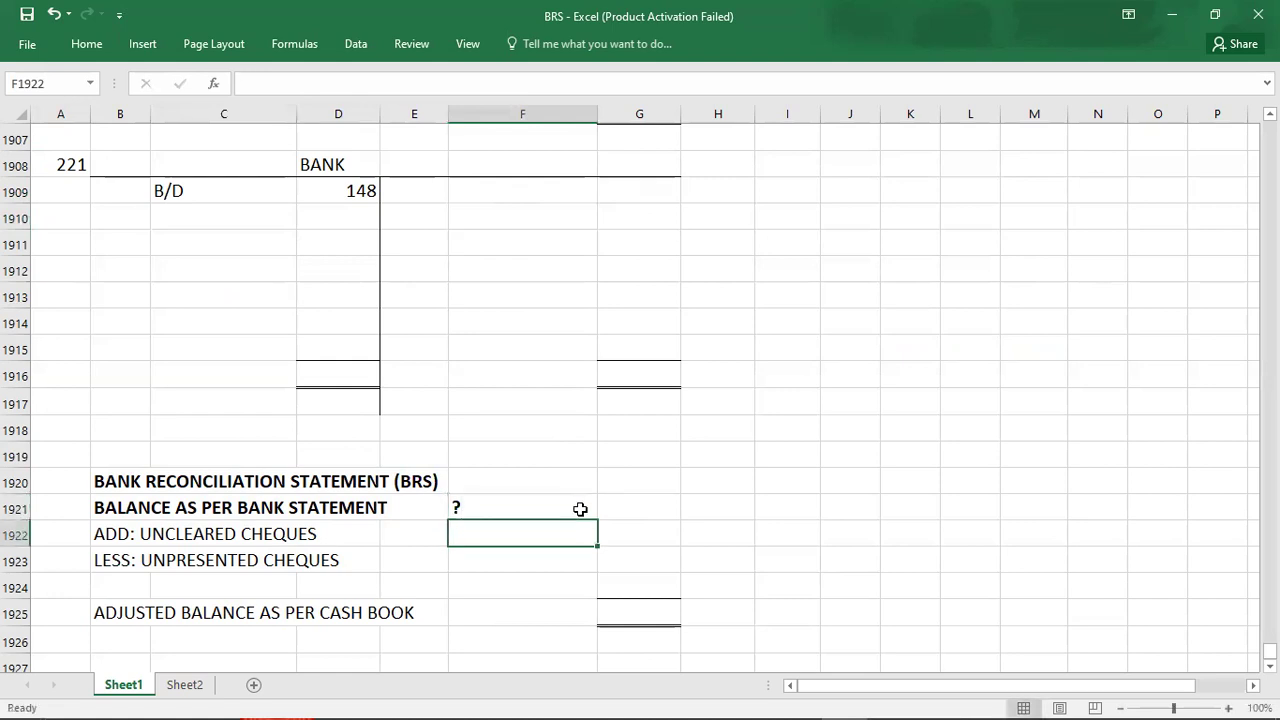
Read item (i) of question 221 in the PDF and credit the bank charges of 10 to the BANK account in G1909.
key(alt+Tab)
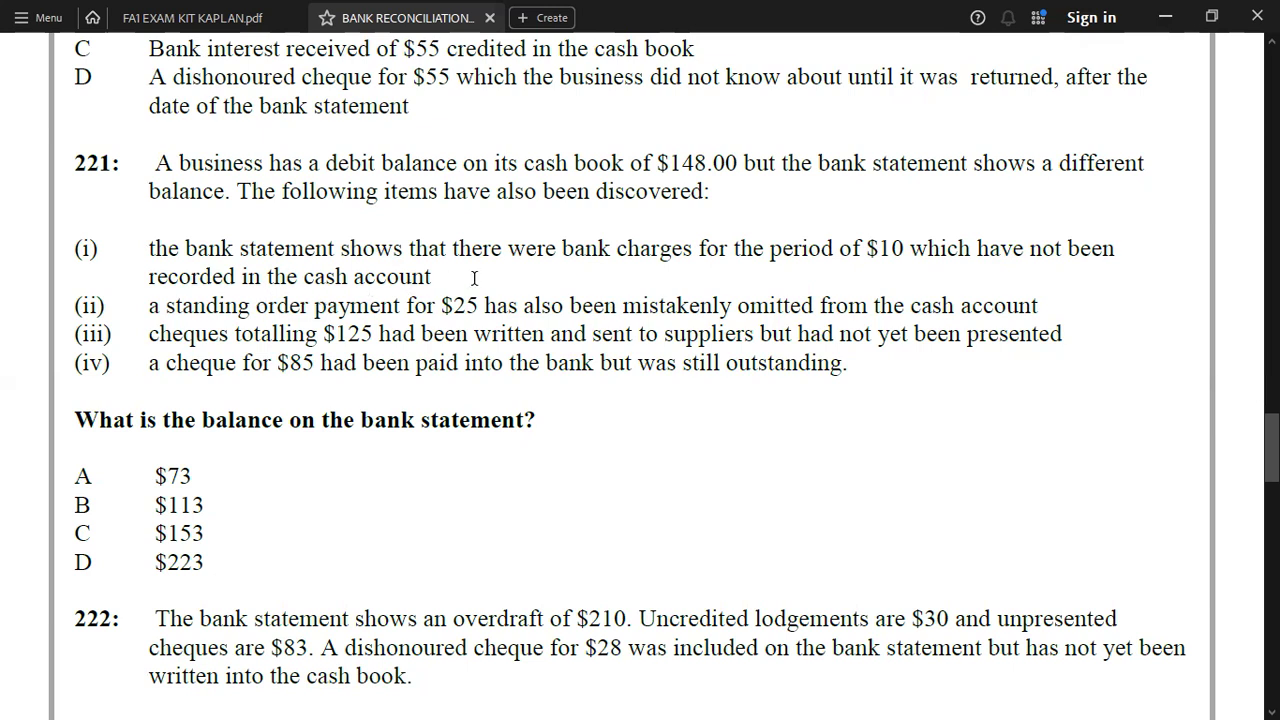
key(alt+Tab)
click(649, 204)
key(Up)
text(1)
key(Return)
key(Up)
text(10)
key(Return)
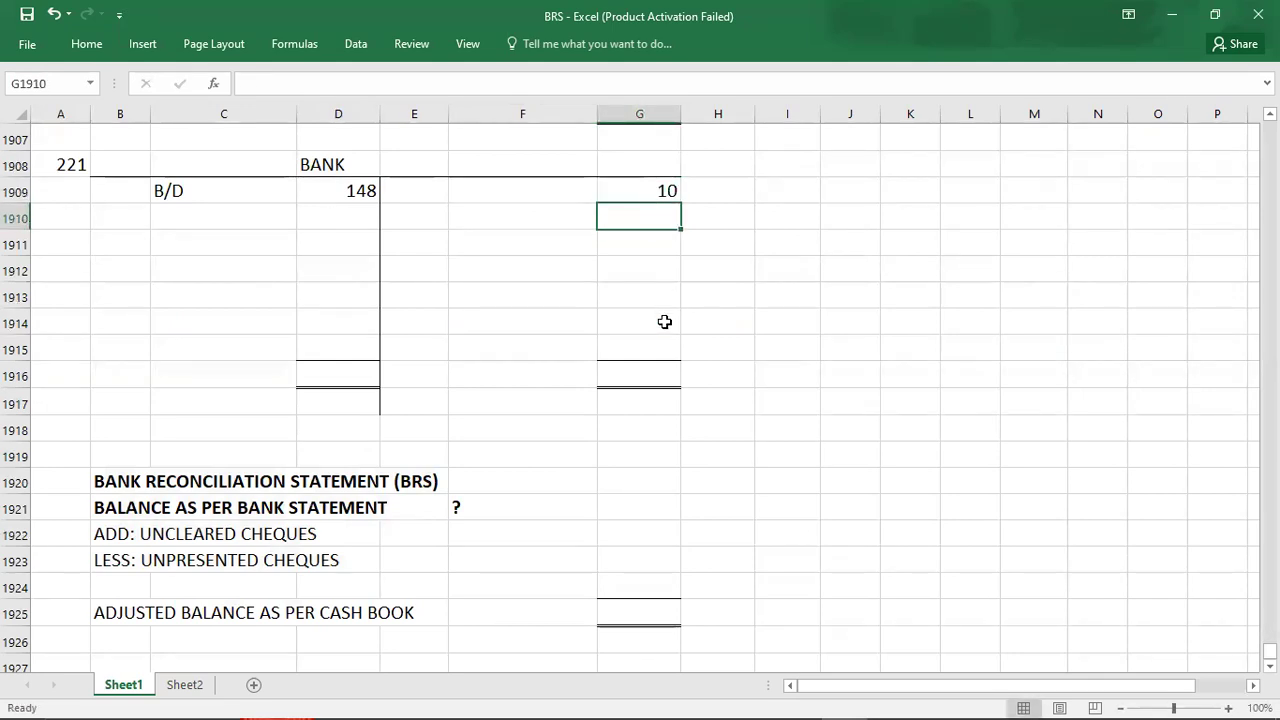
Read item (ii) in the PDF and credit the omitted standing order of 25 to the BANK account in G1910.
key(alt+Tab)
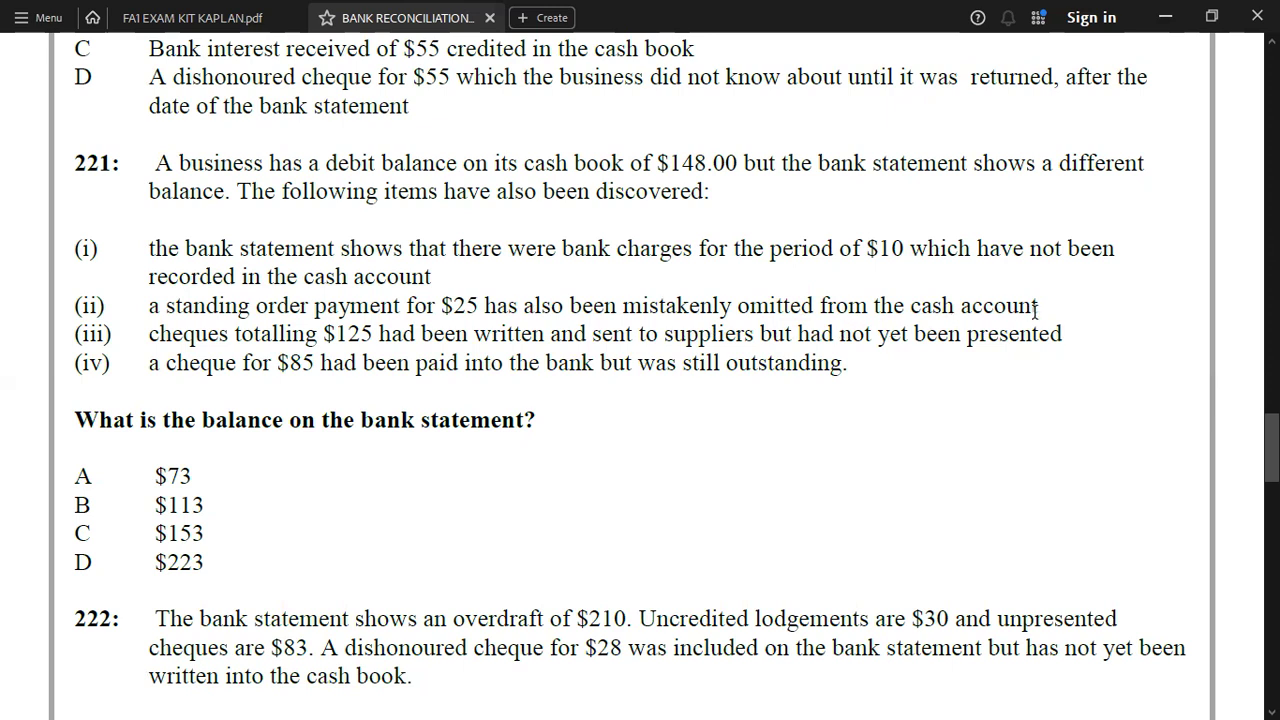
key(alt+Tab)
text(25)
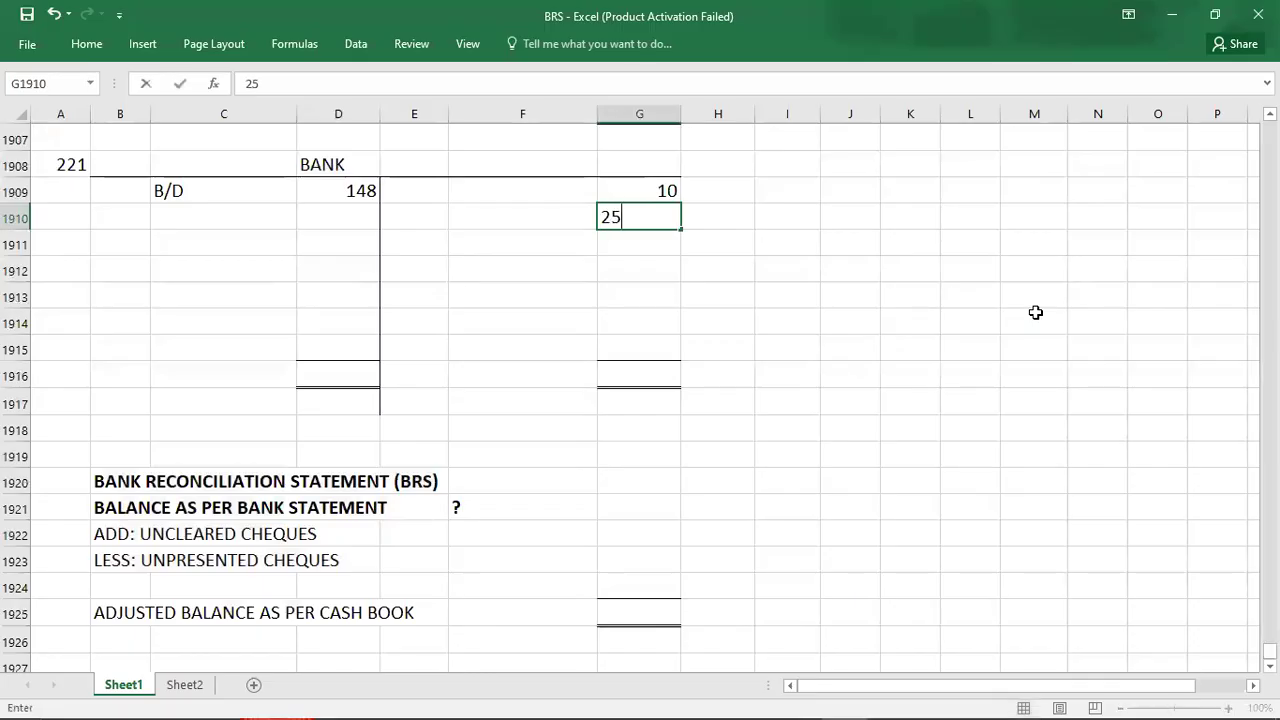
key(Return)
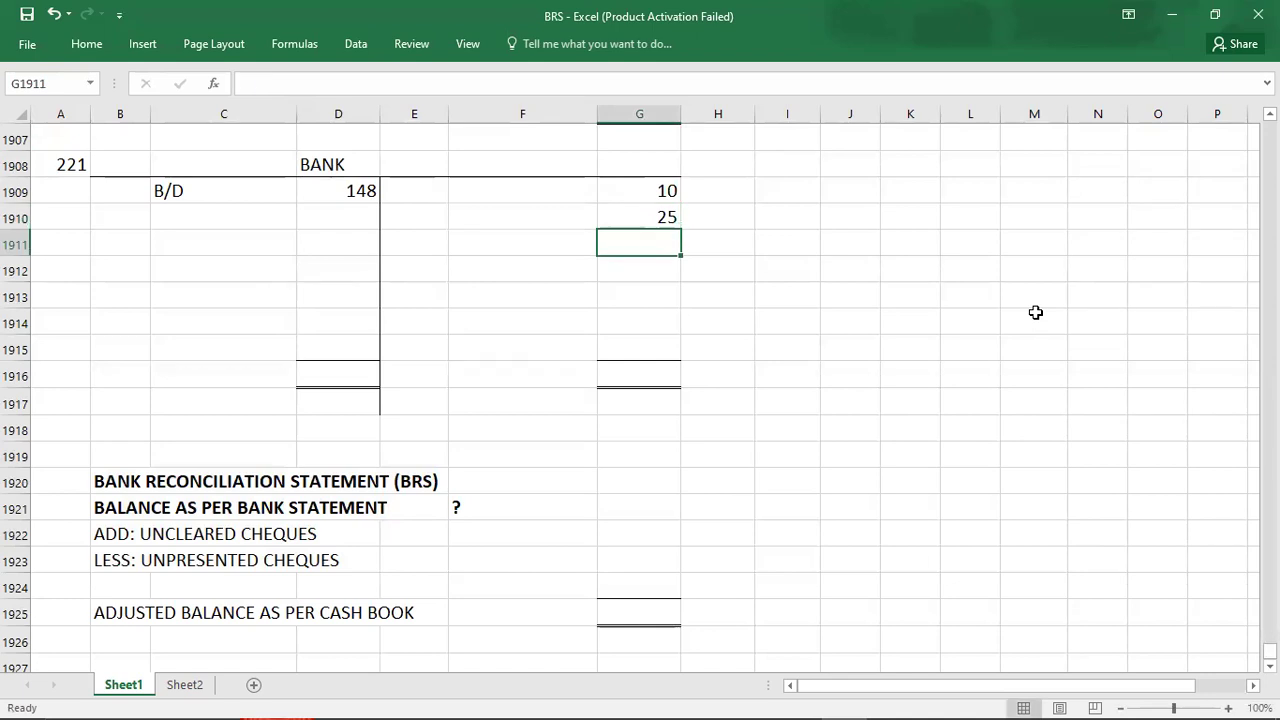
Read item (iii) in the PDF and enter -125 for unpresented cheques in G1923 of the reconciliation statement.
key(alt+Tab)
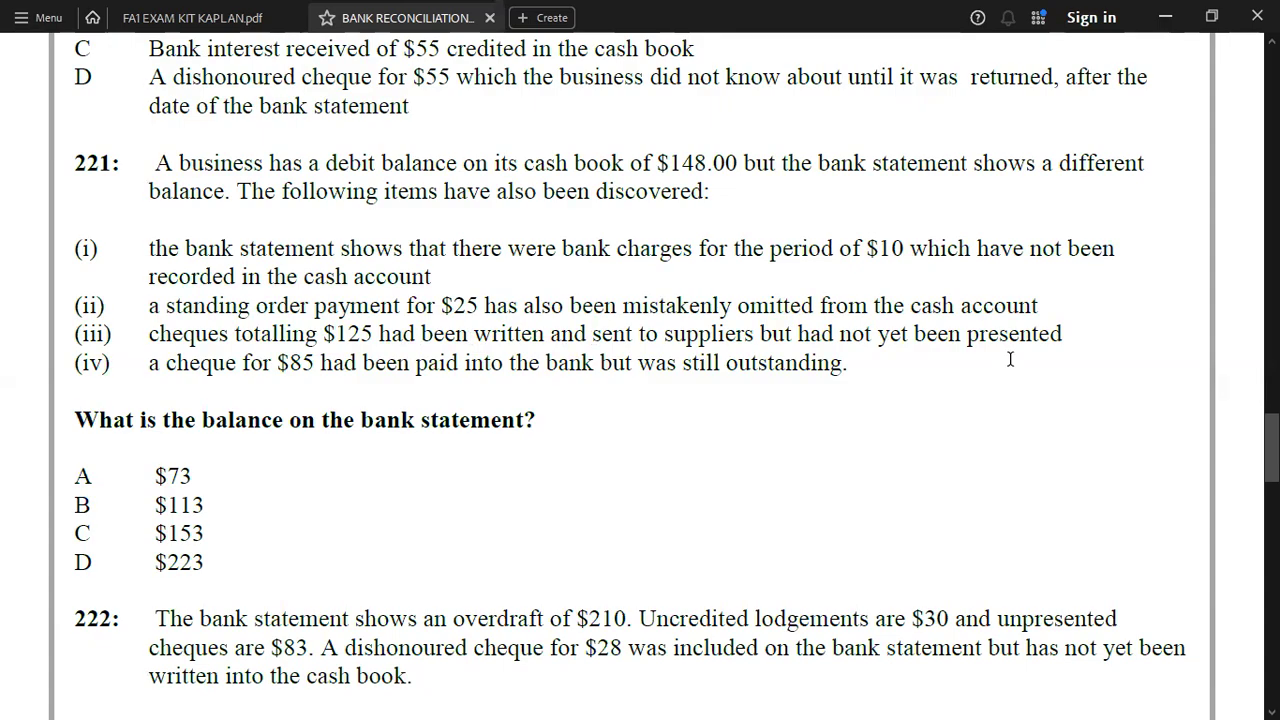
key(alt+Tab)
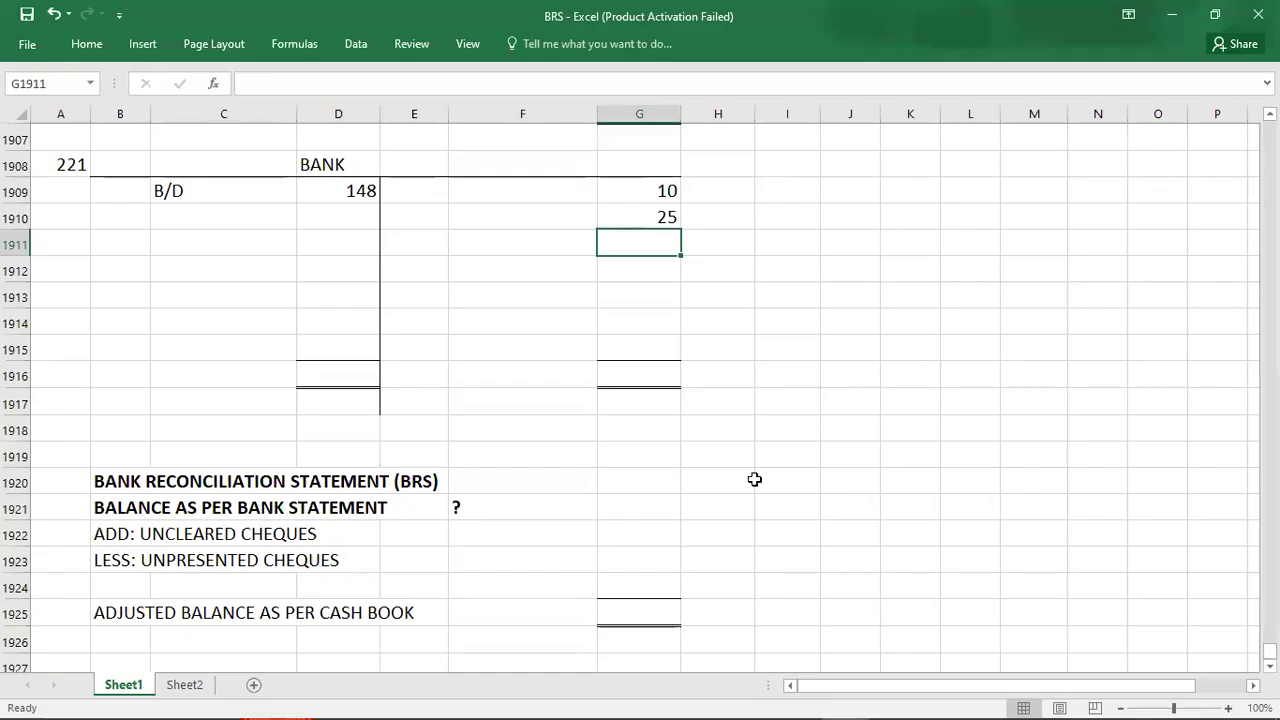
click(631, 560)
text(-125)
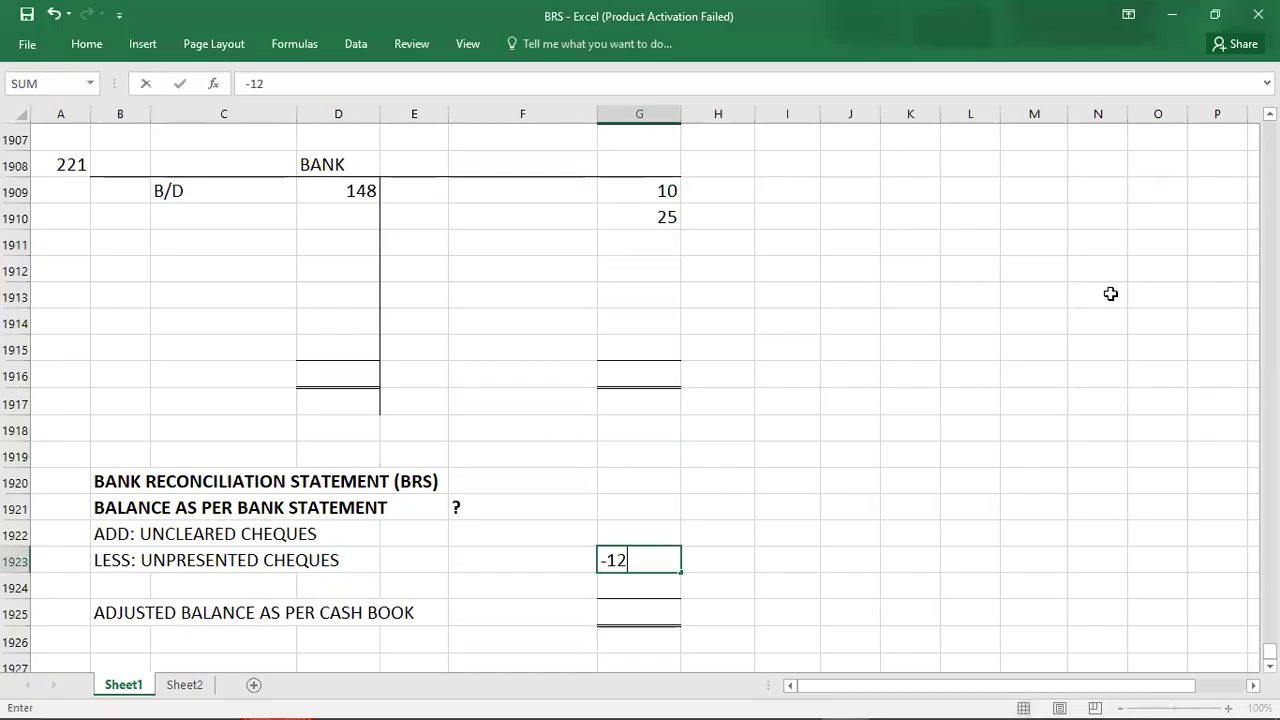
key(Return)
Read item (iv) in the PDF and enter 85 for uncleared cheques in G1922 of the reconciliation statement.
key(alt+Tab)
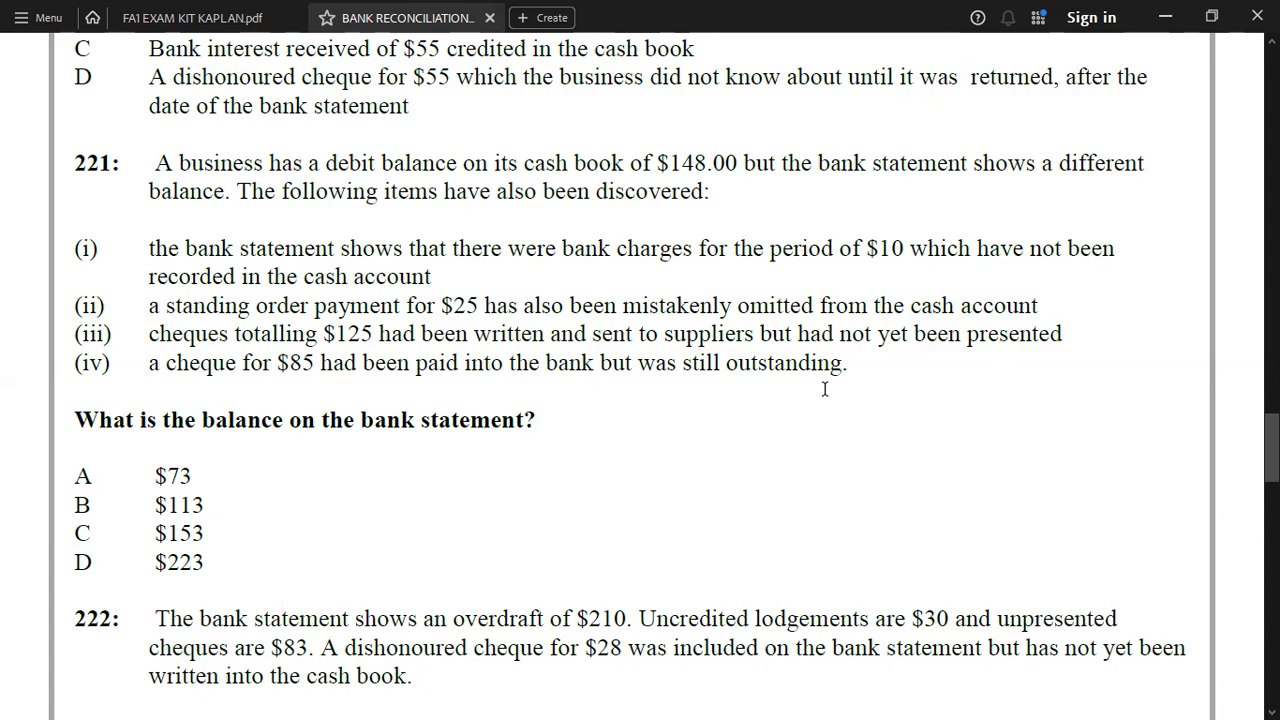
key(alt+Tab)
key(Up)
key(Up)
text(85)
key(Return)
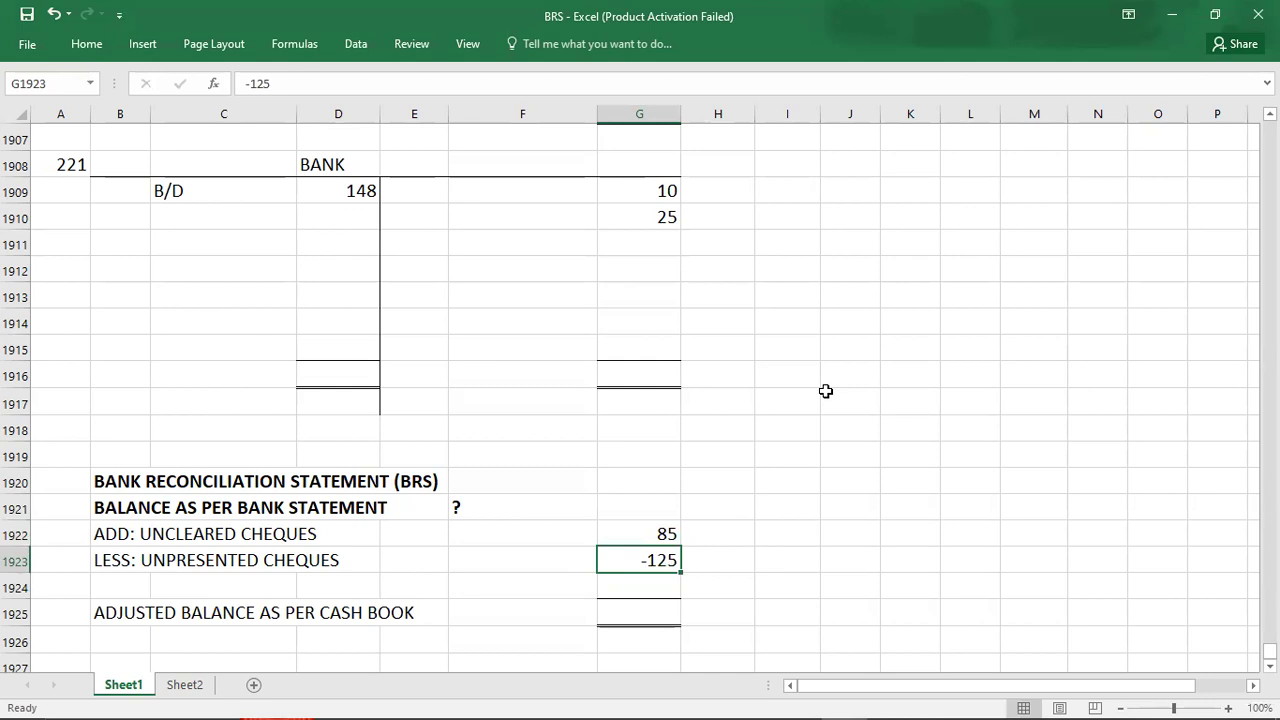
Enter 148 as the BANK account total on both sides, in D1916 and G1916.
click(306, 381)
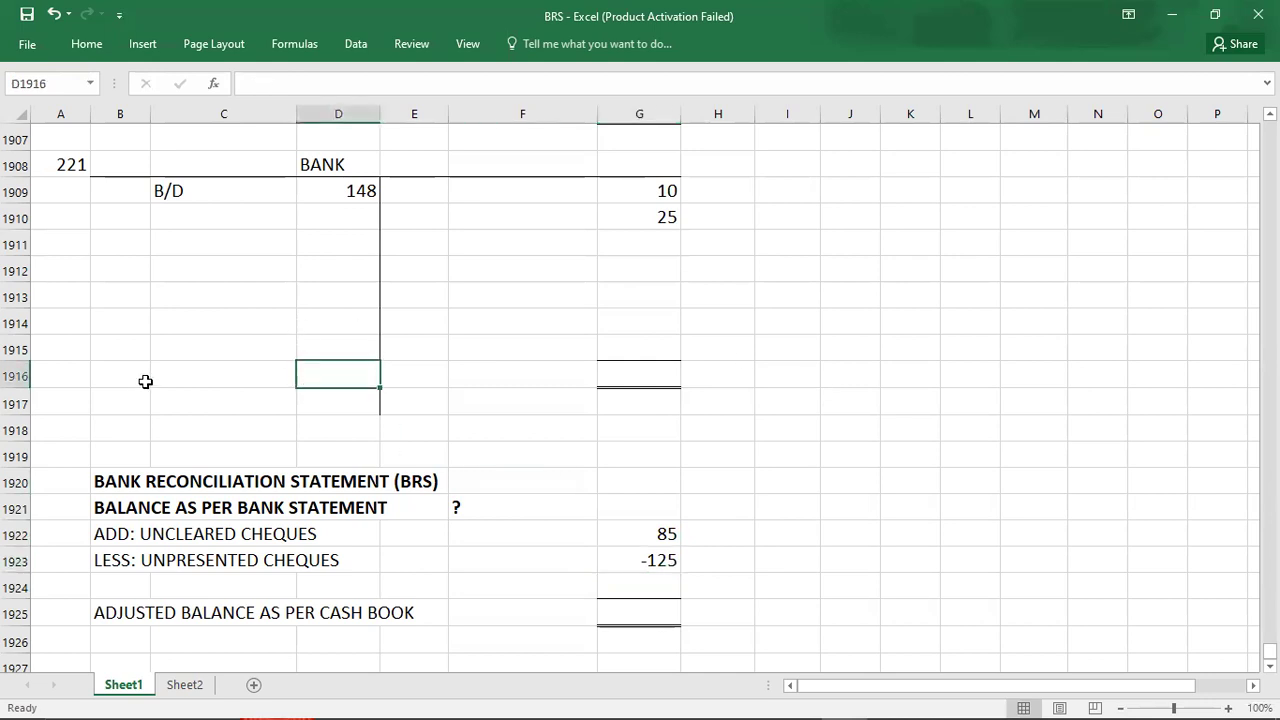
text(148)
key(Tab)
key(Tab)
key(Tab)
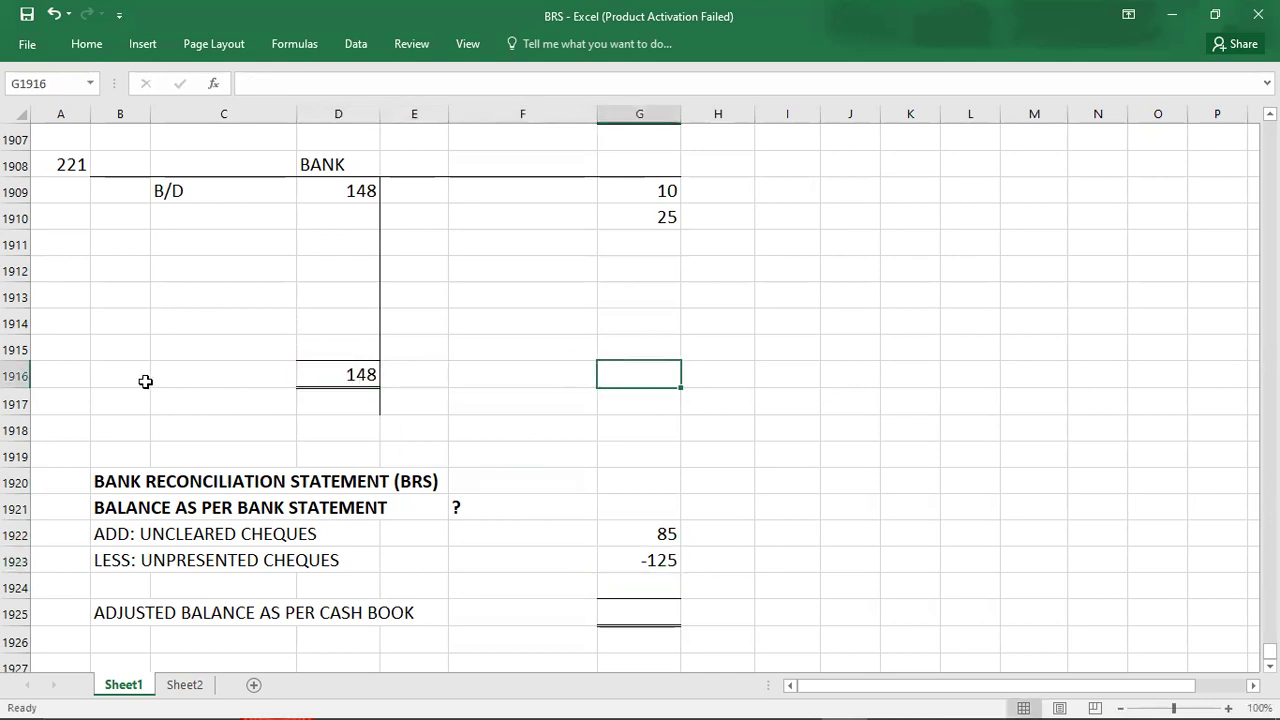
text(148)
Enter the closing balance C/D of 113 on the BANK account's credit side in F1915:G1915.
key(Up)
key(Left)
text(C/D)
key(Tab)
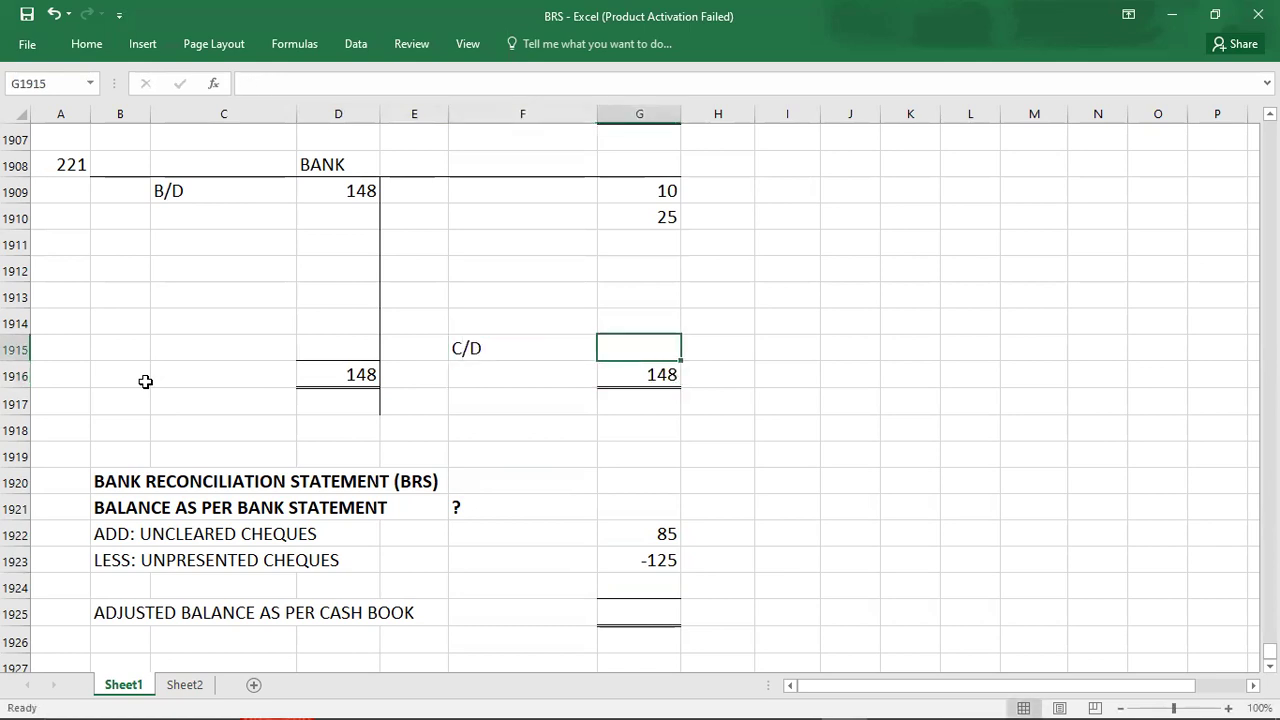
text(133)
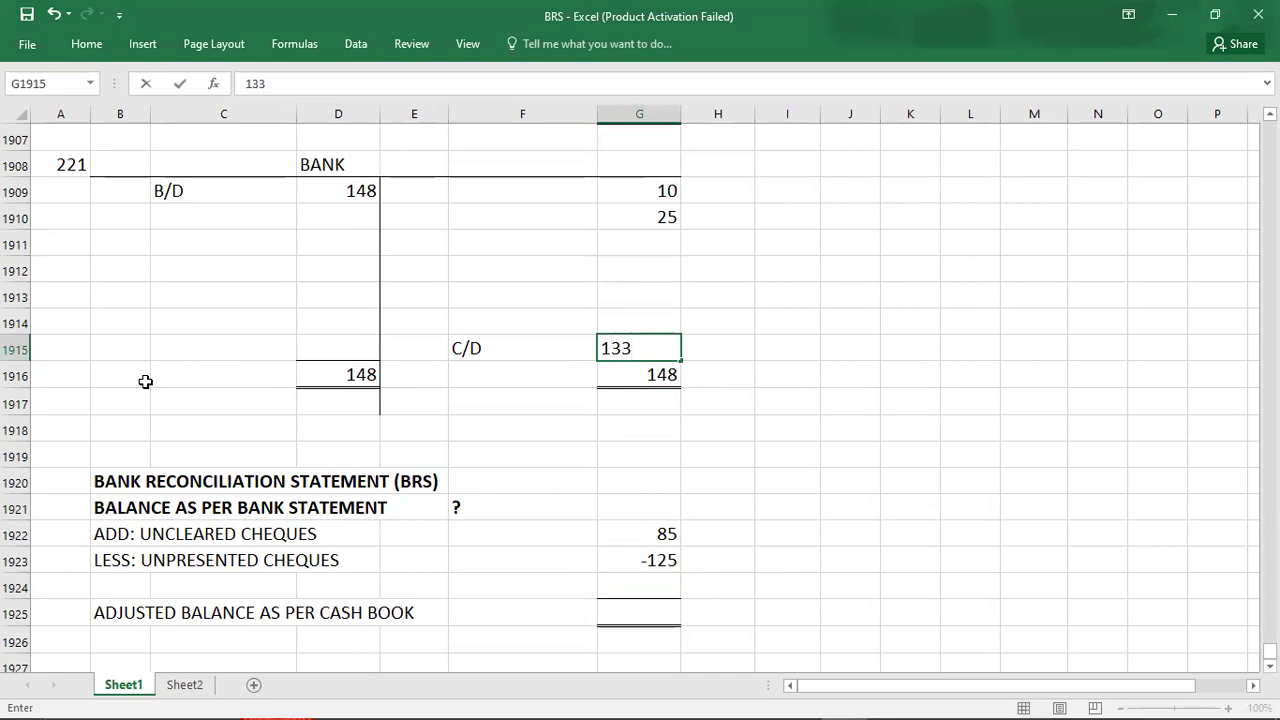
key(Return)
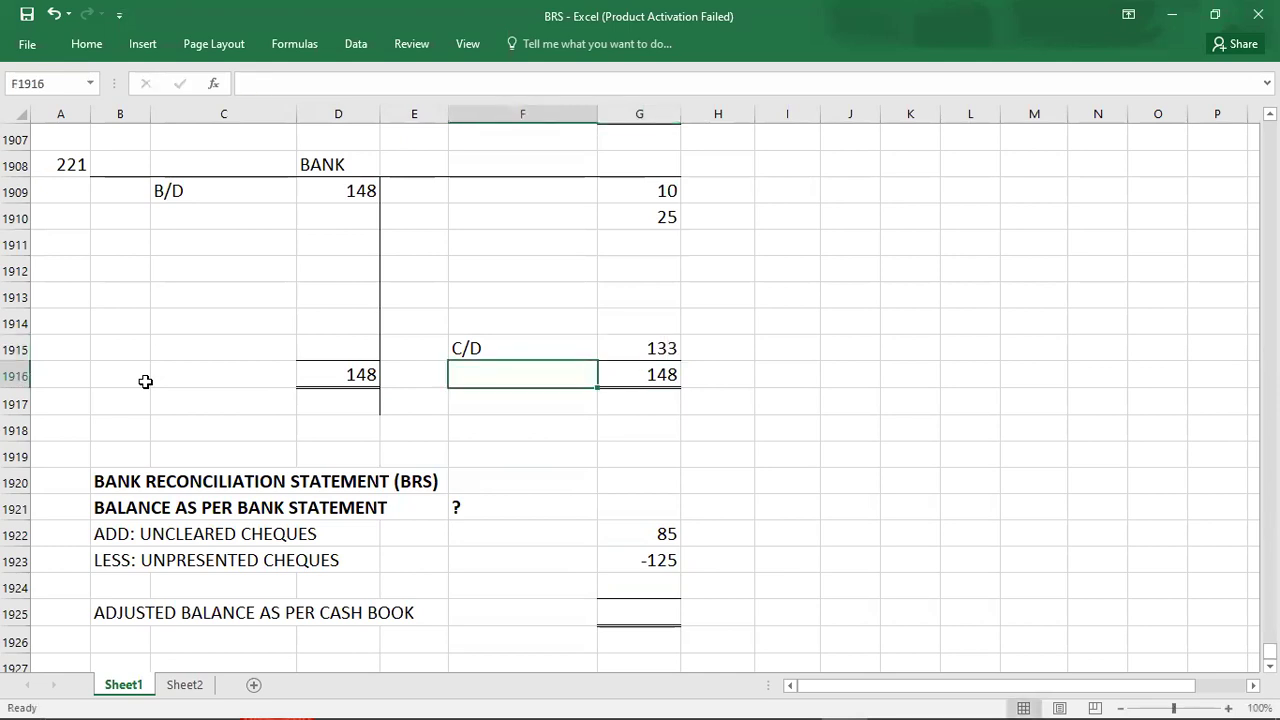
click(620, 347)
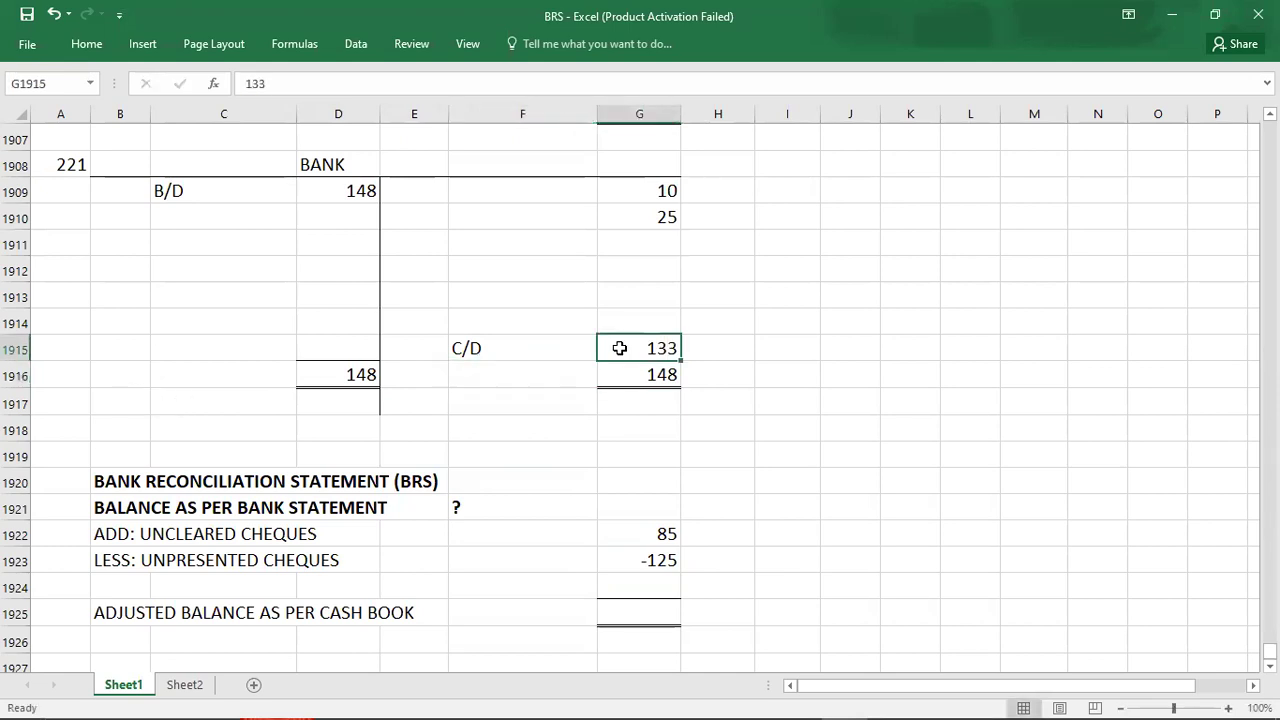
text(113)
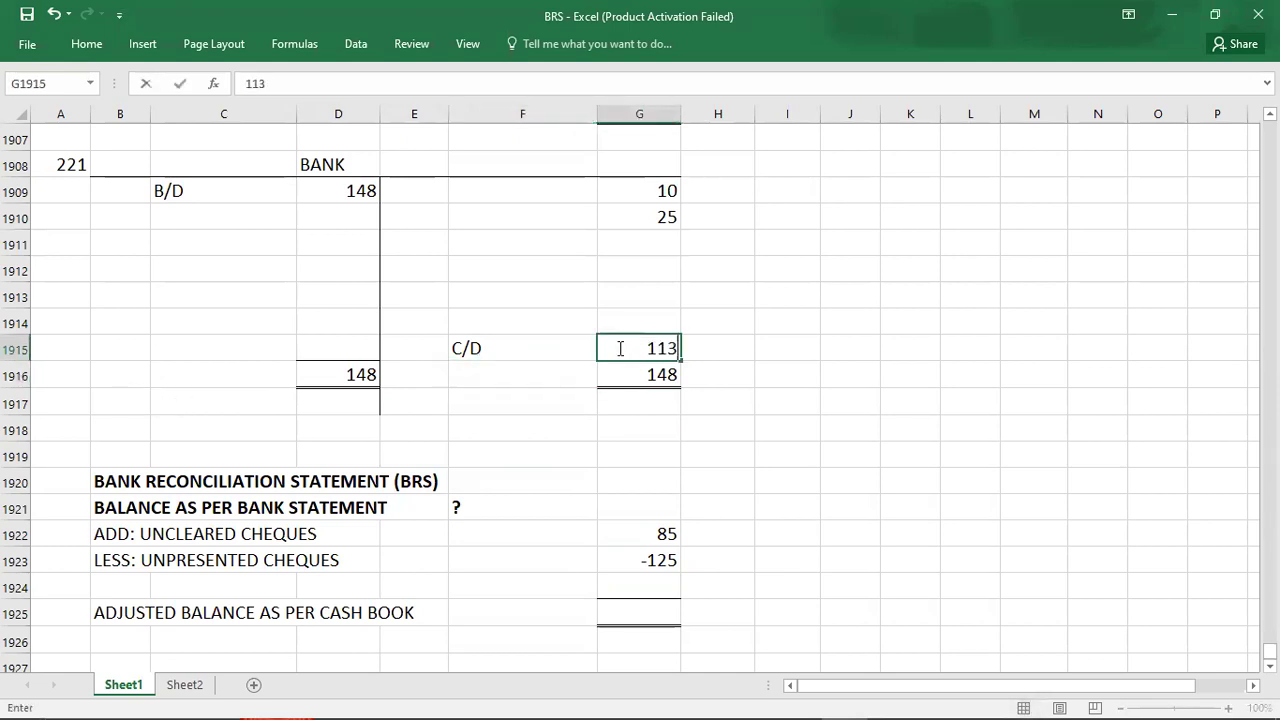
Bring the balance down below the BANK account's debit total as B/D 113 in C1917:D1917.
click(200, 402)
text(B/D)
key(Tab)
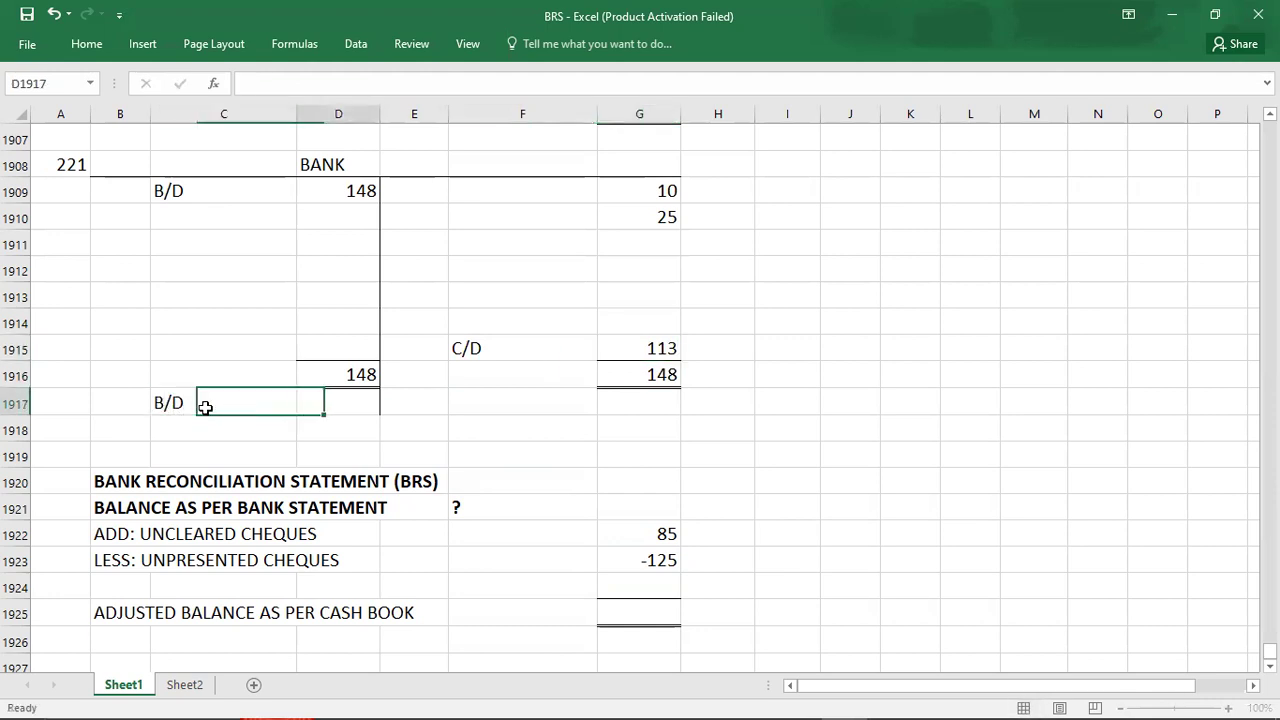
text(11)
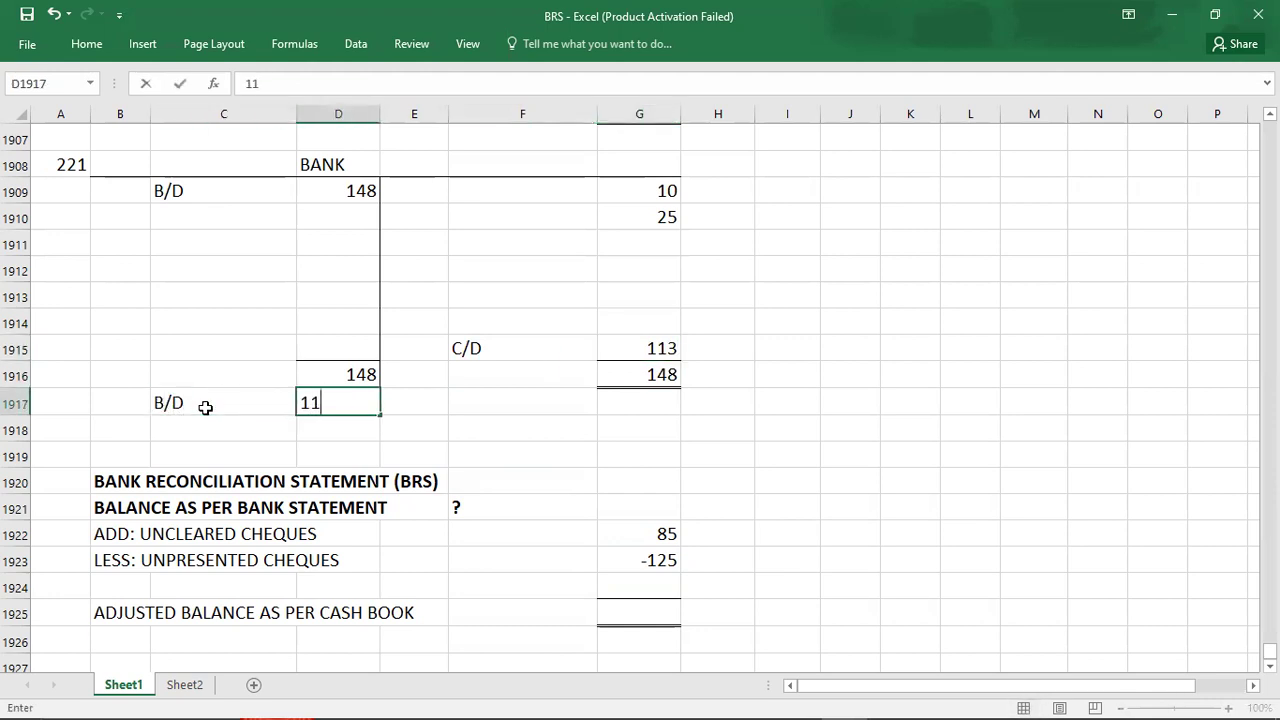
text(3)
key(Return)
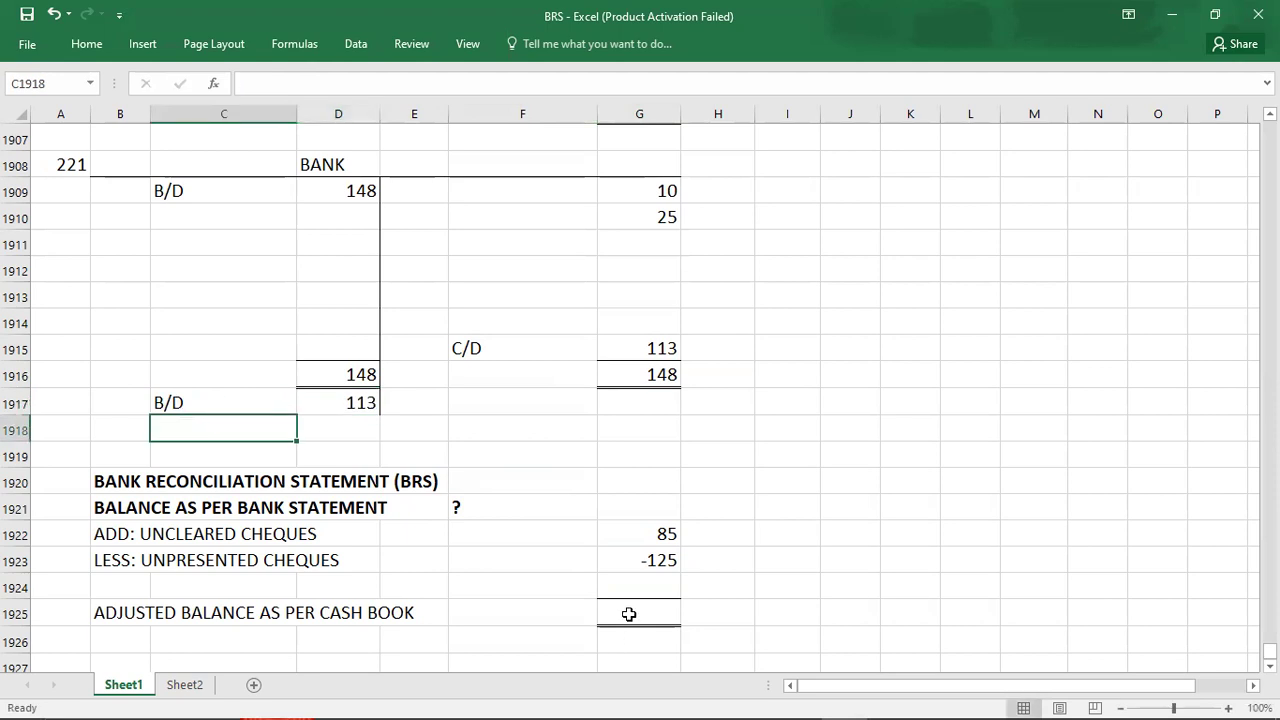
Enter 113 as the adjusted balance as per cash book in G1925.
click(629, 614)
text(113)
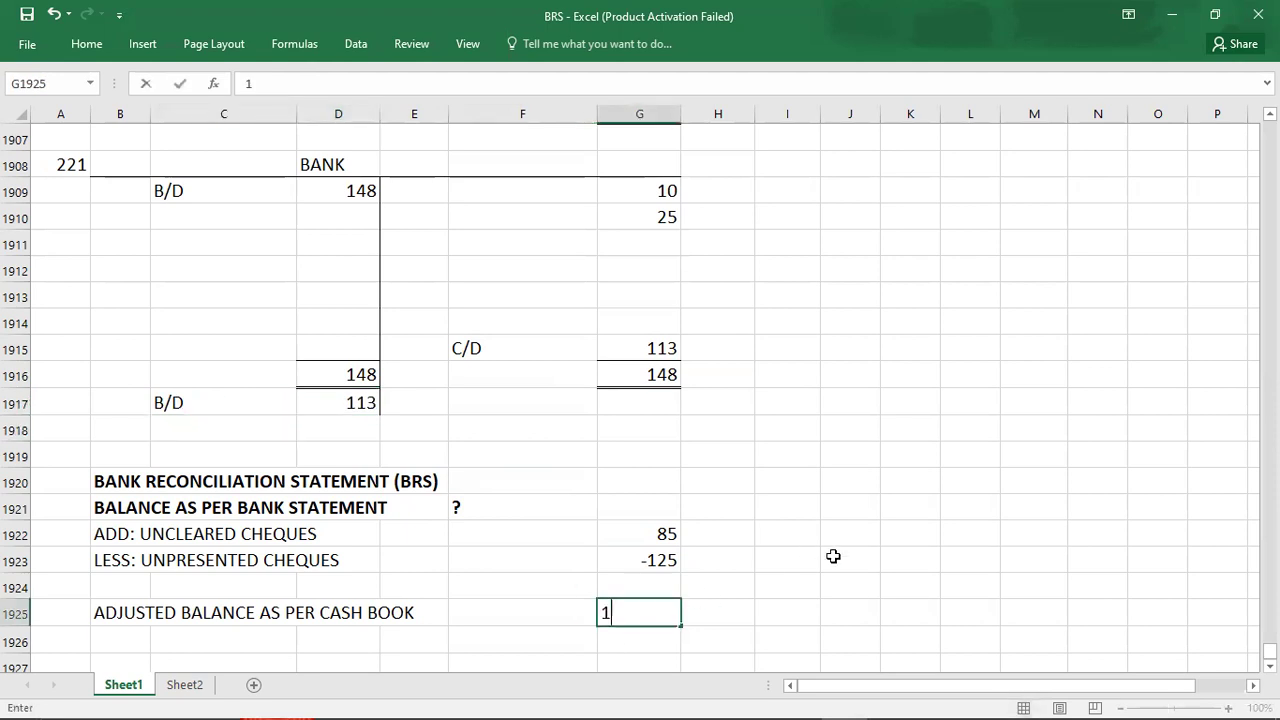
key(Return)
Calculate 113 + 125 - 85 in Calculator to work back to question 221's bank statement balance.
key(Up)
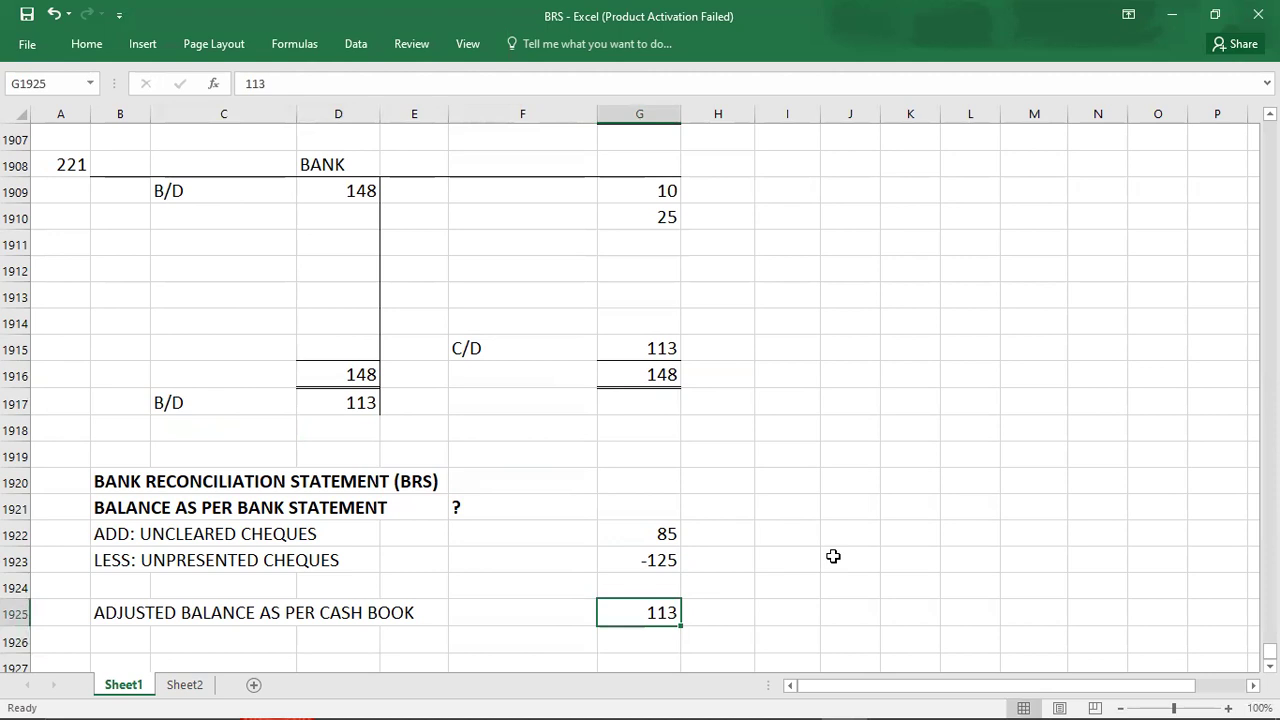
key(shift+Up)
key(shift+Up)
key(shift+Up)
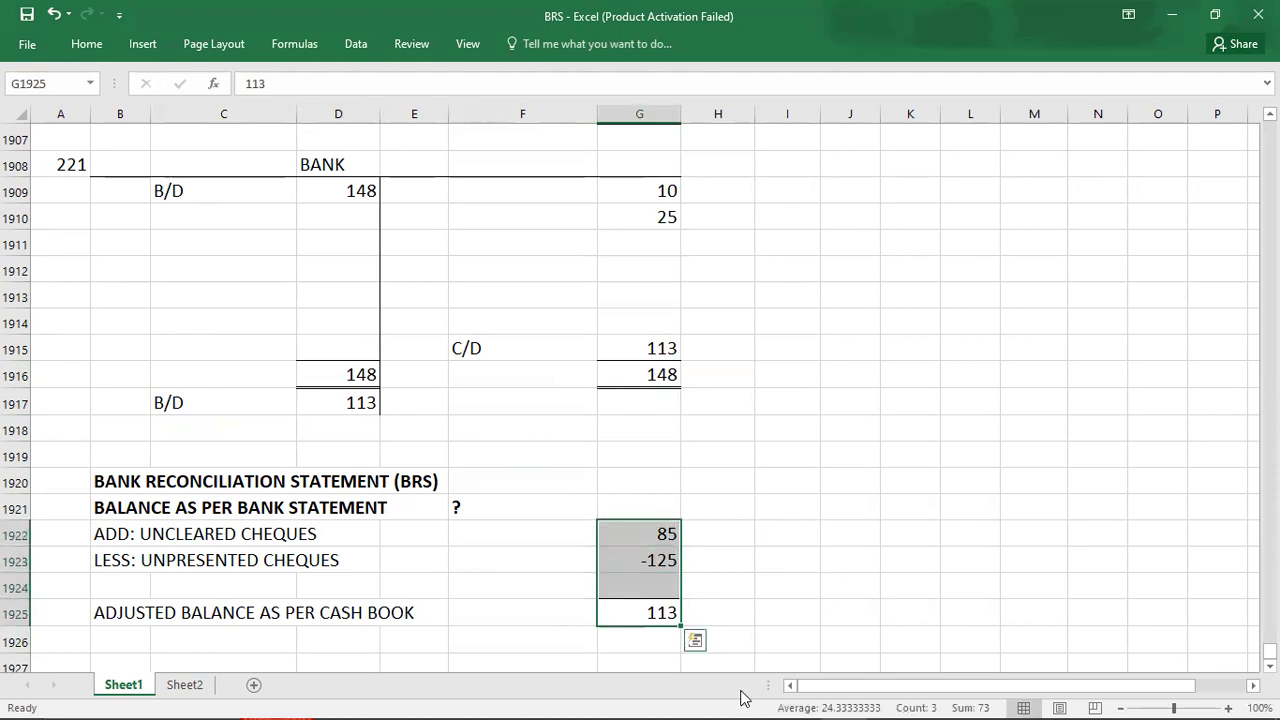
click(712, 697)
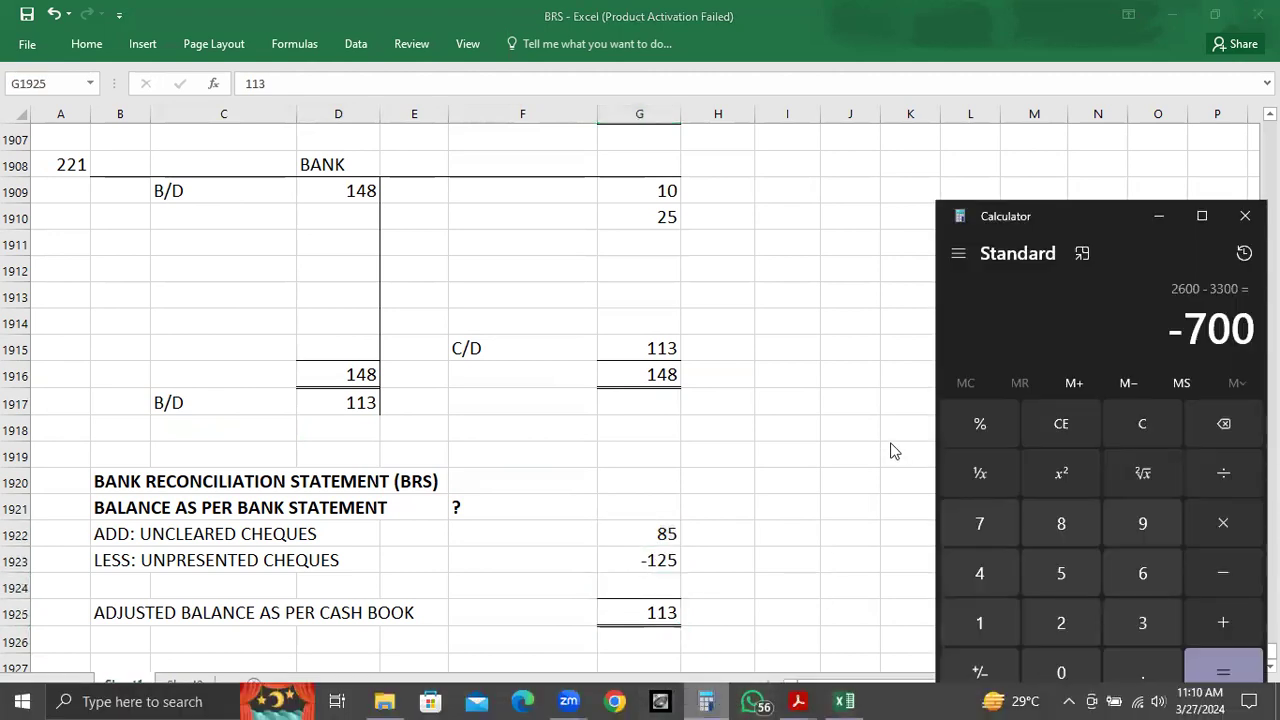
key(Escape)
text(113)
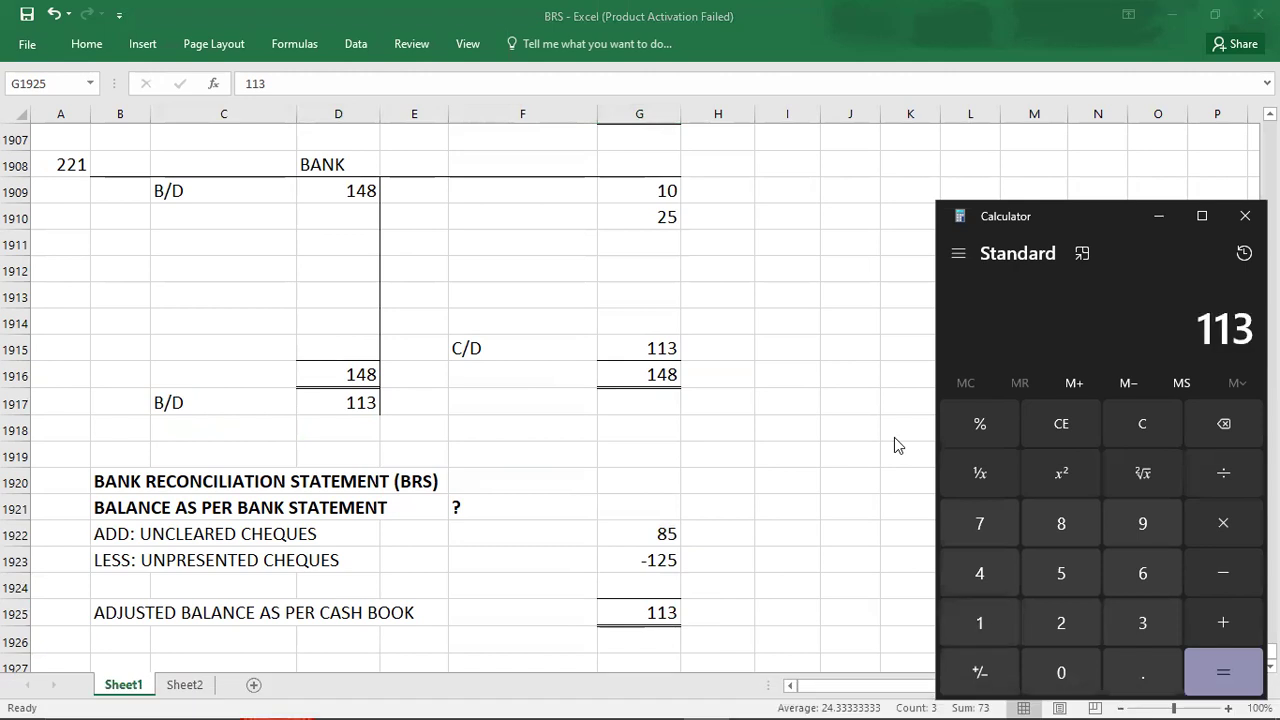
key(plus)
text(125)
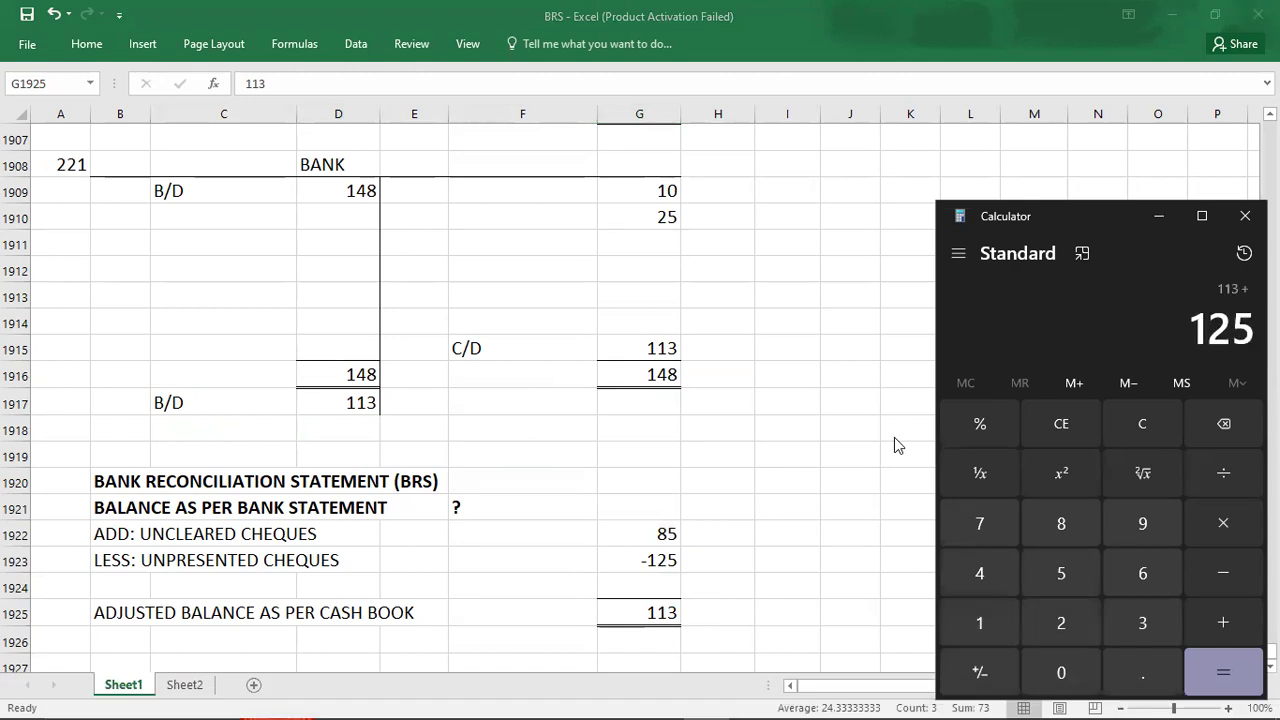
key(minus)
text(85)
key(Return)
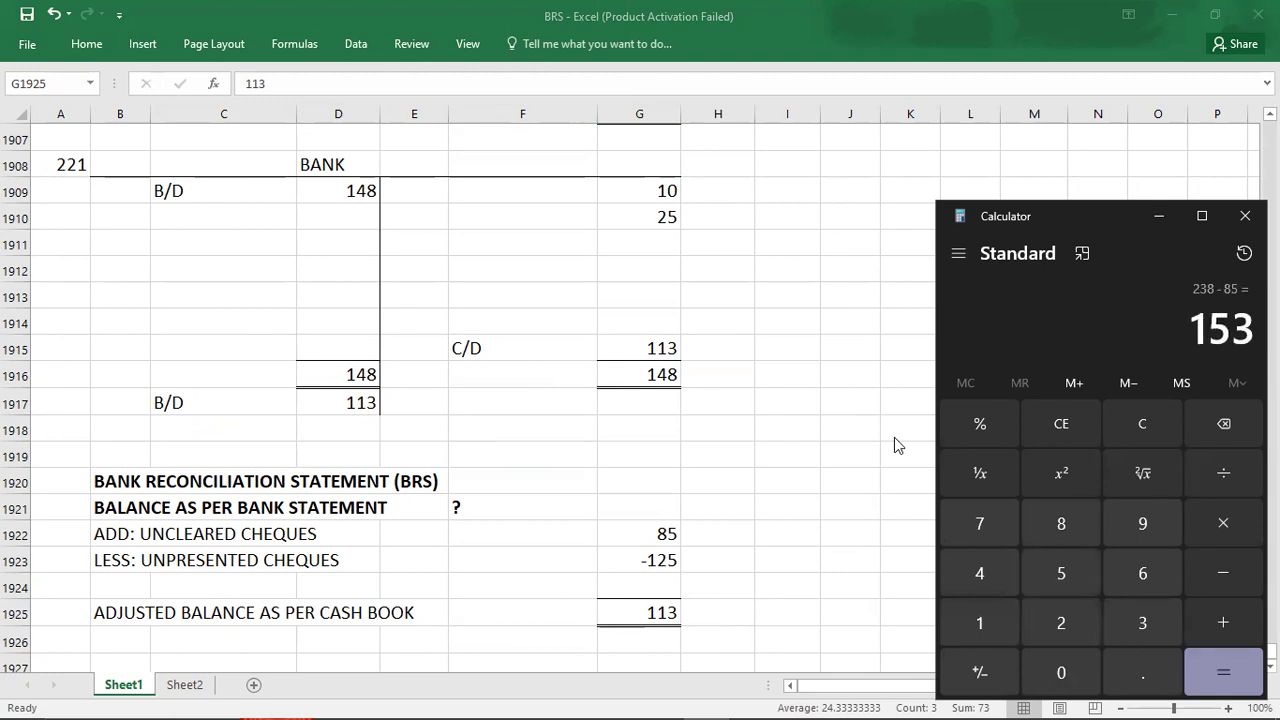
Enter 153 as the balance as per bank statement in G1921 of the BRS workbook.
click(648, 512)
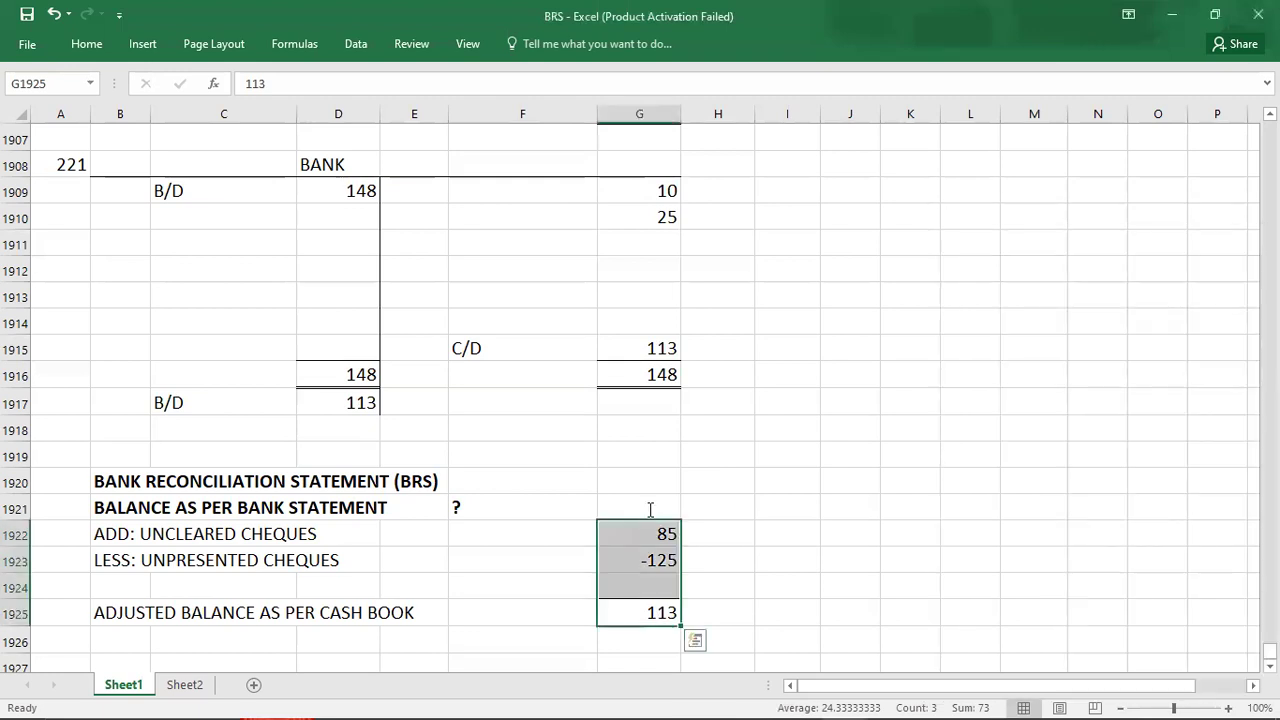
click(646, 508)
text(153)
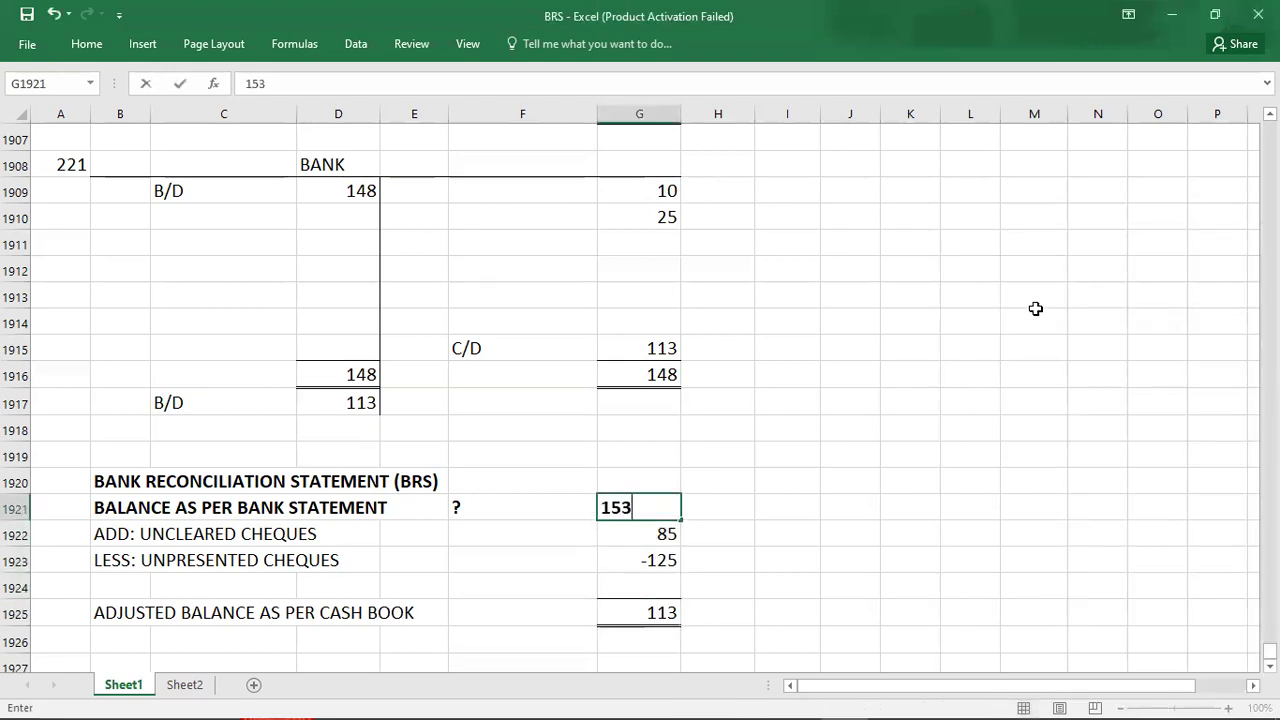
key(Return)
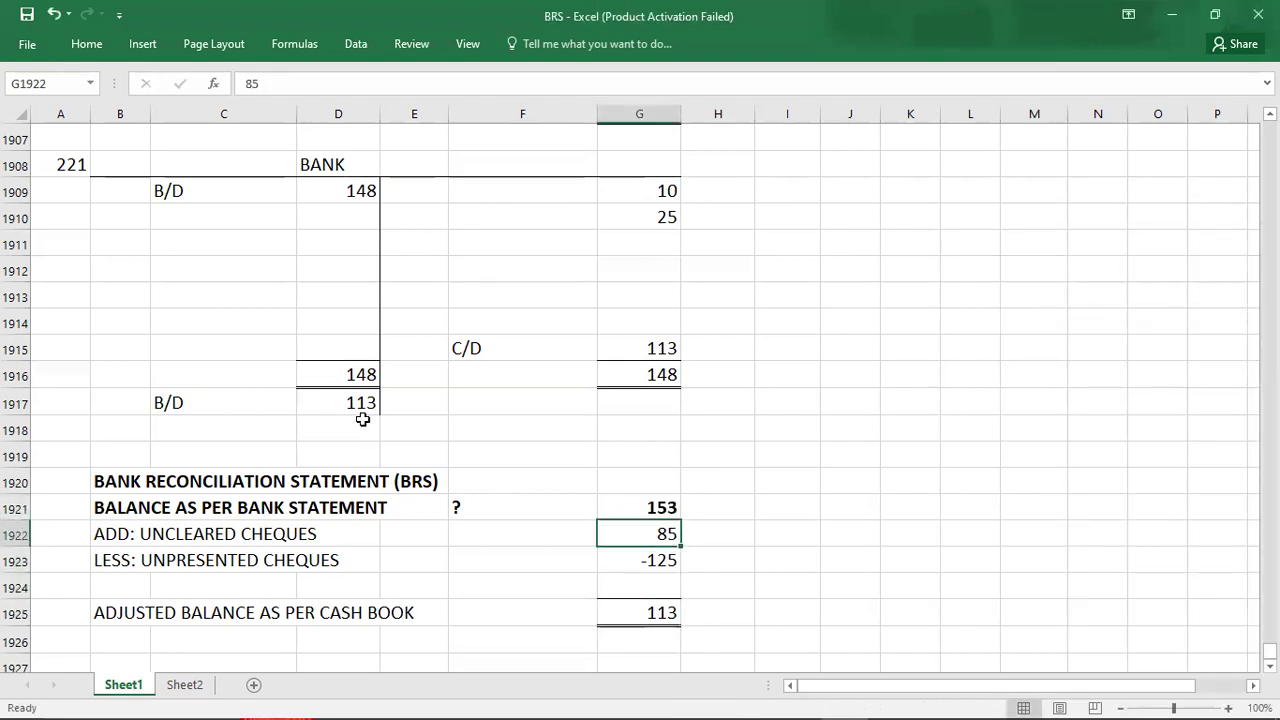
Check question 221's answer options in the PDF and record answer C below its number in A1909.
click(58, 166)
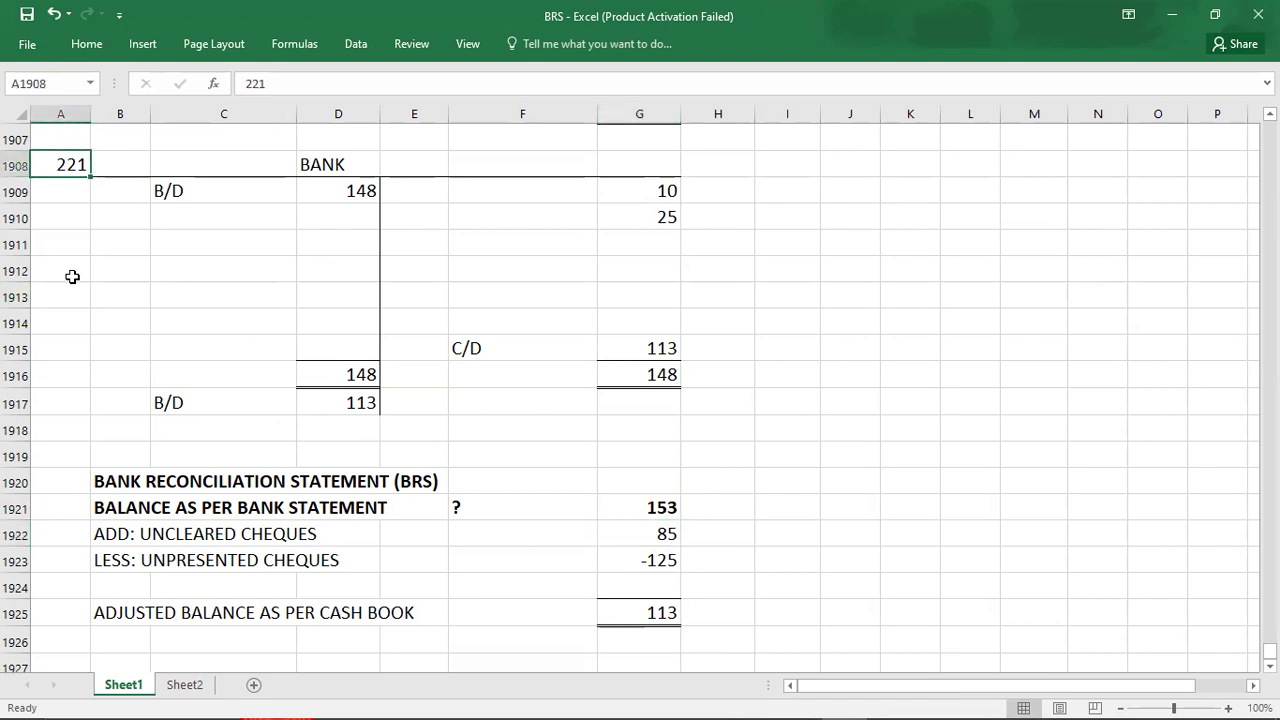
key(alt+Tab)
key(alt+Tab)
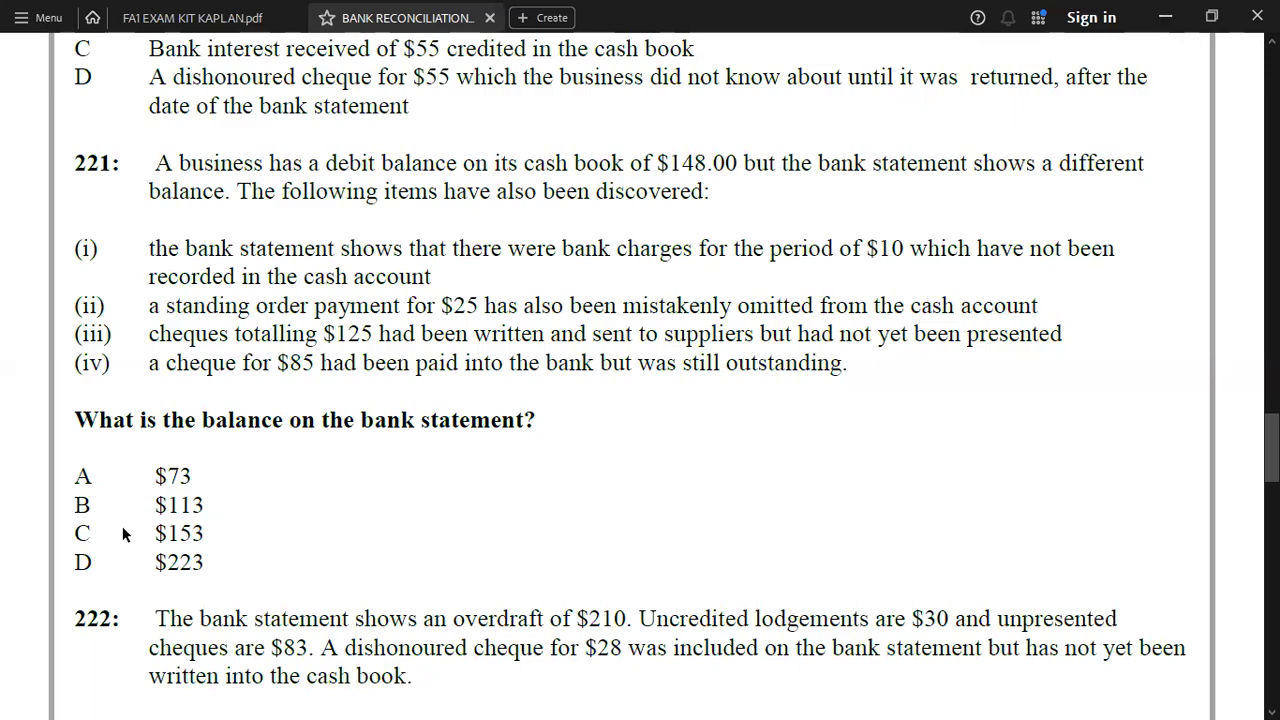
key(alt+Tab)
click(50, 194)
text(C)
click(51, 266)
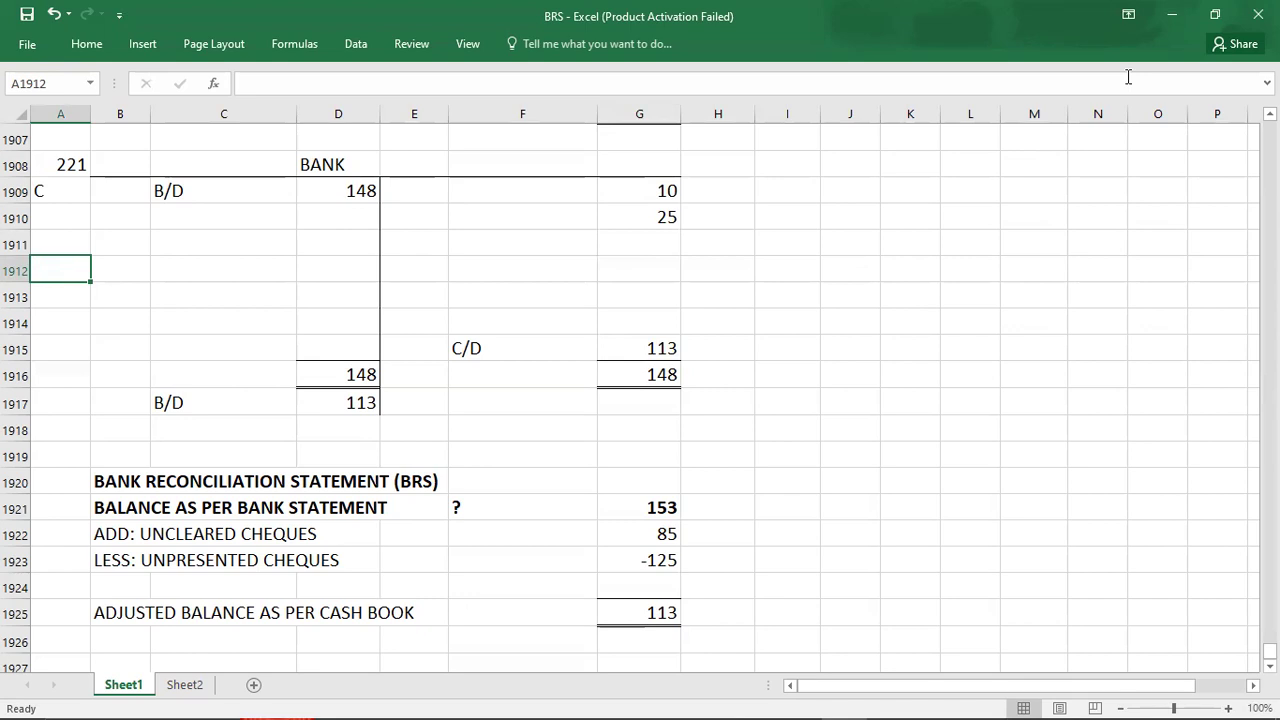
Go to question 222 in the bank reconciliation PDF and read its data and answer options.
key(alt+Tab)
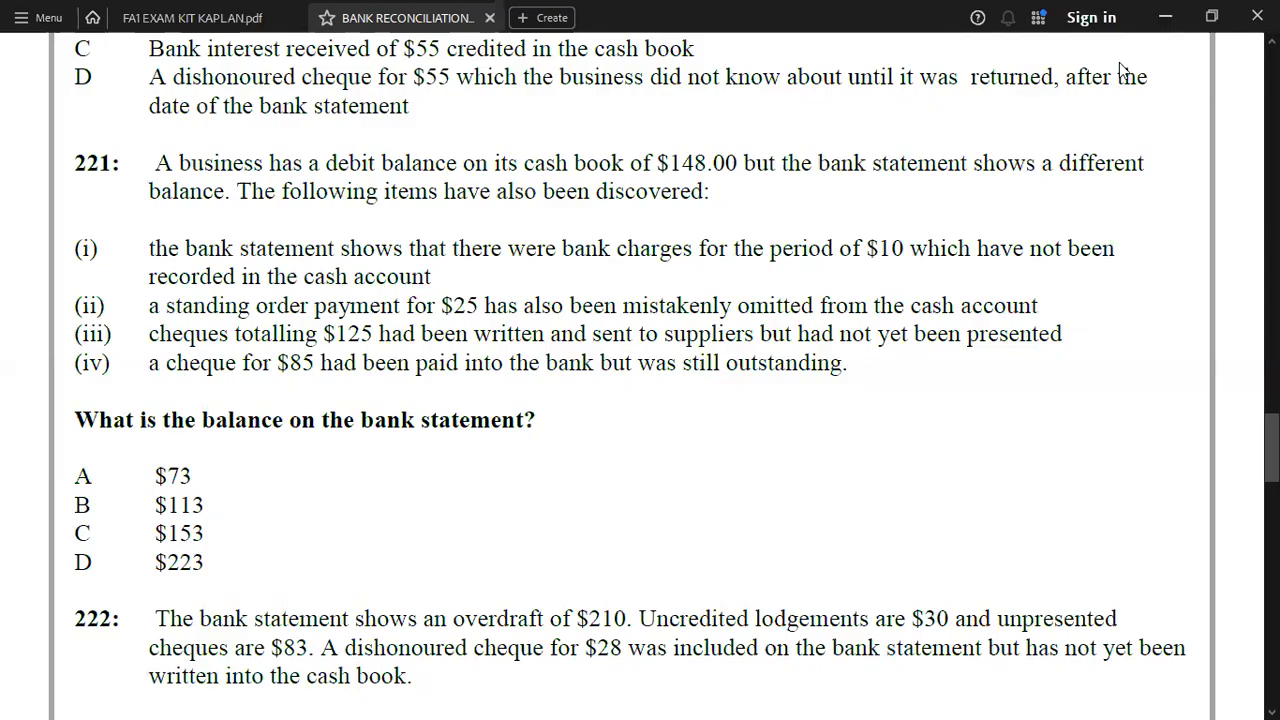
scroll(1182, 150, down, 1)
scroll(1182, 150, down, 3)
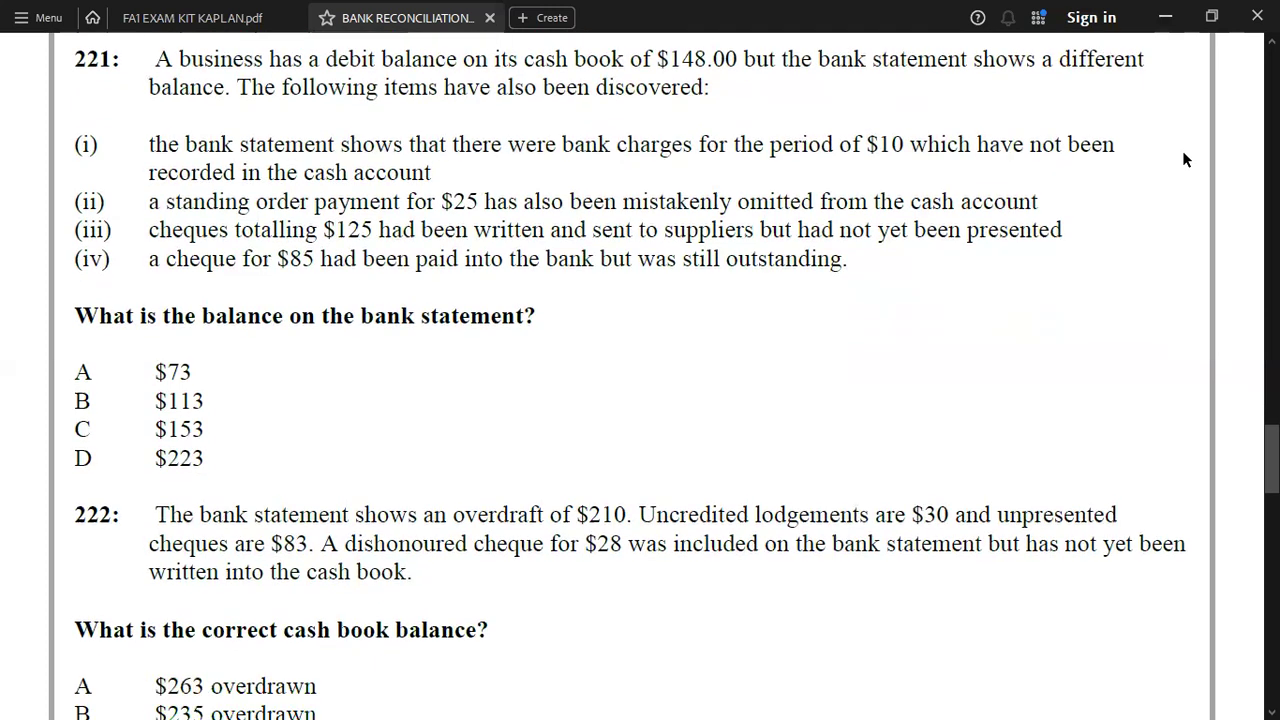
scroll(1182, 150, down, 1)
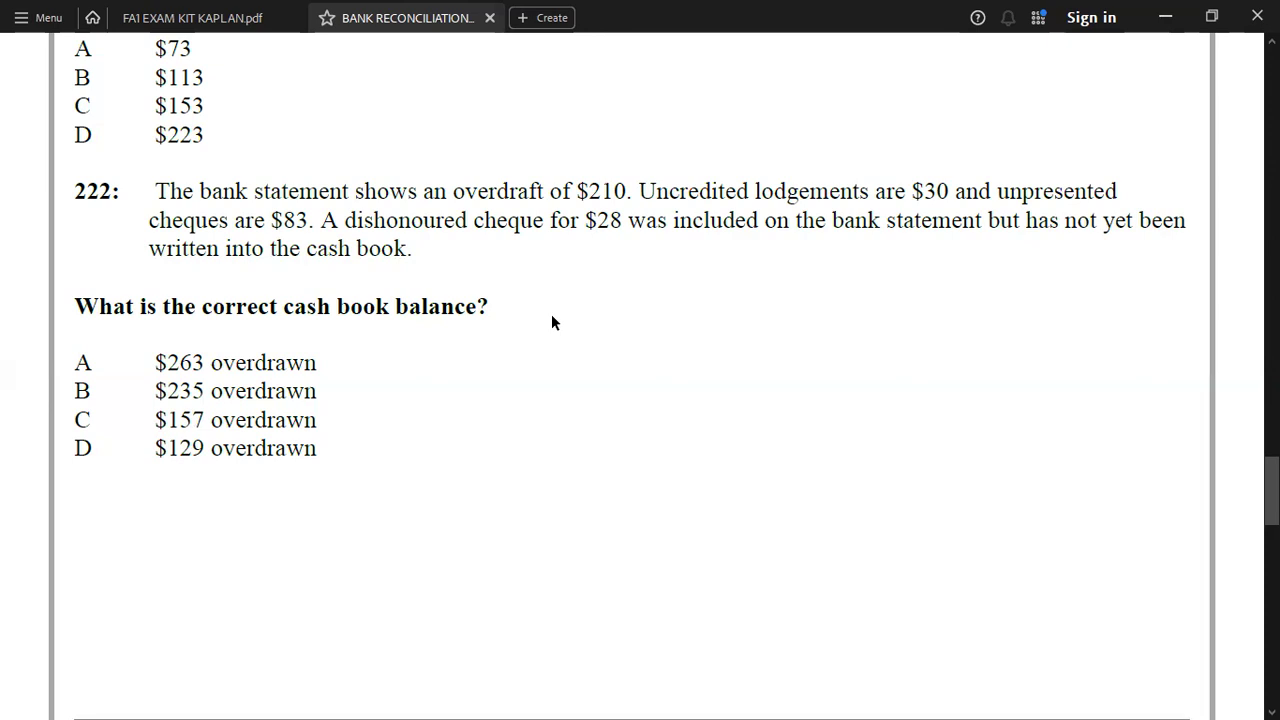
Compare question 221's BANK account closing balance with the BRS balances, referring to what question 222 asks.
key(alt+Tab)
key(Tab)
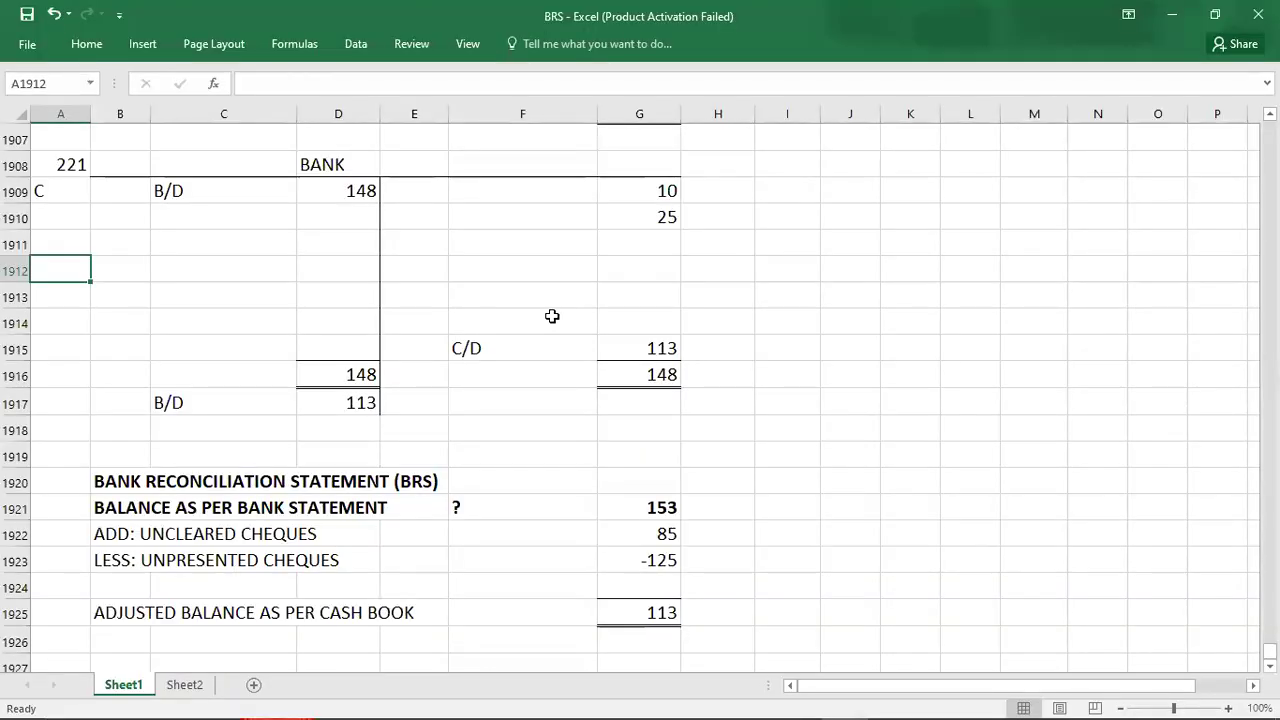
click(863, 351)
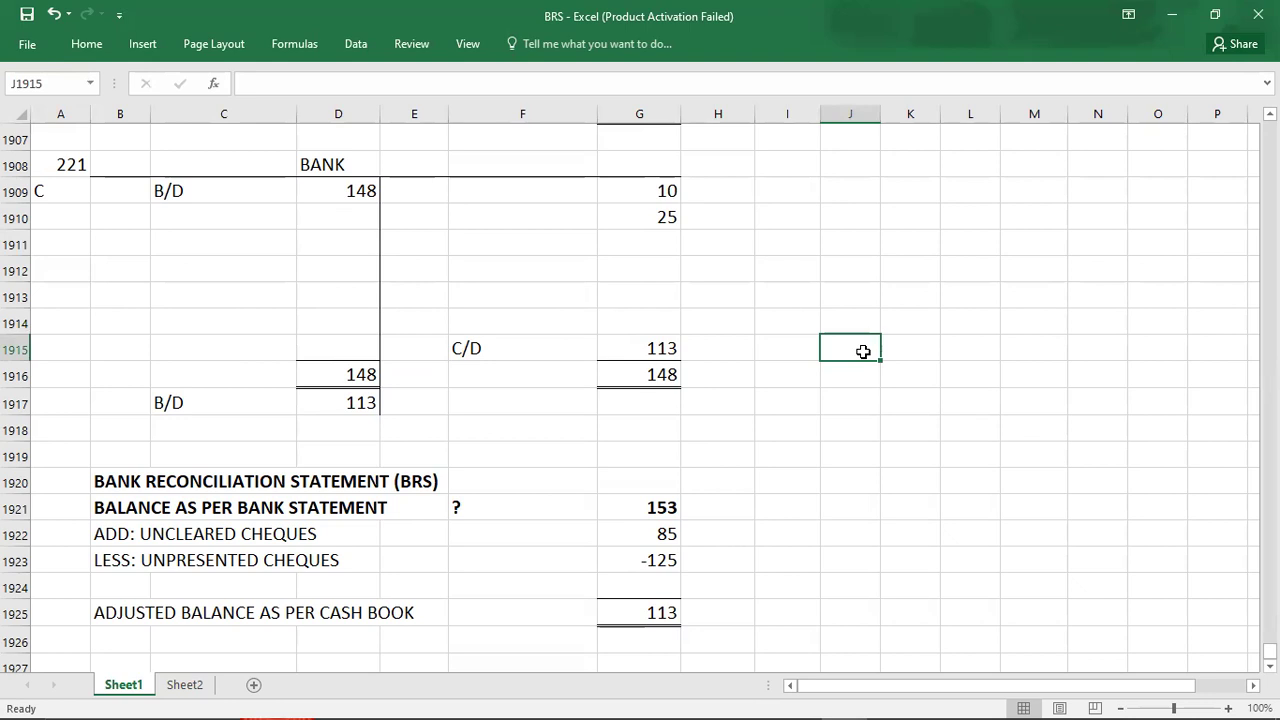
click(332, 197)
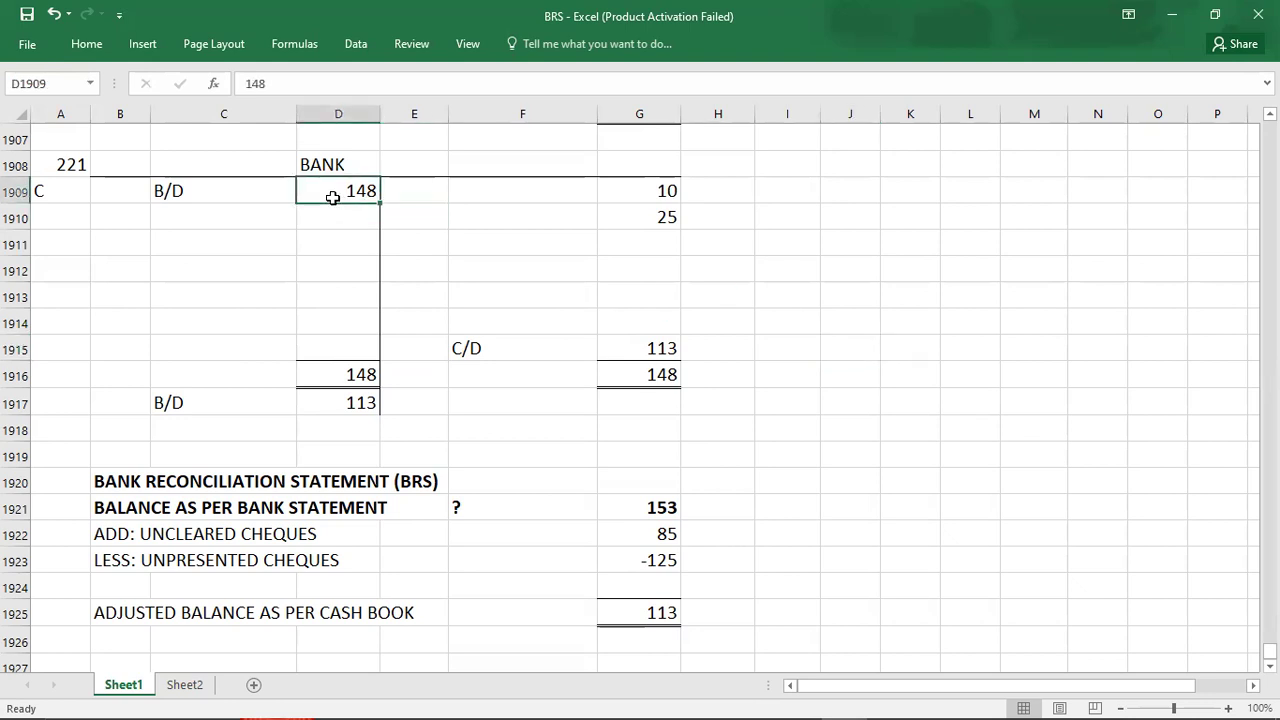
click(618, 355)
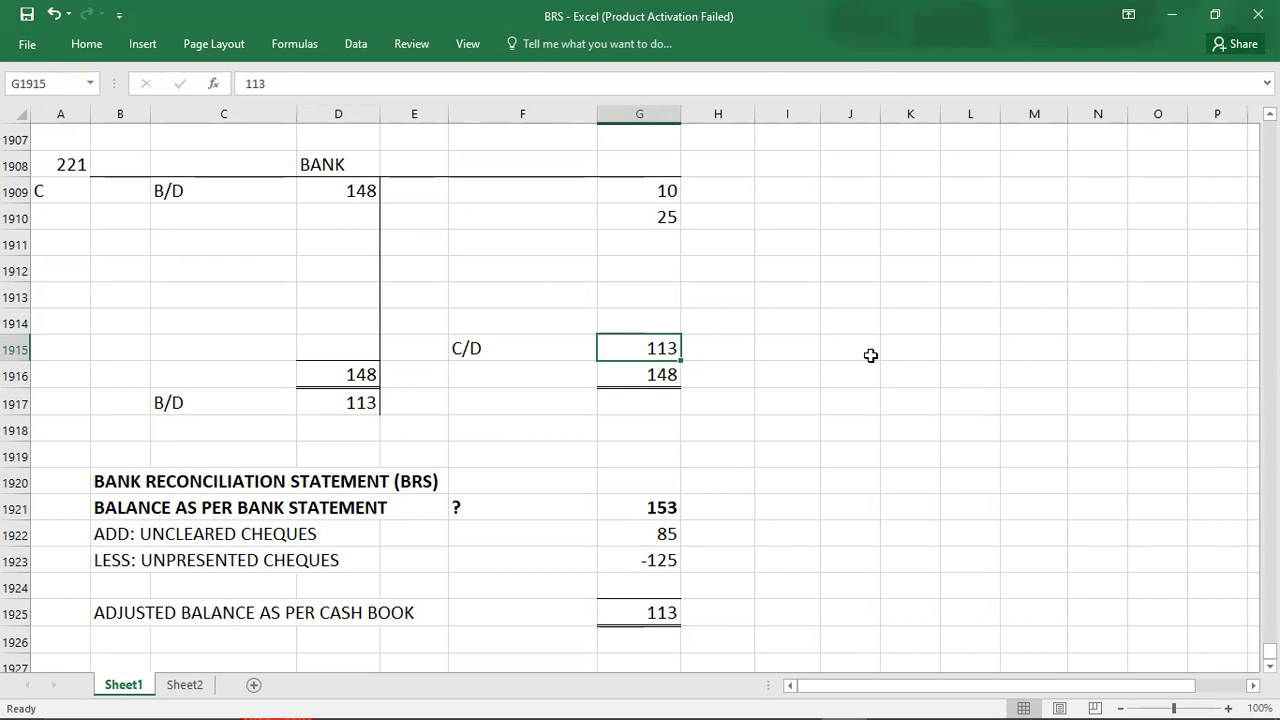
click(618, 609)
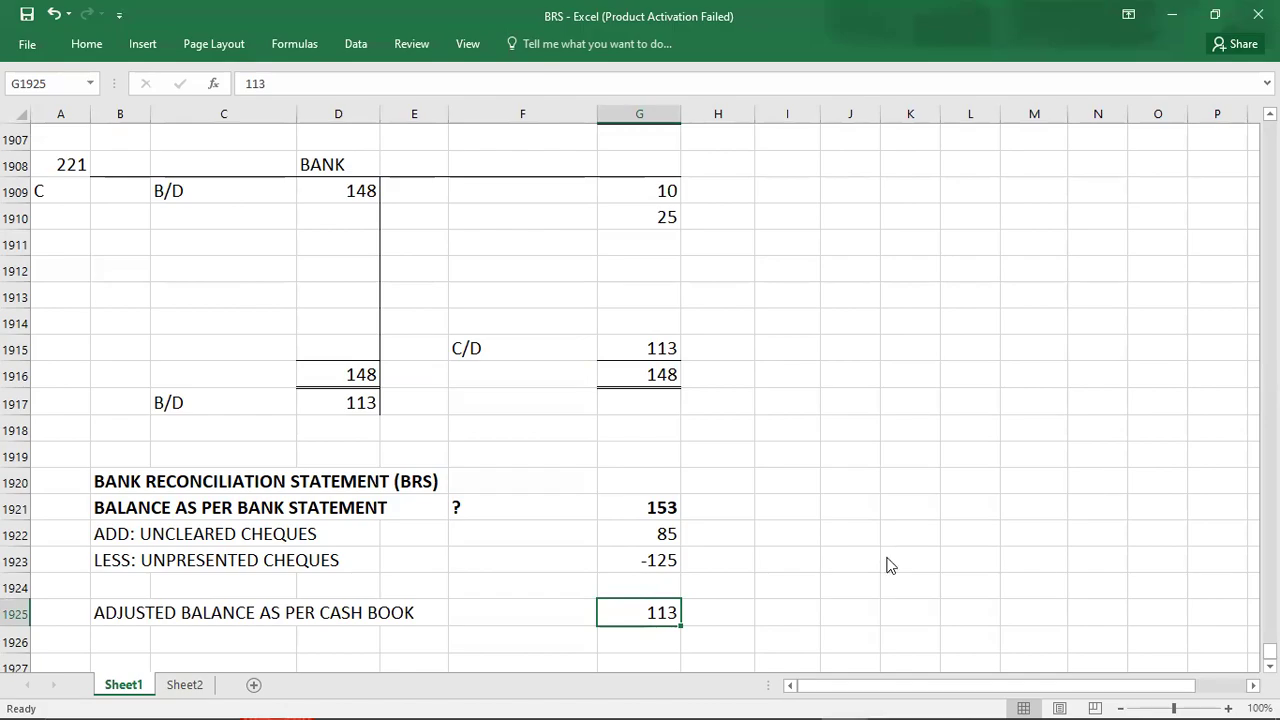
key(alt+Tab)
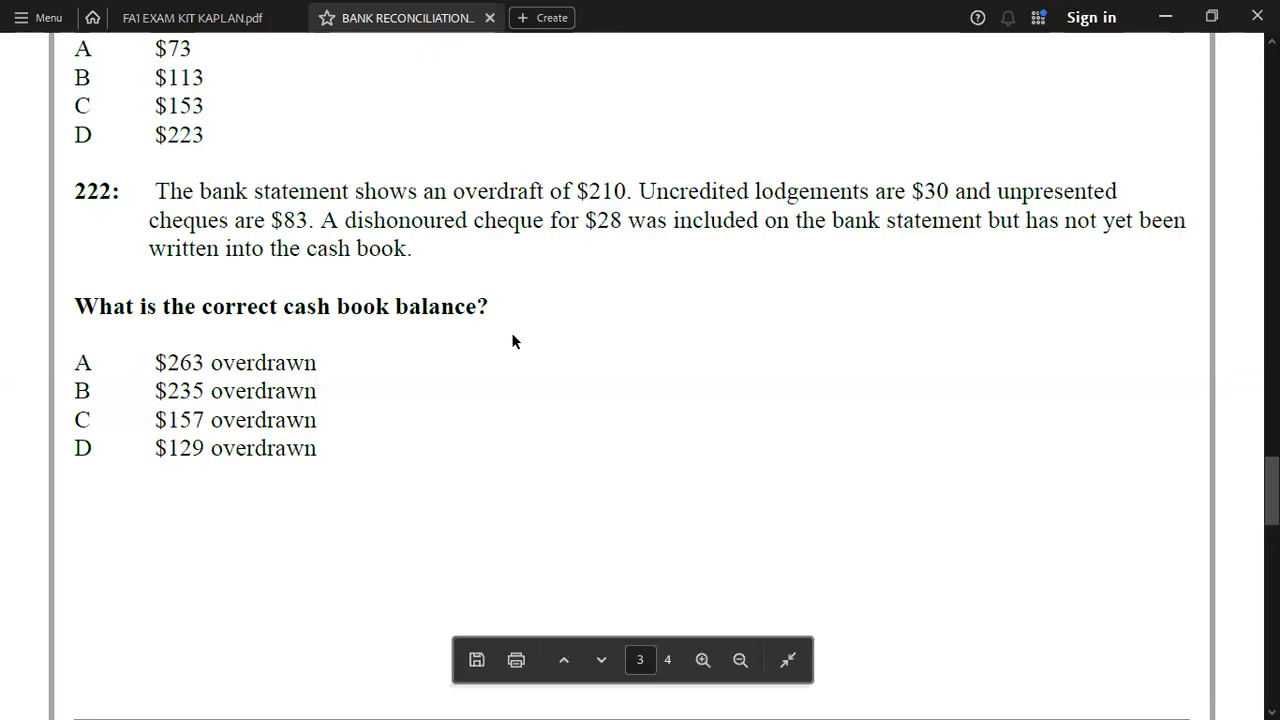
key(alt+Tab)
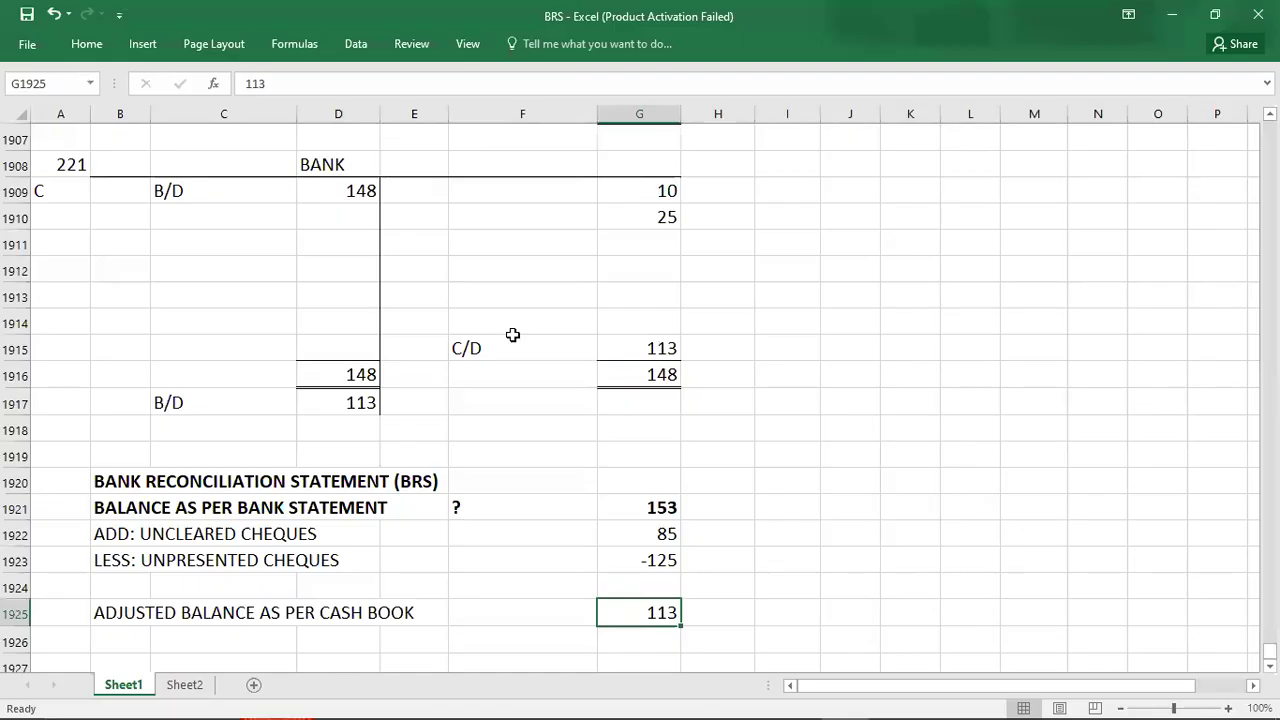
click(606, 350)
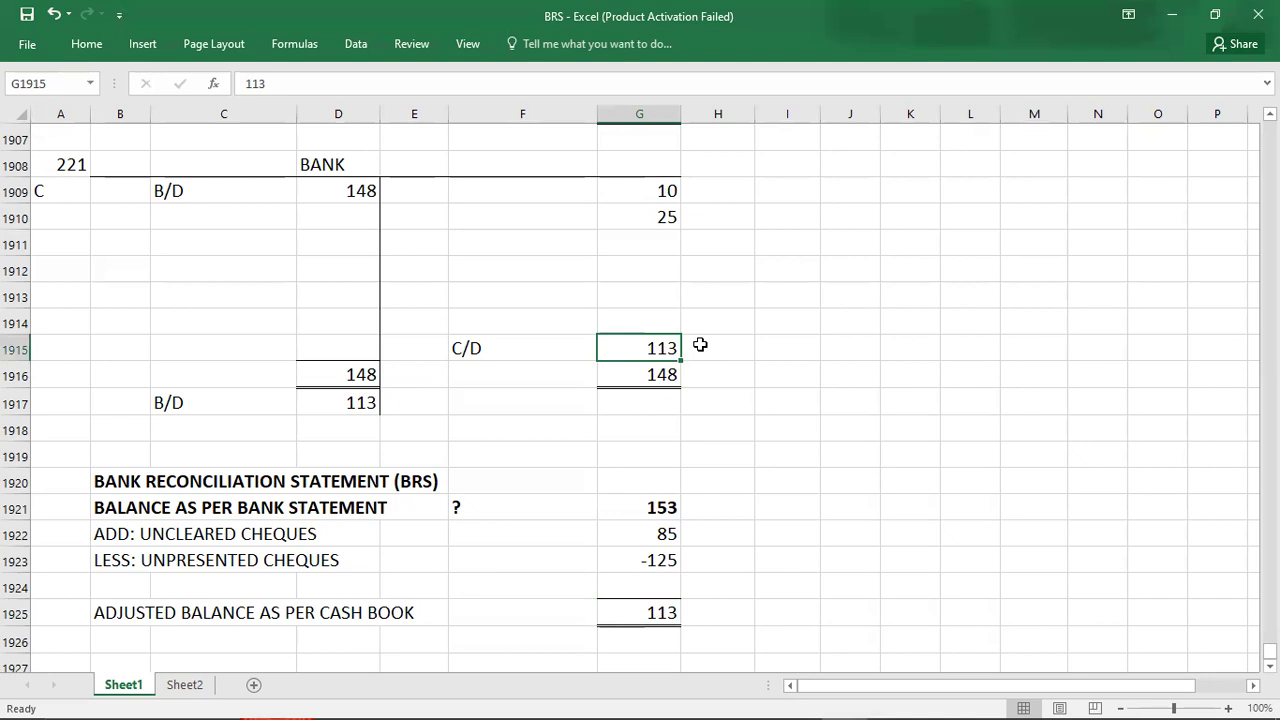
click(613, 613)
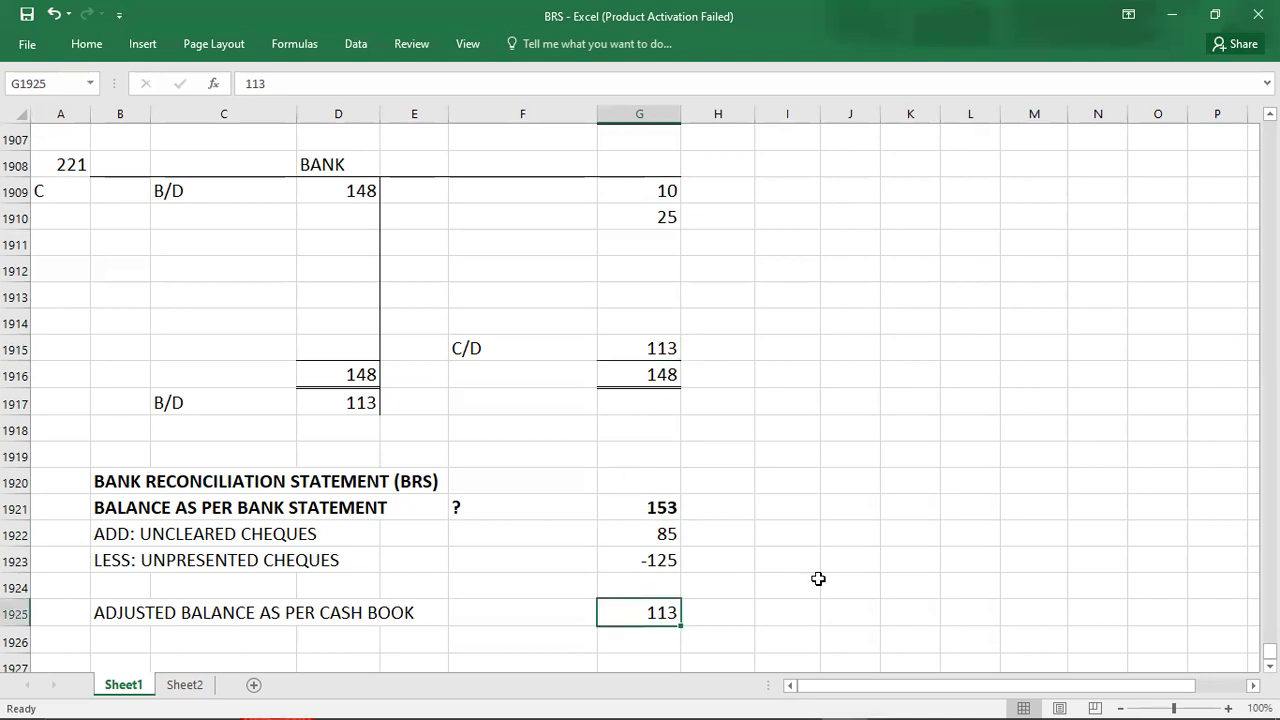
key(F4)
key(Down)
key(Down)
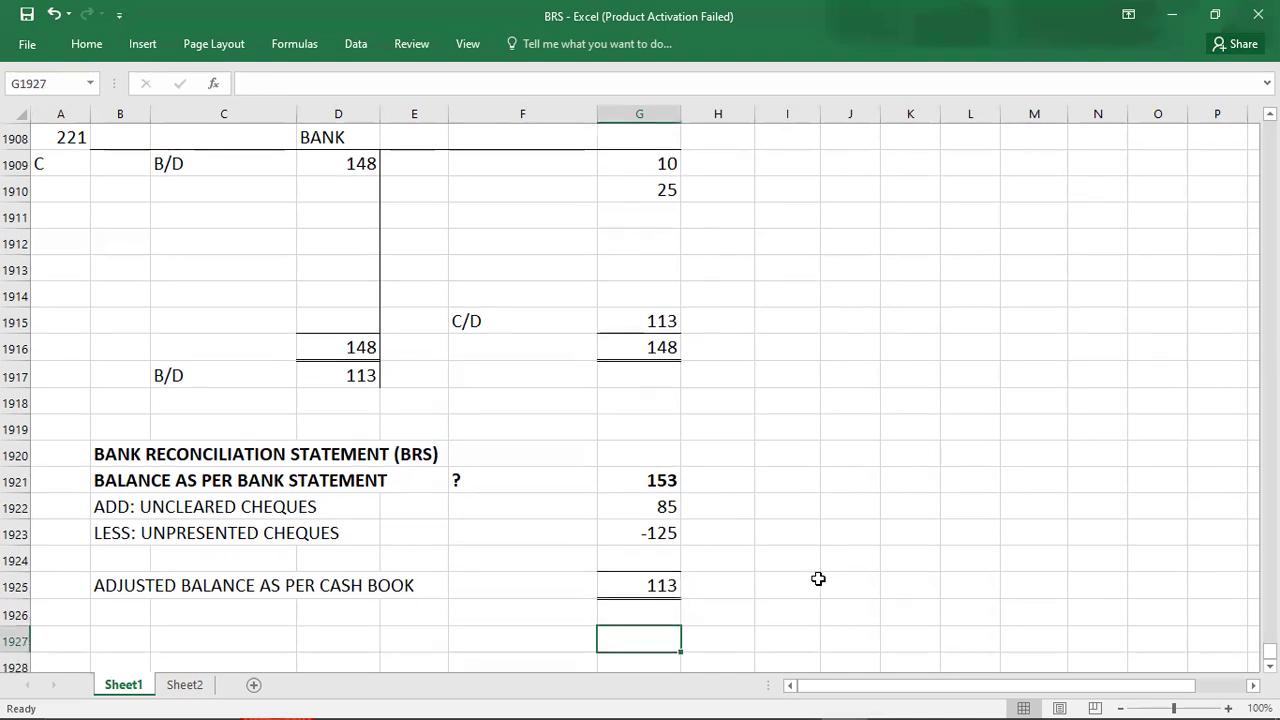
click(616, 323)
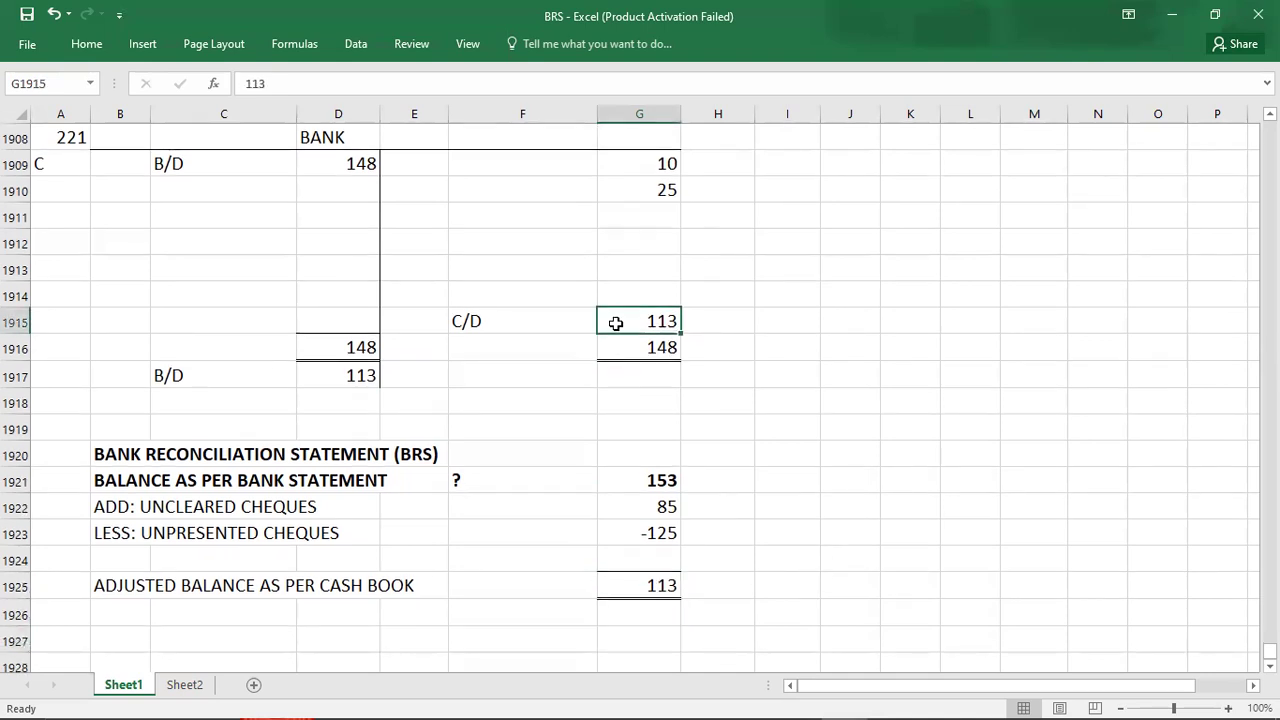
click(608, 589)
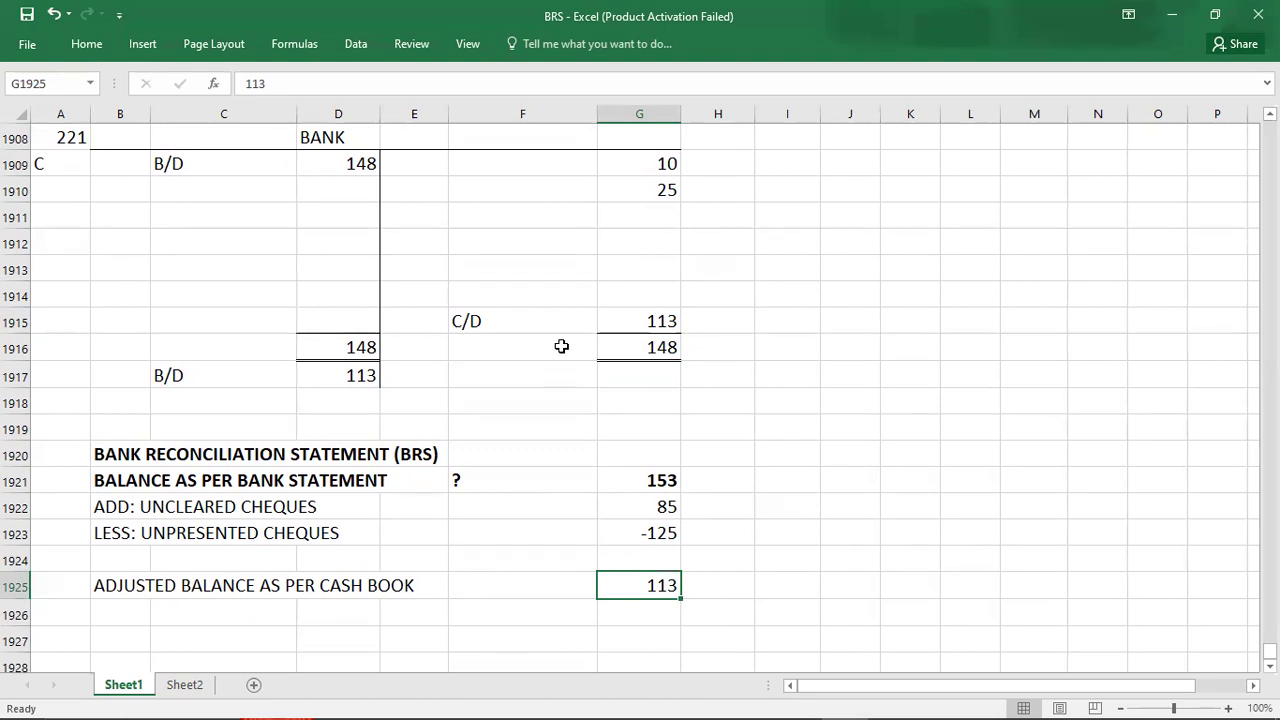
click(612, 323)
click(627, 590)
key(alt+Tab)
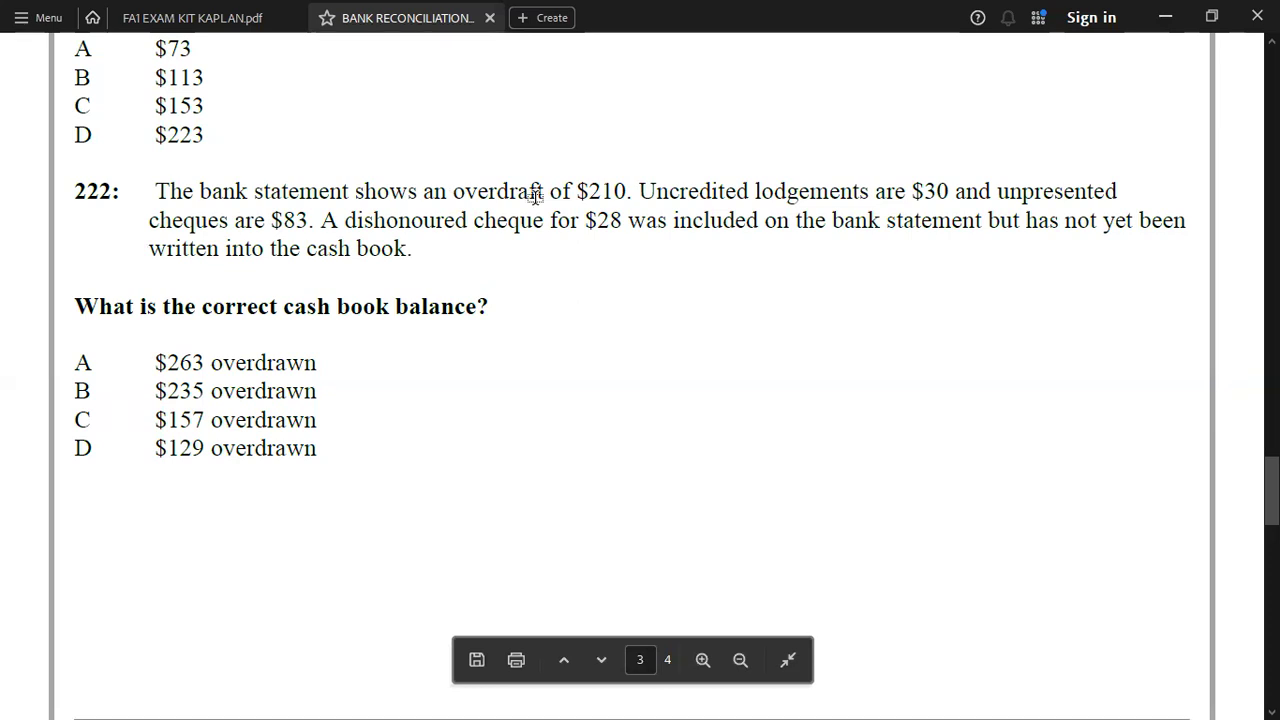
key(alt+Tab)
click(634, 479)
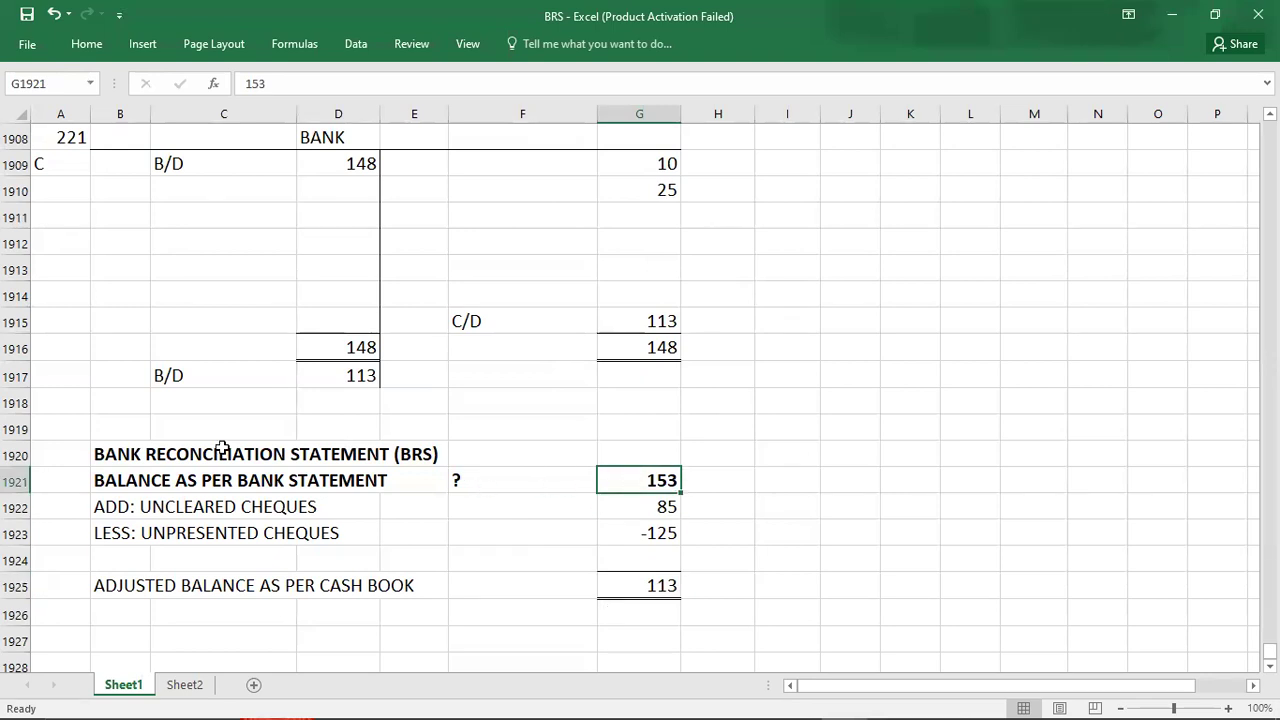
Copy question 221's bank reconciliation statement in B1920:G1925 to a new block starting at B1927.
drag(118, 457, 640, 480)
key(shift+Down)
key(shift+Down)
key(shift+Down)
key(shift+Down)
key(ctrl+c)
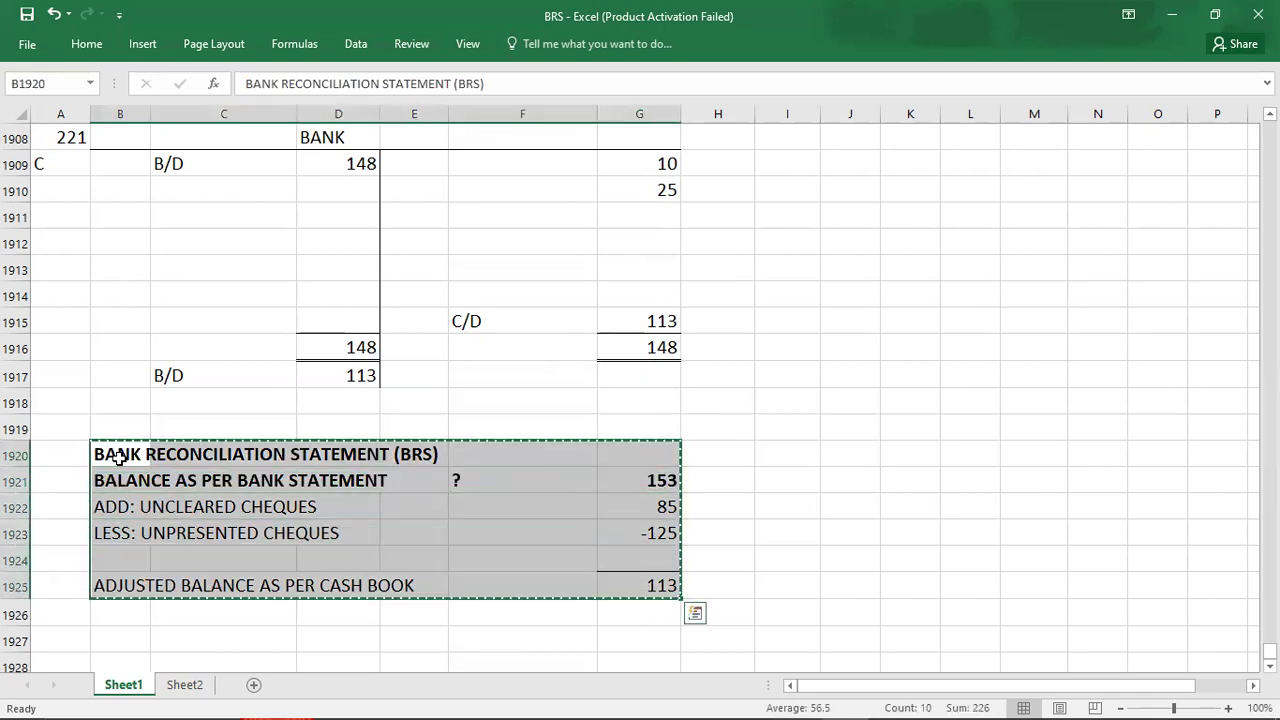
key(Down)
key(Down)
key(Down)
key(Down)
key(Down)
key(Down)
key(Down)
key(Down)
key(Down)
key(Down)
key(Down)
key(Down)
key(Down)
key(Down)
key(Down)
key(Down)
key(Down)
key(Down)
key(Down)
key(Down)
key(Down)
key(Up)
key(Up)
key(Up)
key(Up)
key(Up)
key(Up)
key(Up)
key(Up)
key(Up)
key(Up)
key(Up)
key(Up)
key(Up)
key(Up)
key(Up)
key(Up)
key(Up)
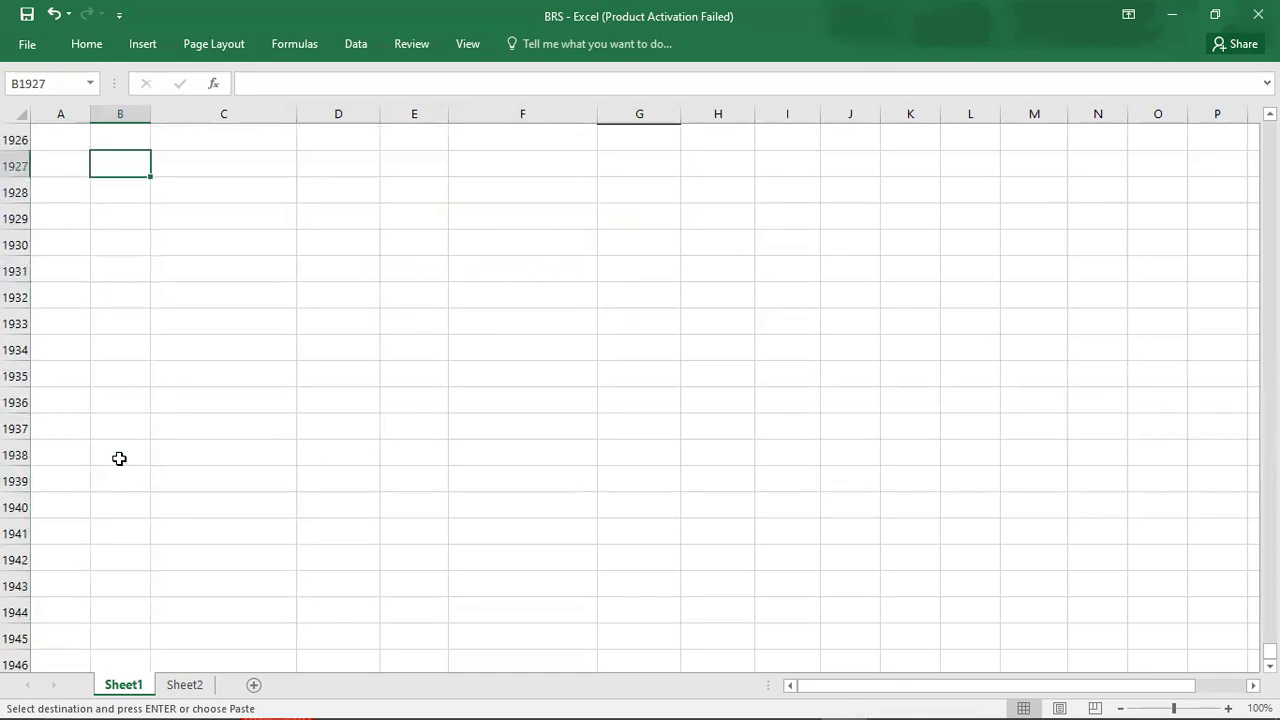
key(ctrl+v)
Clear the copied question mark and amounts from F1927:G1932, keeping the statement's labels and total lines.
key(Right)
key(Right)
key(Right)
key(Right)
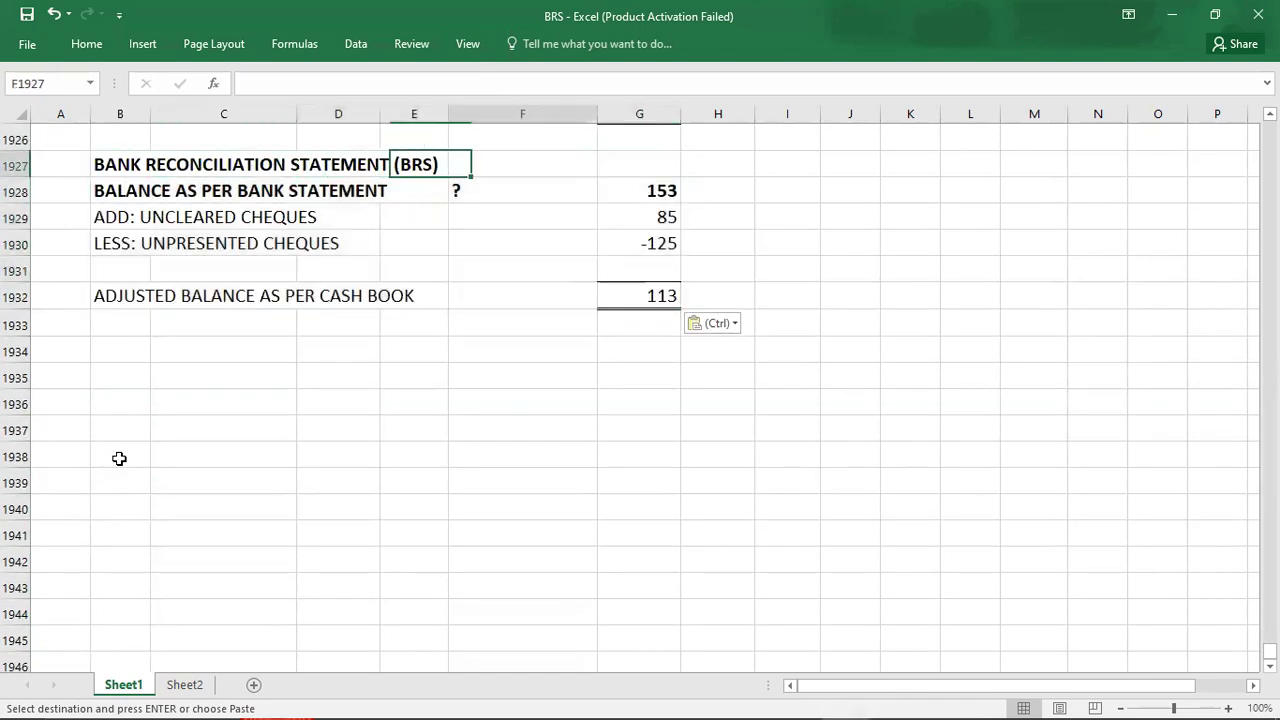
key(shift+Right)
key(shift+Down)
key(shift+Down)
key(shift+Down)
key(shift+Down)
key(shift+Down)
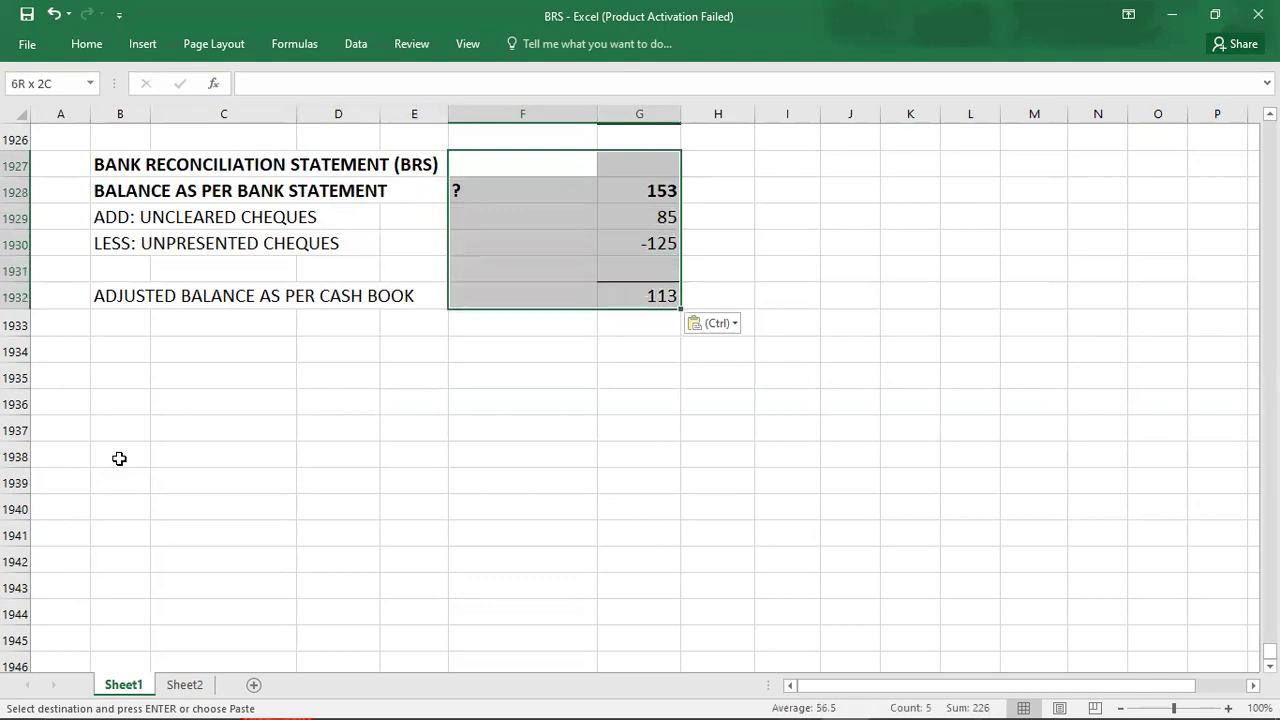
key(Delete)
Label the new statement as question 222 in A1927 and return to that question in the PDF.
key(Left)
key(Left)
key(Left)
key(Left)
key(Left)
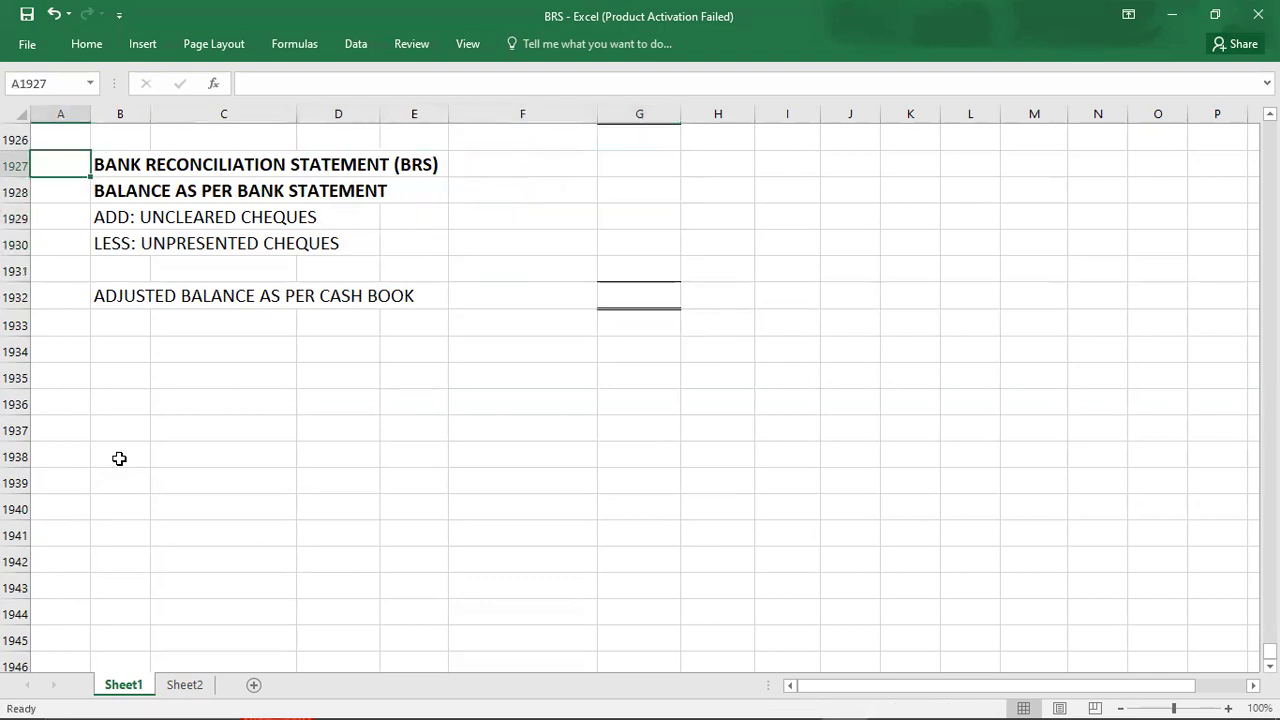
text(222)
key(Return)
key(alt+Tab)
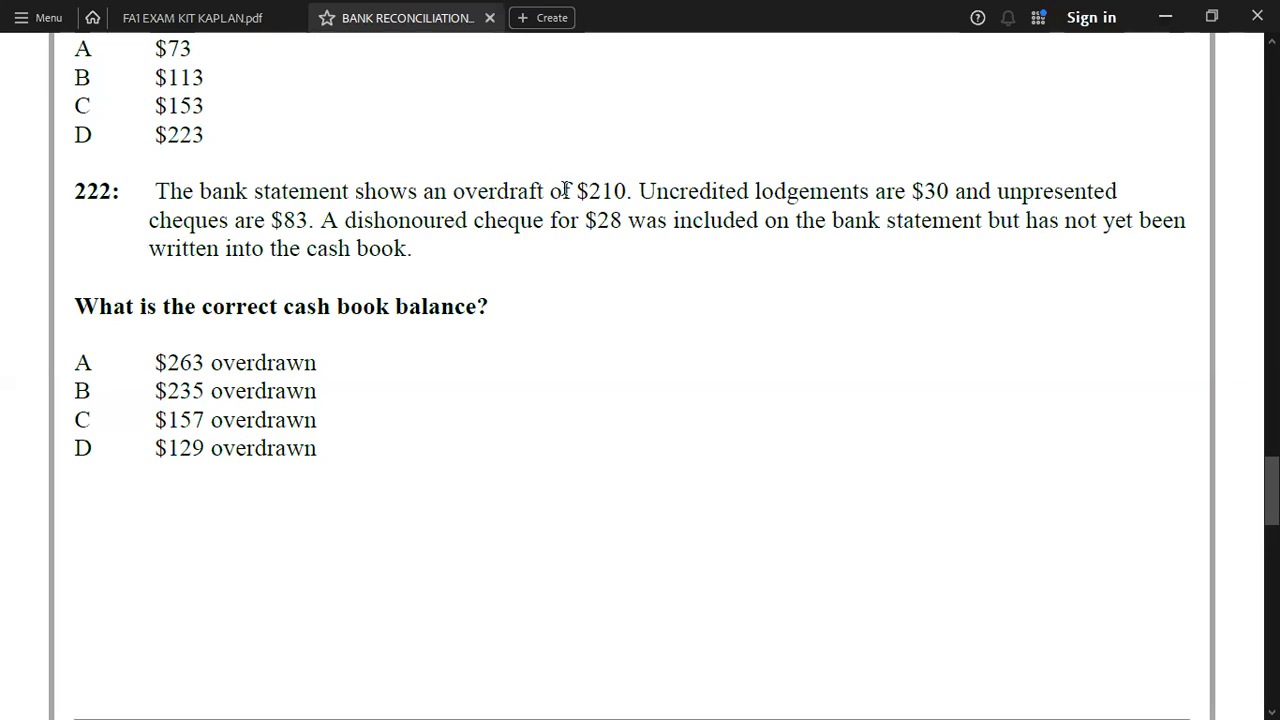
In the BRS workbook, enter -210 in G1928 as question 222's bank statement balance and mark it O/D in F1928.
key(alt+Tab)
click(614, 194)
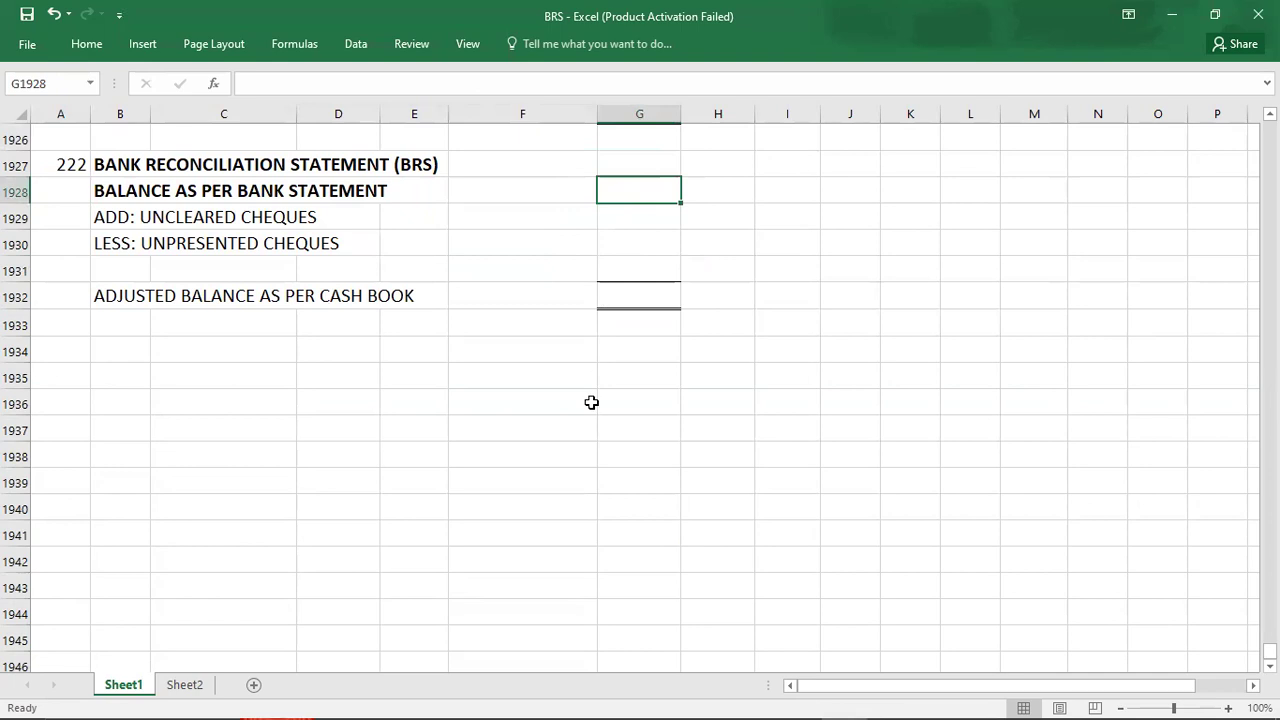
text(-210)
key(Return)
key(Left)
key(Up)
text(O/D)
key(Return)
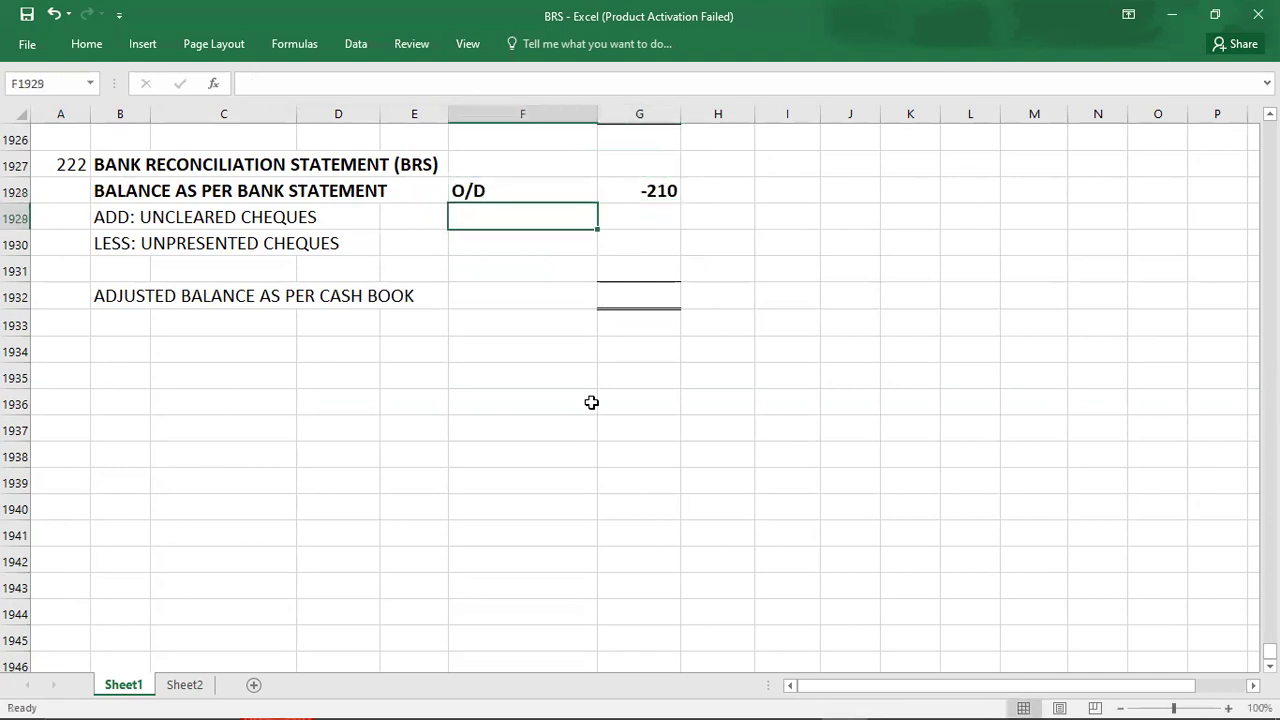
Extend the uncleared cheques label in B1929 to read ADD: UNCLEARED CHEQUES/UNCREDITED LODGEMENT.
key(alt+Tab)
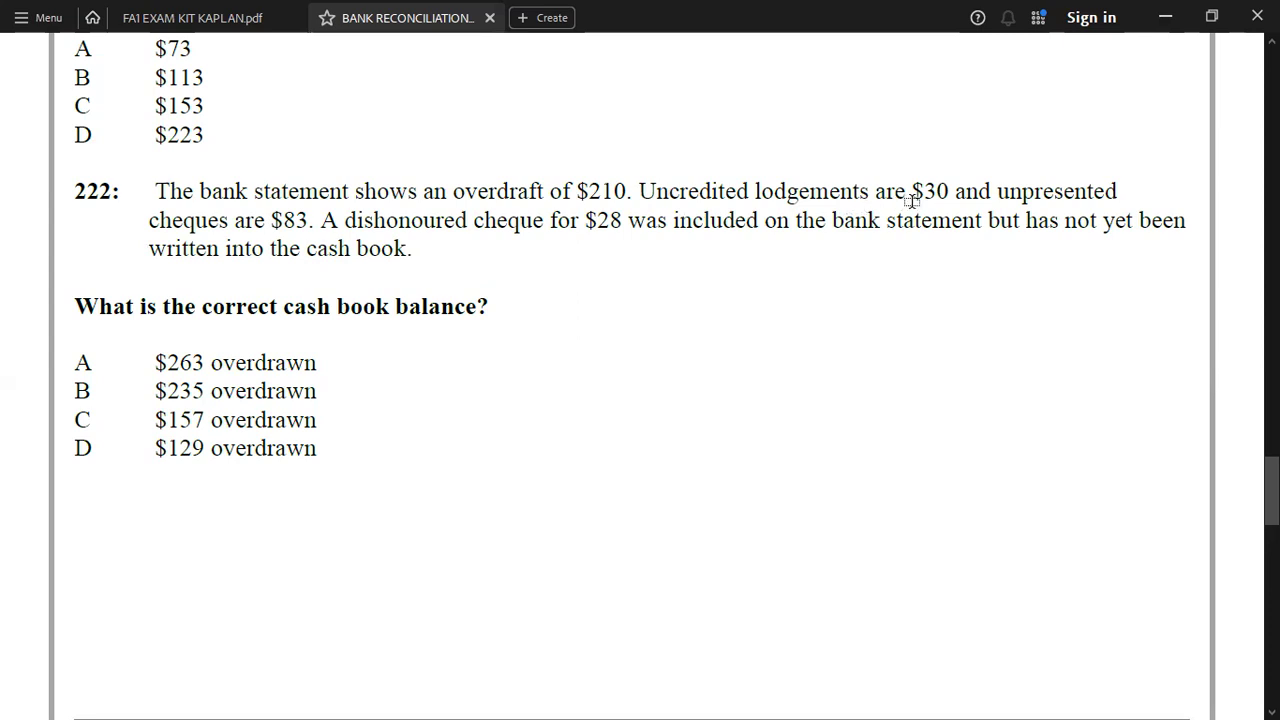
key(alt+Tab)
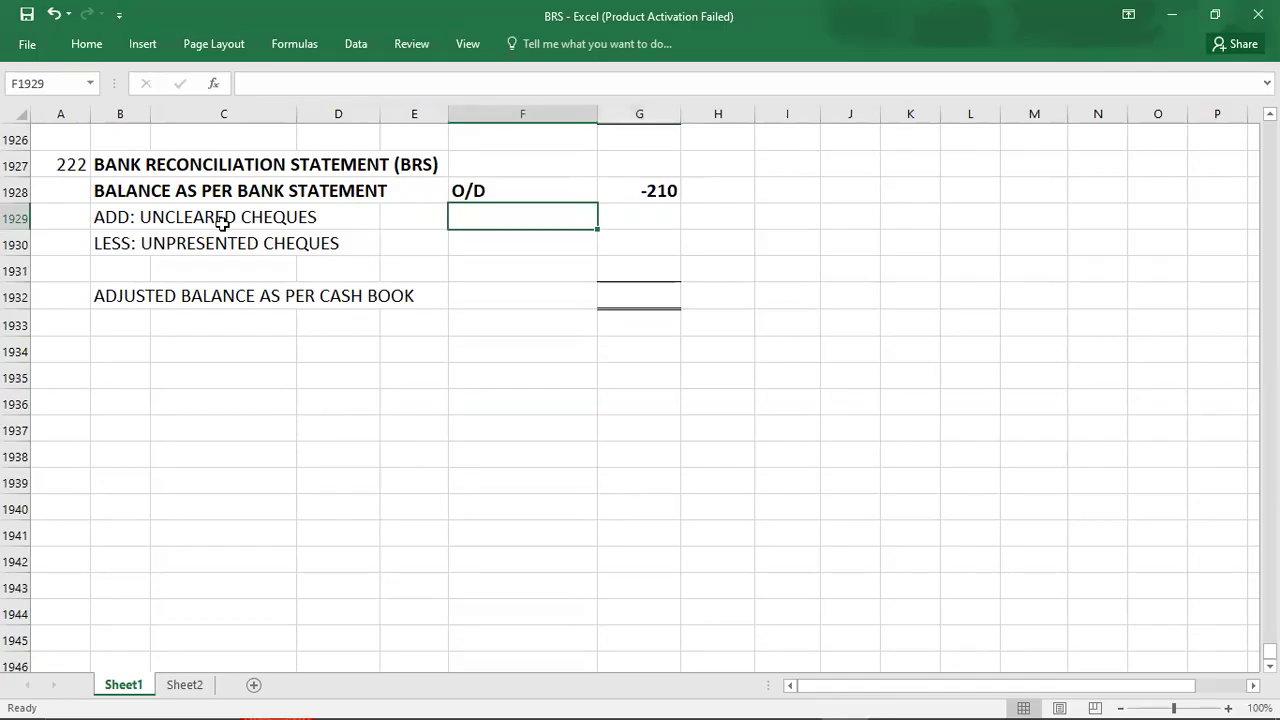
double_click(118, 217)
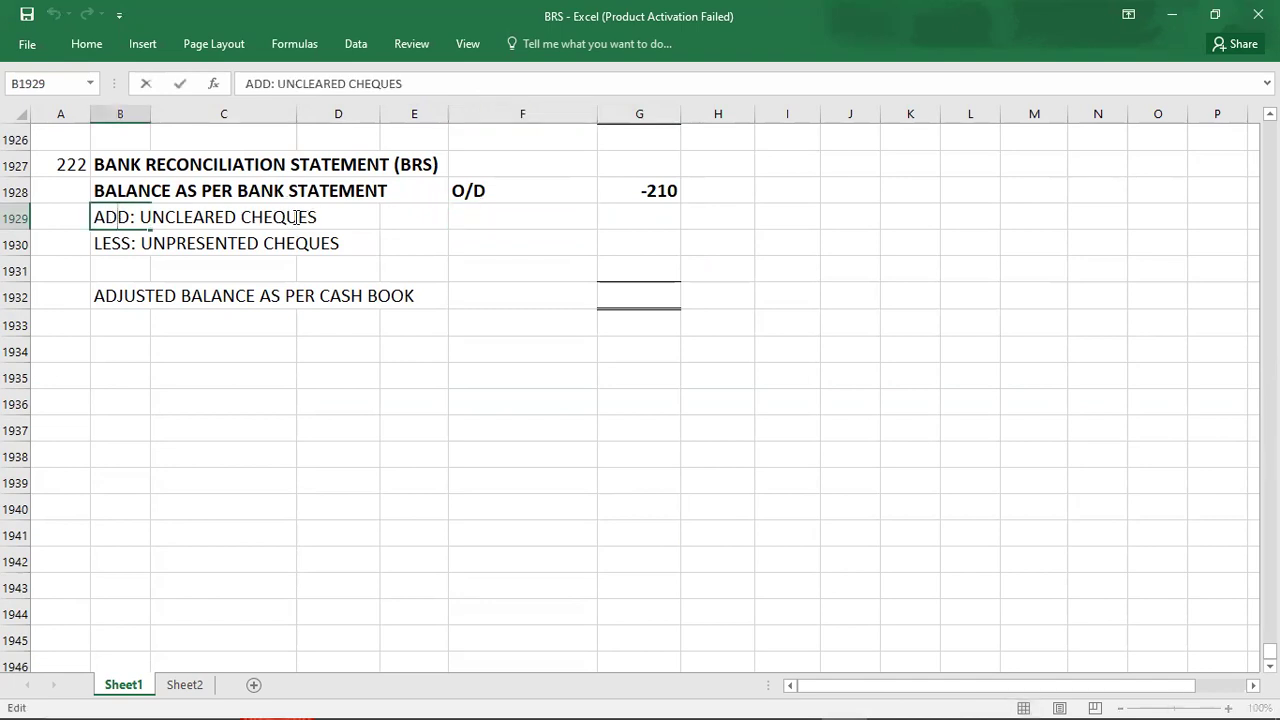
key(End)
text(/UNCRED)
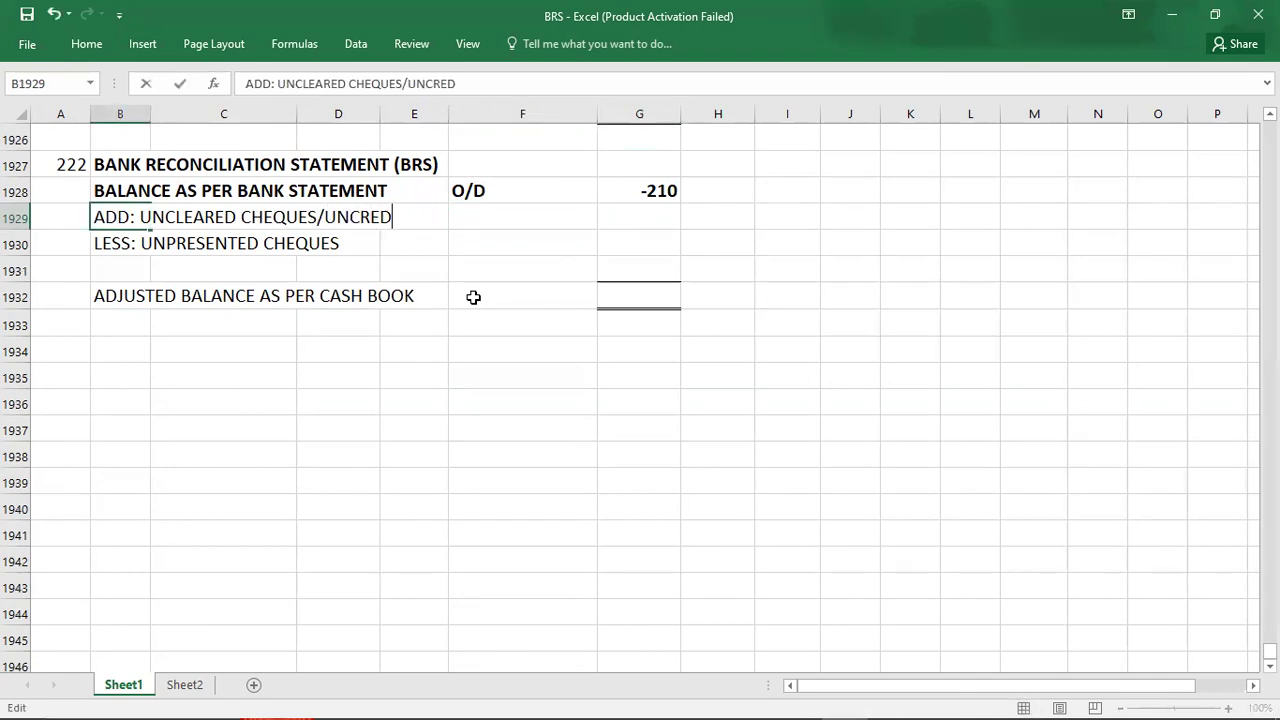
text(ITED LODGEMENT)
key(Return)
Enter question 222's uncredited lodgements of 30 in G1929.
key(Right)
key(Right)
key(Right)
key(Right)
key(Right)
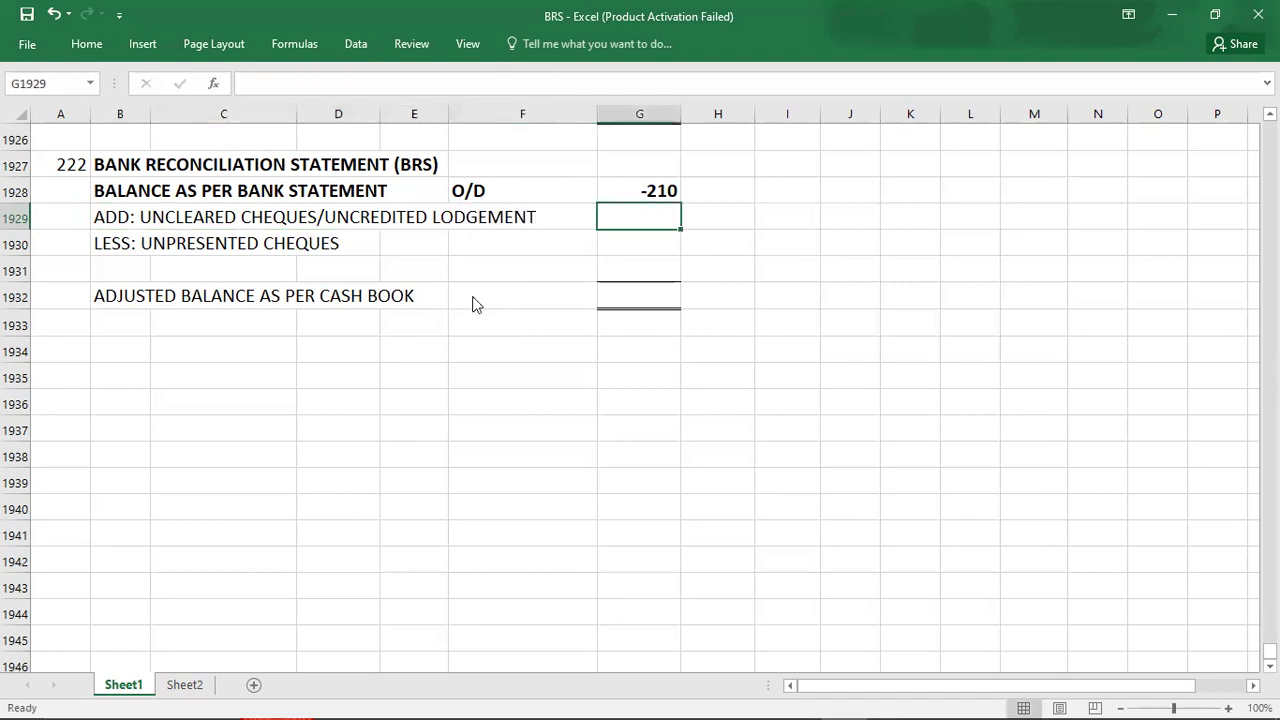
key(alt+Tab)
key(alt+Tab)
text(30)
key(Return)
Check question 222's unpresented cheques in the PDF and enter them as -83 in G1930.
key(alt+Tab)
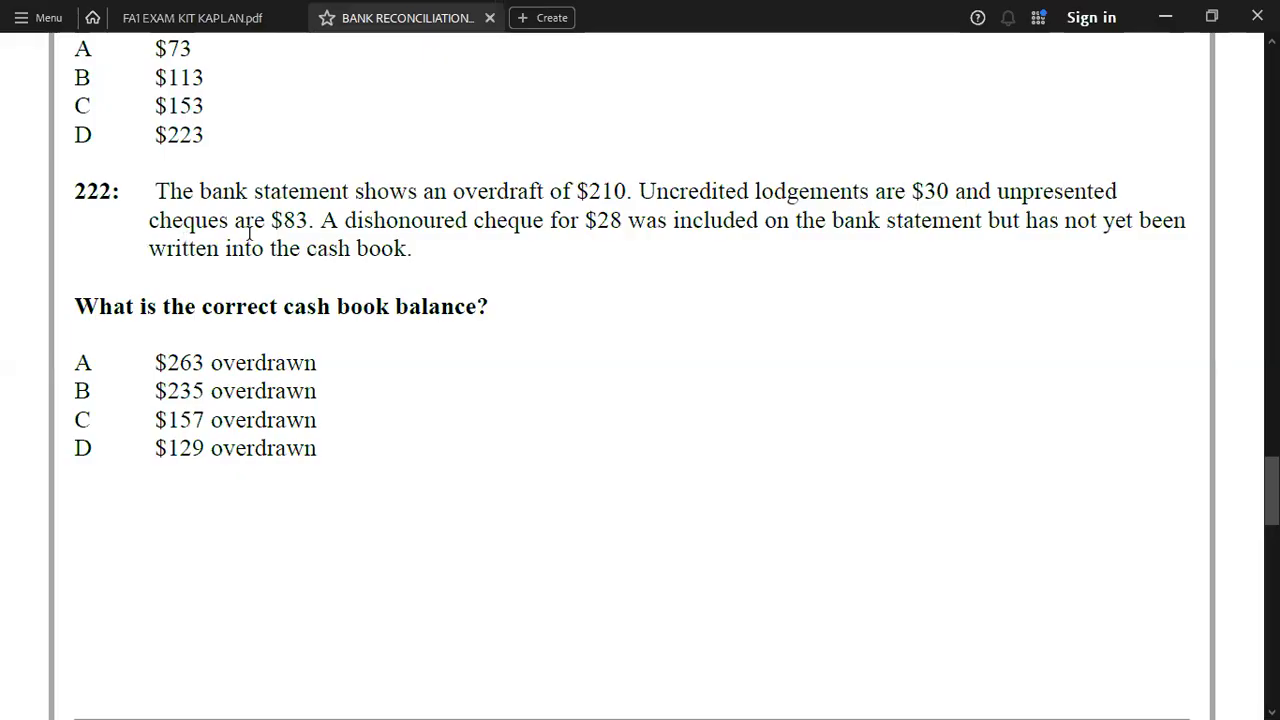
key(alt+Tab)
key(Right)
key(Right)
key(Right)
key(Right)
key(Right)
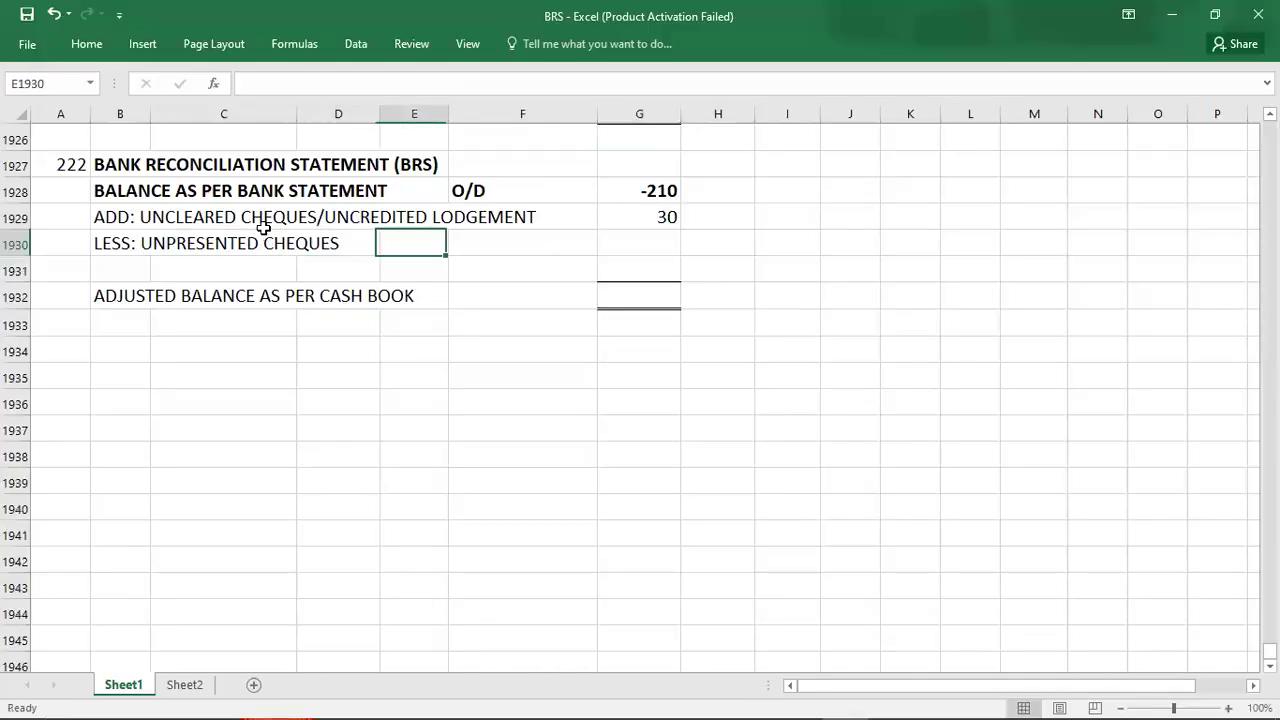
text(-830)
key(BackSpace)
key(Return)
Total the amounts in G1928:G1930 and enter -263 in G1932 as the adjusted balance as per cash book.
key(Up)
key(Right)
key(Right)
key(Right)
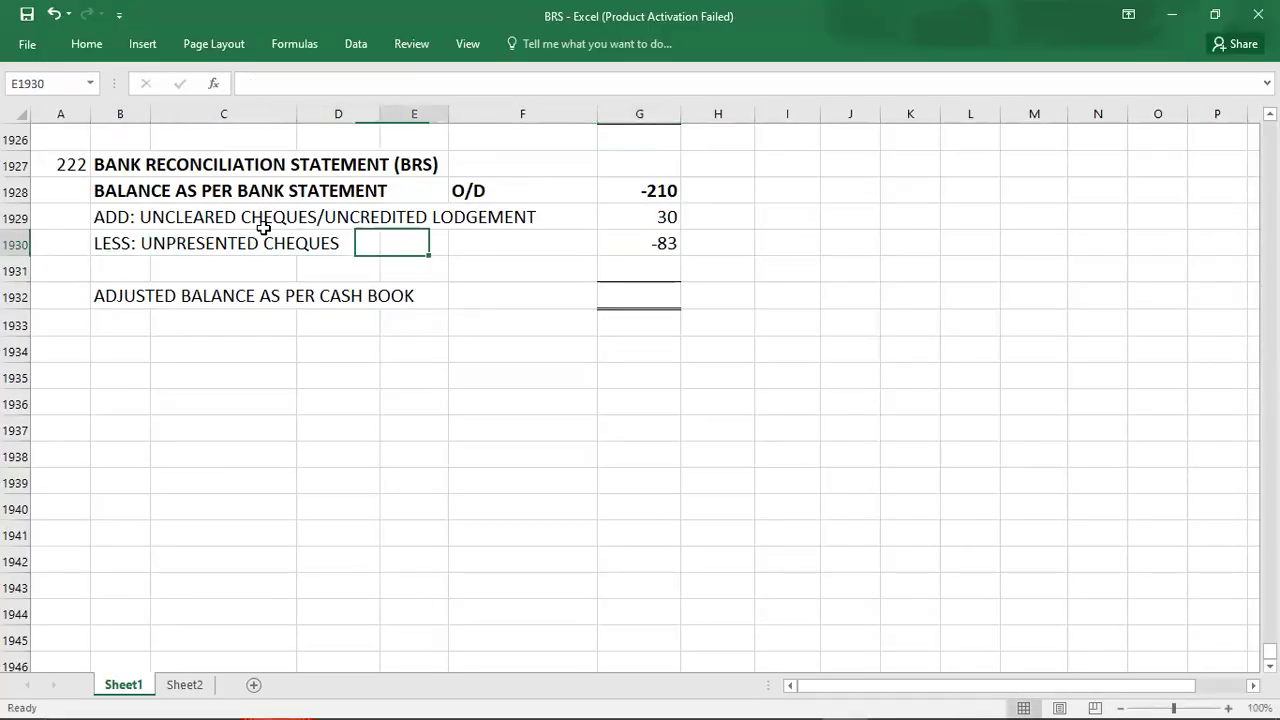
key(Right)
key(Right)
key(Up)
key(Up)
key(shift+Down)
key(shift+Down)
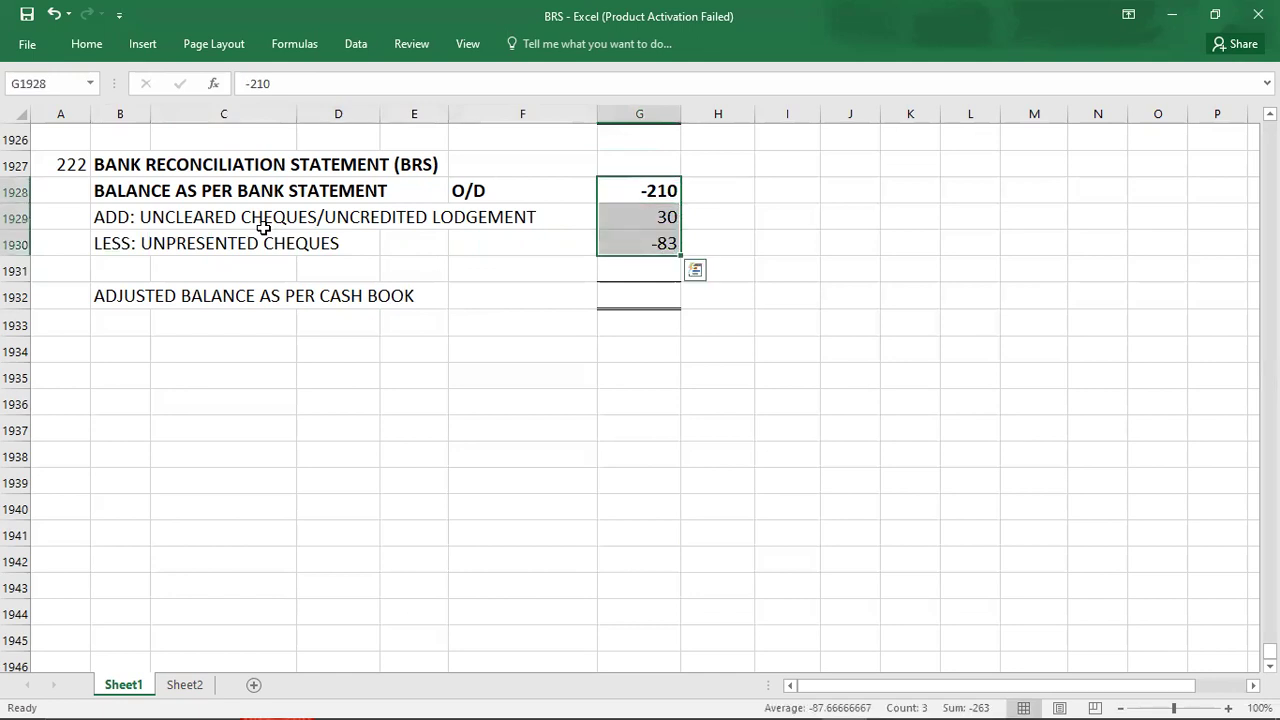
key(Down)
key(Down)
key(Down)
key(Down)
text(-263)
key(Return)
Compare the adjusted balance with question 222's options in the PDF and record answer A in A1928.
key(Left)
key(Left)
key(Left)
key(Left)
key(Left)
key(Left)
key(Down)
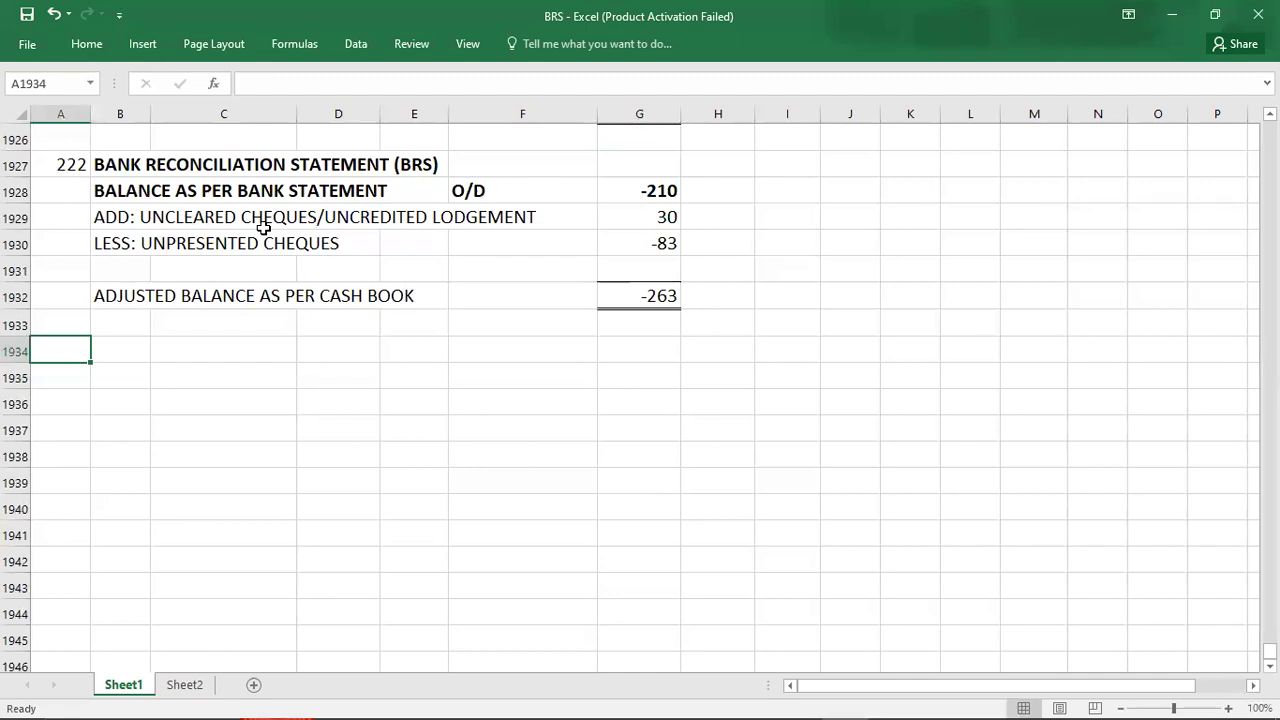
key(alt+Tab)
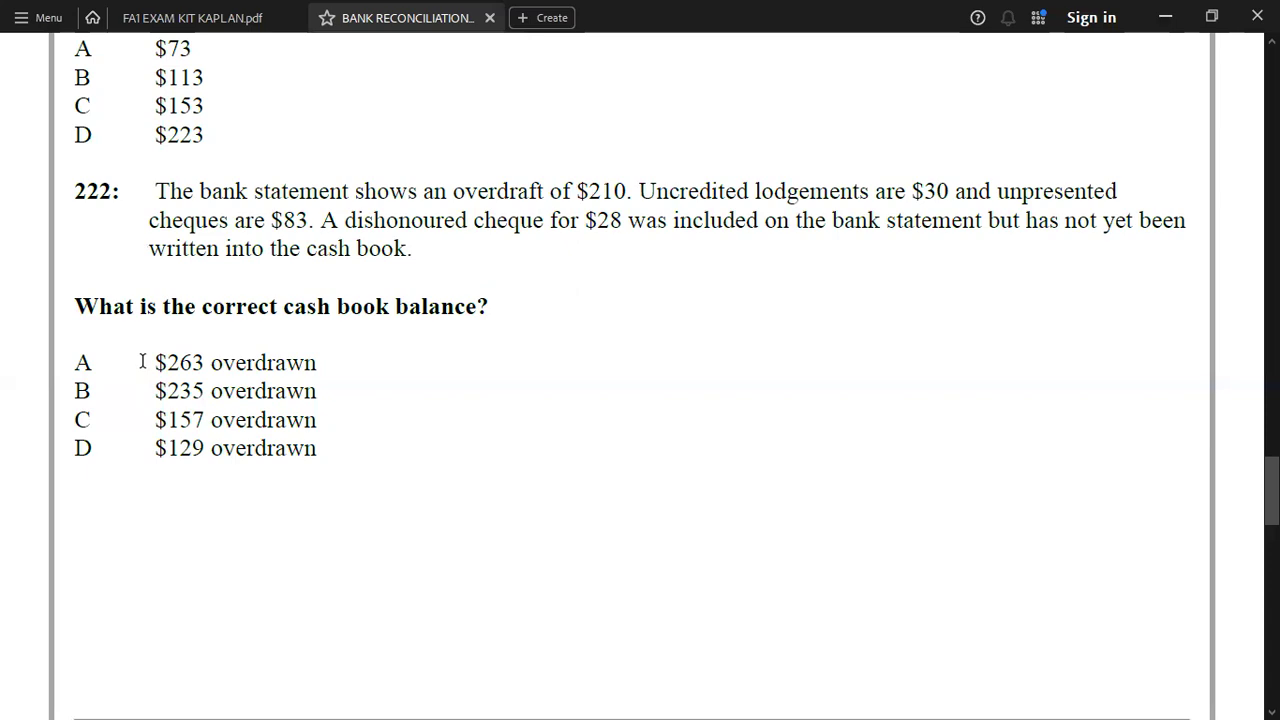
key(alt+Tab)
key(Up)
key(Up)
key(Up)
key(Up)
key(Up)
key(Up)
text(A)
key(Down)
key(Down)
key(Down)
key(Down)
key(Down)
key(Down)
key(Down)
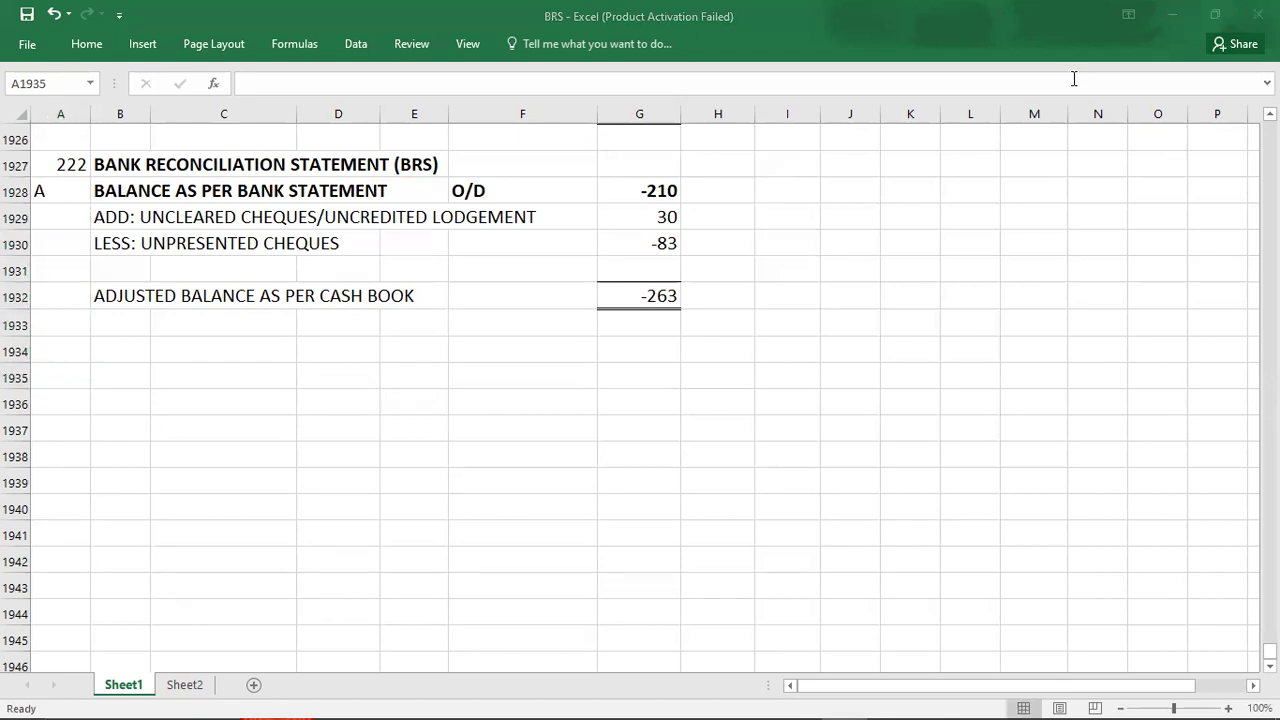
Read question 223 and its options in the bank reconciliation PDF, and go on to question 225.
click(42, 166)
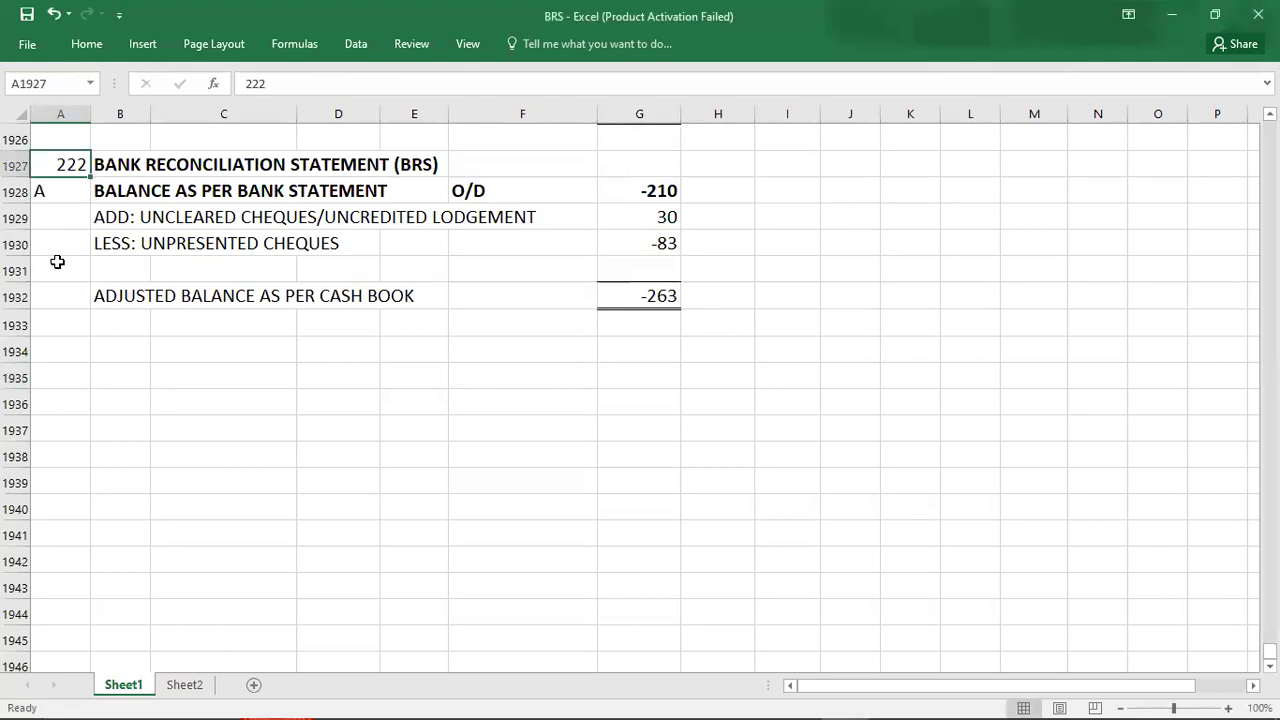
key(alt+Tab)
key(alt+Tab)
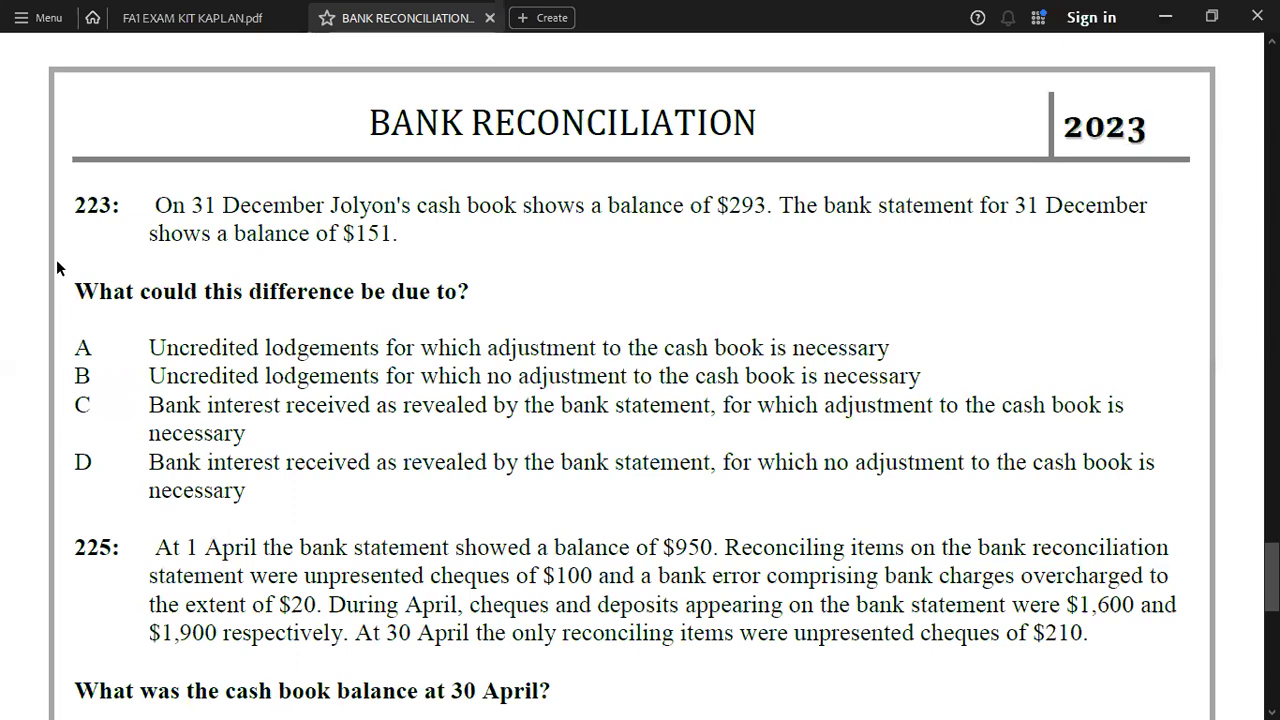
scroll(56, 264, down, 1)
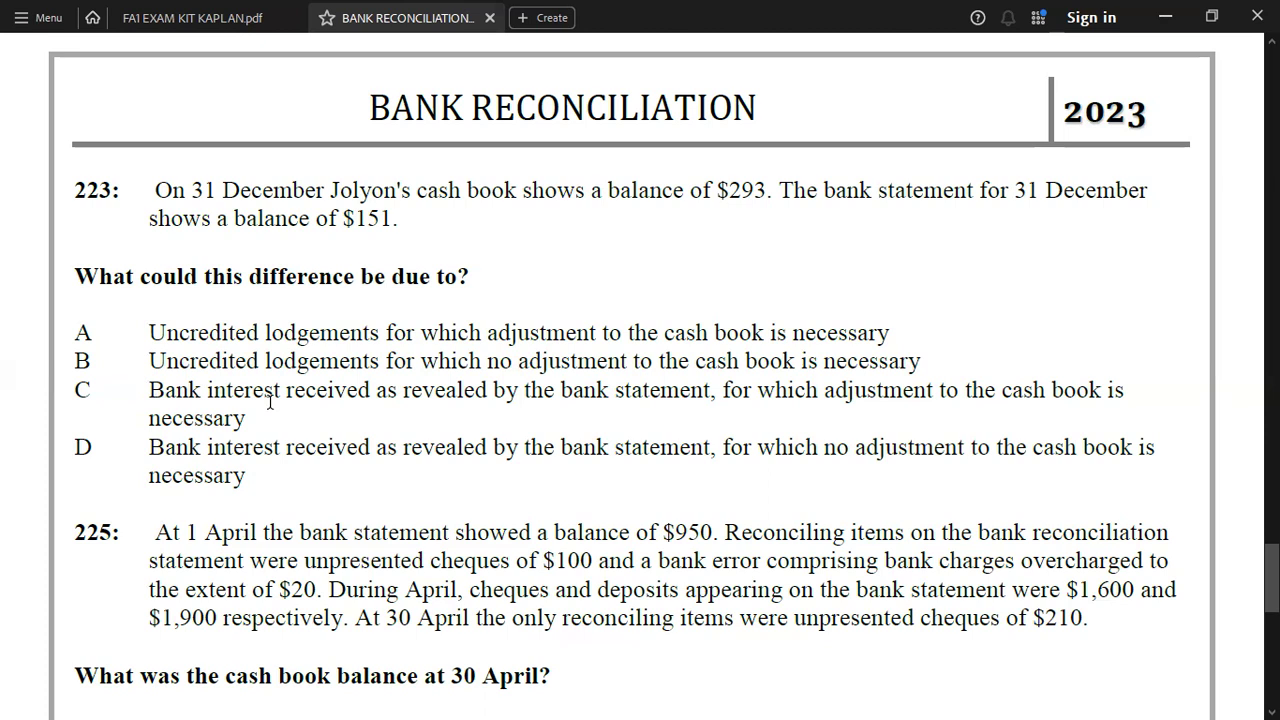
scroll(269, 402, down, 5)
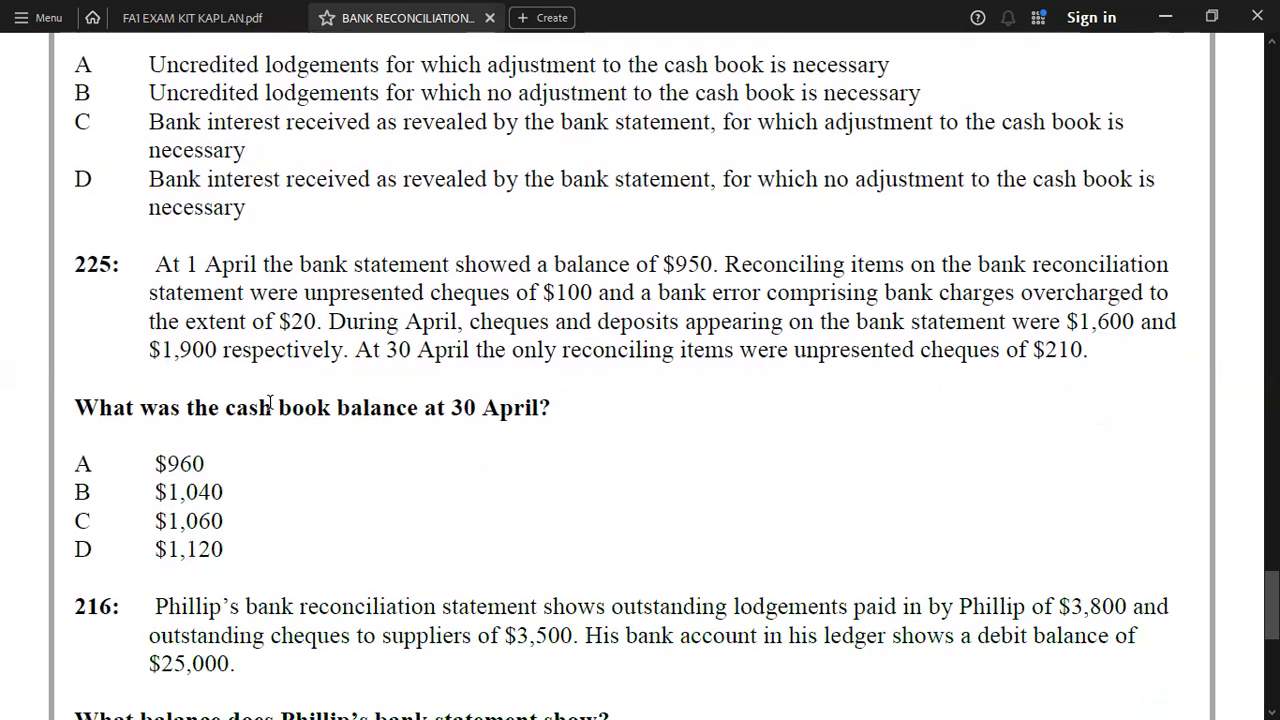
scroll(269, 402, down, 1)
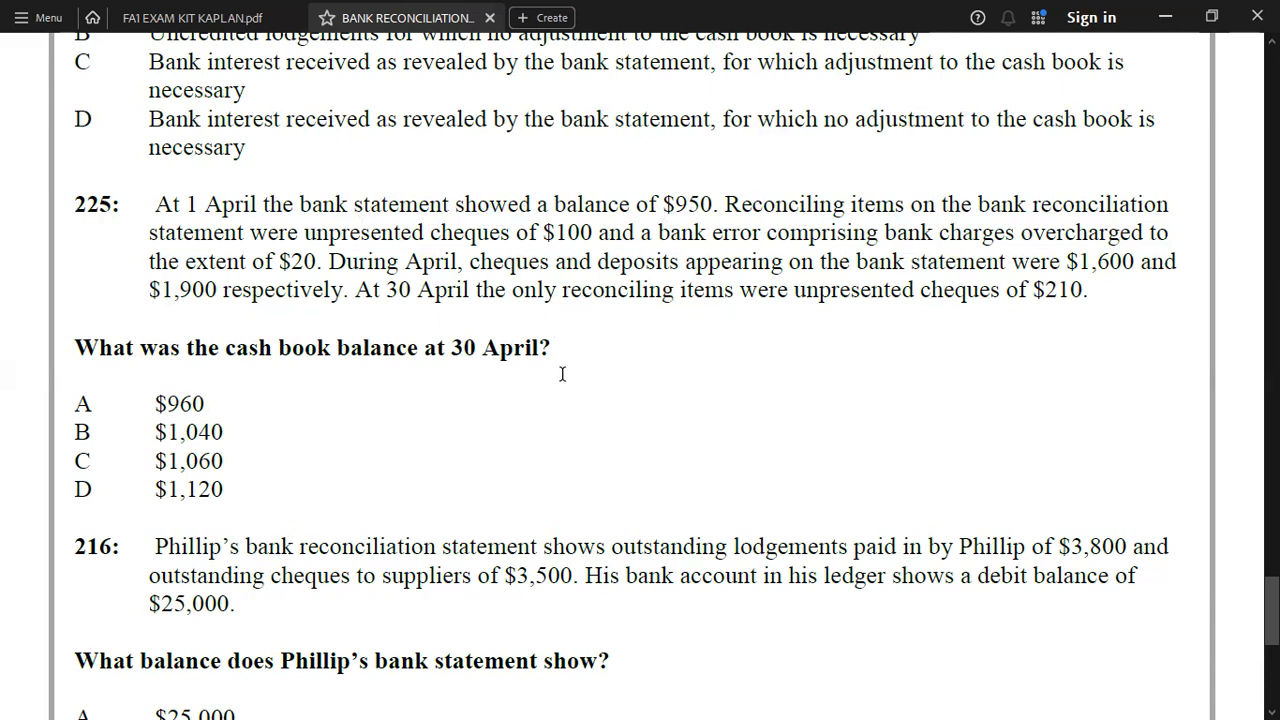
Go back to Q.10's BANK account and reconciliation statement in the BRS workbook, starting at row 1854.
key(alt+Tab)
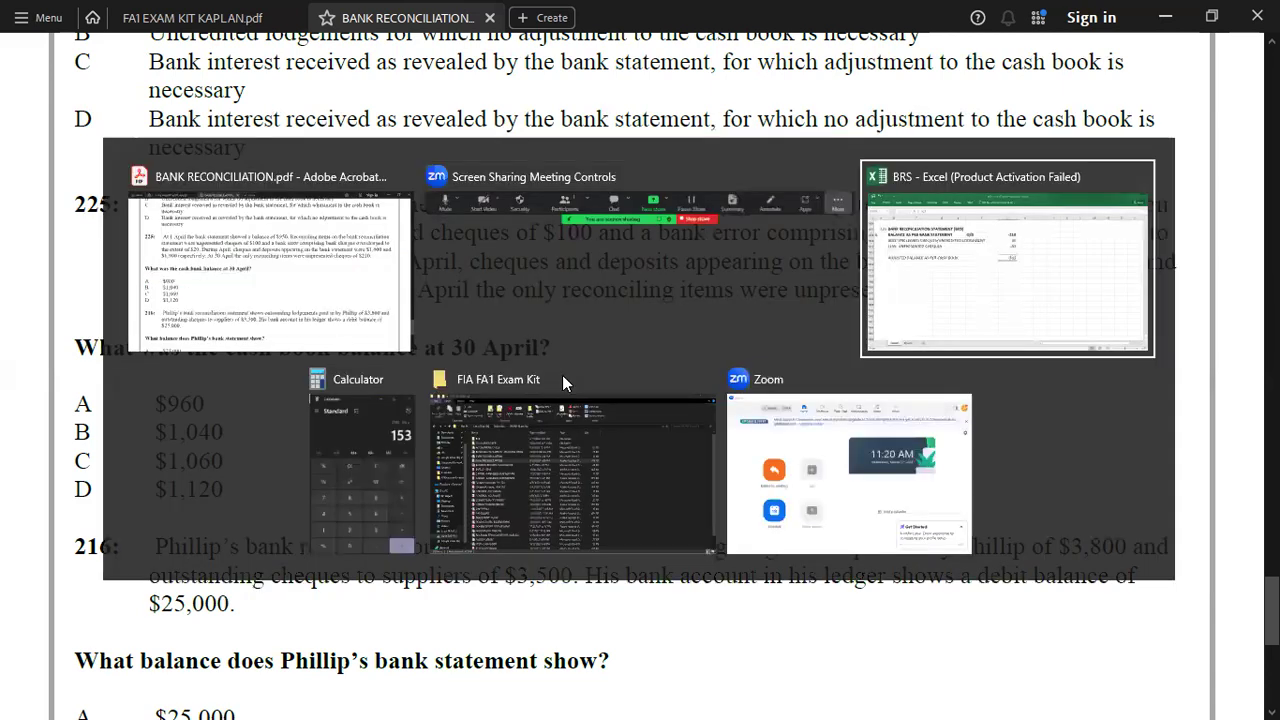
key(Up)
key(Up)
key(Up)
key(Up)
key(Up)
key(Up)
key(Up)
key(Up)
key(Up)
key(Up)
key(Up)
key(Up)
key(Up)
key(Up)
key(Up)
key(Up)
key(Up)
key(Up)
key(Up)
key(Up)
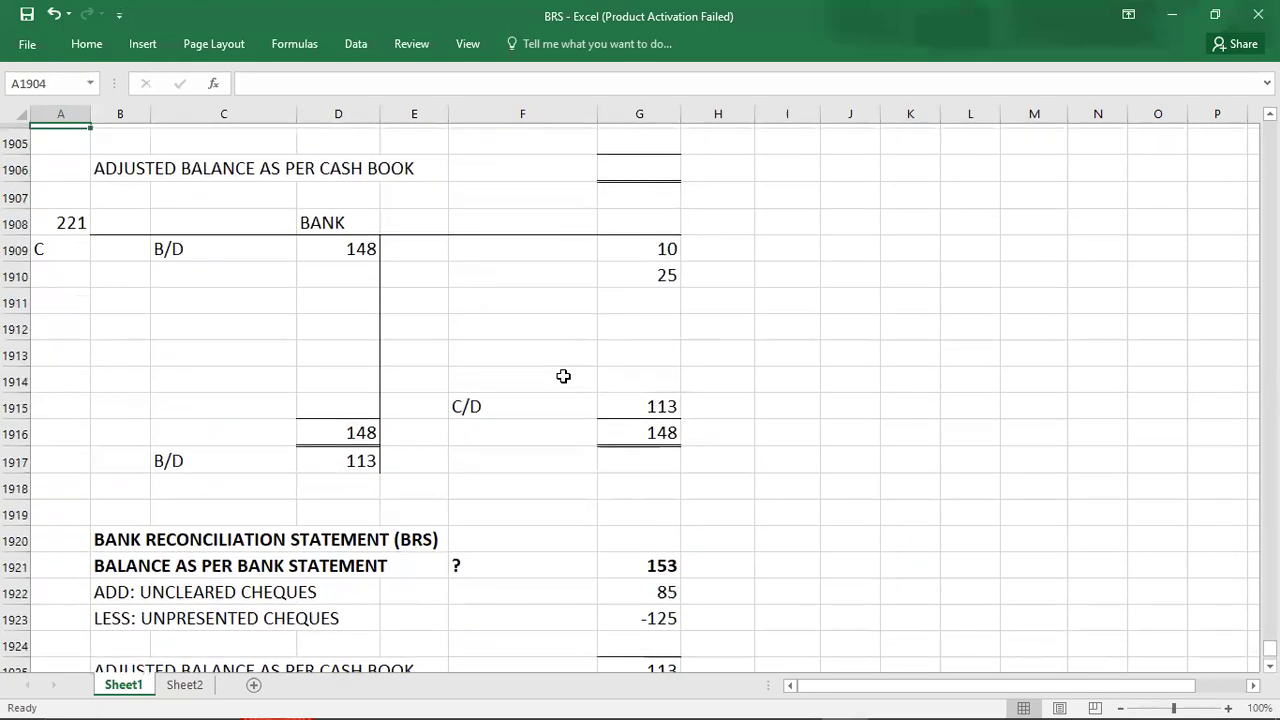
key(Up)
key(Up)
key(Up)
key(Up)
key(Up)
key(Up)
key(Up)
key(Up)
key(Up)
key(Up)
key(Up)
key(Up)
key(Up)
key(Up)
key(Up)
key(Up)
key(Up)
key(Up)
key(Up)
key(Up)
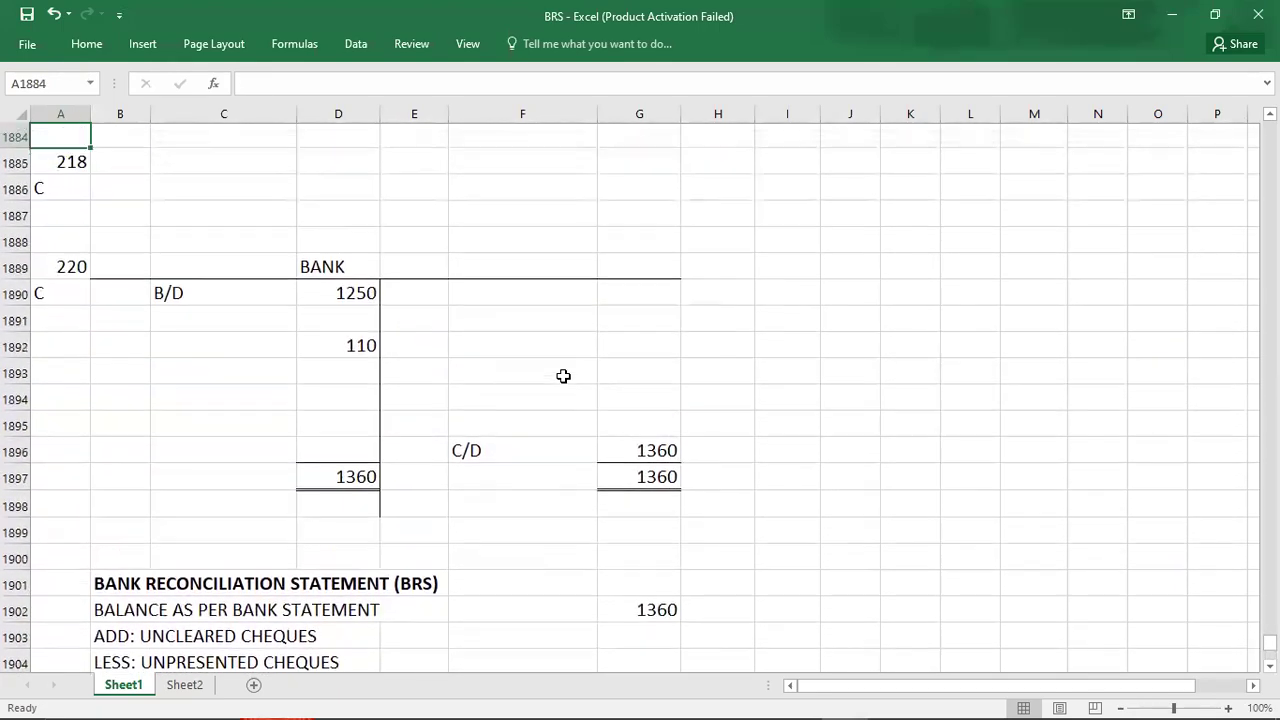
key(Up)
key(Up)
key(Up)
key(Up)
key(Up)
key(Up)
key(Up)
key(Up)
key(Up)
key(Up)
key(Up)
key(Up)
key(Up)
key(Up)
key(Up)
key(Up)
key(Up)
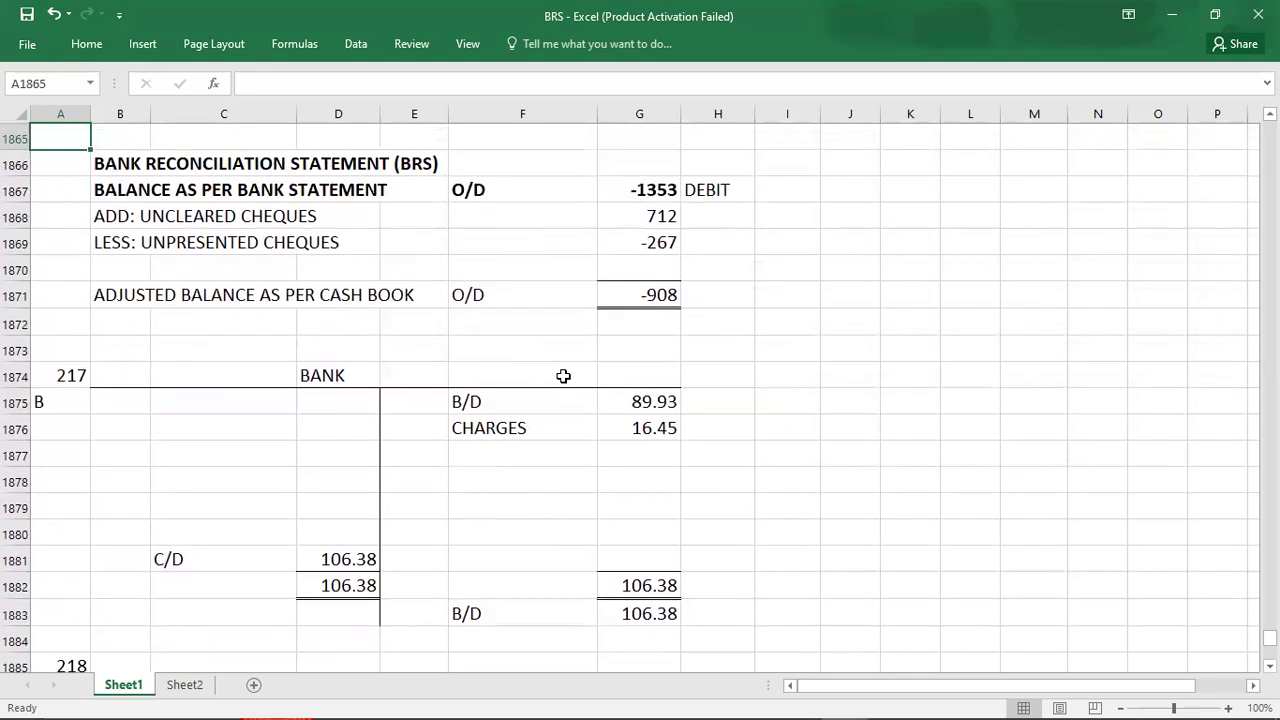
key(Up)
key(Up)
key(Up)
key(Up)
key(Up)
key(Up)
key(Up)
key(Up)
key(Up)
key(Up)
key(Up)
key(Up)
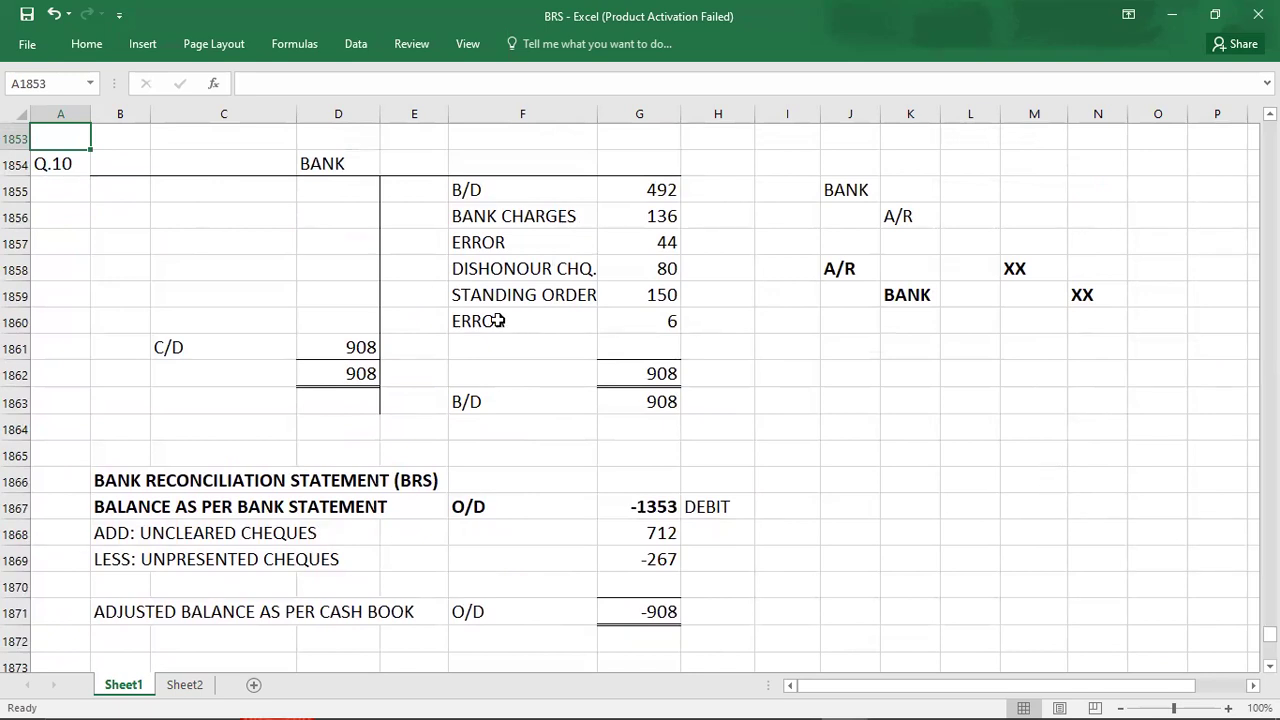
Examine Q.10's B/D line in F1855:G1855 and C/D line in C1861:D1861, and reread question 225 in the PDF.
click(544, 188)
key(shift+Right)
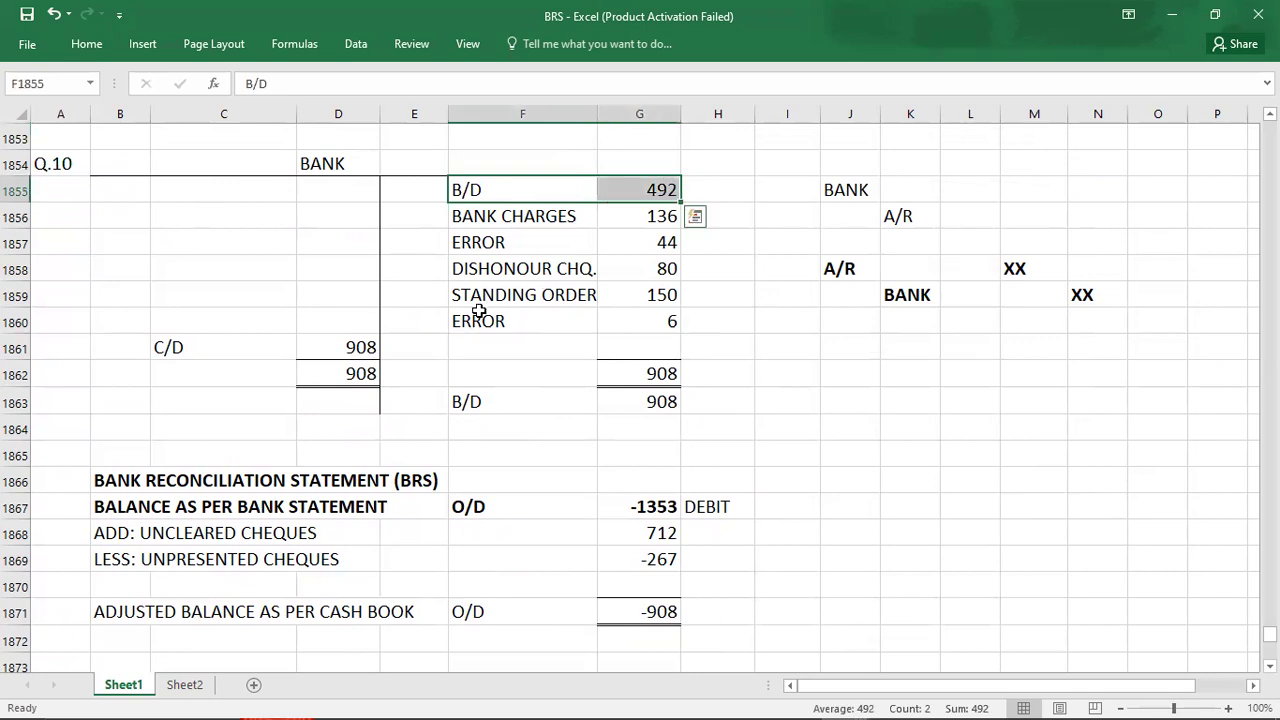
click(201, 352)
key(shift+Right)
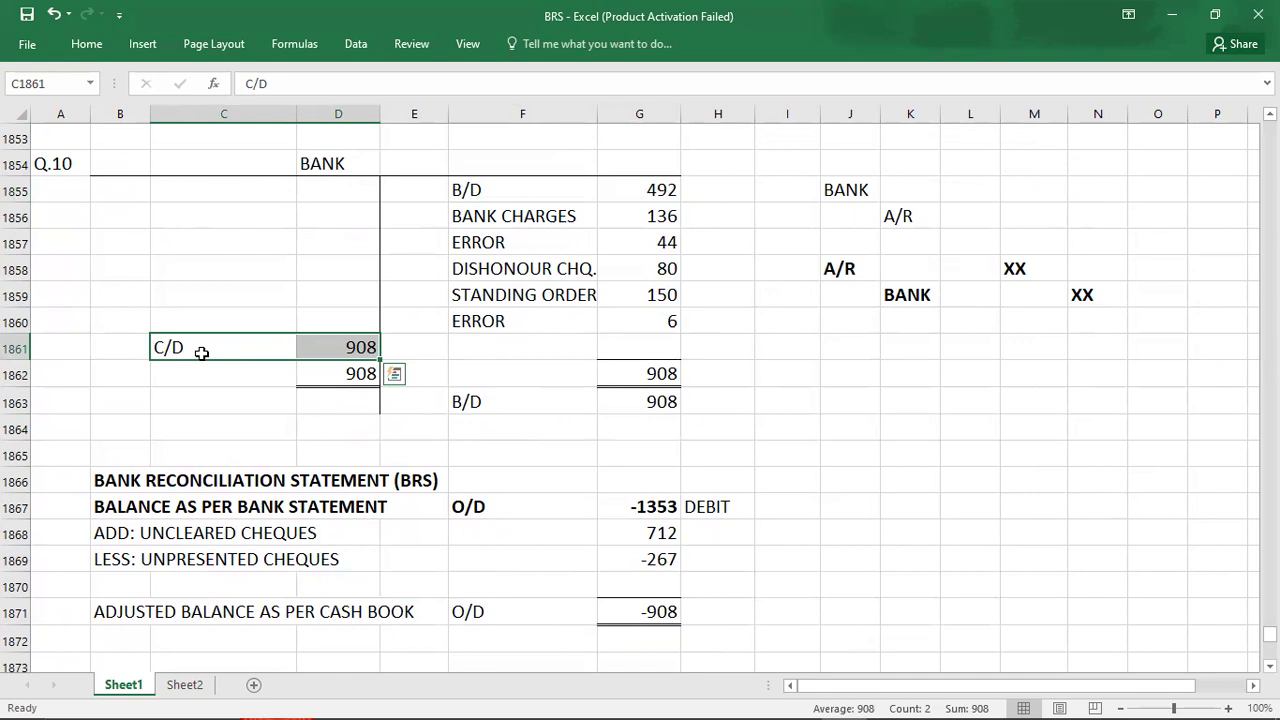
key(alt+Tab)
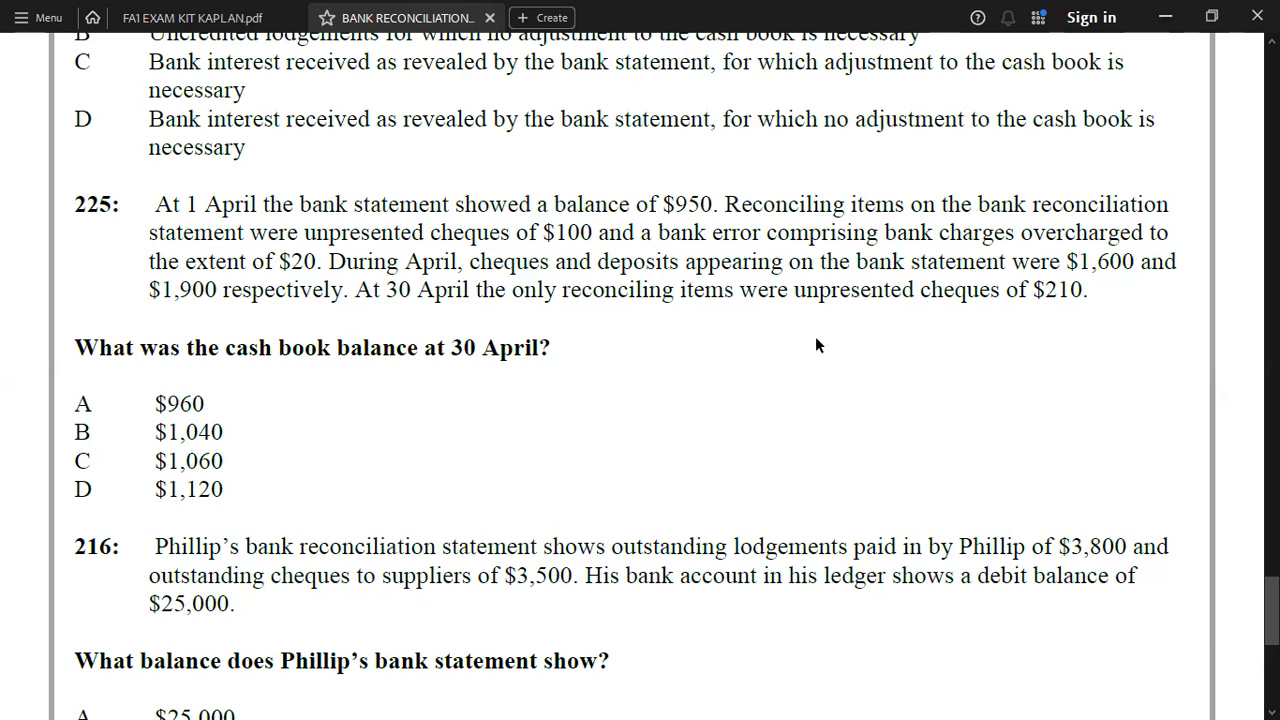
key(alt+Tab)
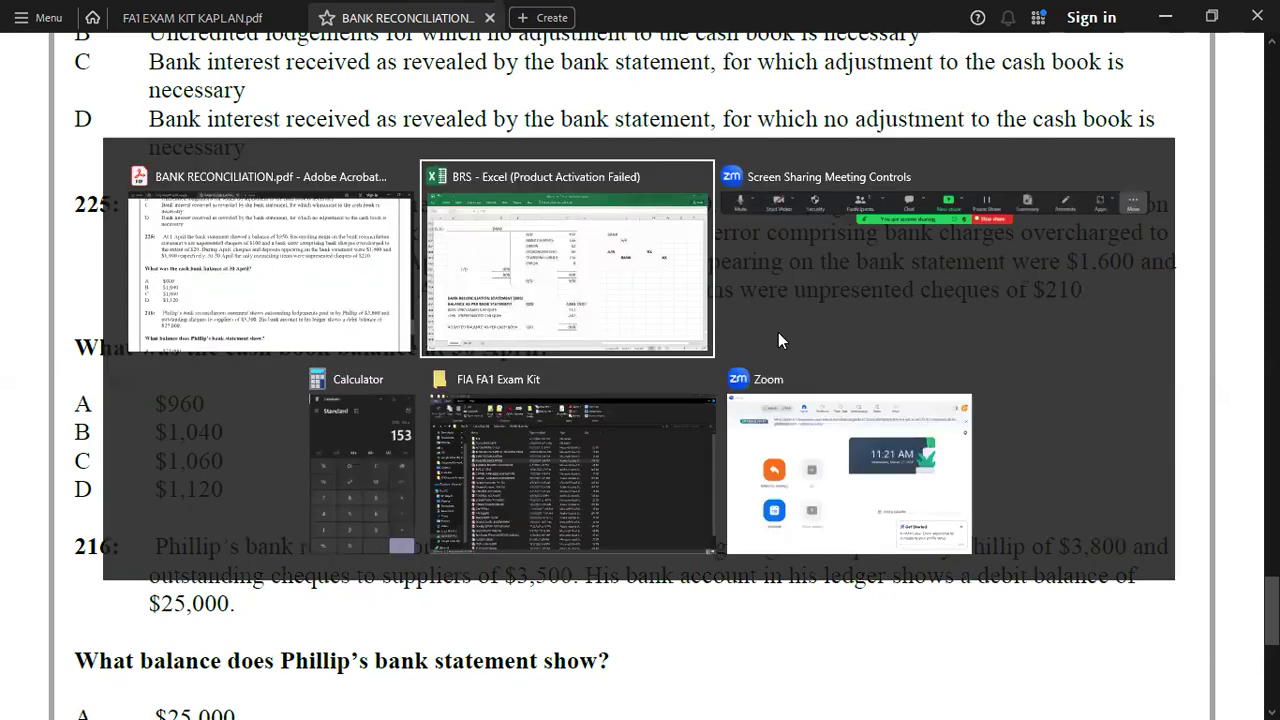
Copy Q.10's bank reconciliation statement from B1866:G1871 in the BRS workbook and paste it at B1934.
key(Down)
key(Down)
key(Down)
key(Left)
key(Down)
key(shift+Right)
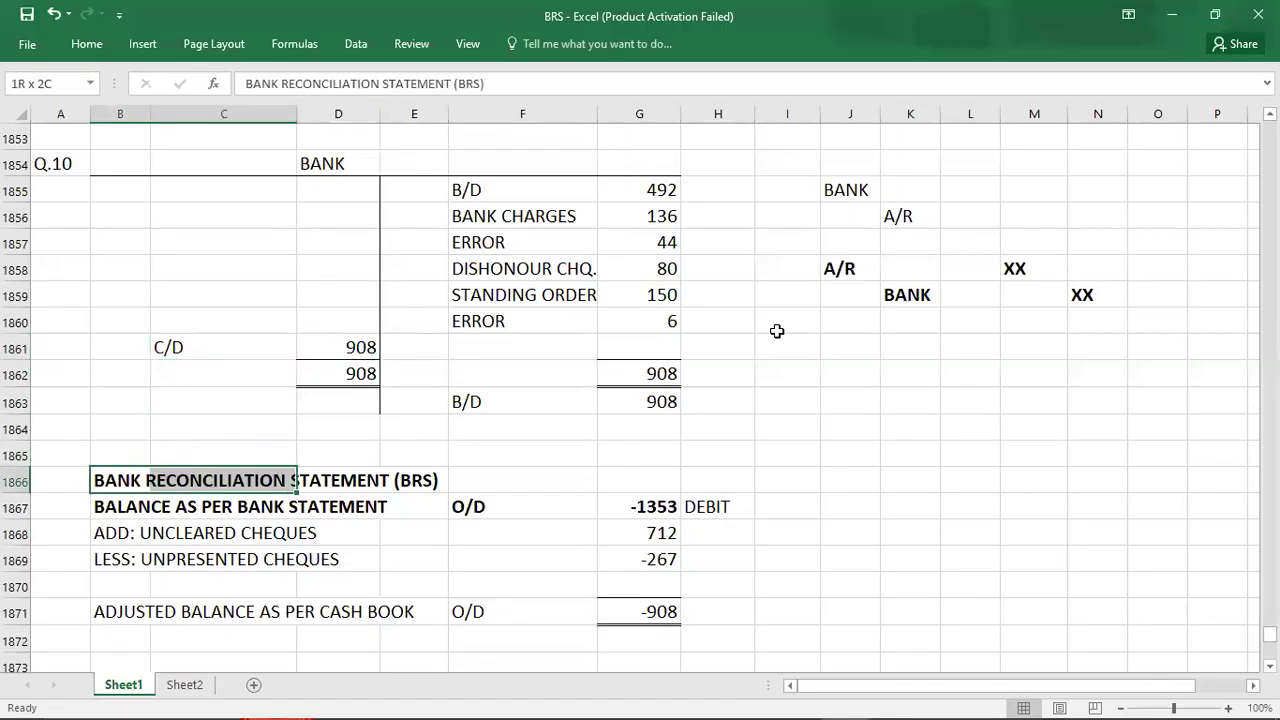
key(shift+Right)
key(shift+Right)
key(shift+Right)
key(shift+Right)
key(shift+Down)
key(shift+Down)
key(shift+Down)
key(shift+Down)
key(shift+Down)
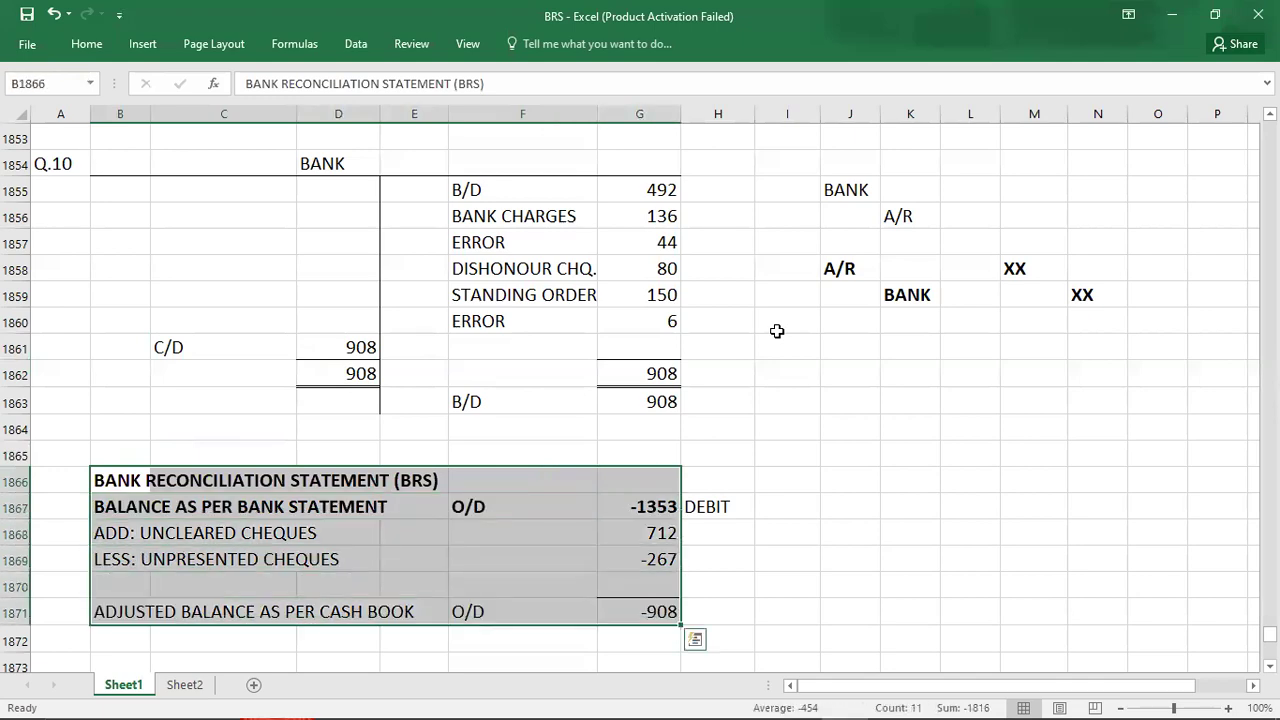
key(ctrl+c)
key(Down)
key(Down)
key(Down)
key(Down)
key(Down)
key(Down)
key(Down)
key(Down)
key(Down)
key(Down)
key(Down)
key(Down)
key(Down)
key(Down)
key(Down)
key(Down)
key(Down)
key(Down)
key(Down)
key(Down)
key(Down)
key(Down)
key(Down)
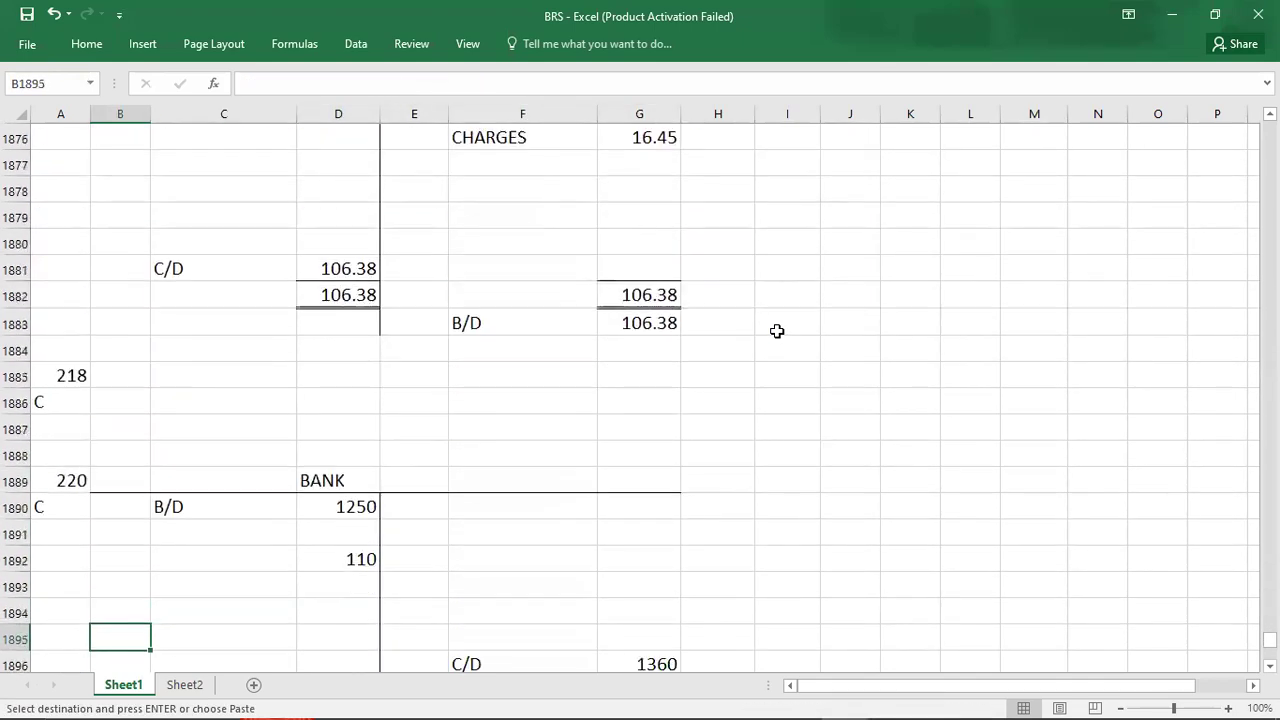
key(Down)
key(Down)
key(Down)
key(Down)
key(Down)
key(Down)
key(Down)
key(Down)
key(Down)
key(Down)
key(Down)
key(Down)
key(Down)
key(Down)
key(Down)
key(Down)
key(Down)
key(Down)
key(Down)
key(Down)
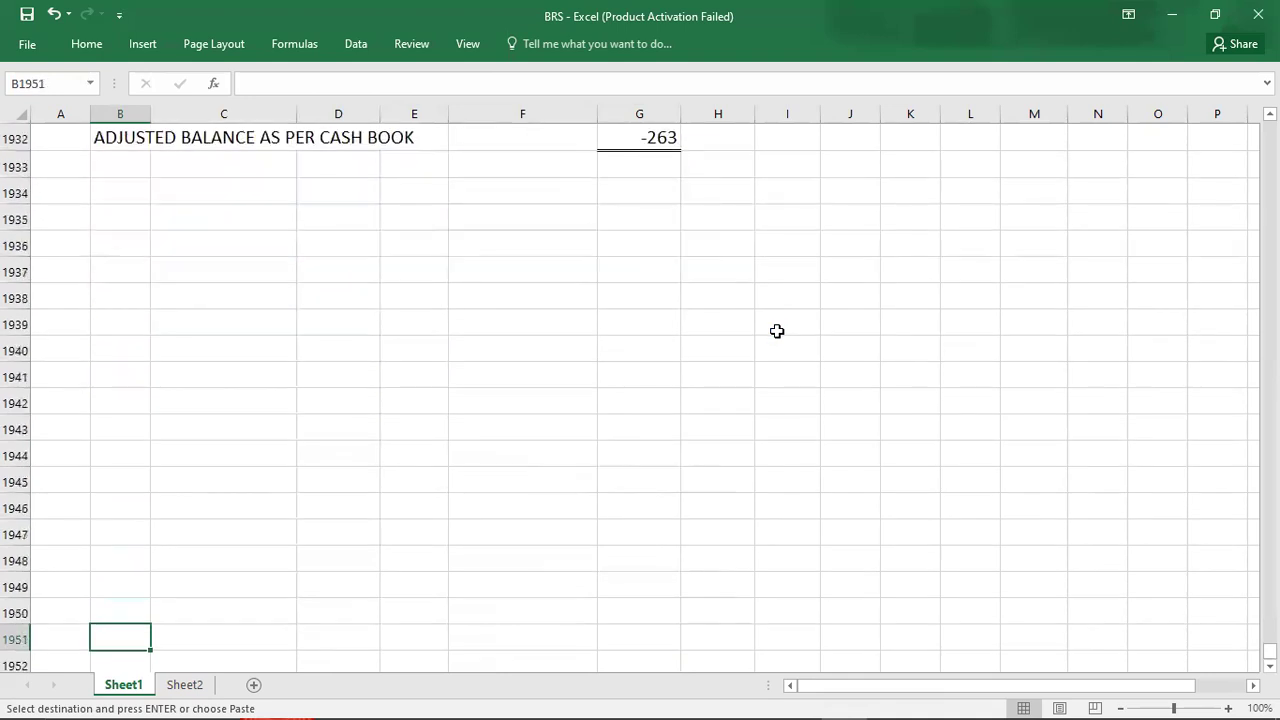
key(Up)
key(Up)
key(Up)
key(Up)
key(Up)
key(Up)
key(Up)
key(Up)
key(Up)
key(Up)
key(Up)
key(Up)
key(Up)
key(Up)
key(Up)
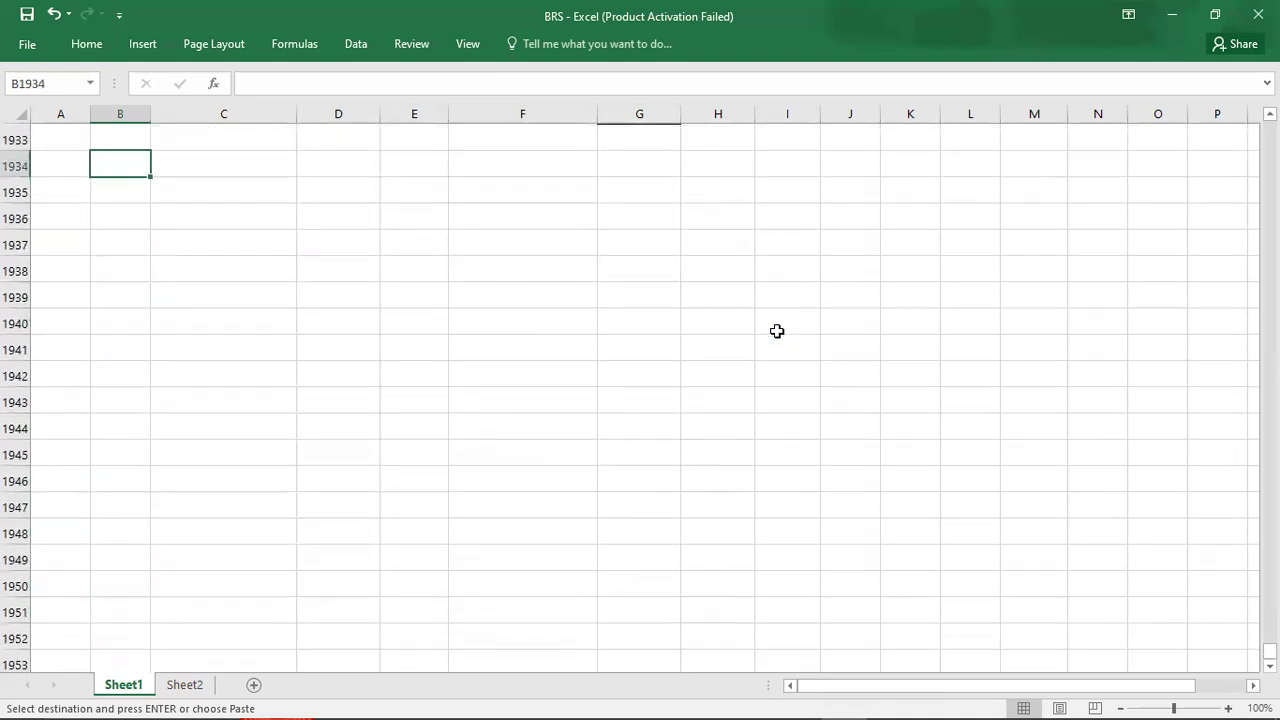
key(ctrl+v)
Clear the O/D labels and amounts in F1935:G1939 of the pasted reconciliation statement.
key(Right)
key(Right)
key(Right)
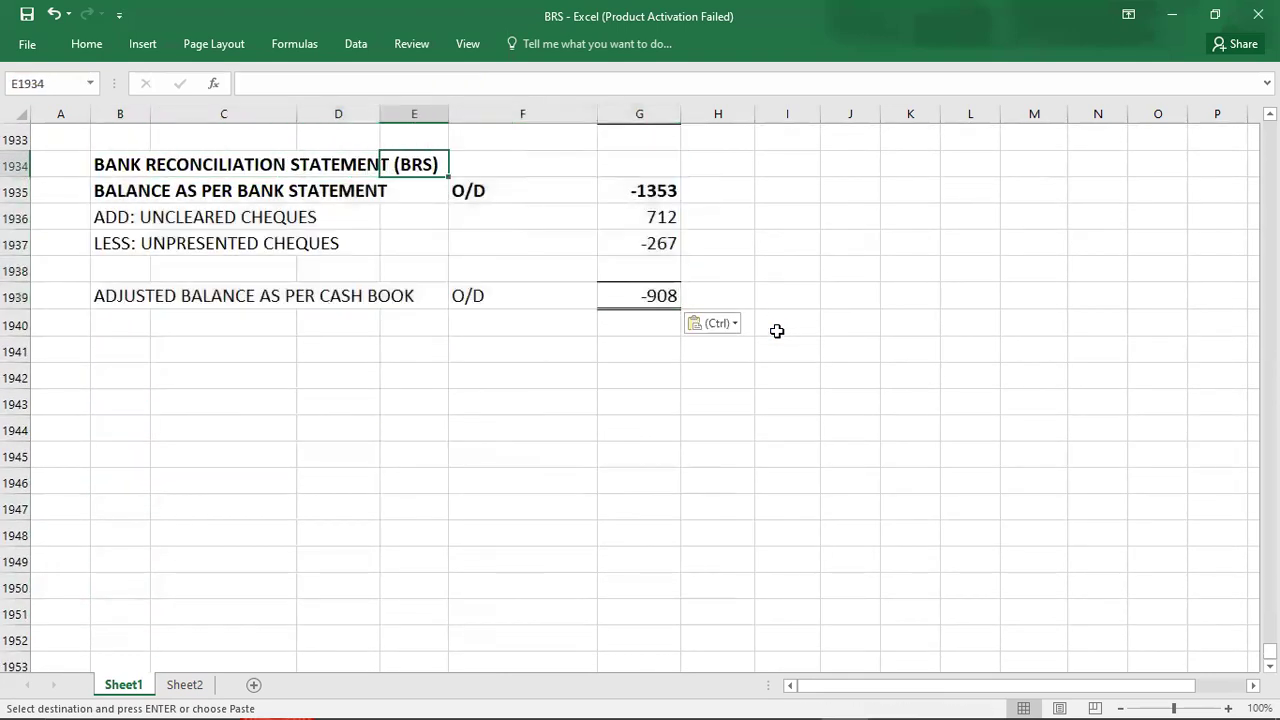
key(Right)
key(Down)
key(shift+Right)
key(shift+Down)
key(shift+Down)
key(shift+Down)
key(shift+Down)
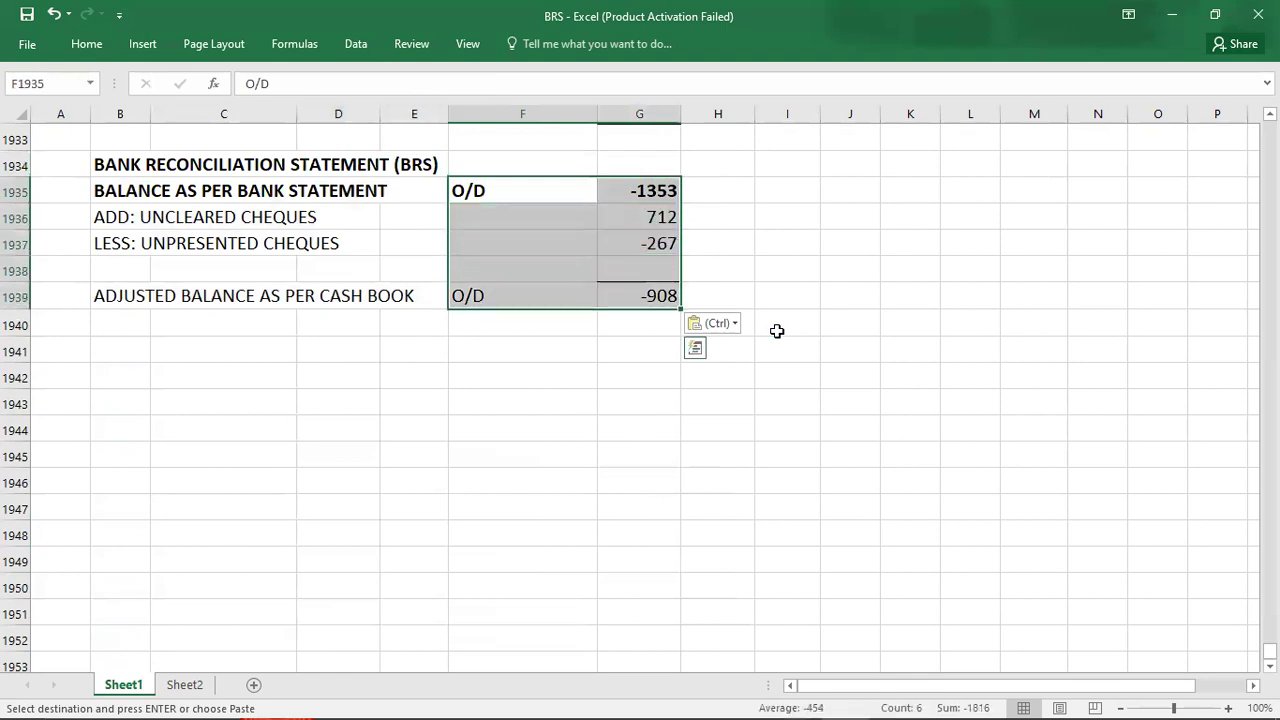
key(Delete)
Check question 225's opening bank statement balance in the PDF and enter 950 in K1935 of the workbook.
key(alt+Tab)
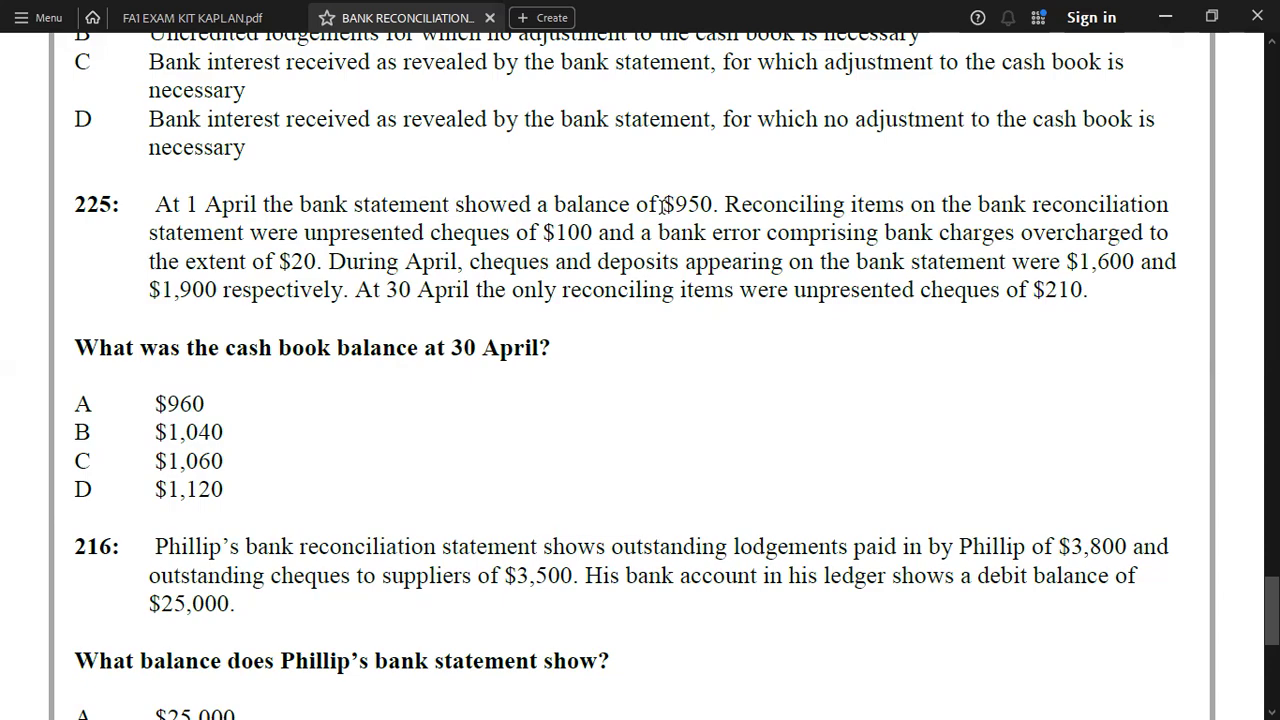
key(alt+Tab)
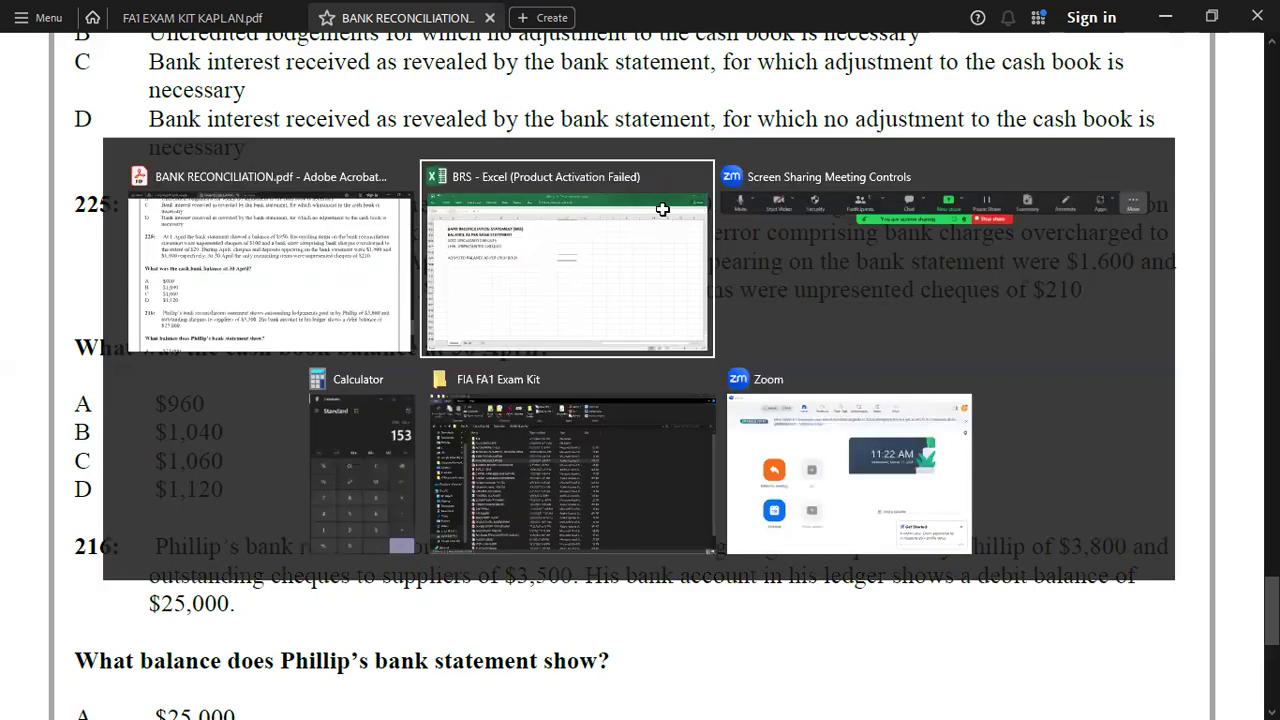
click(925, 181)
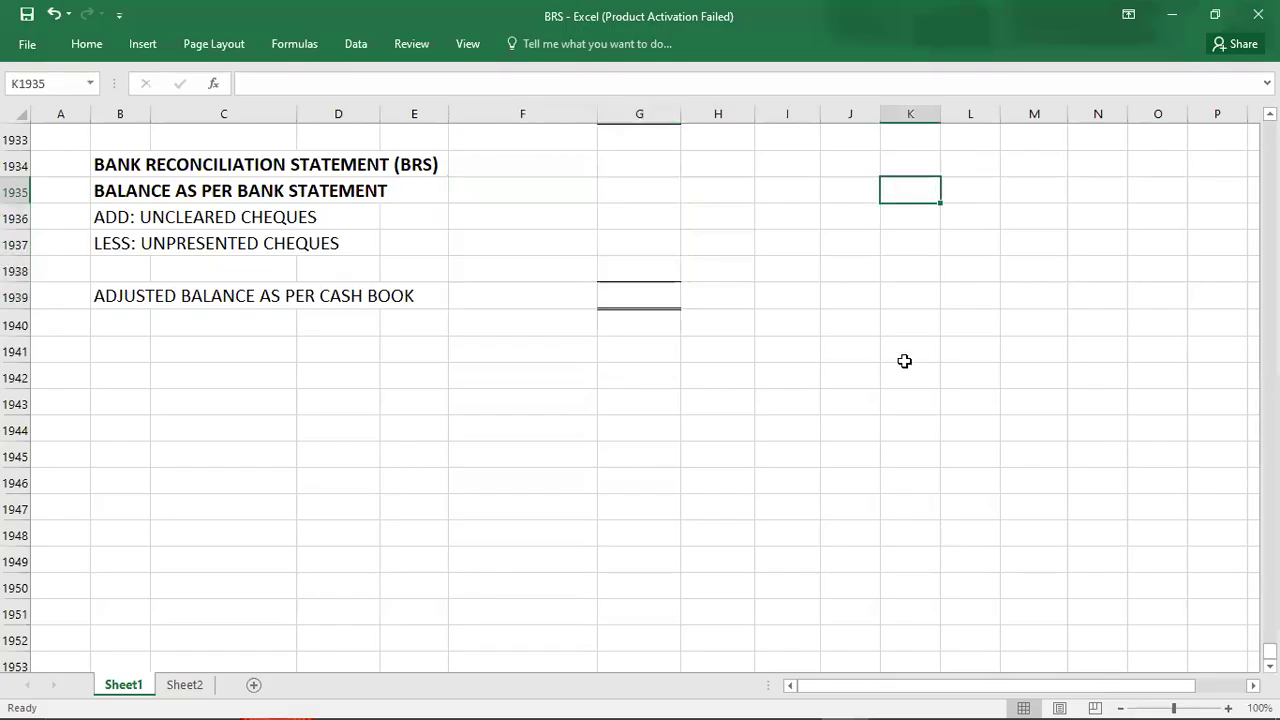
text(950)
key(Return)
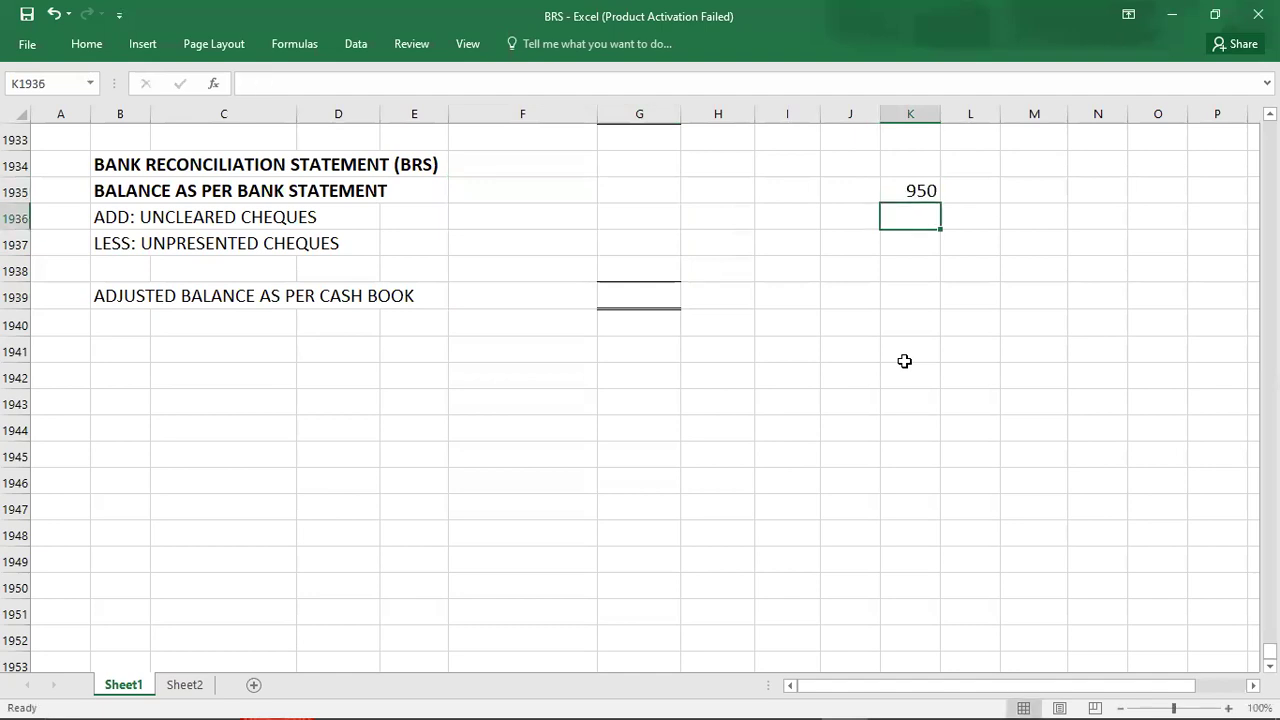
Look up April's cheques and deposits in question 225 and enter -1600 in K1936 and 1900 in K1937.
key(alt+Tab)
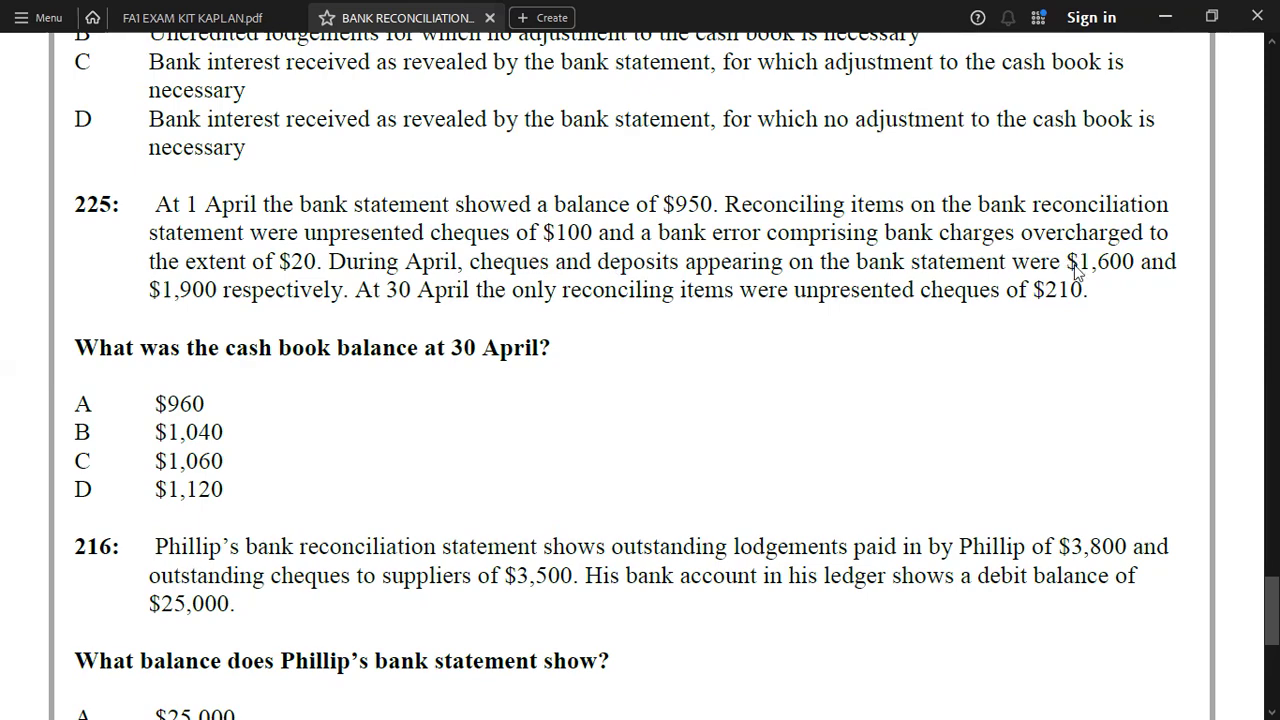
key(alt+Tab)
text(-1600)
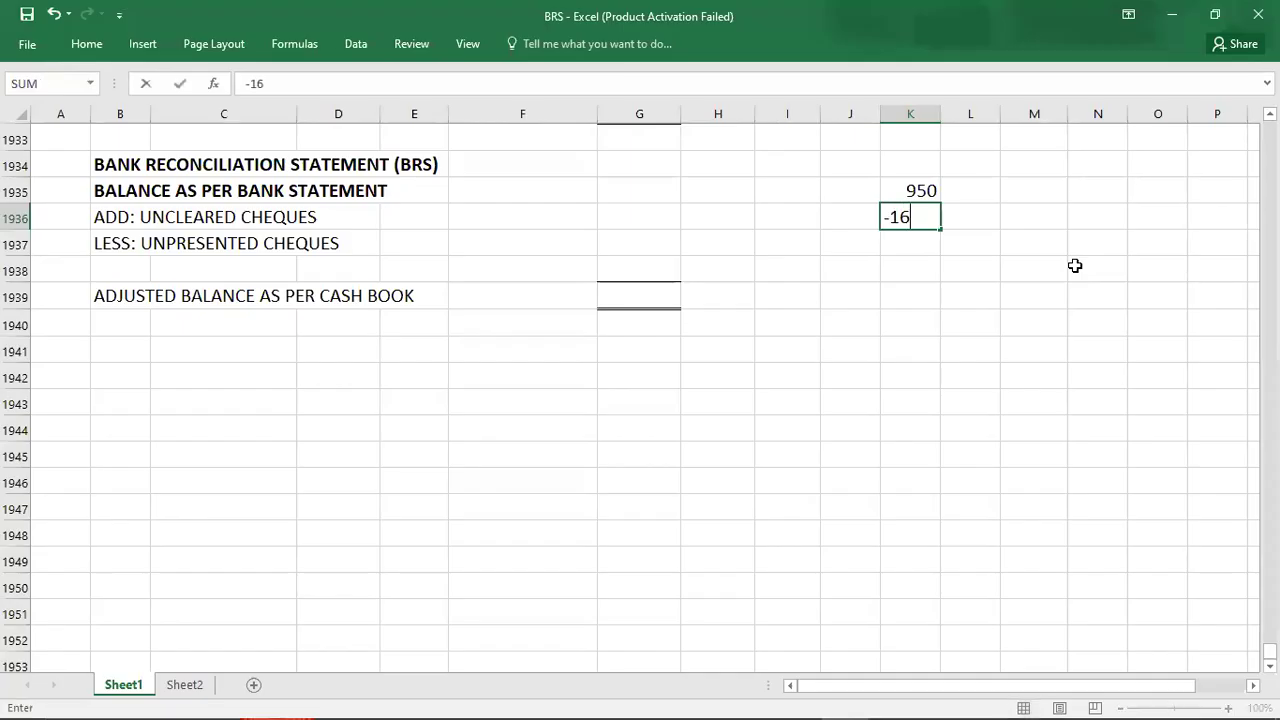
key(Return)
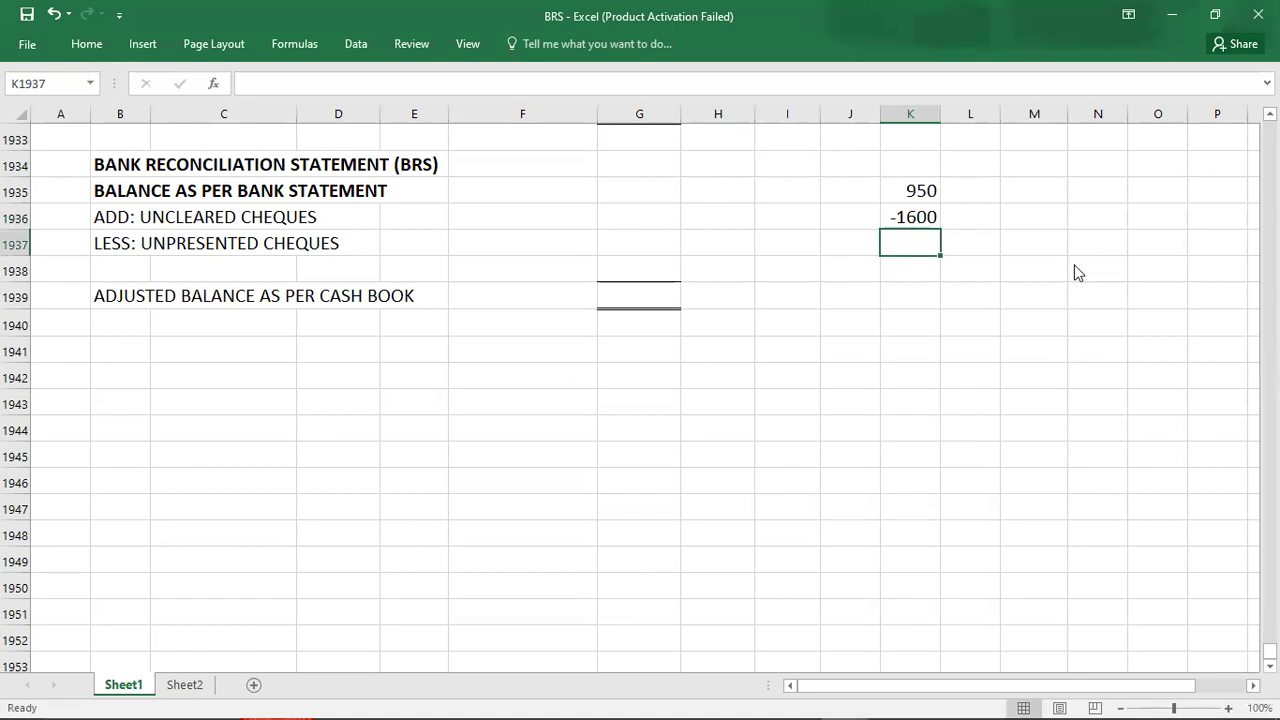
key(alt+Tab)
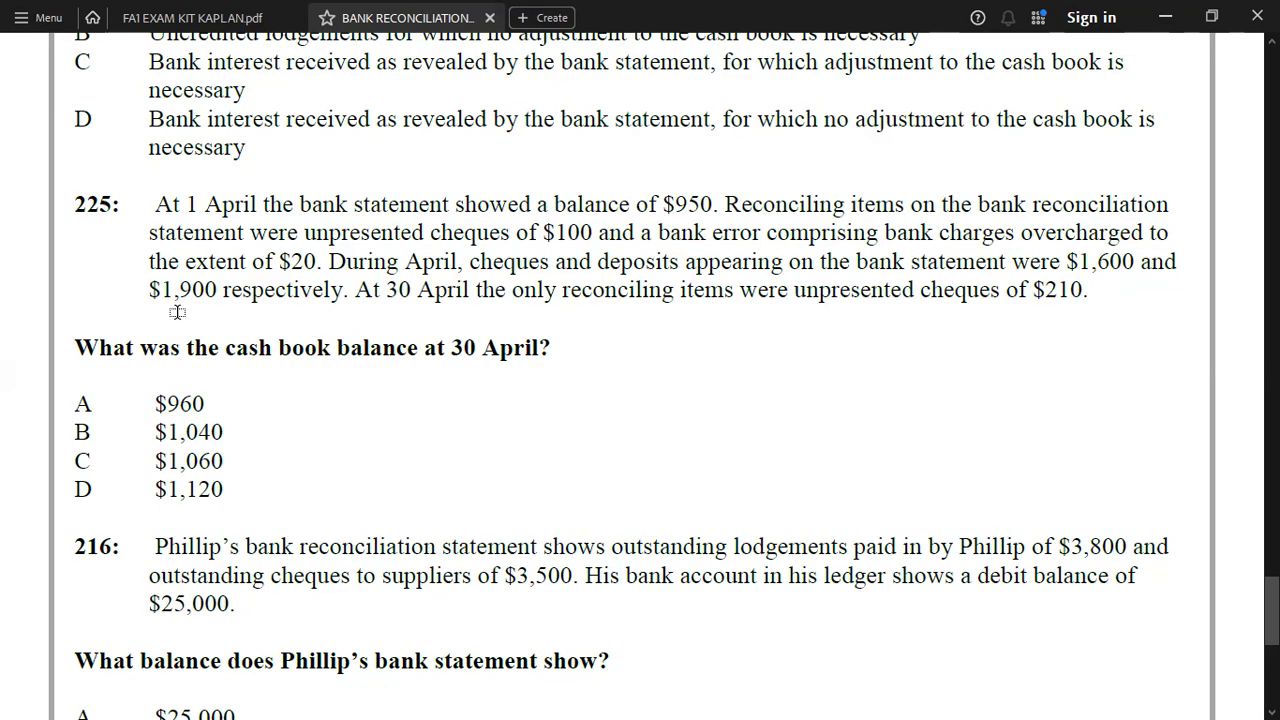
key(alt+Tab)
text(1900)
key(Return)
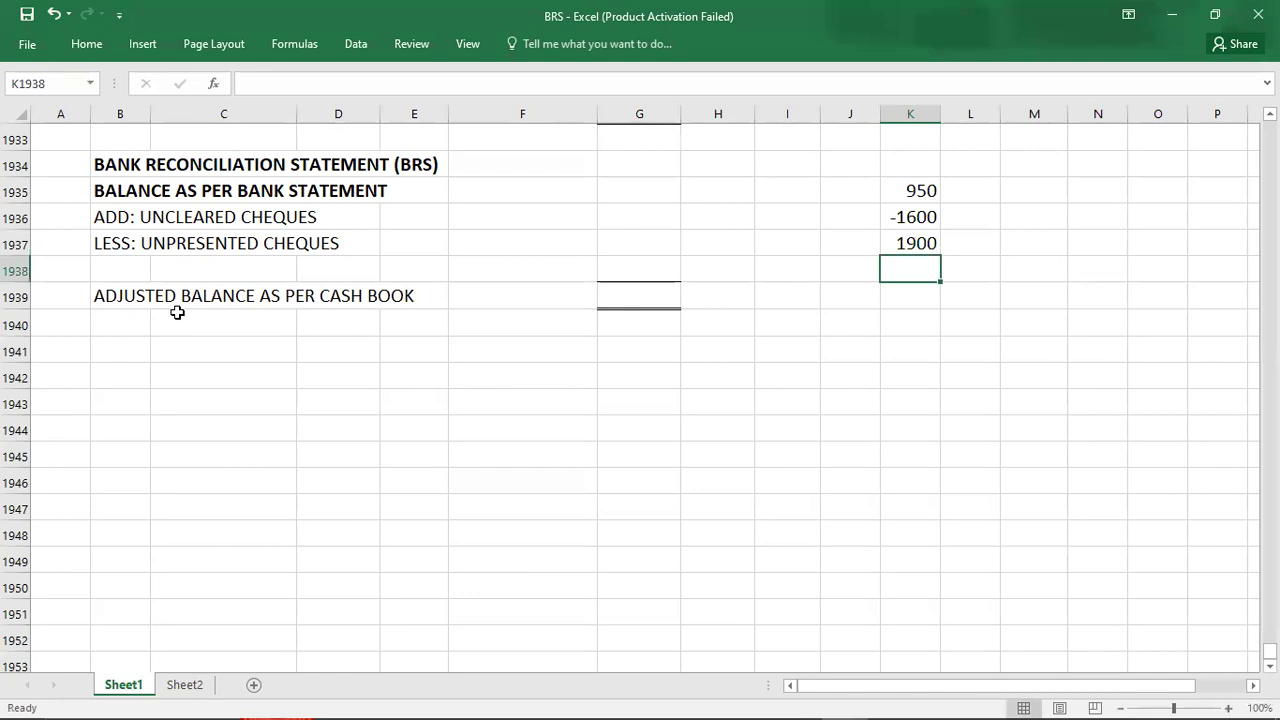
Enter the date 4/1 in J1935 beside the 950 opening balance.
key(Up)
key(Up)
key(Up)
key(Left)
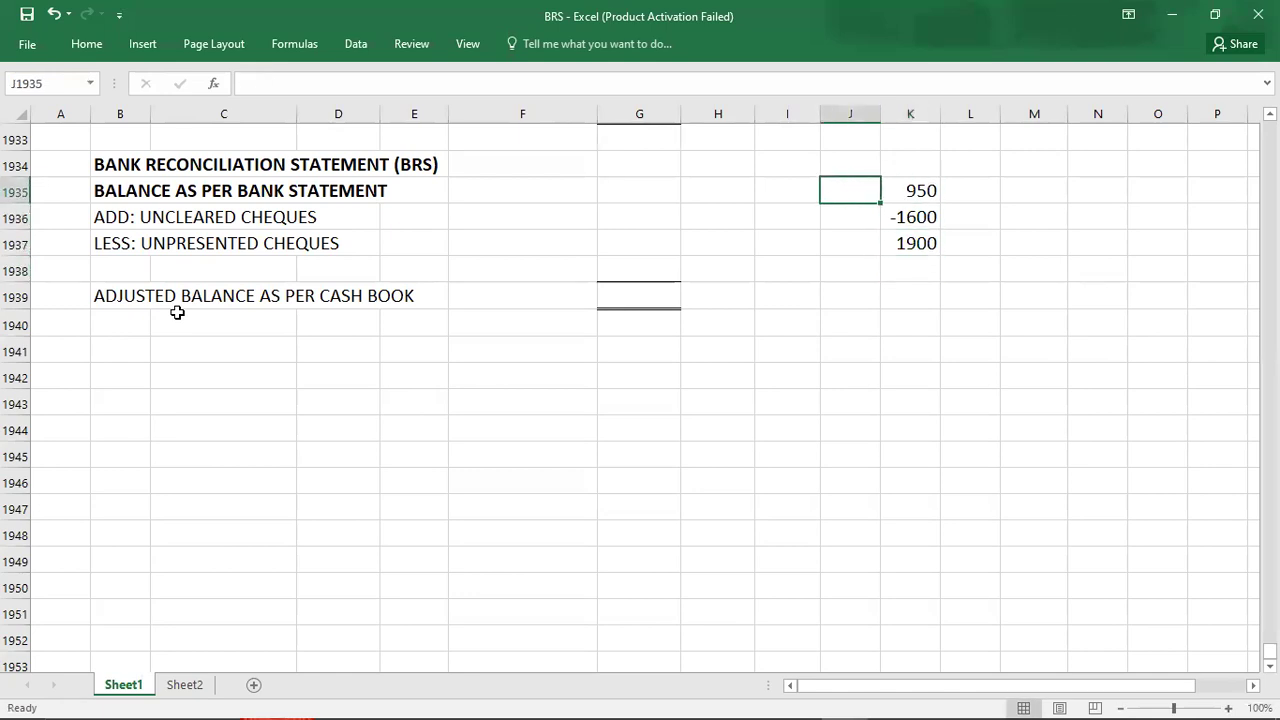
text(4/)
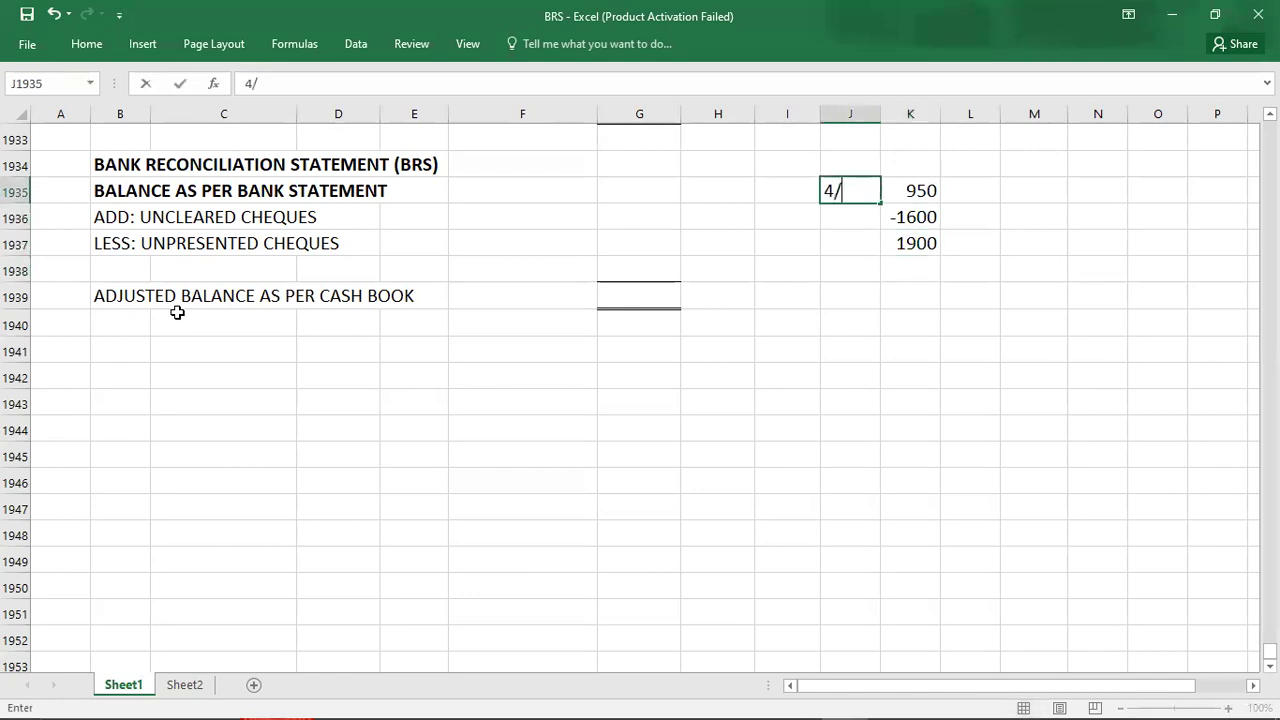
key(Up)
key(Down)
text(4/1)
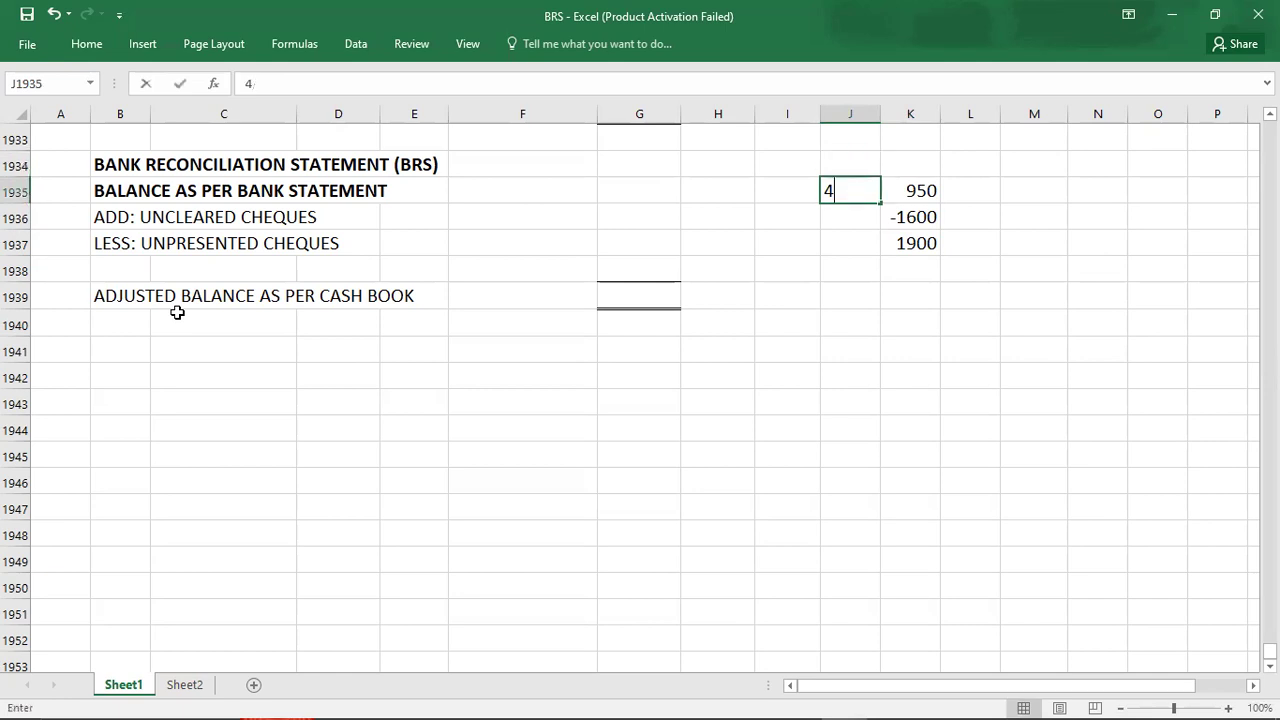
key(Return)
key(Down)
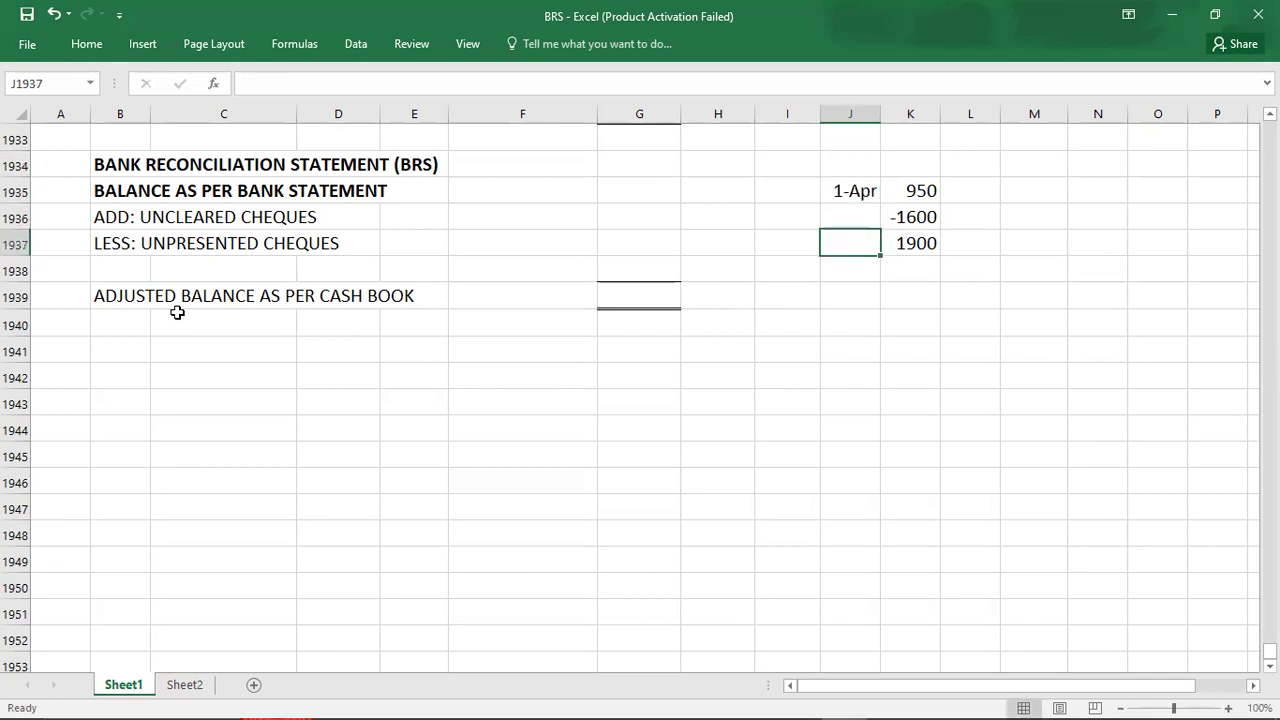
text(4/30)
key(ctrl+Return)
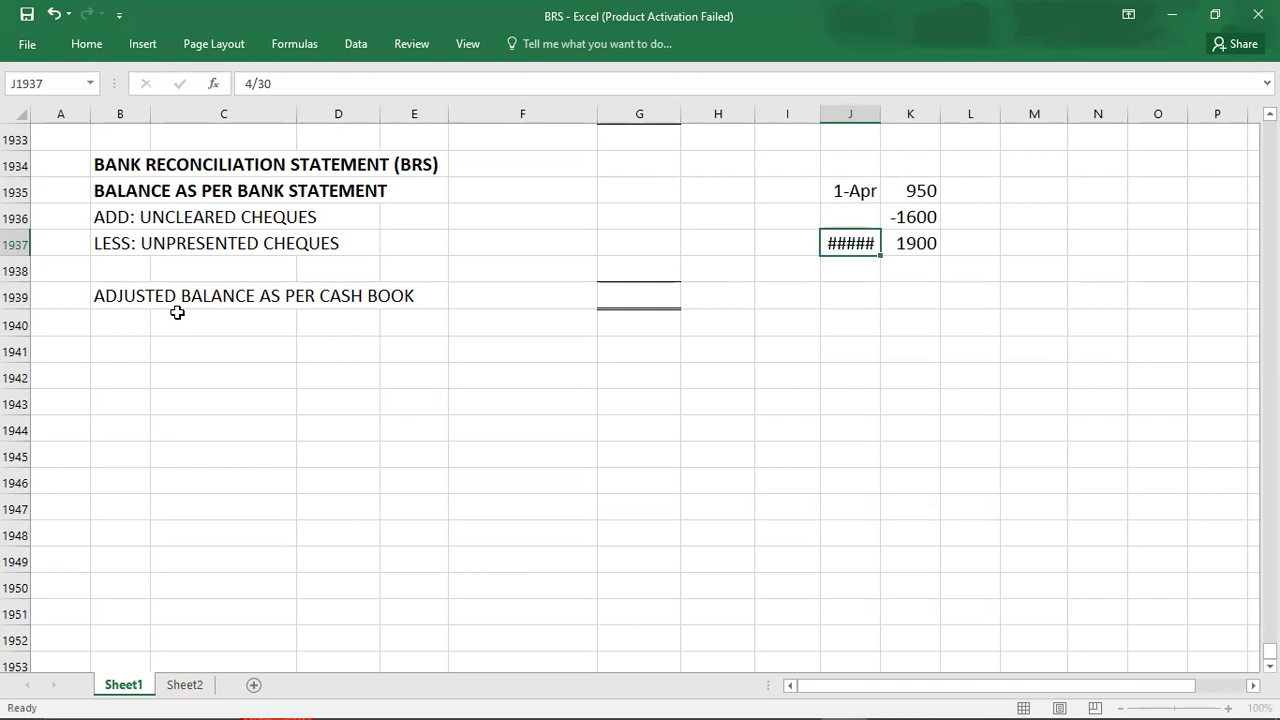
key(Return)
key(Up)
key(Delete)
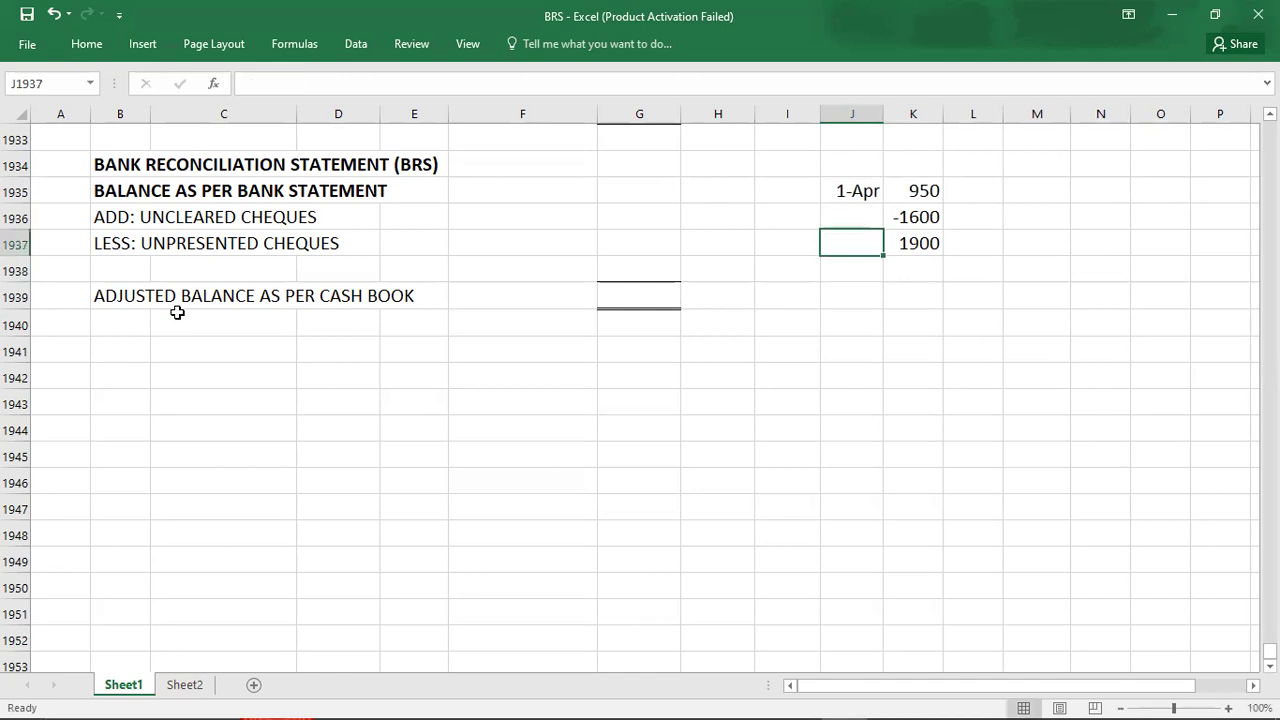
Total K1935:K1937, enter 1250 in K1938 as the closing bank balance, and date it 4/30 in J1938.
key(Right)
key(Up)
key(Up)
key(shift+Down)
key(shift+Down)
key(Down)
key(Down)
key(Down)
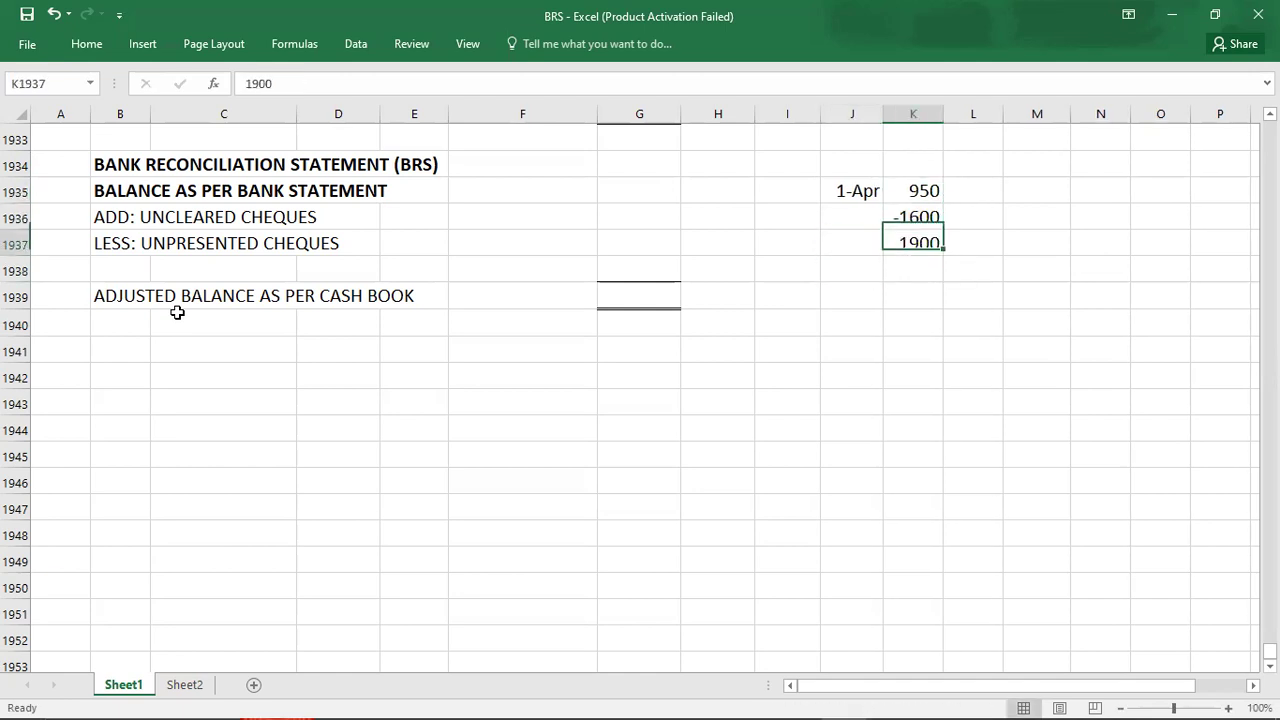
text(1250)
key(Left)
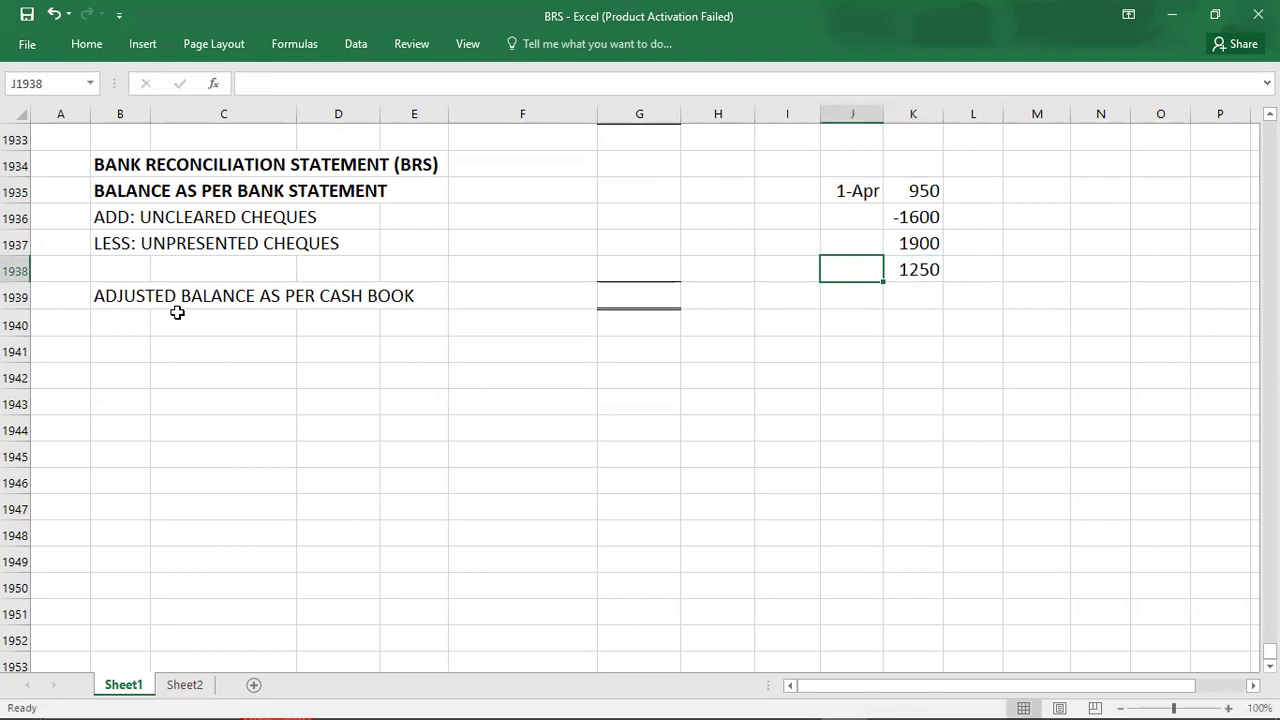
text(4/30)
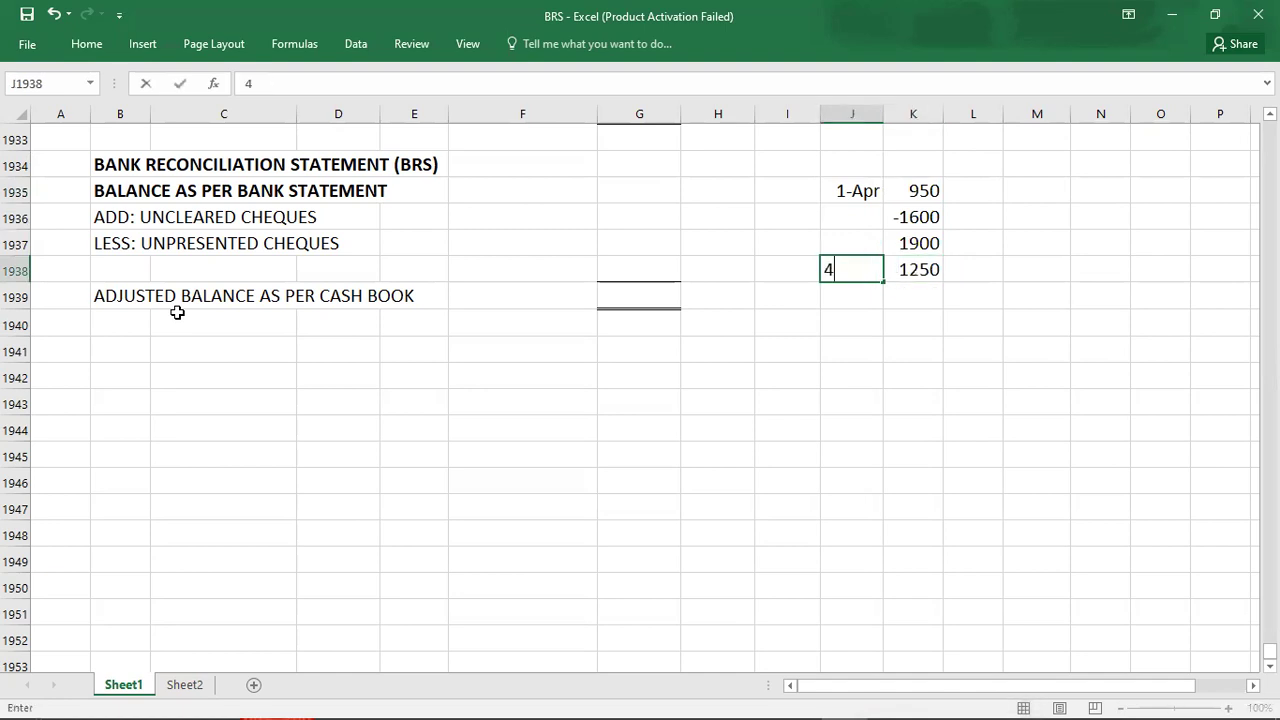
key(Return)
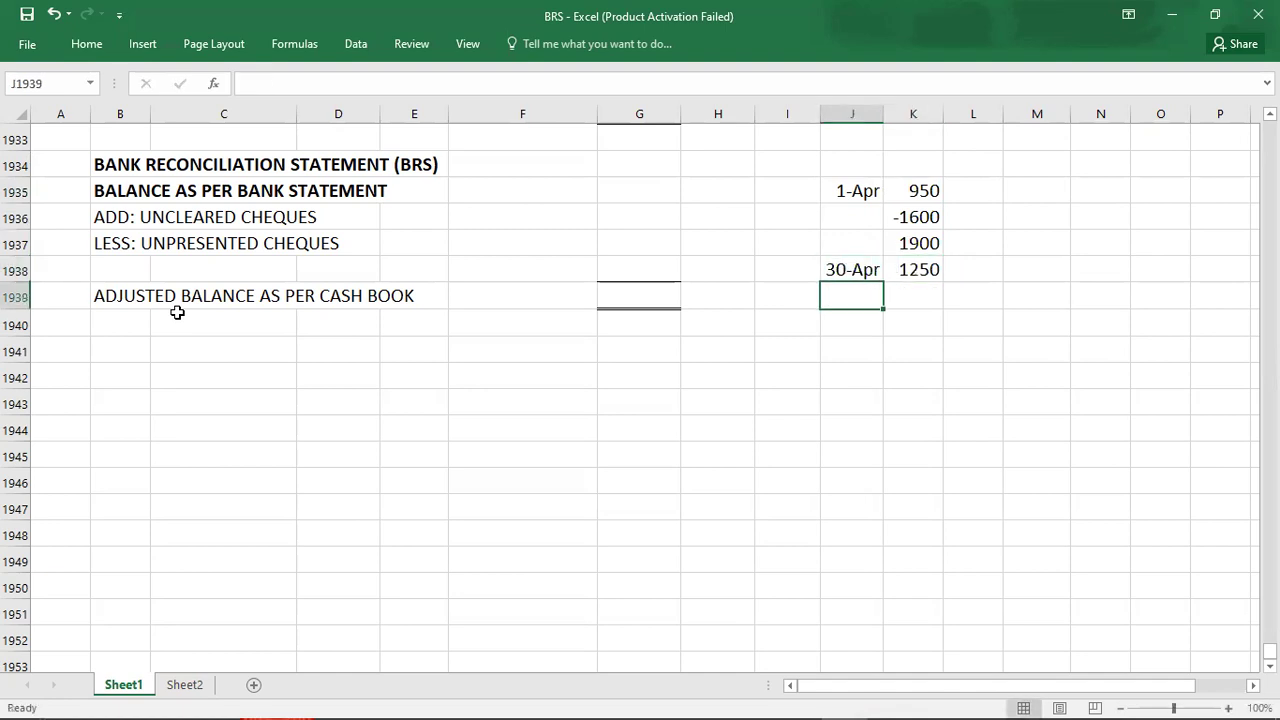
Fill in the reconciliation statement with the bank balance 1250 in G1935 and question 225's unpresented cheques as -210 in G1937.
click(633, 194)
text(1250)
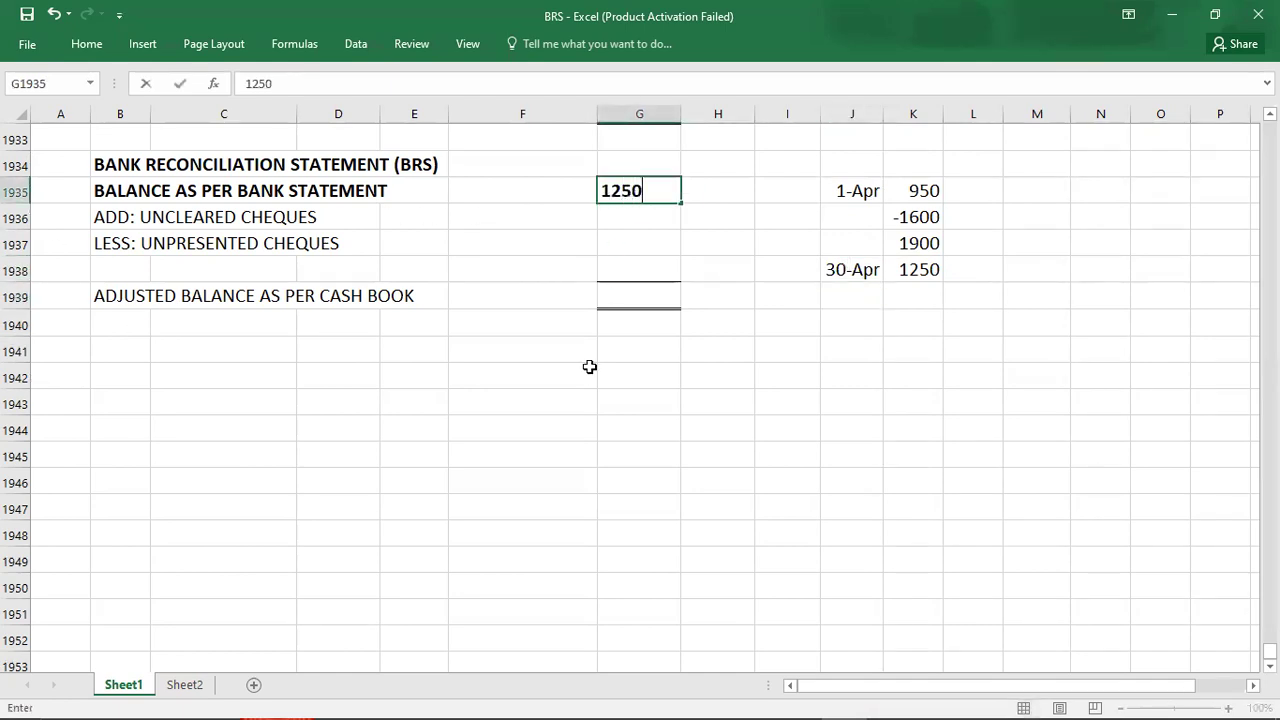
key(Return)
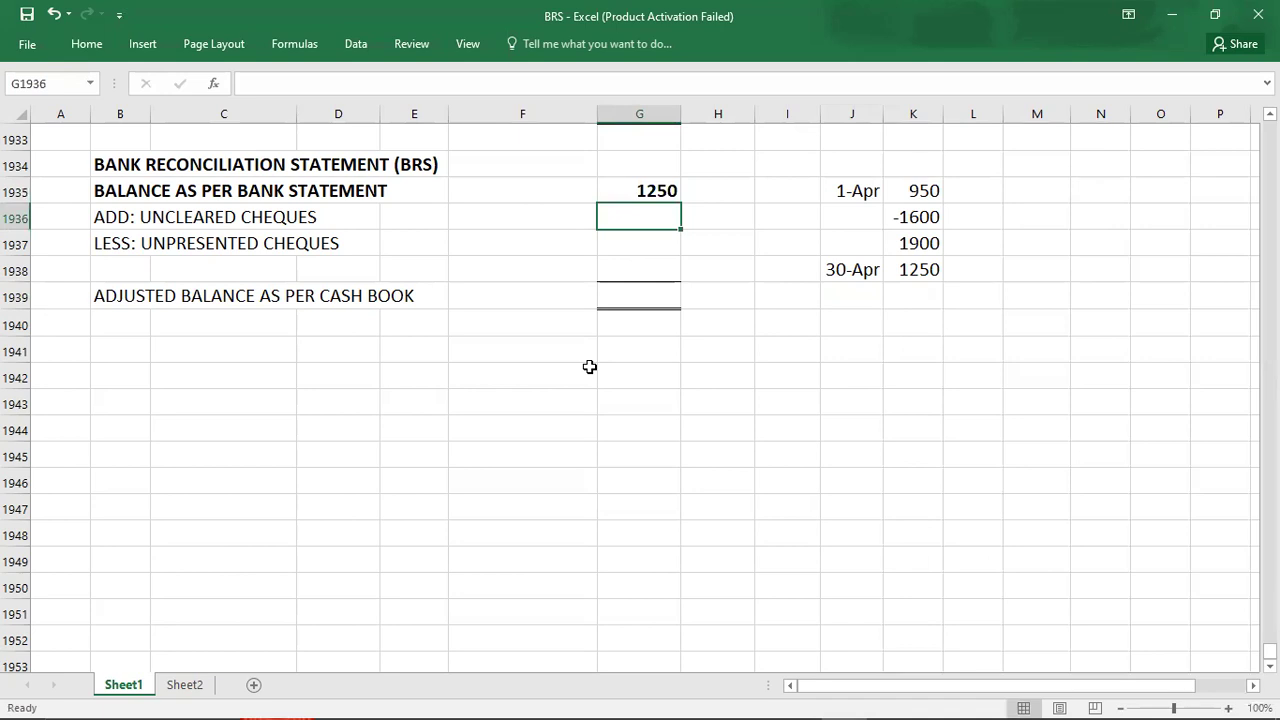
key(alt+Tab)
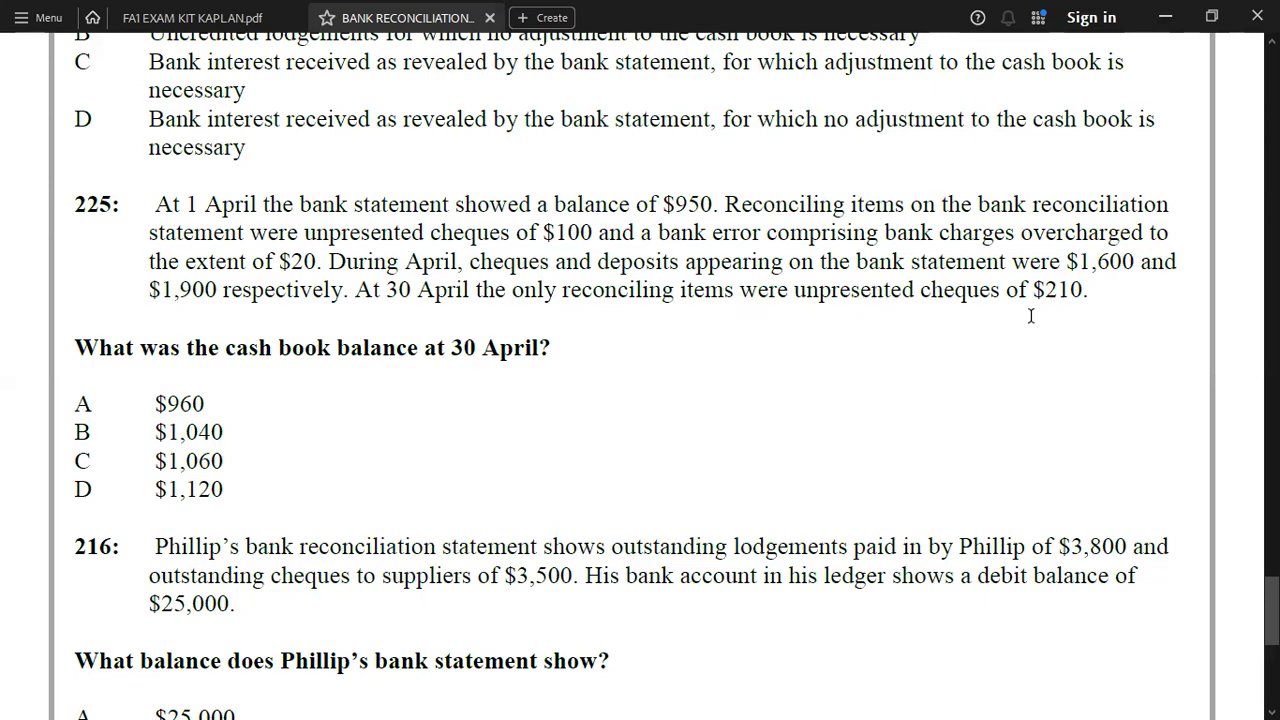
key(alt+Tab)
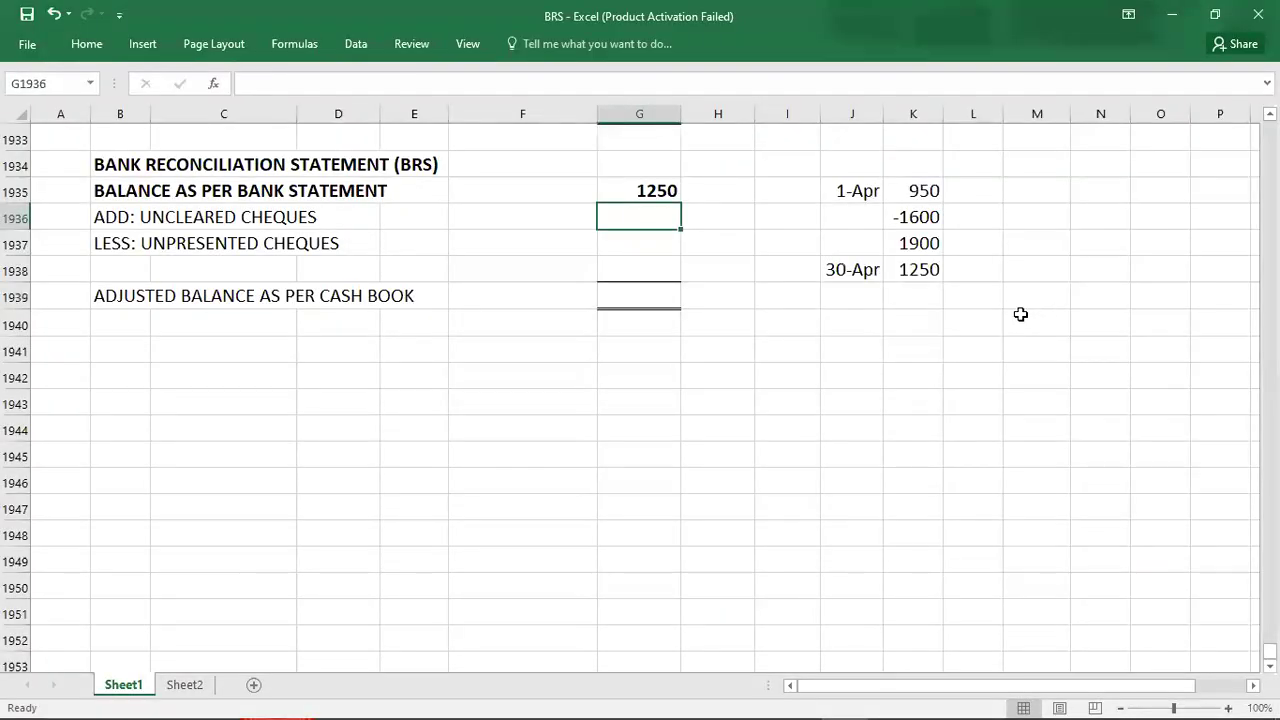
click(662, 250)
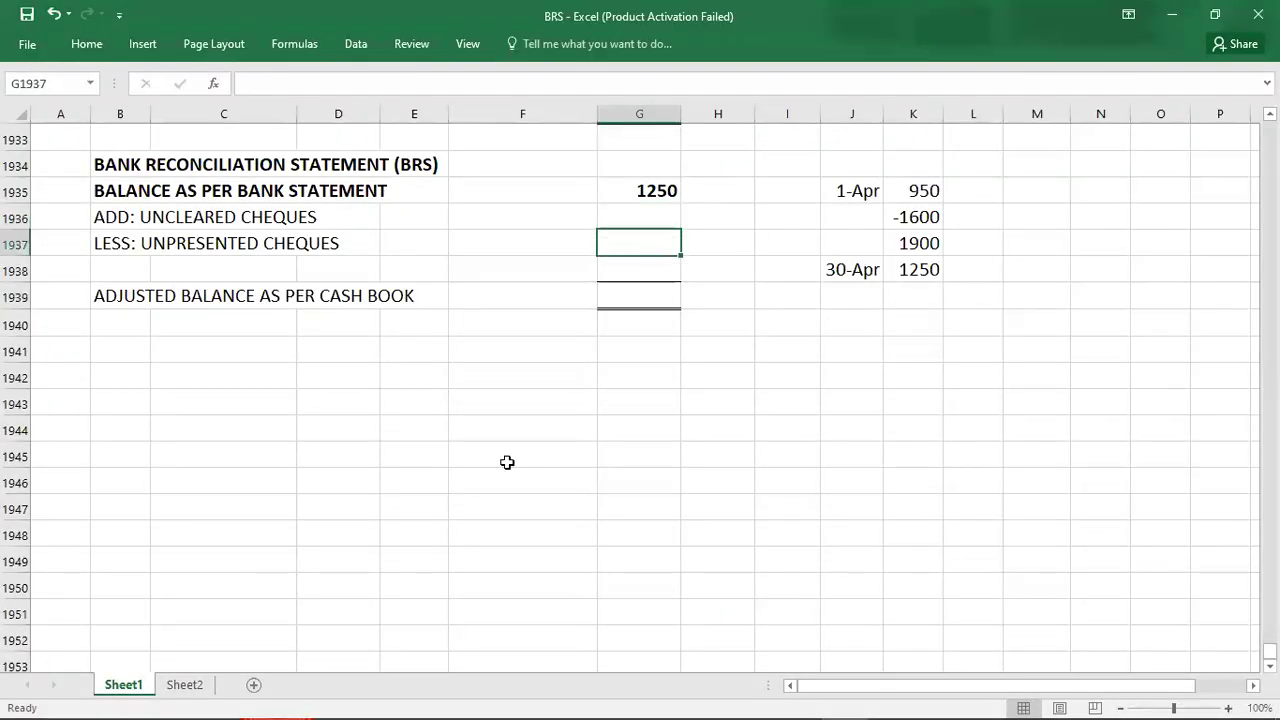
text(-210)
key(ctrl+Return)
Total G1935:G1937 and enter 1040 in G1939 as the adjusted balance as per cash book.
key(Up)
key(Up)
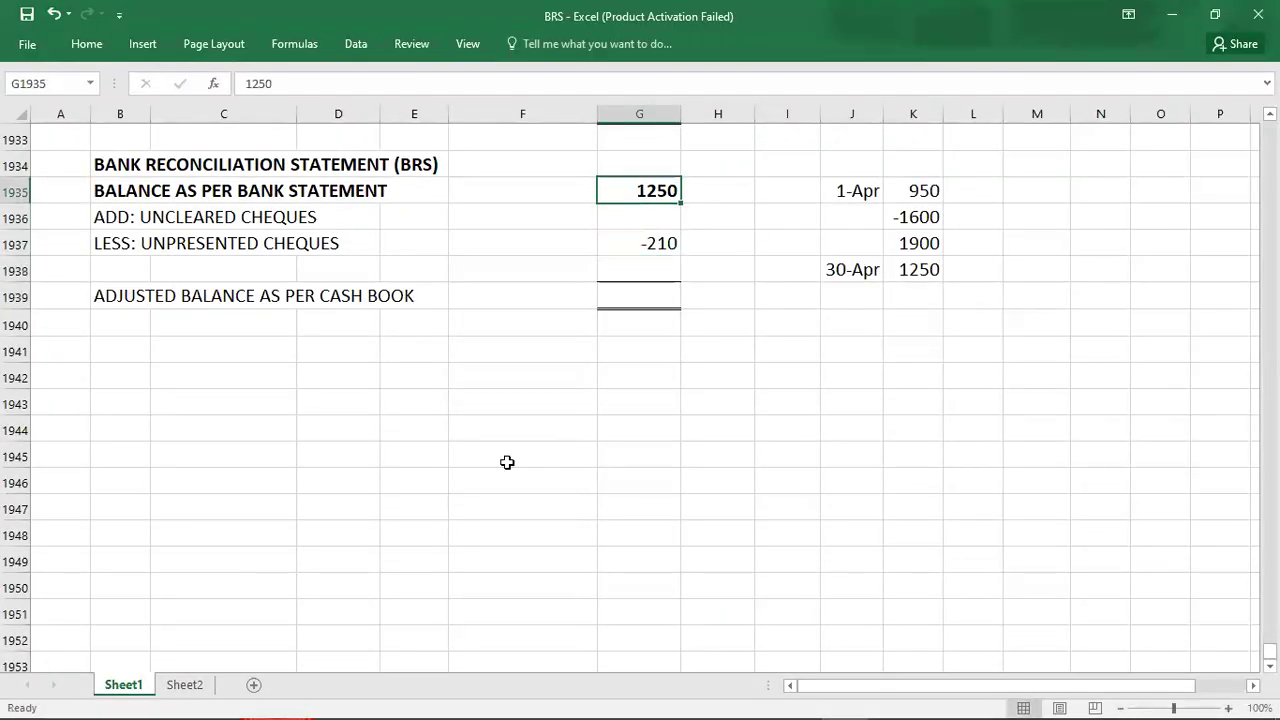
key(shift+Down)
key(shift+Down)
key(Down)
key(Down)
key(Down)
key(Down)
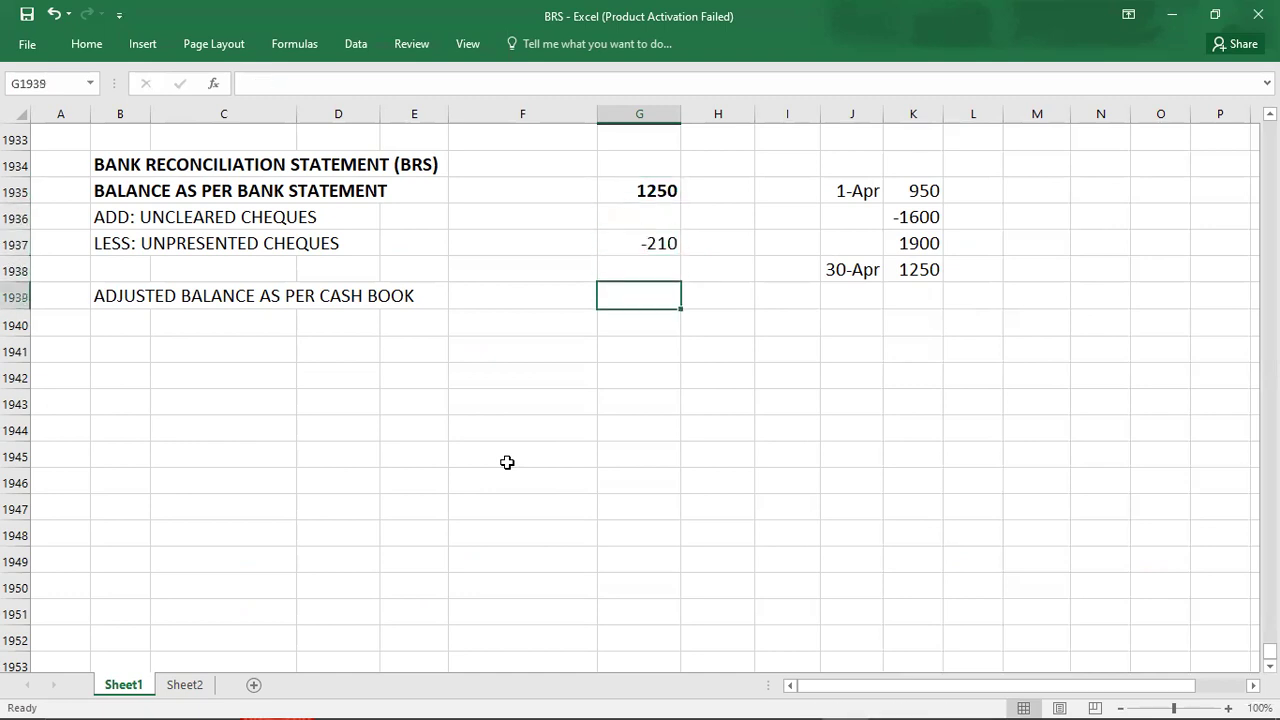
text(1040)
key(Return)
Check question 225's answer options in the PDF and record B in A1934 beside its reconciliation statement.
key(Left)
key(Left)
key(Left)
key(Left)
key(Left)
key(Left)
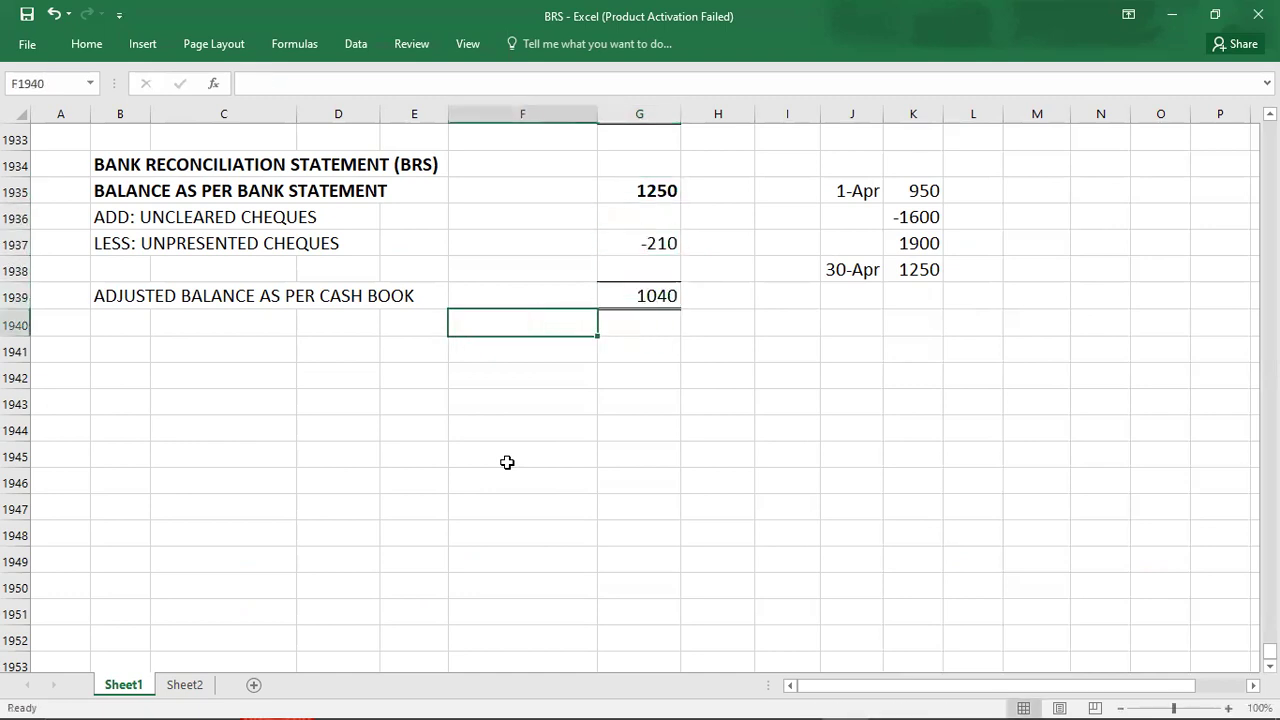
key(Up)
key(Up)
key(Up)
key(Up)
key(Up)
key(Up)
key(Up)
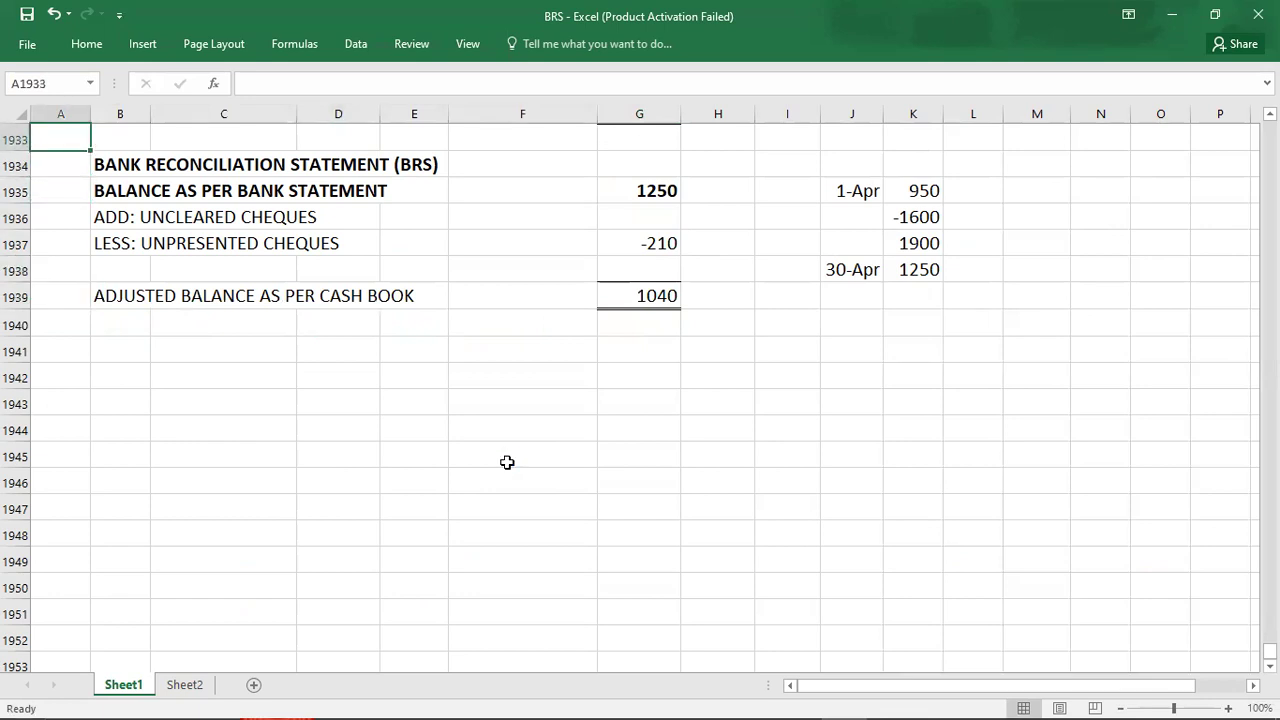
key(alt+Tab)
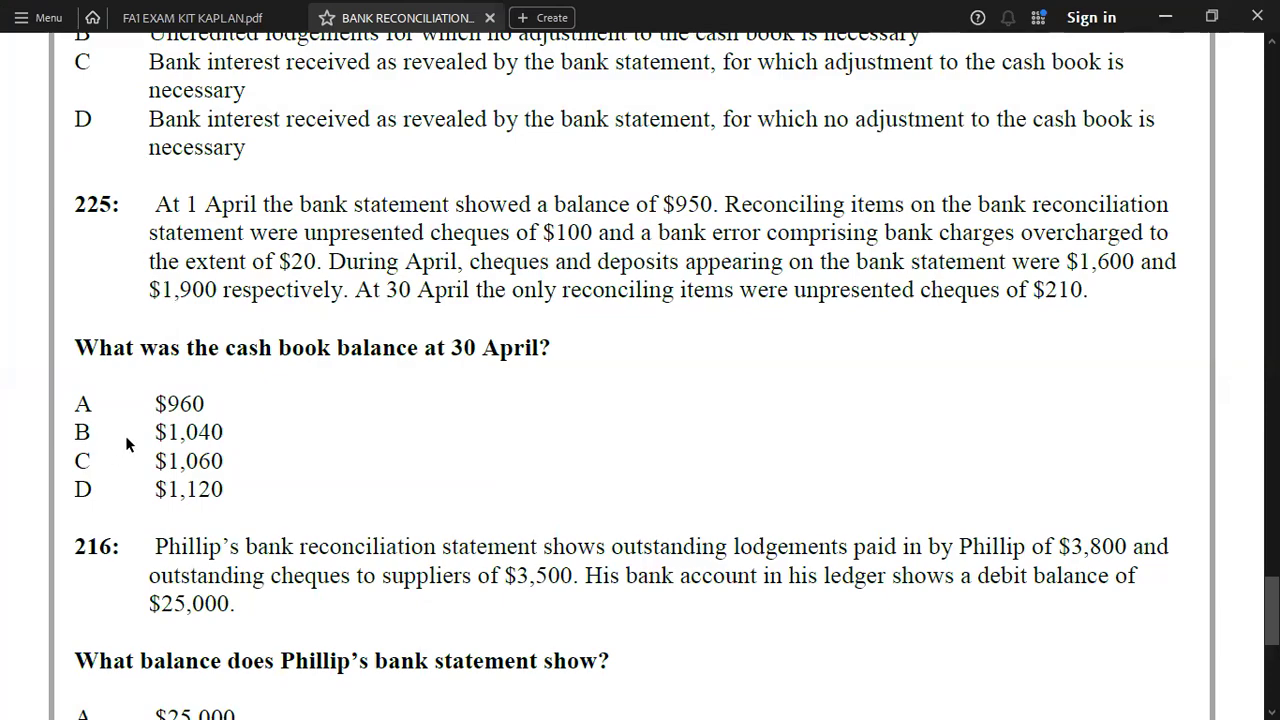
key(alt+Tab)
key(Down)
text(B)
Switch to the bank reconciliation PDF and read question 216 with its answer options.
key(Down)
key(Down)
key(Down)
key(Down)
key(Down)
key(Down)
key(Down)
key(Down)
key(Down)
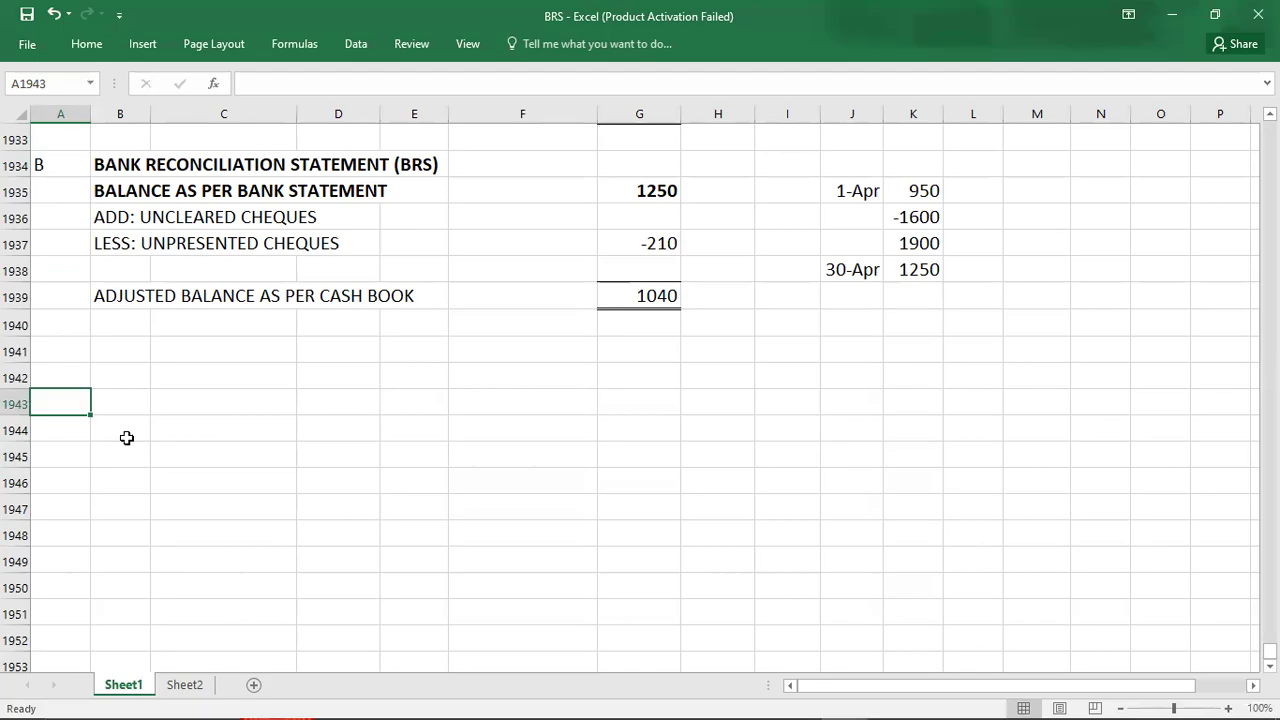
key(alt+Tab)
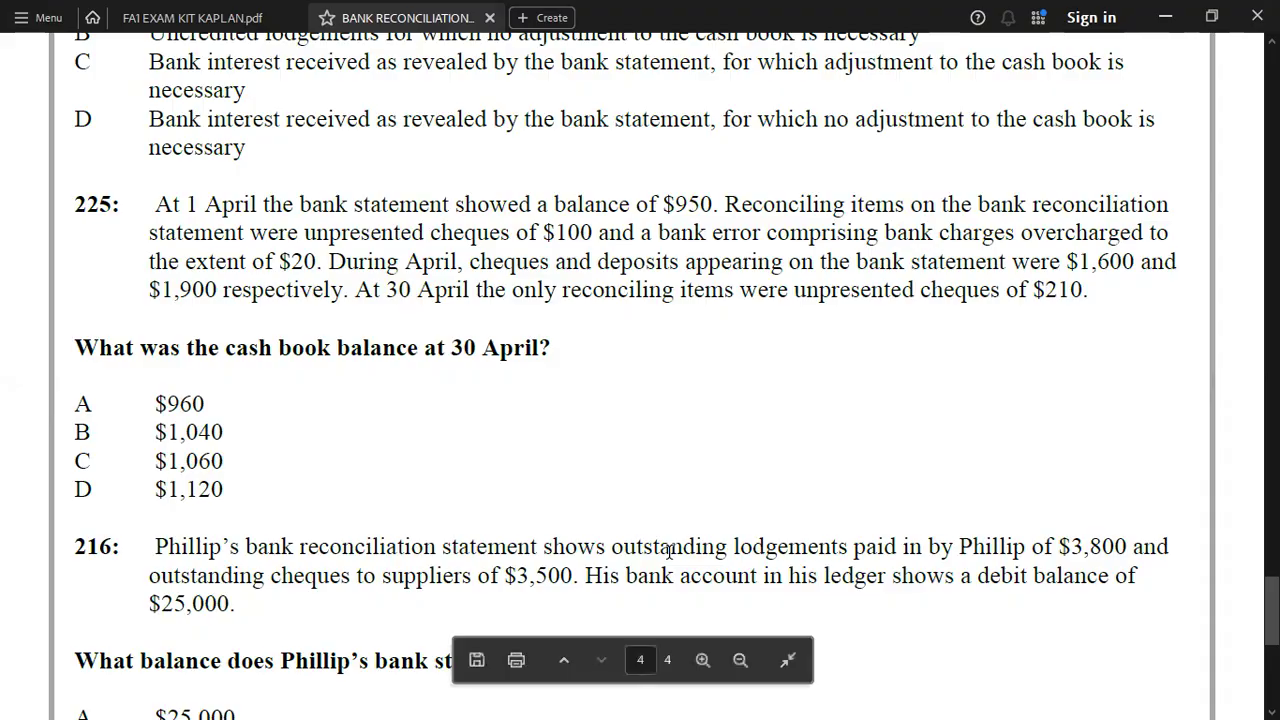
key(alt+Tab)
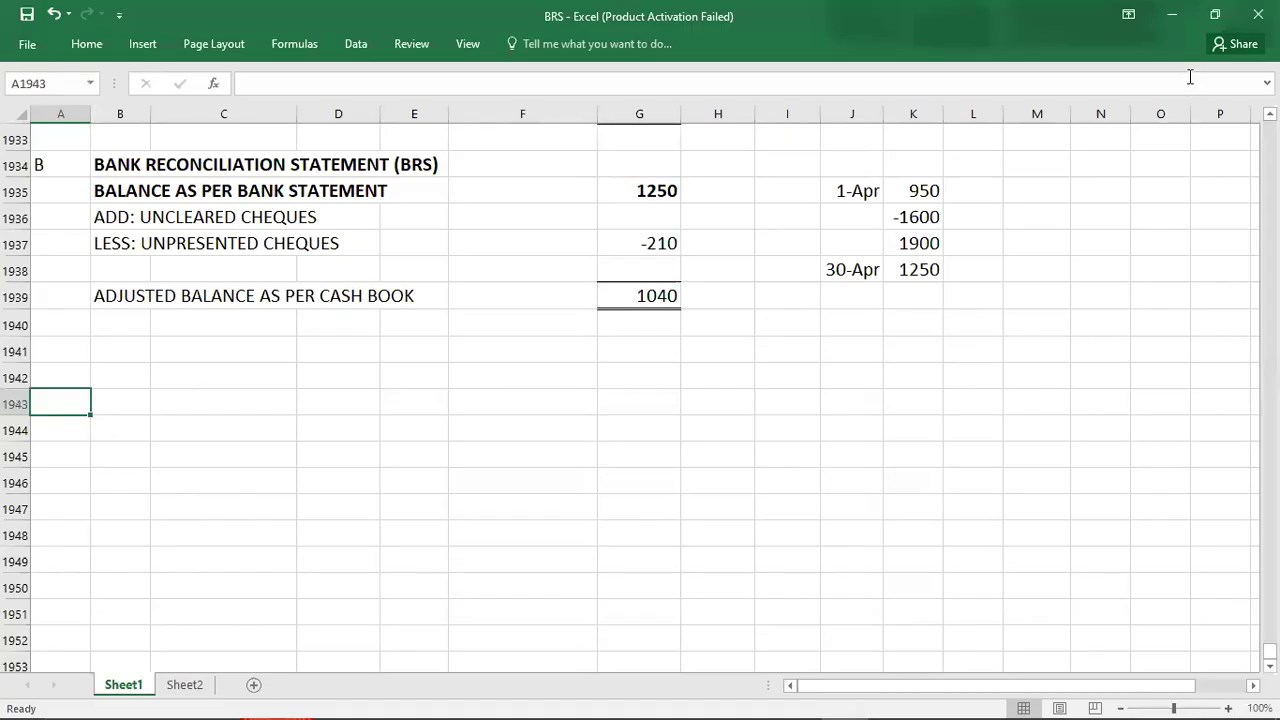
key(alt+Tab)
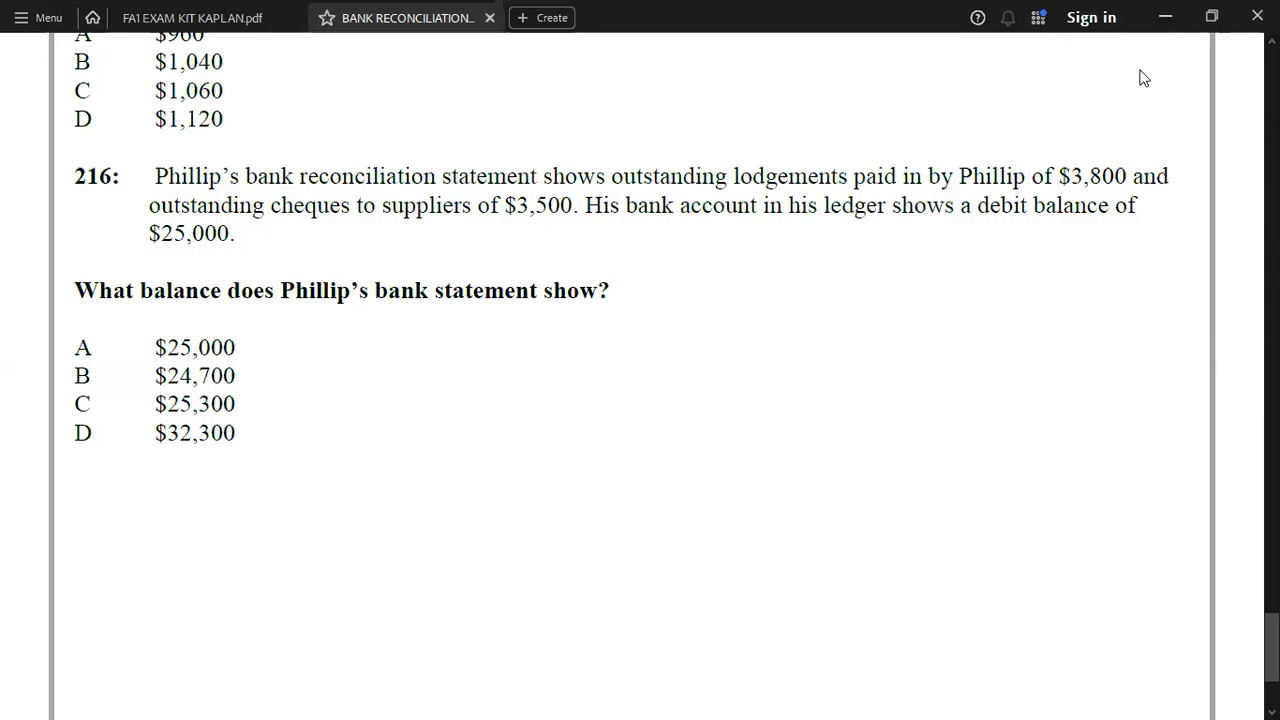
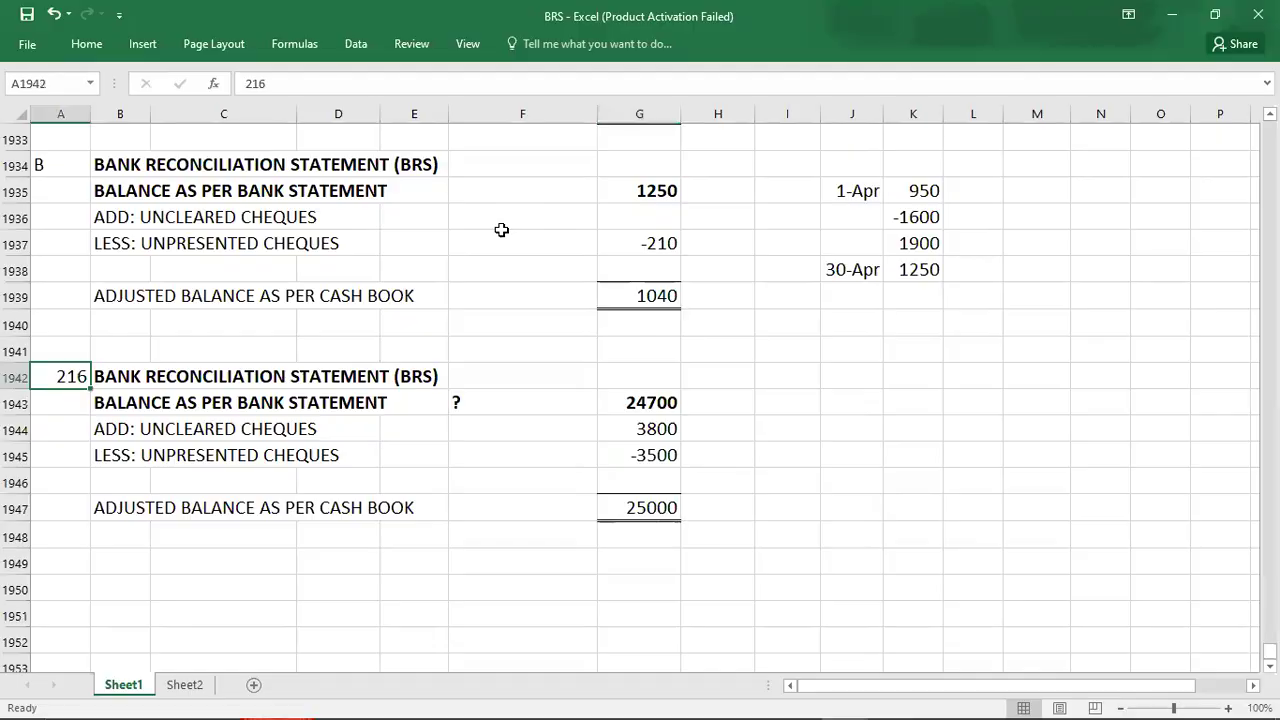
Record B in A1943 as the answer to question 216 and save the workbook.
text(B)
key(Return)
key(Return)
key(Down)
key(Down)
key(Down)
key(Down)
key(Down)
key(Down)
key(Down)
key(Up)
key(Up)
key(ctrl+s)
key(Down)
key(Down)
key(Down)
key(Down)
key(Down)
key(Down)
key(Down)
key(Down)
key(Down)
key(Down)
key(Down)
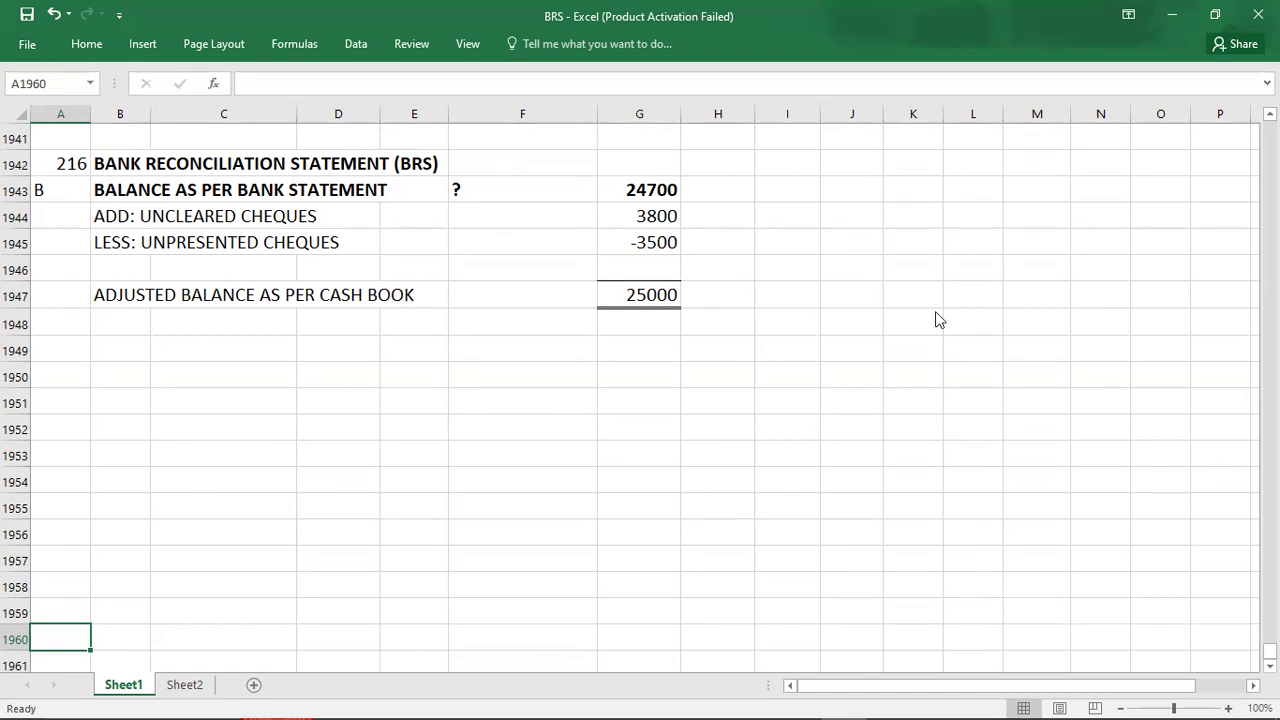
Switch to the bank reconciliation PDF and look back through its questions from 228 to the last one, 216.
key(alt+Tab)
key(alt+Tab)
key(alt+Tab)
scroll(934, 312, down, 10)
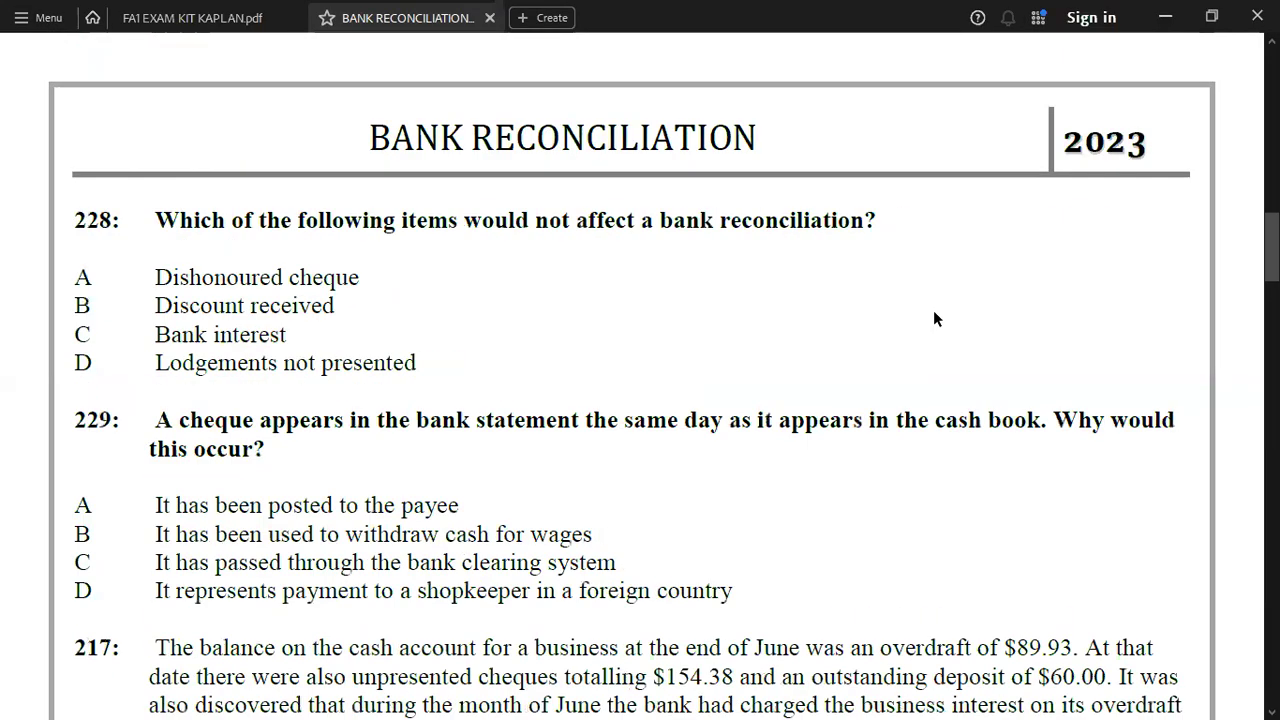
scroll(934, 318, down, 10)
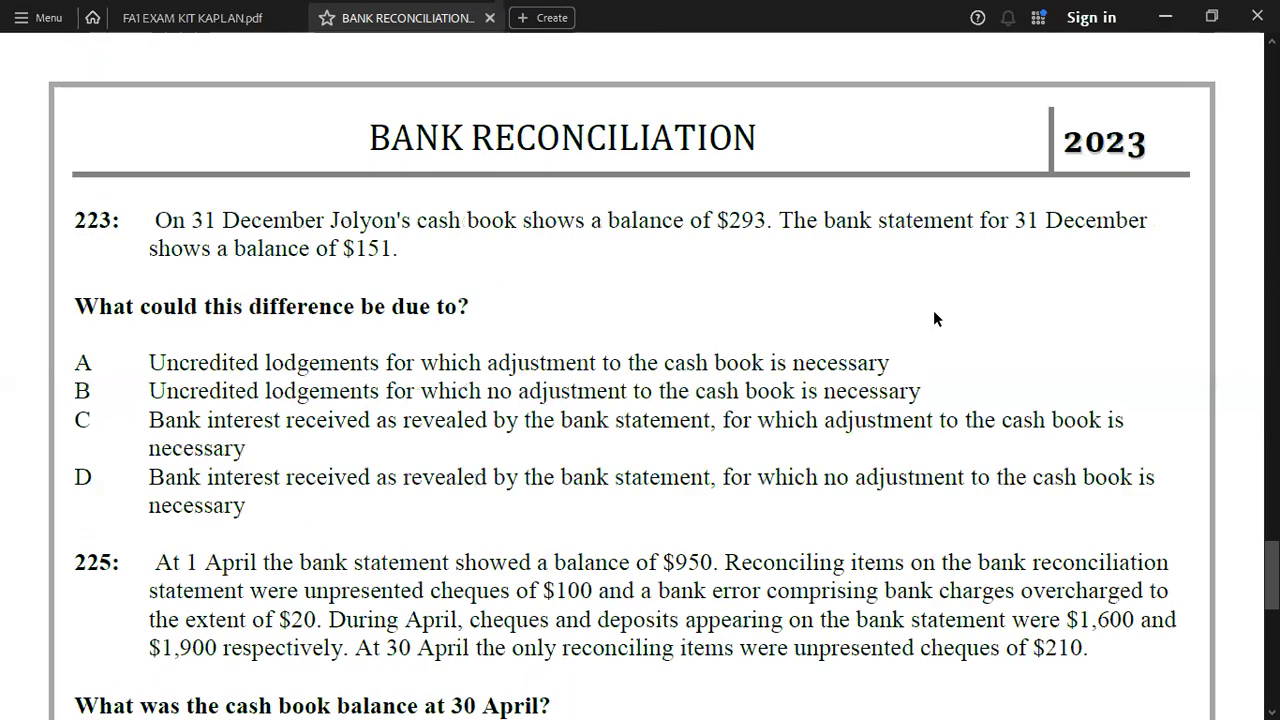
scroll(934, 318, up, 5)
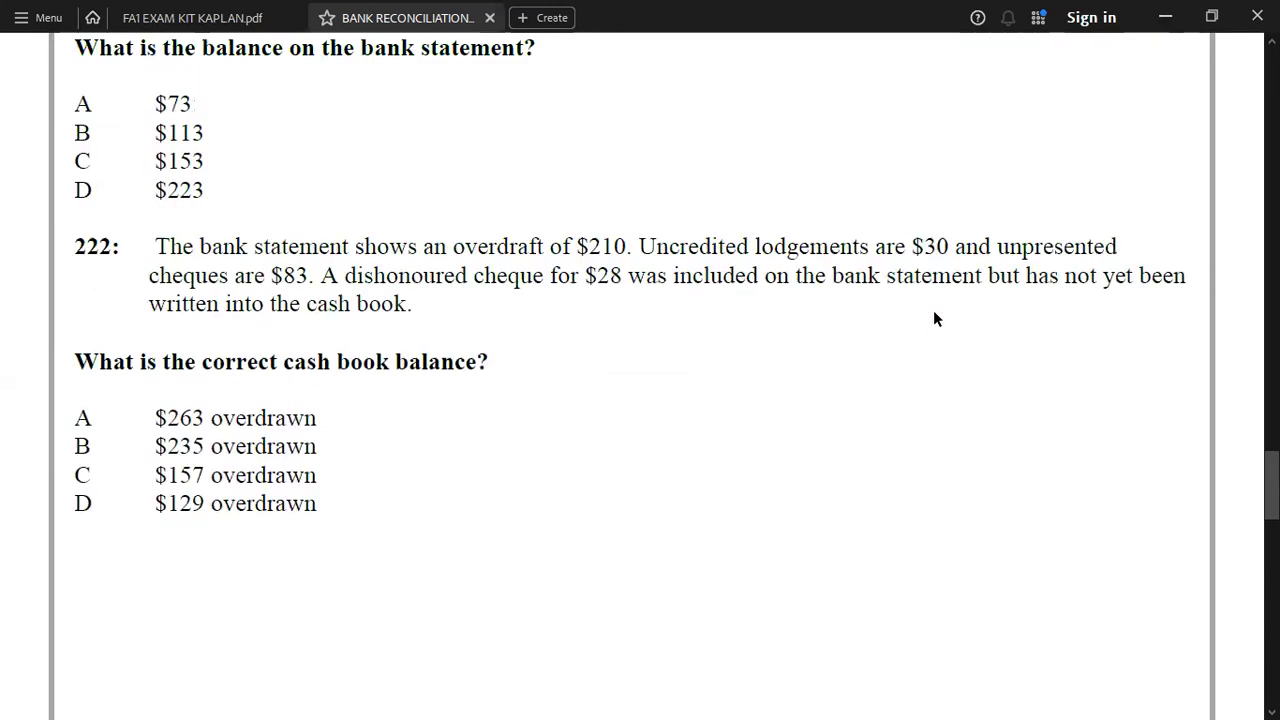
scroll(934, 318, down, 5)
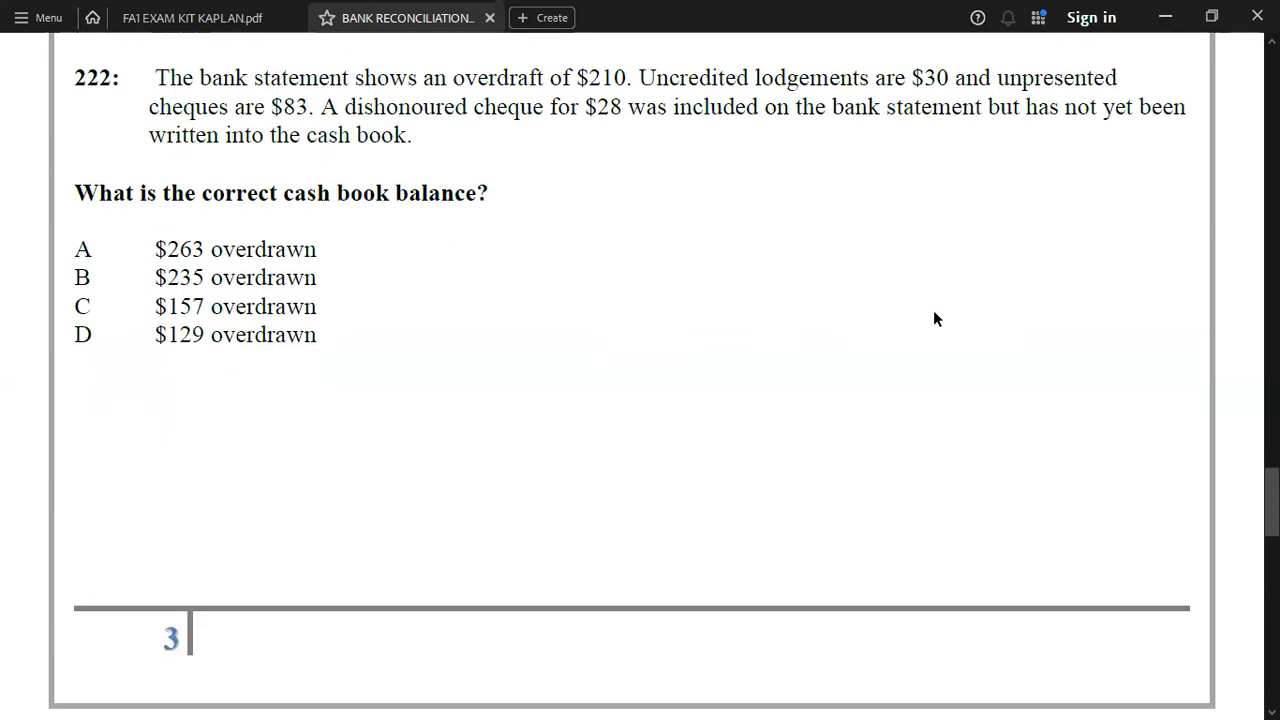
scroll(934, 318, down, 8)
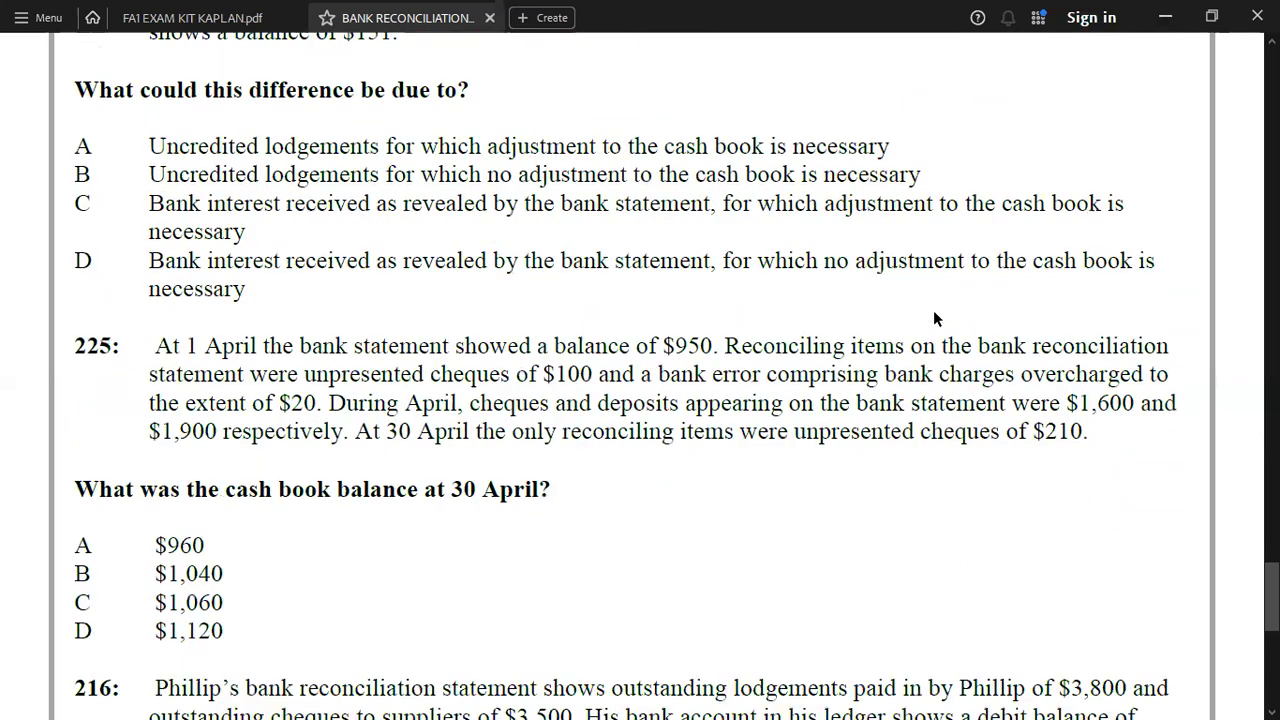
scroll(935, 318, down, 4)
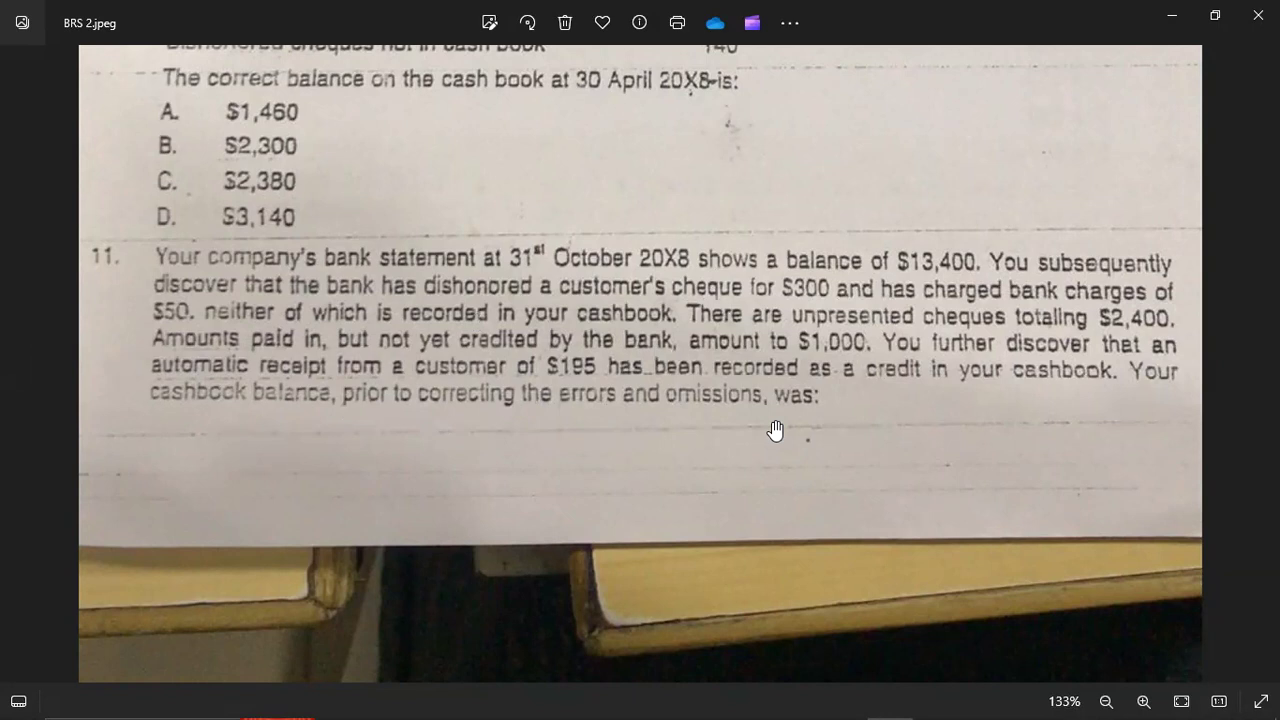
Switch to the BRS workbook and look back through the earlier solutions on Sheet1, from question 221 up to Q.10.
key(alt+Tab)
key(alt+Tab)
key(alt+Tab)
key(Up)
key(Up)
key(Up)
key(Up)
key(Up)
key(Up)
key(Up)
key(Up)
key(Up)
key(Up)
key(Up)
key(Up)
key(Up)
key(Up)
key(Up)
key(Up)
key(Up)
key(Up)
key(Up)
key(Up)
key(Up)
key(Up)
key(Up)
key(Up)
key(Up)
key(Up)
key(Up)
key(Up)
key(Up)
key(Up)
key(Up)
key(Up)
key(Up)
key(Up)
key(Up)
key(Up)
key(Up)
key(Up)
key(Up)
key(Up)
key(Down)
key(Down)
key(Down)
key(Down)
key(Down)
key(Down)
key(Down)
key(Down)
key(Down)
key(Down)
key(Down)
key(Down)
key(Up)
key(Up)
key(Up)
key(Up)
key(Up)
key(Up)
key(Up)
key(Up)
key(Up)
key(Up)
key(Up)
key(Up)
key(Up)
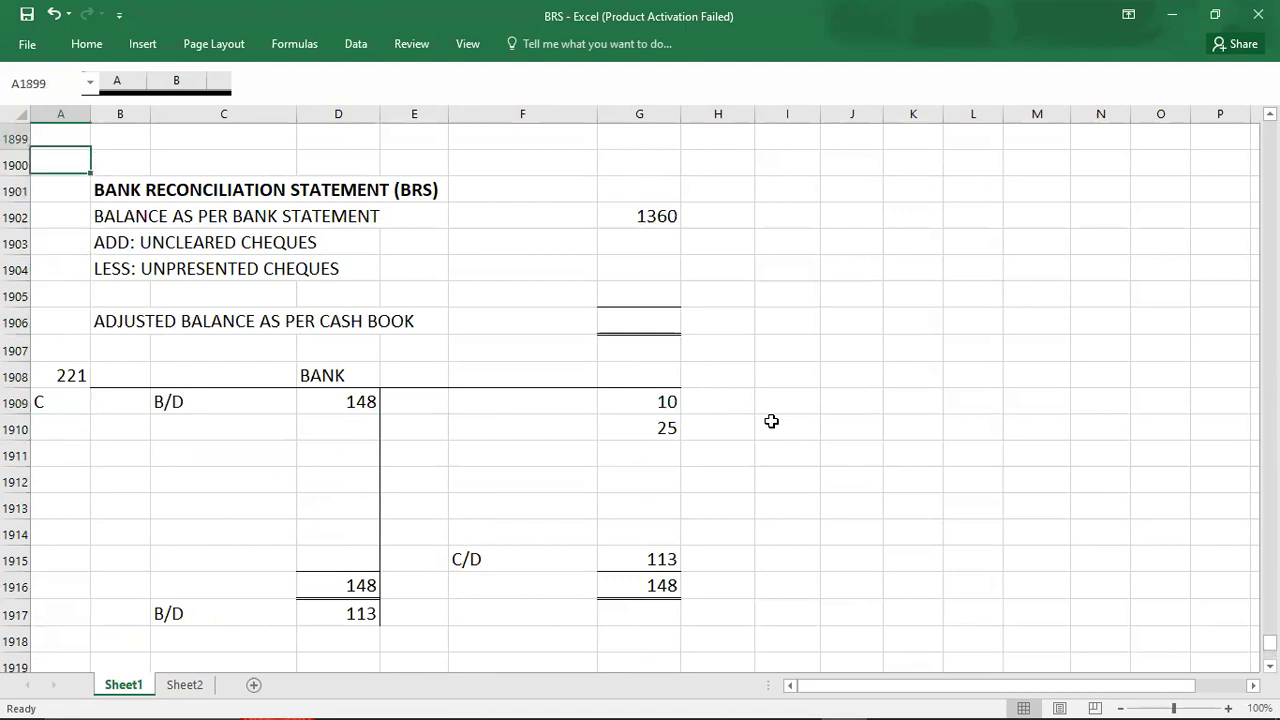
key(Up)
key(Up)
key(Up)
key(Up)
key(Up)
key(Up)
key(Up)
key(Up)
key(Up)
key(Up)
key(Up)
key(Up)
key(Up)
key(Up)
key(Up)
key(Up)
key(Up)
key(Up)
key(Up)
key(Up)
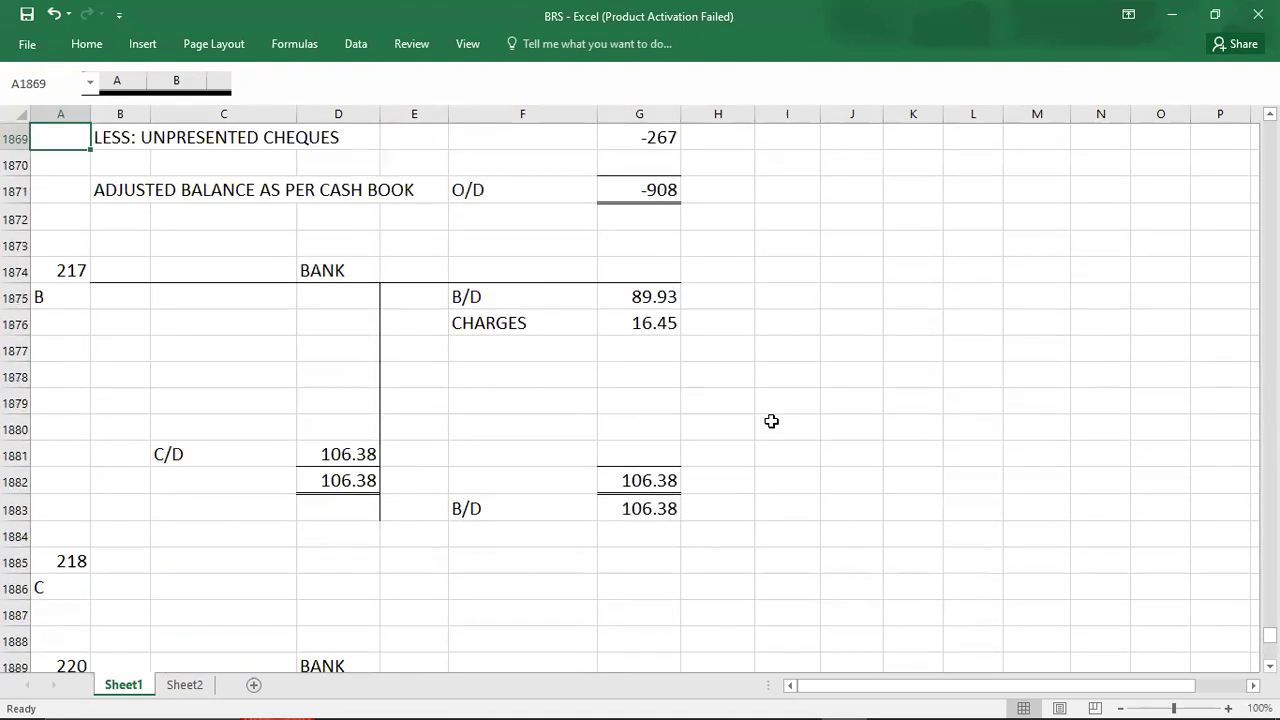
key(Up)
key(Up)
key(Up)
key(Up)
key(Up)
key(Up)
key(Up)
key(Up)
key(Up)
key(Up)
key(Up)
key(Up)
key(Up)
key(Up)
key(Up)
key(Up)
key(Up)
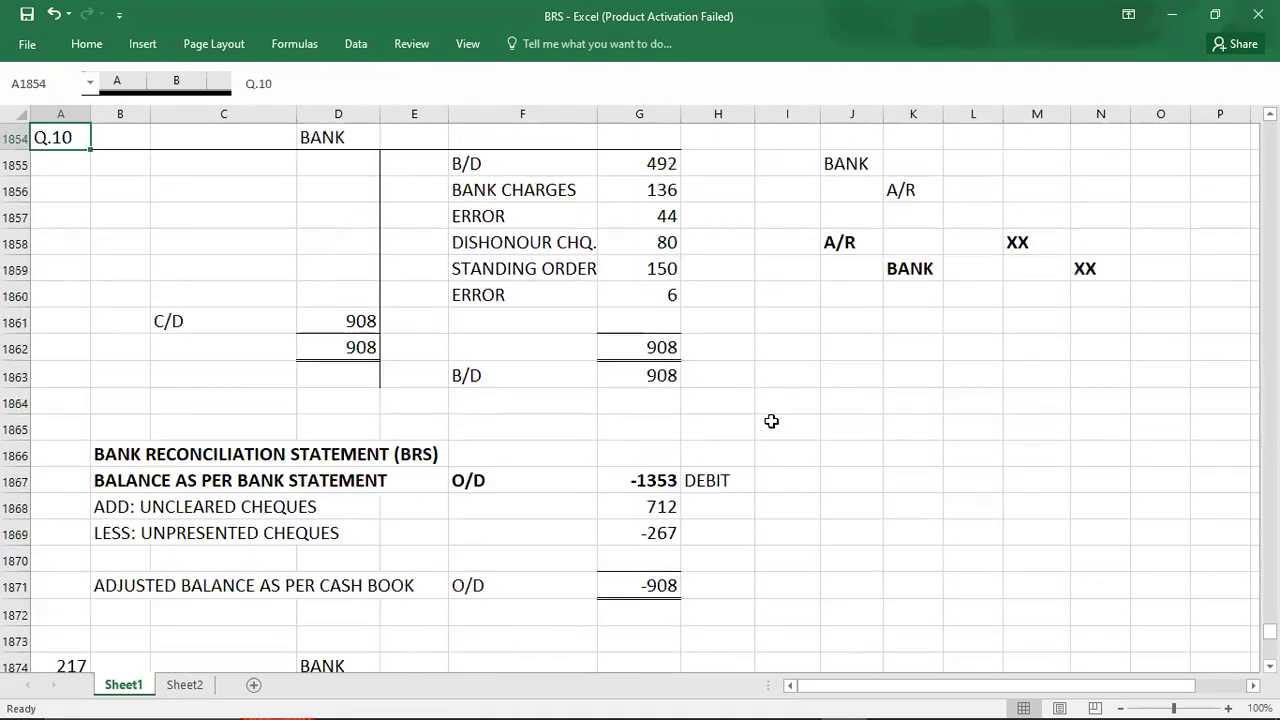
Select Q.10's bank account together with its bank reconciliation statement, range B1854:G1871.
key(Down)
key(Down)
key(Down)
key(Down)
key(Down)
key(Down)
key(Down)
key(Down)
key(Down)
key(Down)
key(Down)
key(Down)
key(Down)
key(Down)
key(Down)
key(Down)
key(Down)
key(Down)
key(Down)
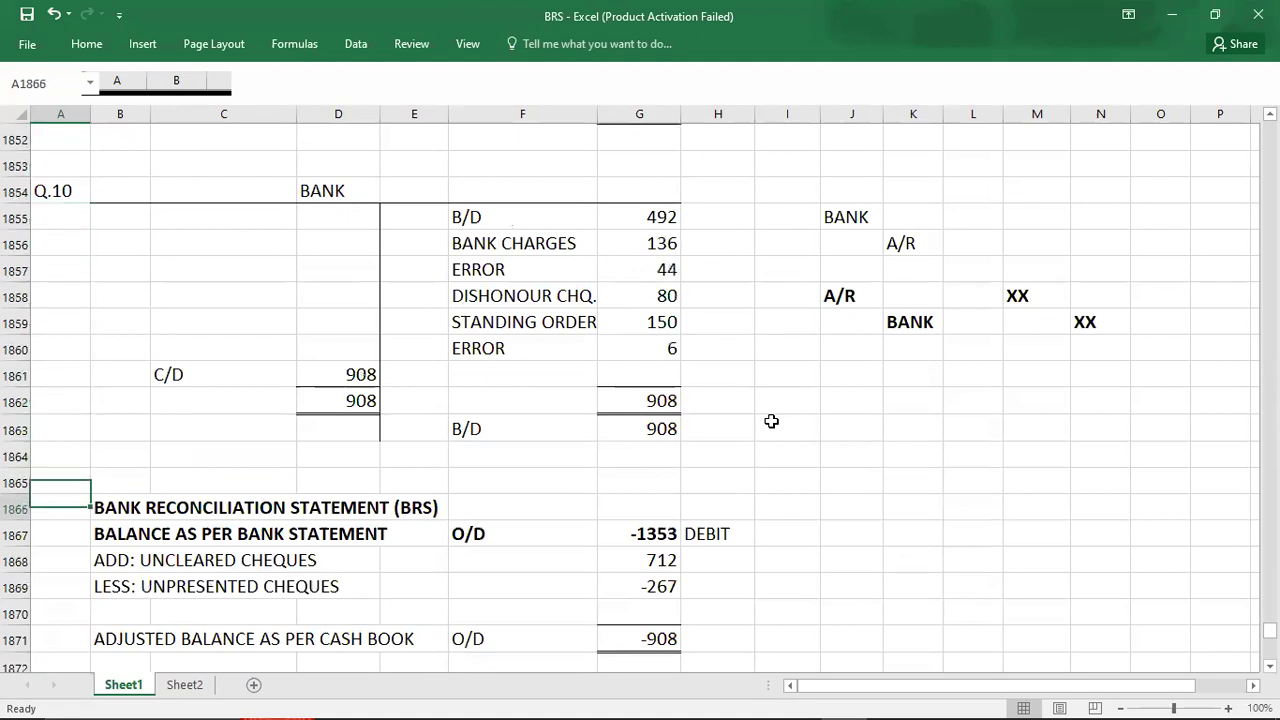
key(Down)
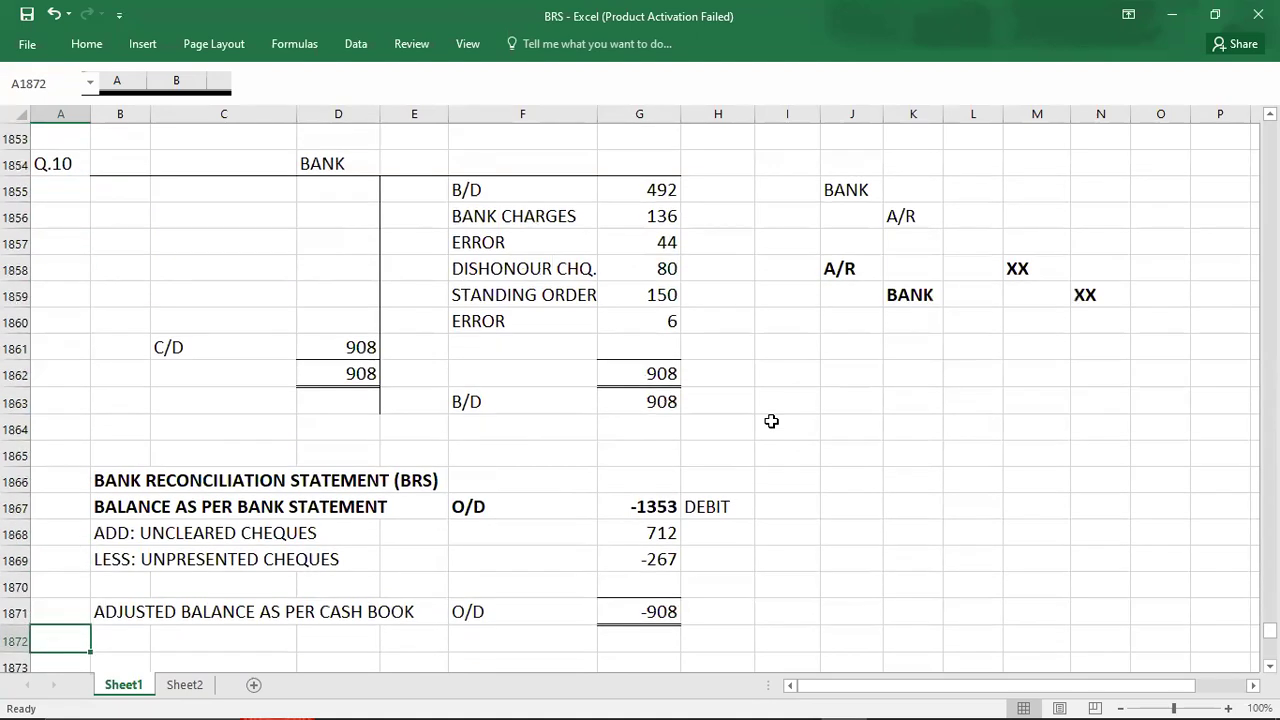
click(529, 195)
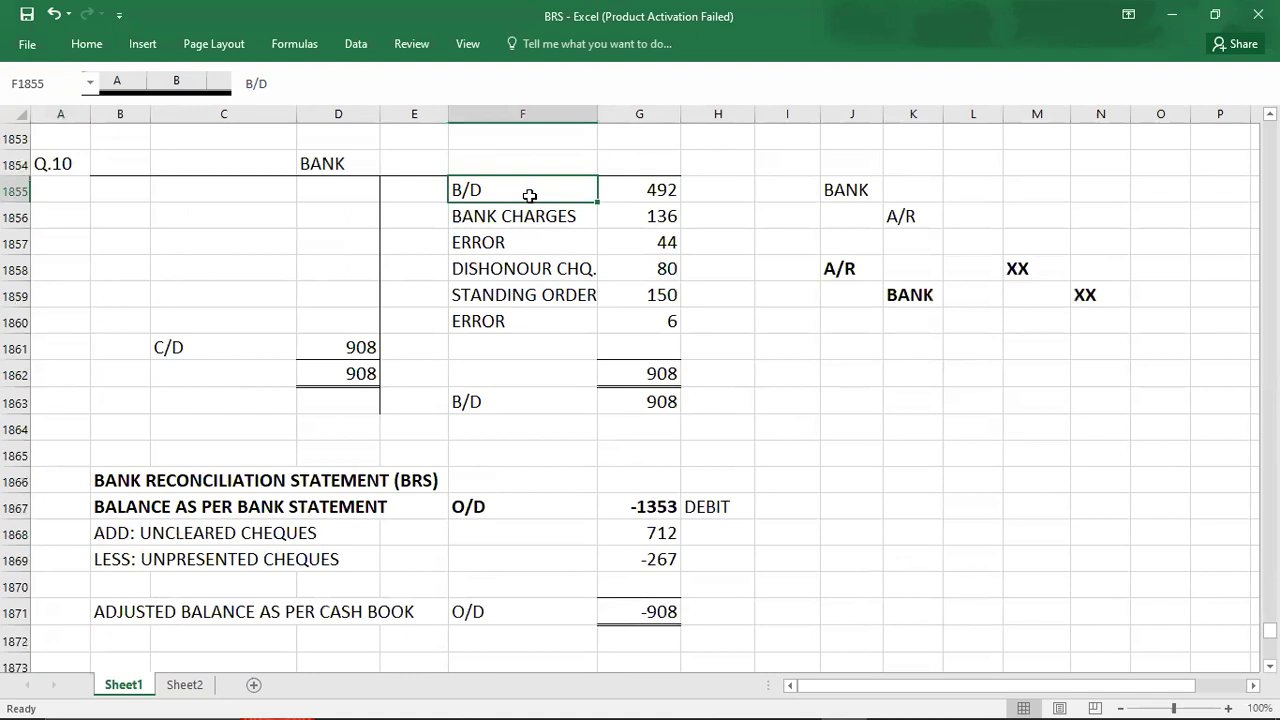
key(shift+Right)
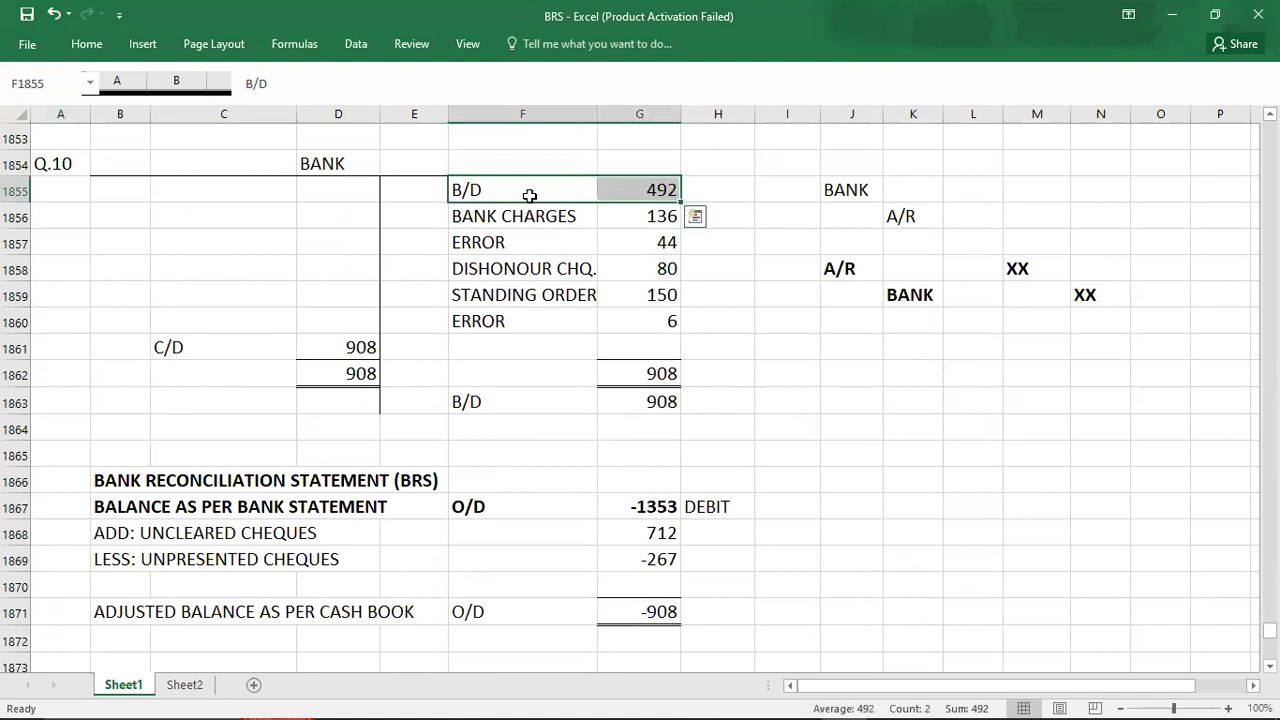
key(Up)
key(Left)
key(Left)
key(Left)
key(Left)
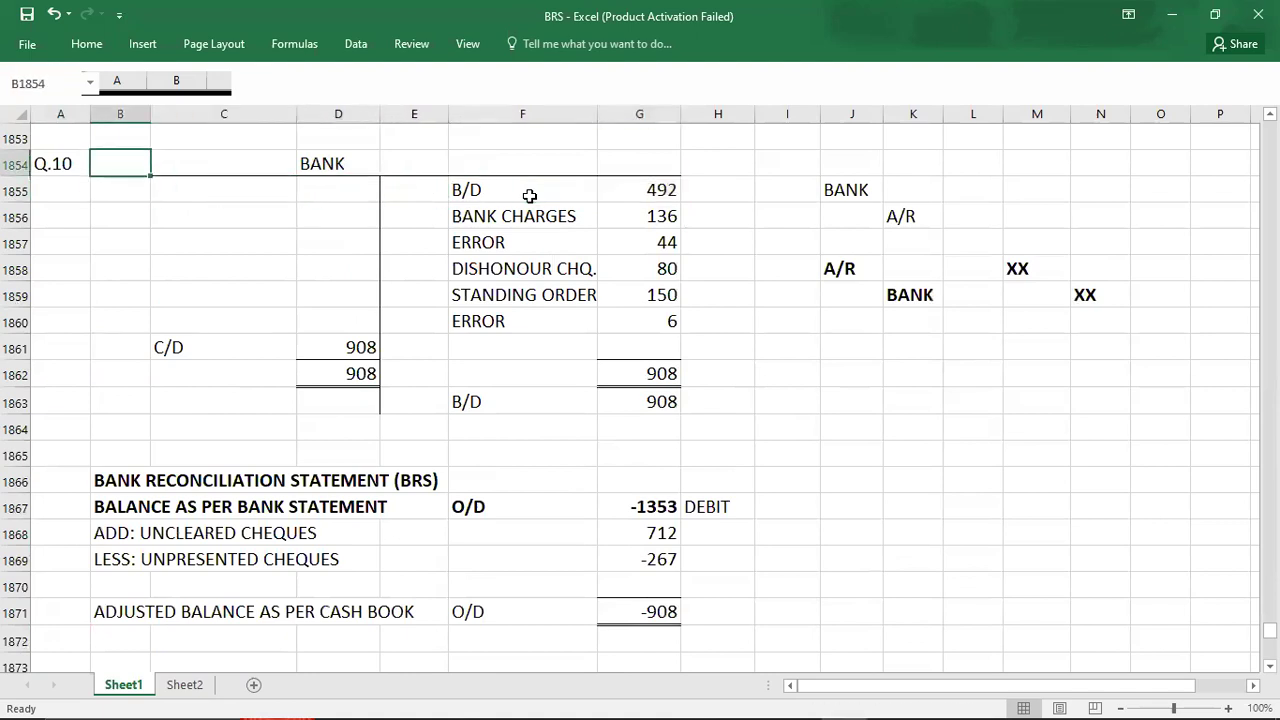
key(shift+Right)
key(shift+Right)
key(shift+Right)
key(shift+Right)
key(shift+Right)
key(shift+Down)
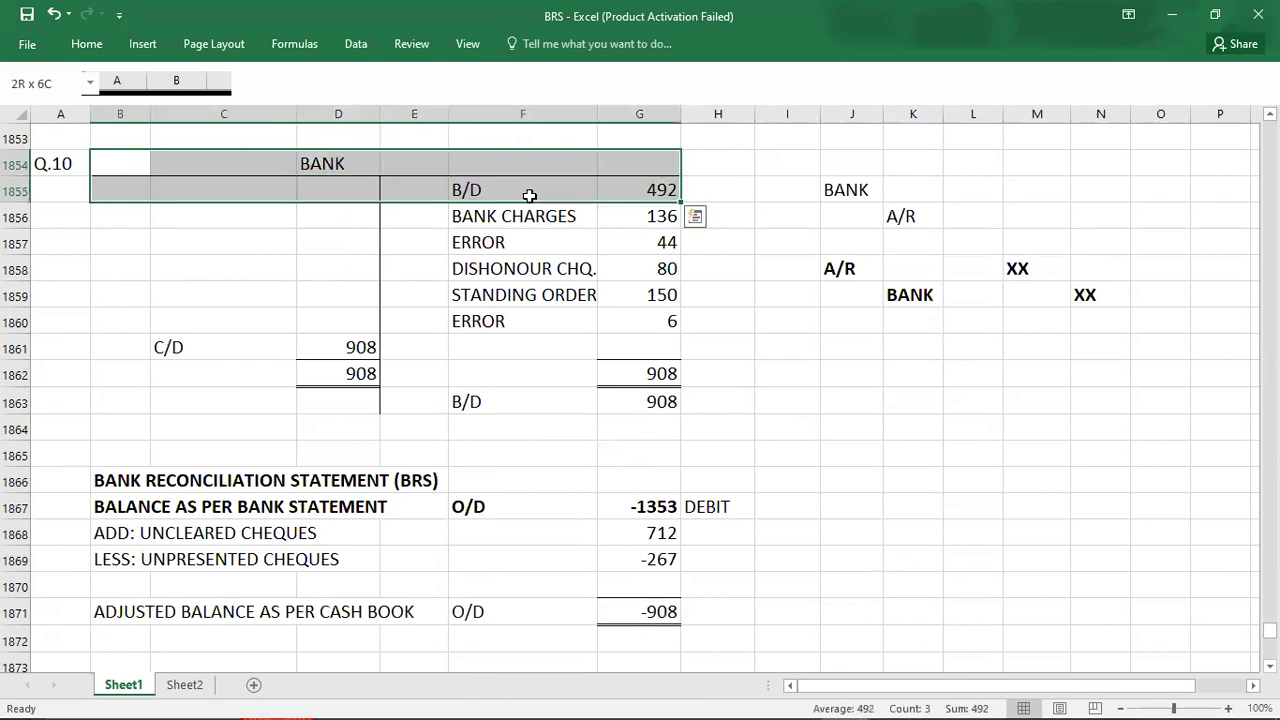
key(shift+Down)
key(shift+Down)
key(shift+Down)
key(shift+Down)
key(shift+Down)
key(shift+Down)
key(shift+Down)
key(shift+Down)
key(shift+Down)
key(shift+Down)
key(shift+Down)
key(shift+Down)
key(shift+Down)
key(shift+Down)
key(shift+Down)
key(shift+Down)
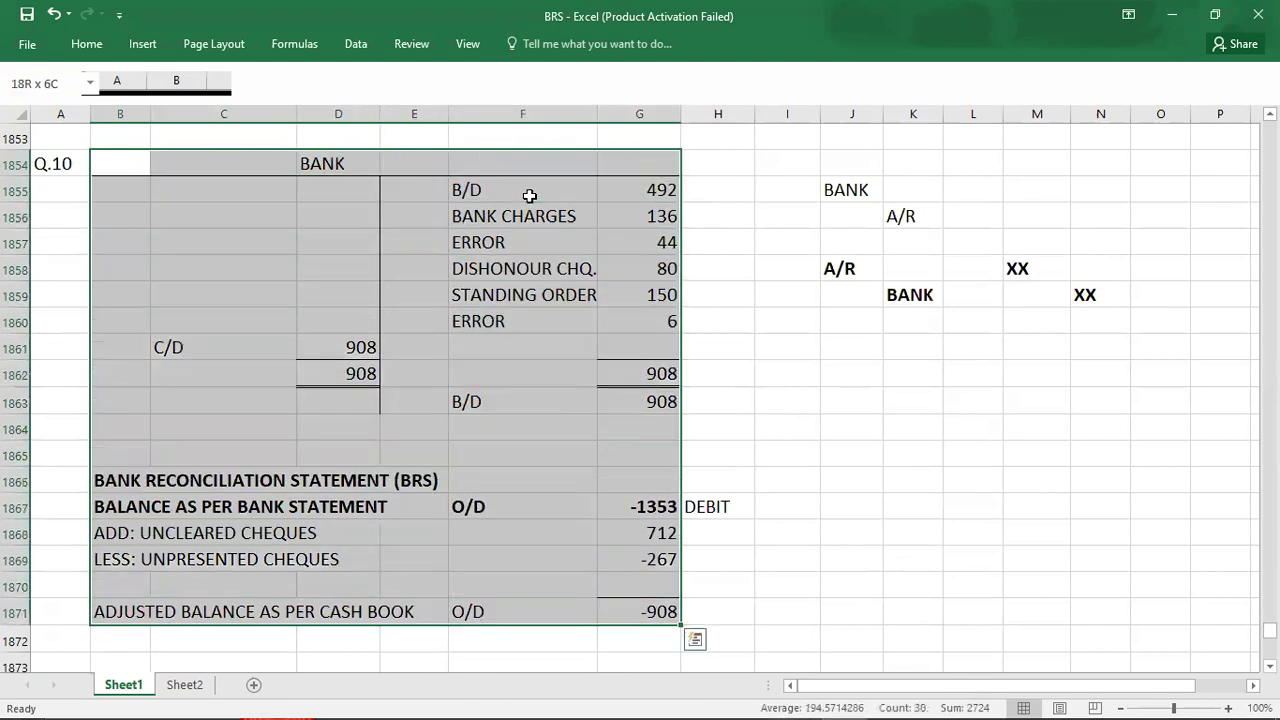
Copy Q.10's bank reconciliation statement without its bank account, range B1866:G1871.
key(Down)
key(Down)
key(Down)
key(Down)
key(Down)
key(Down)
key(Down)
key(Down)
key(Down)
key(Down)
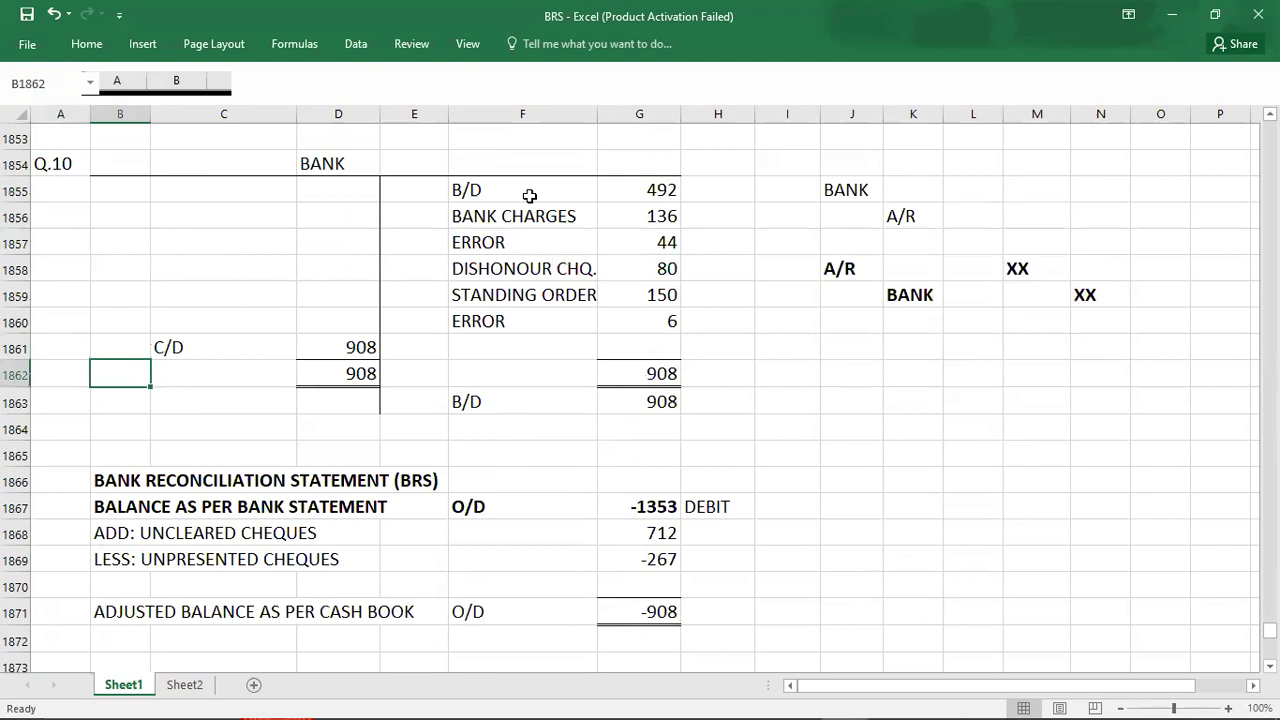
key(Down)
key(shift+Right)
key(shift+Right)
key(shift+Right)
key(shift+Right)
key(shift+Right)
key(shift+Down)
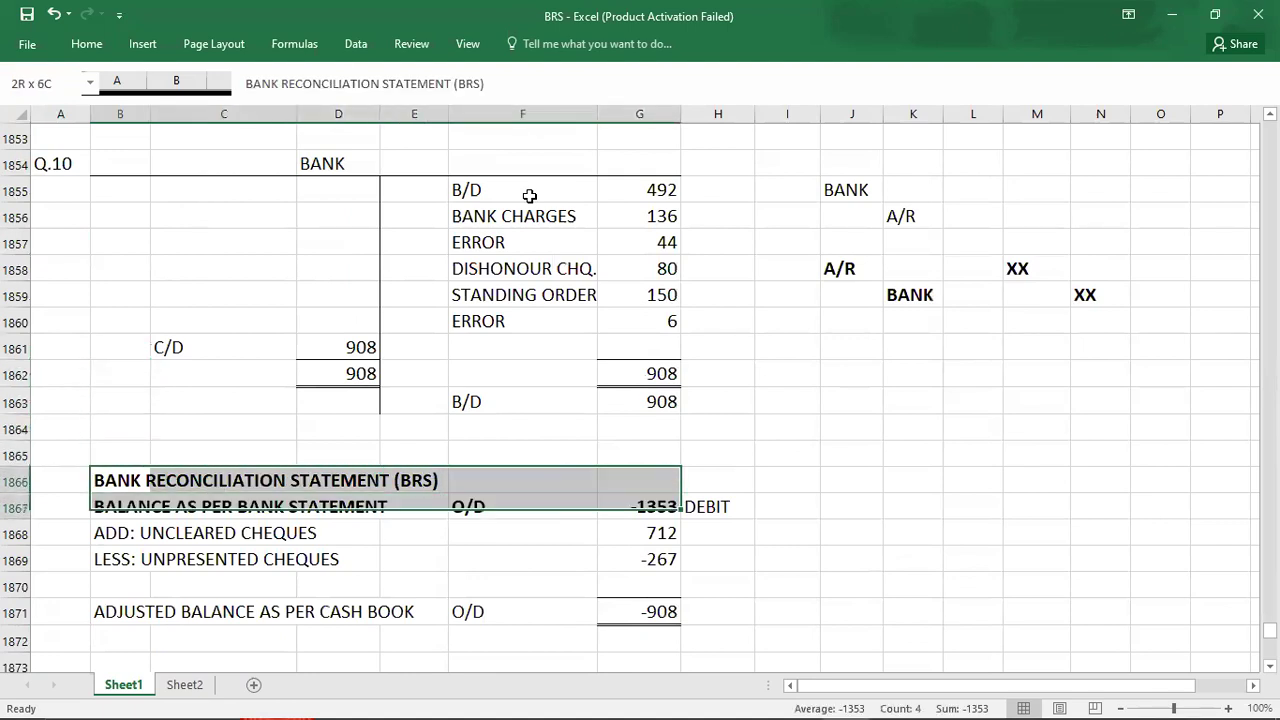
key(shift+Down)
key(shift+Down)
key(shift+Down)
key(shift+Down)
key(ctrl+c)
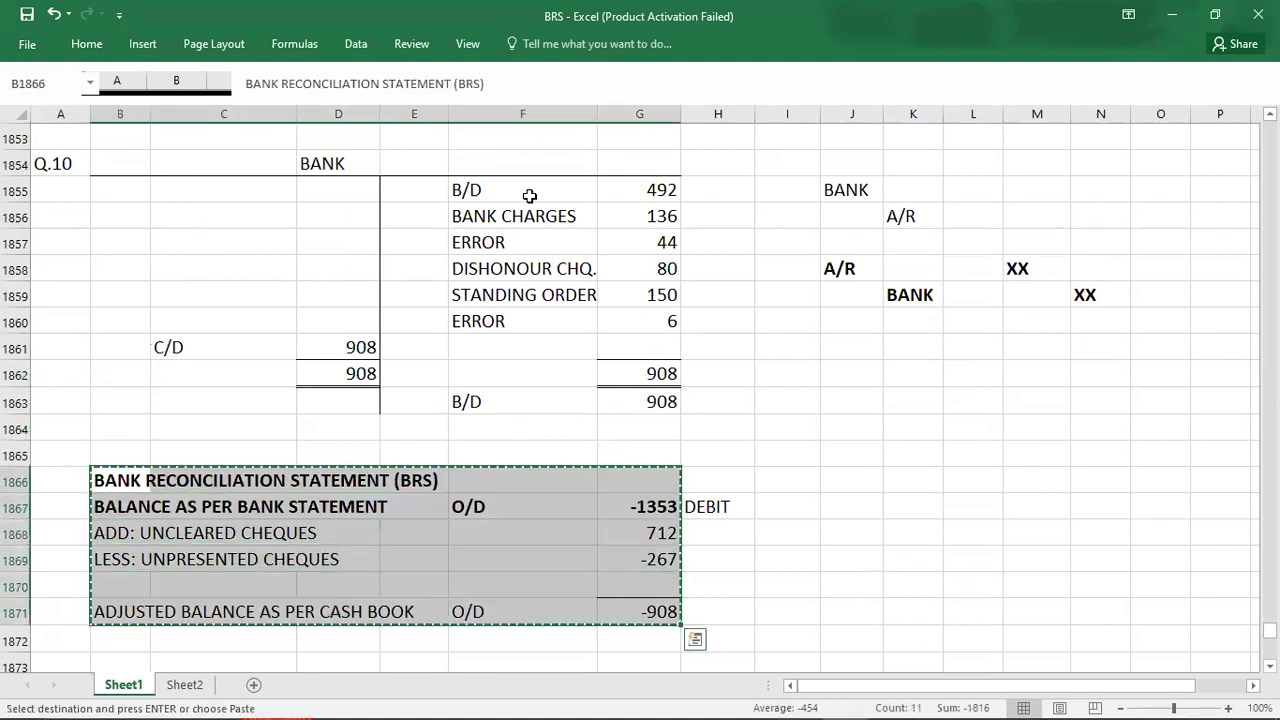
Paste the copied bank reconciliation statement at B1950, below the last solution on Sheet1.
key(Down)
key(Down)
key(Down)
key(Down)
key(Down)
key(Down)
key(Down)
key(Down)
key(Down)
key(Down)
key(Down)
key(Down)
key(Down)
key(Down)
key(Down)
key(Down)
key(Down)
key(Down)
key(Down)
key(Down)
key(Down)
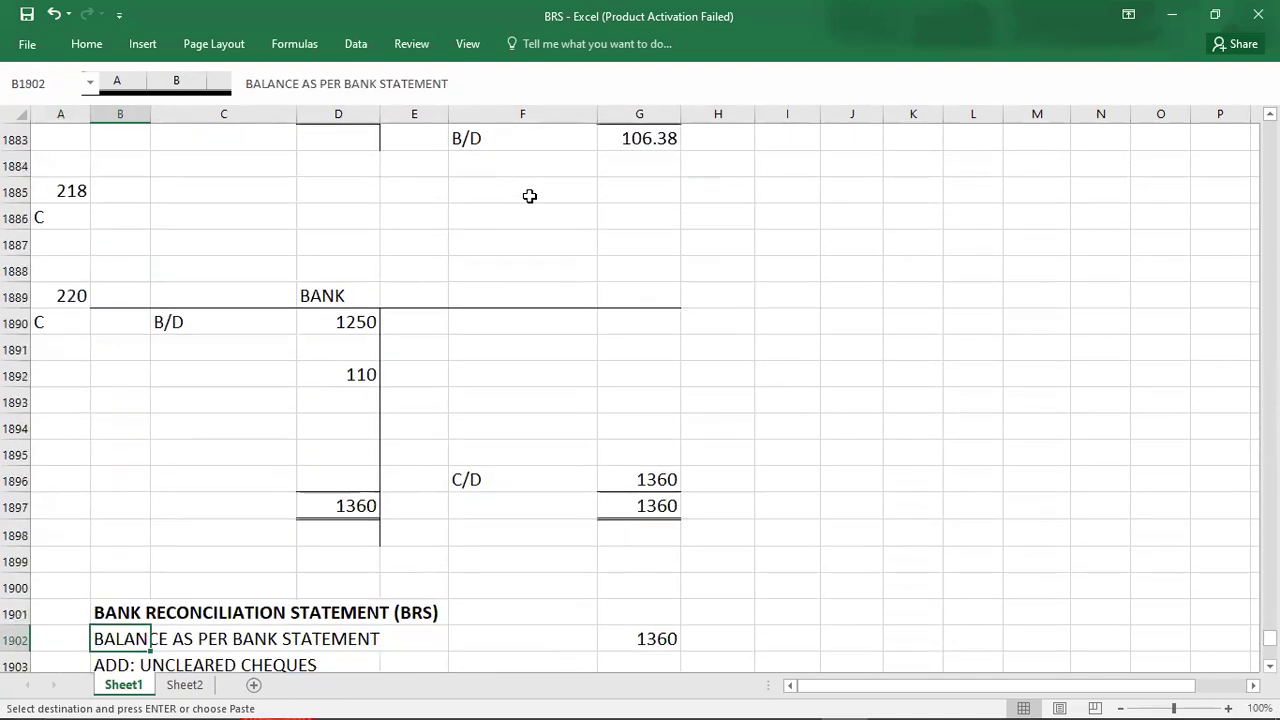
key(Down)
key(Down)
key(Down)
key(Down)
key(Down)
key(Down)
key(Down)
key(Down)
key(Down)
key(Down)
key(Down)
key(Down)
key(Down)
key(Down)
key(Down)
key(Down)
key(Down)
key(Down)
key(Down)
key(Down)
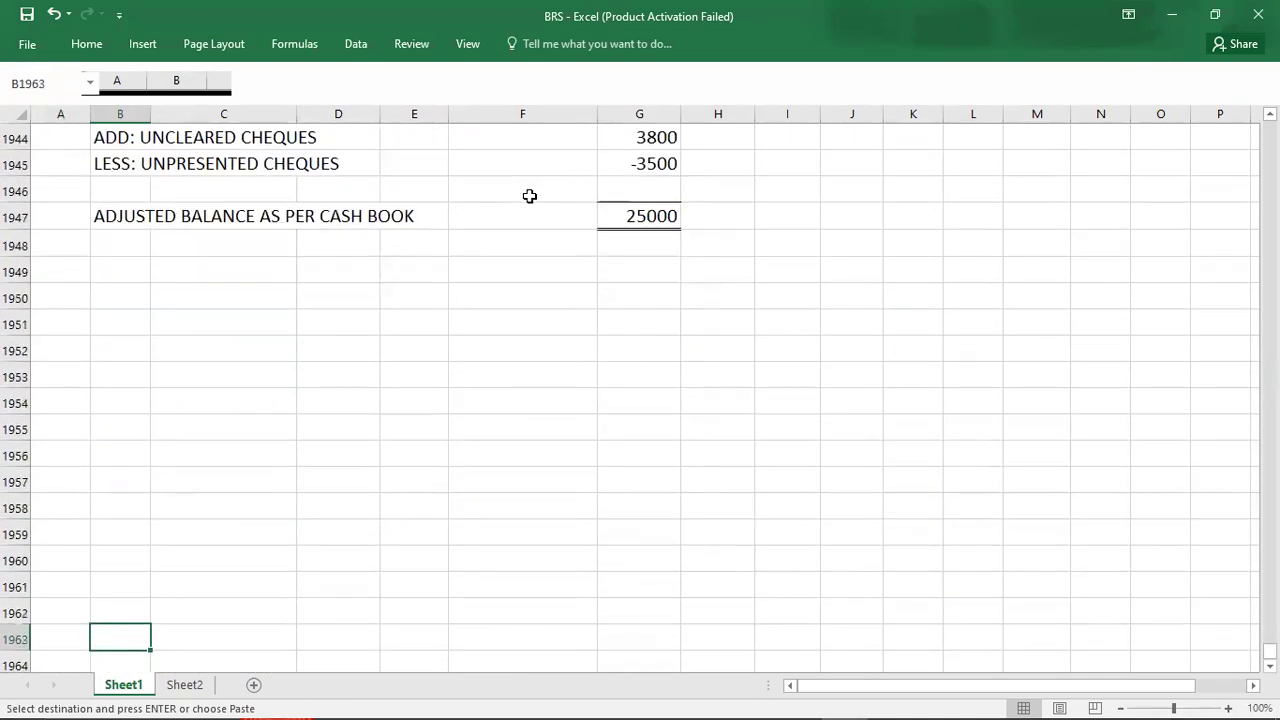
key(Up)
key(Up)
key(Up)
key(Up)
key(Up)
key(Up)
key(Up)
key(Up)
key(Up)
key(Up)
key(Up)
key(Up)
key(Up)
key(Up)
key(Up)
key(Up)
key(Up)
key(Up)
key(Down)
key(ctrl+v)
Label the pasted statement Q.11 in A1950.
key(Left)
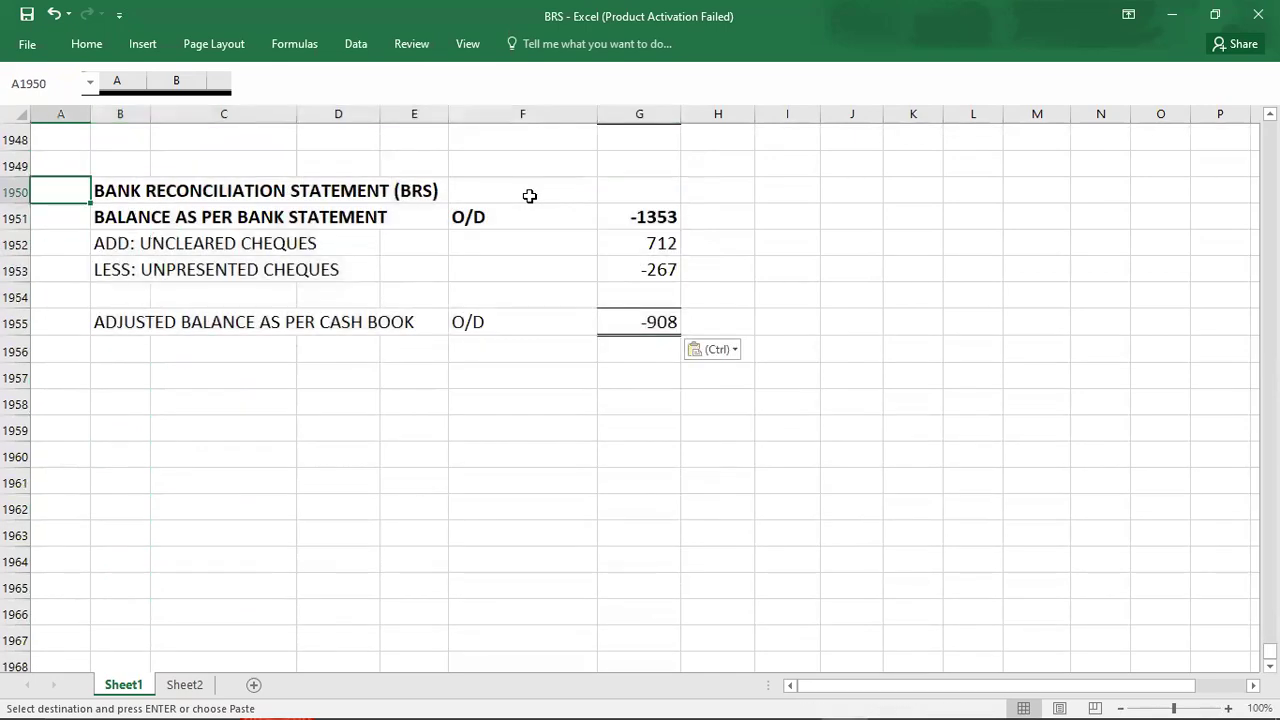
text(Q)
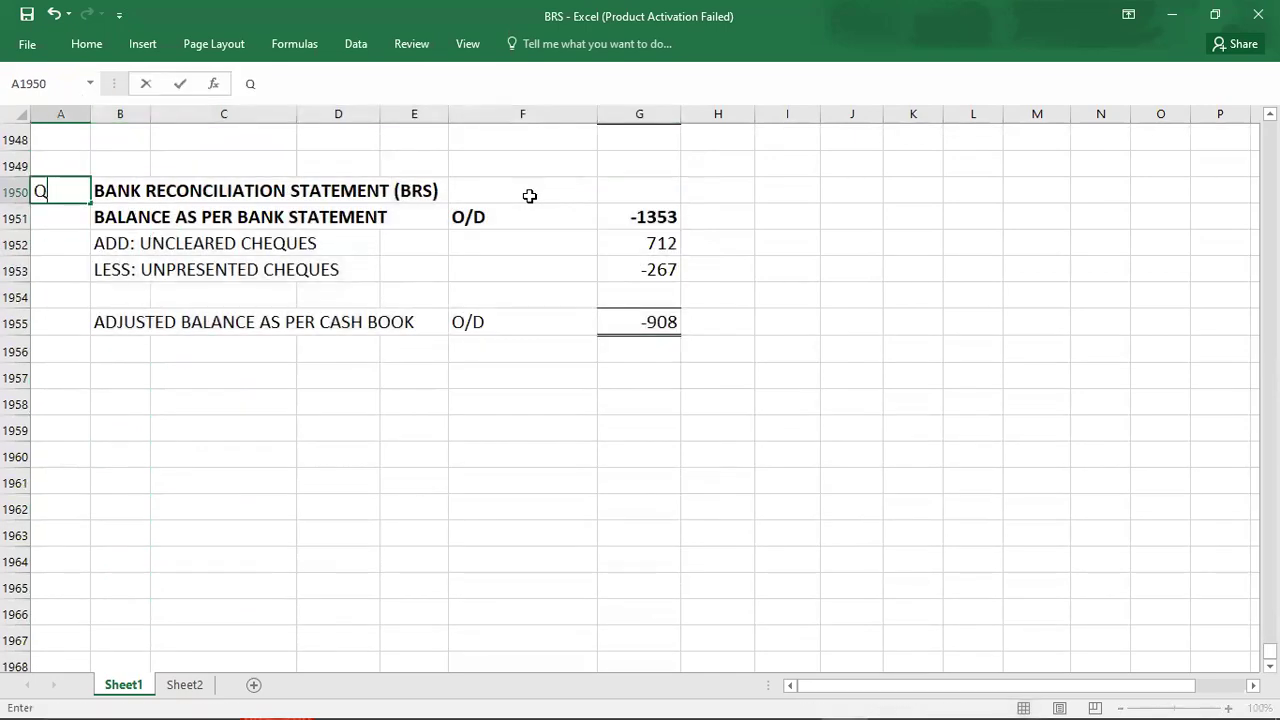
text(.11)
Clear the copied O/D labels and amounts from F1950:G1955 in the Q.11 statement.
key(Right)
key(Right)
key(Right)
key(Right)
key(Right)
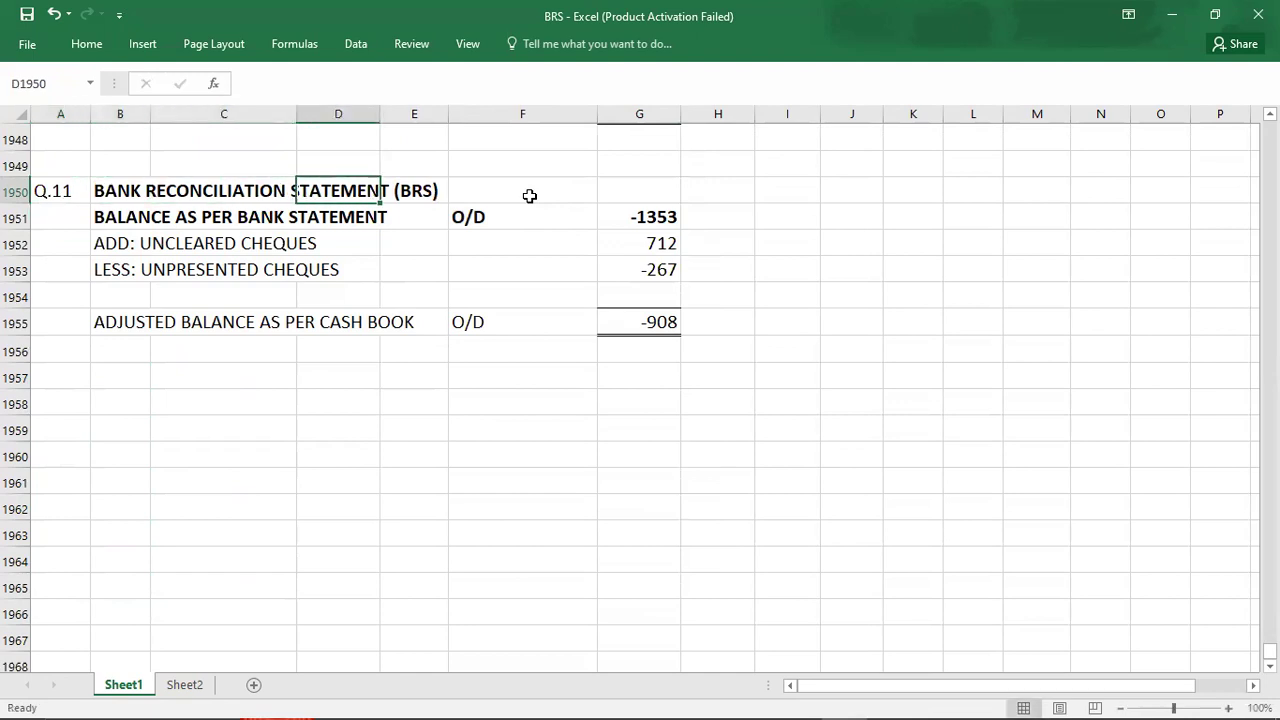
key(Left)
key(Right)
key(Right)
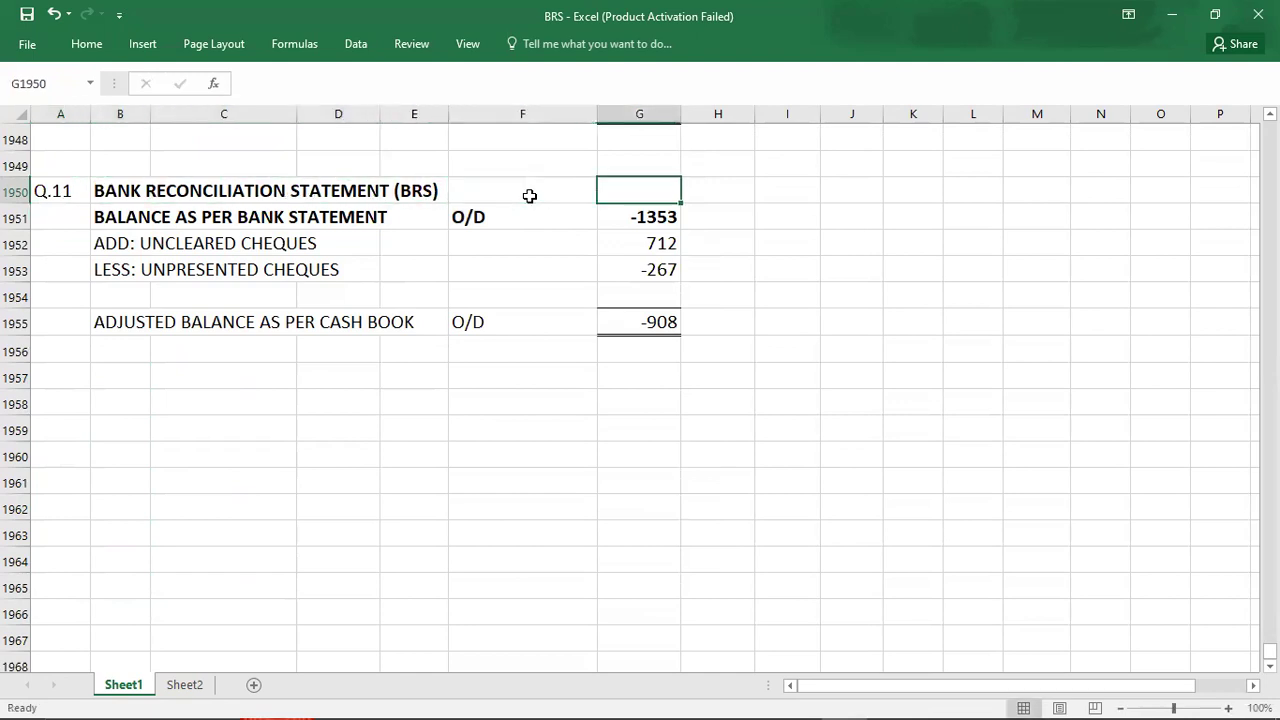
key(Left)
key(shift+Right)
key(shift+Down)
key(shift+Down)
key(shift+Down)
key(shift+Down)
key(shift+Down)
key(Delete)
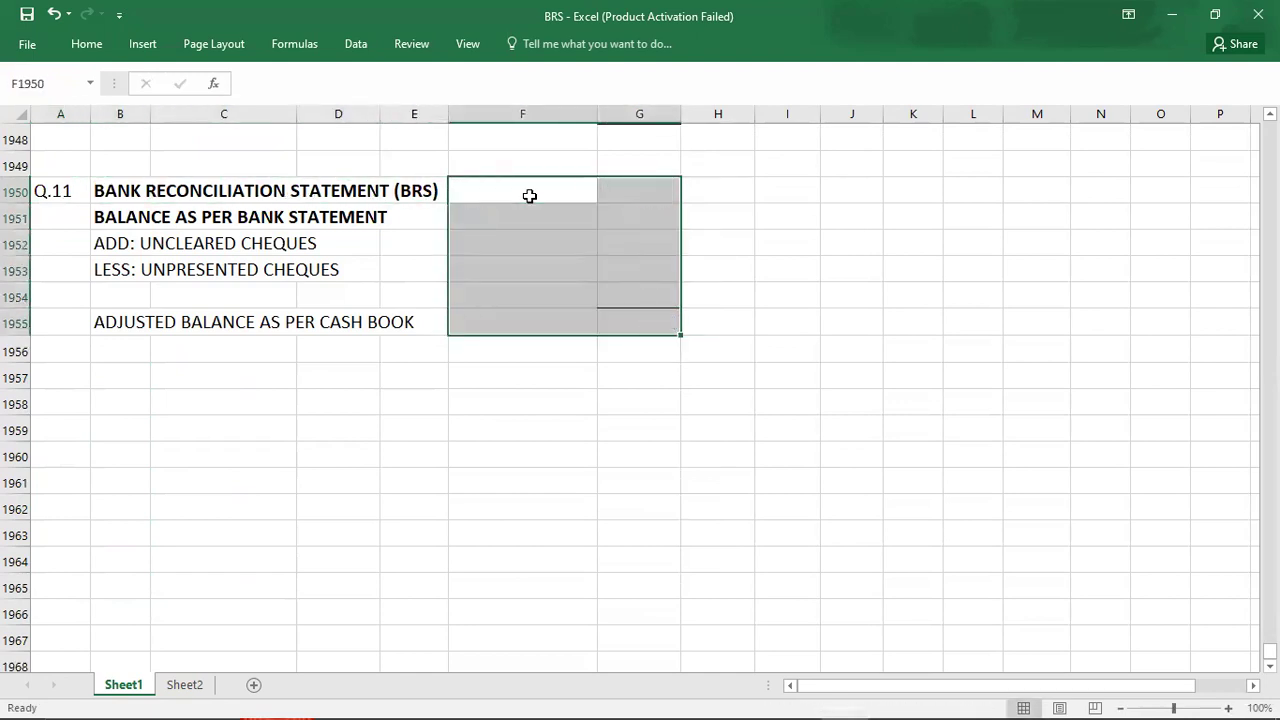
Consult question 11 in the BRS 2 image and enter 13400 in G1951 as the balance as per bank statement.
key(Down)
key(Right)
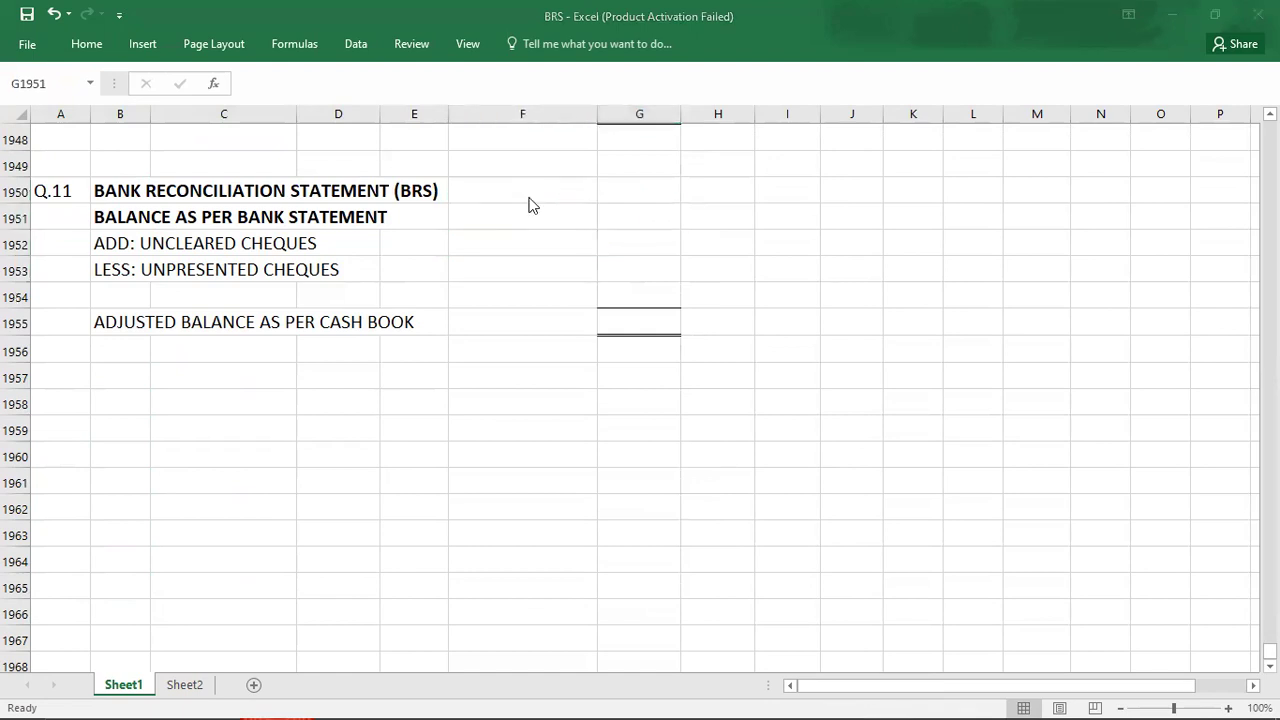
key(alt+Tab)
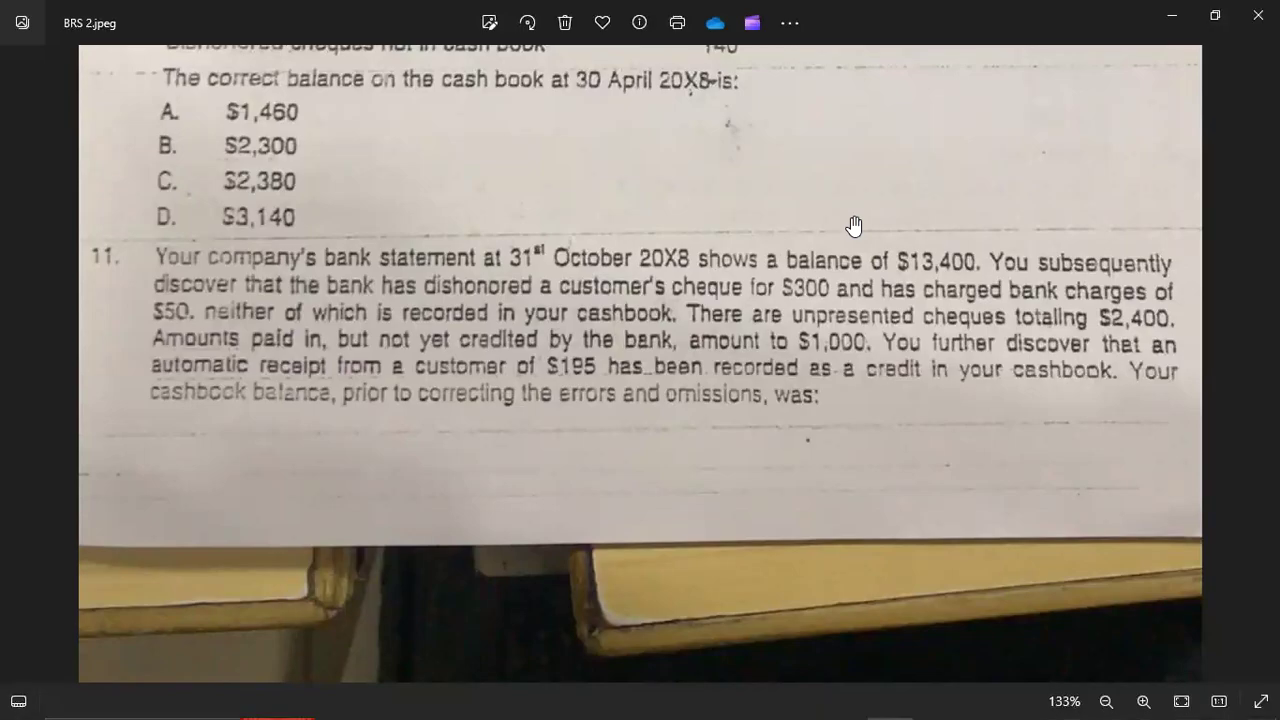
key(alt+Tab)
text(13400)
key(Return)
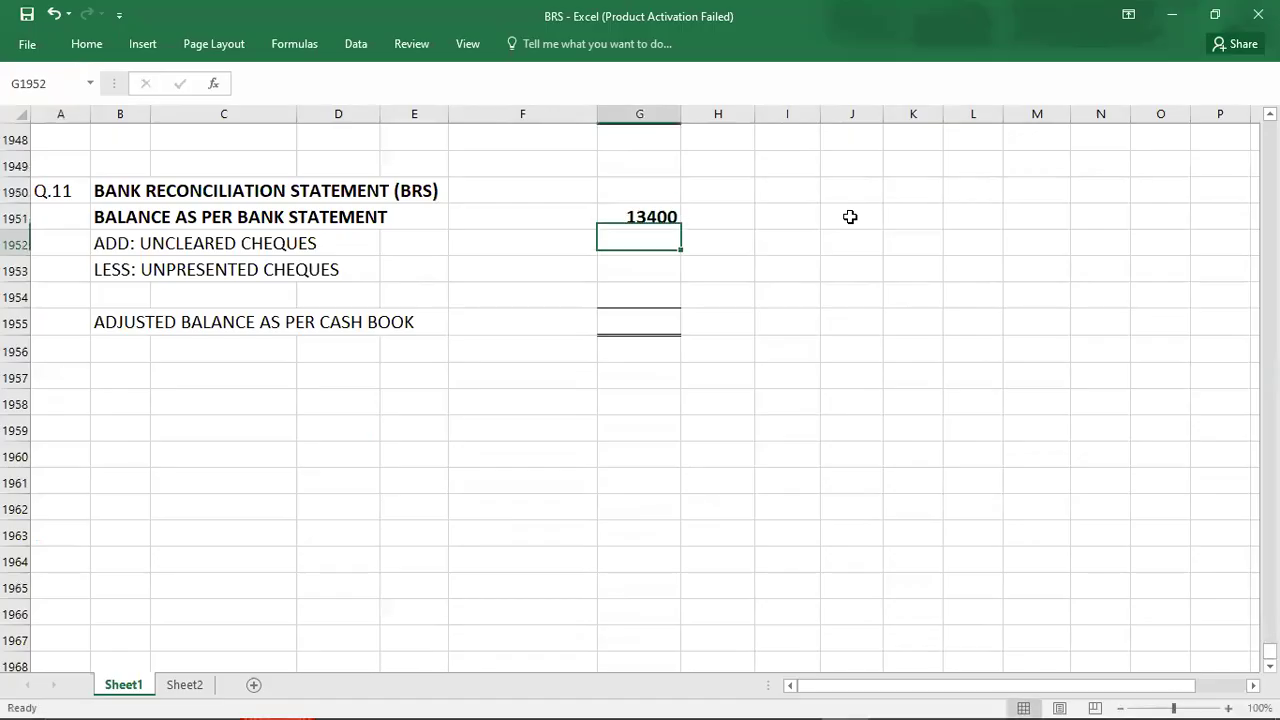
Check question 11's unpresented cheques in the BRS 2 image and enter -2400 for them in G1953 of the workbook.
key(alt+Tab)
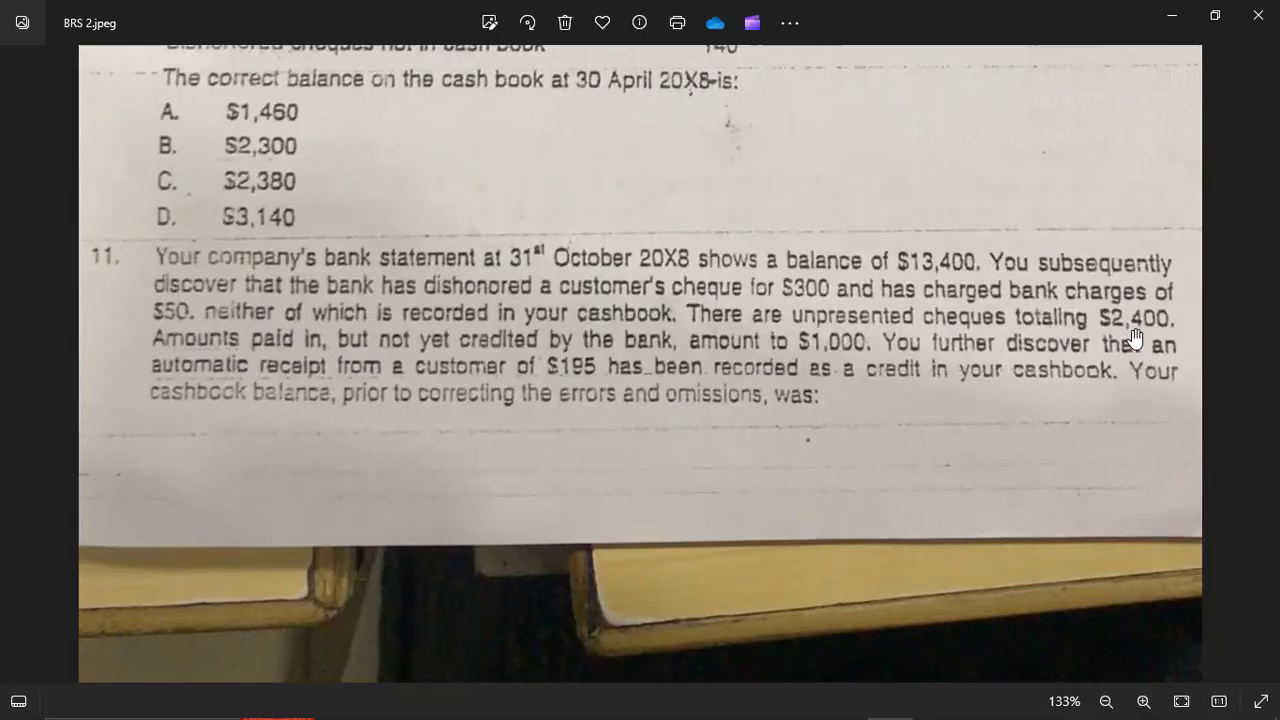
key(alt+Tab)
key(Down)
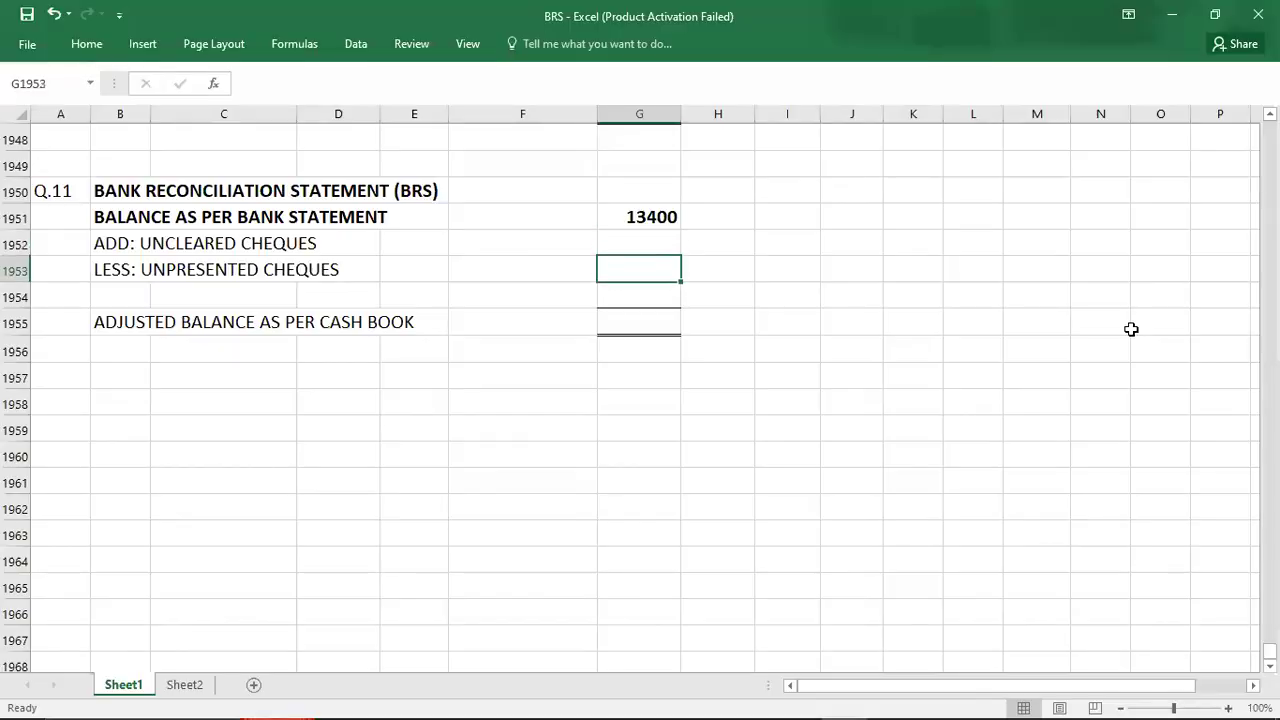
text(-2400)
key(Return)
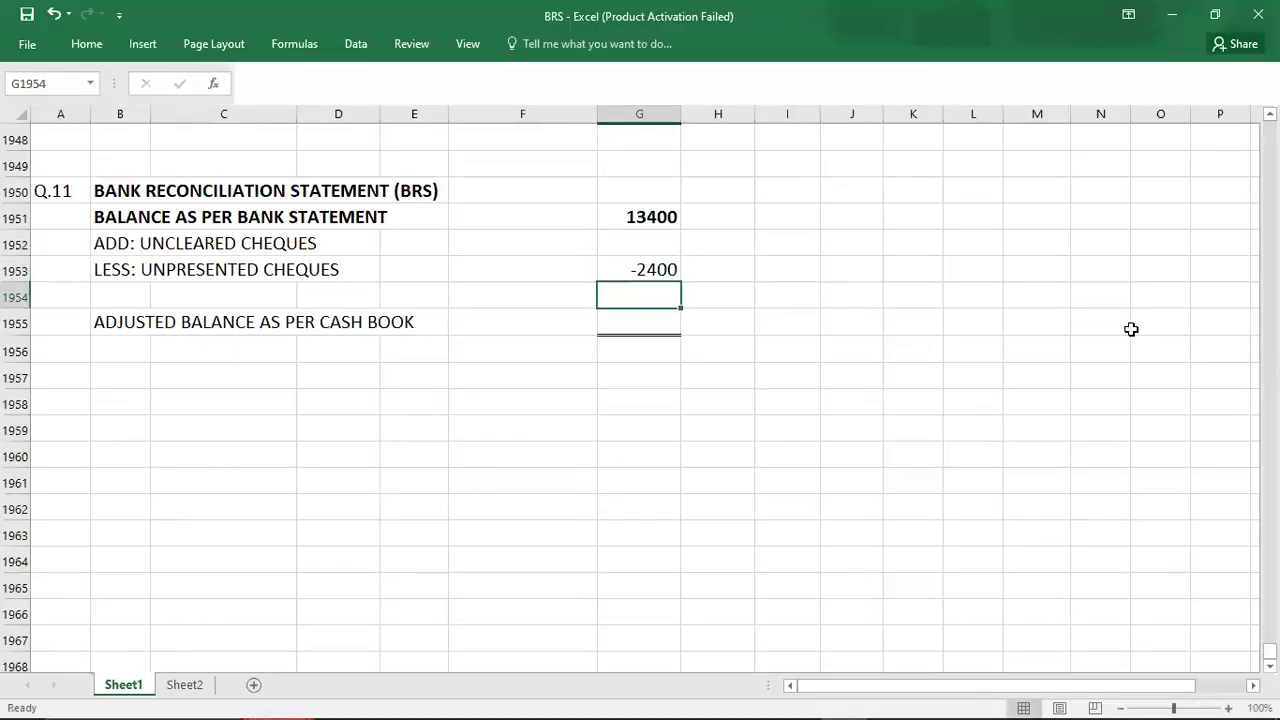
Check the amounts not yet credited in the BRS 2 image and enter 1000 in G1952 as uncleared cheques.
key(alt+Tab)
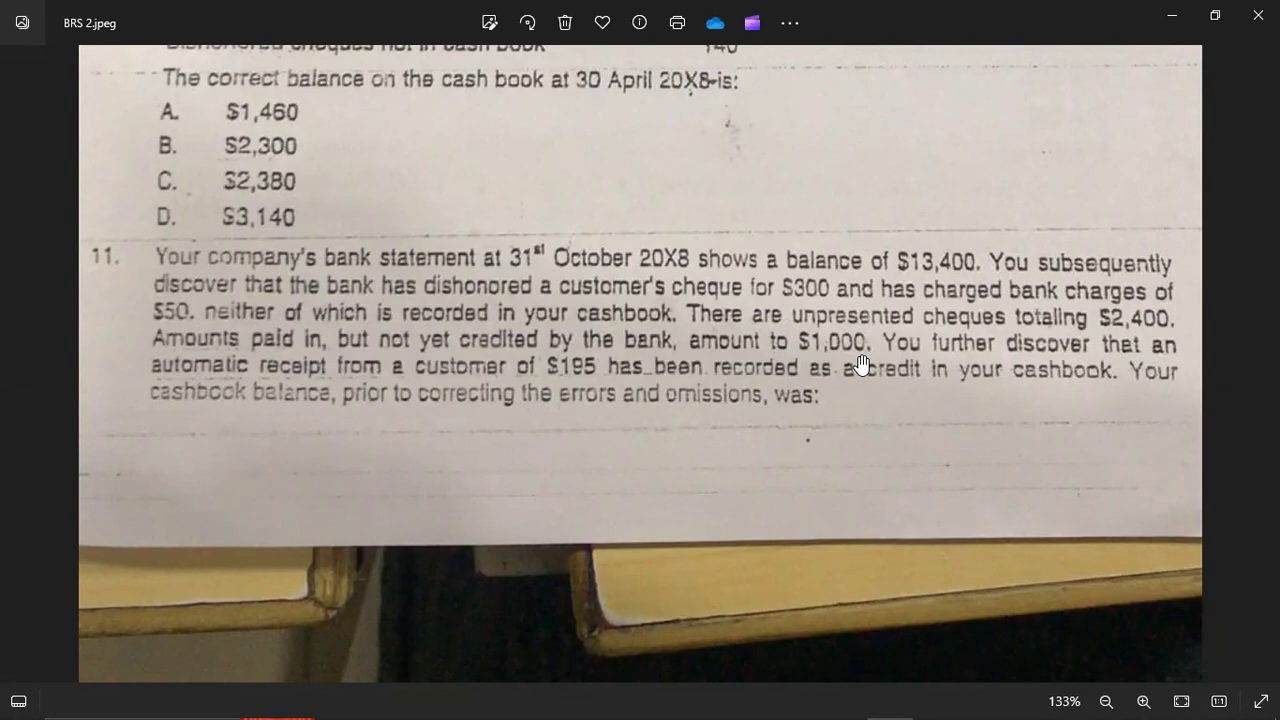
key(alt+Tab)
key(Up)
key(Up)
text(1000)
key(Return)
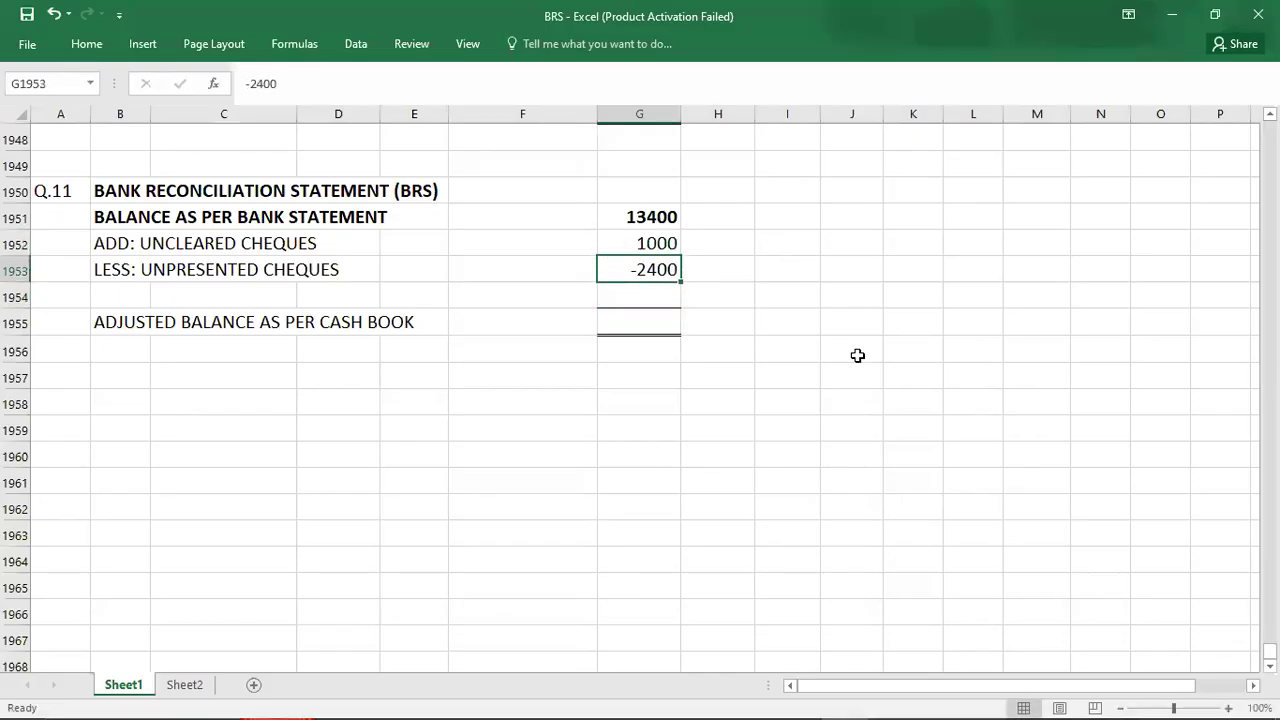
Reread question 11 in the BRS 2 image, total the statement's amounts and enter 12000 in G1955 as the adjusted cash book balance.
key(alt+Tab)
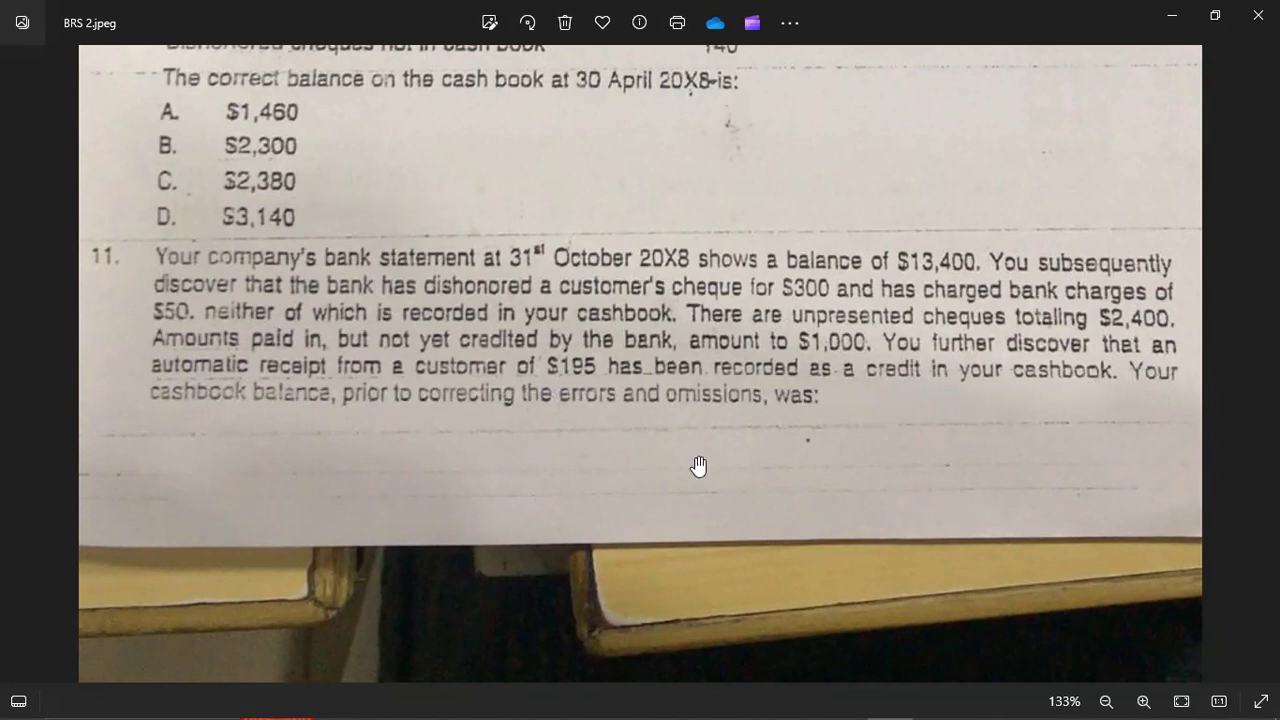
key(alt+Tab)
key(Up)
key(Up)
key(shift+Down)
key(shift+Down)
key(shift+Down)
key(Down)
key(Down)
key(Down)
key(Down)
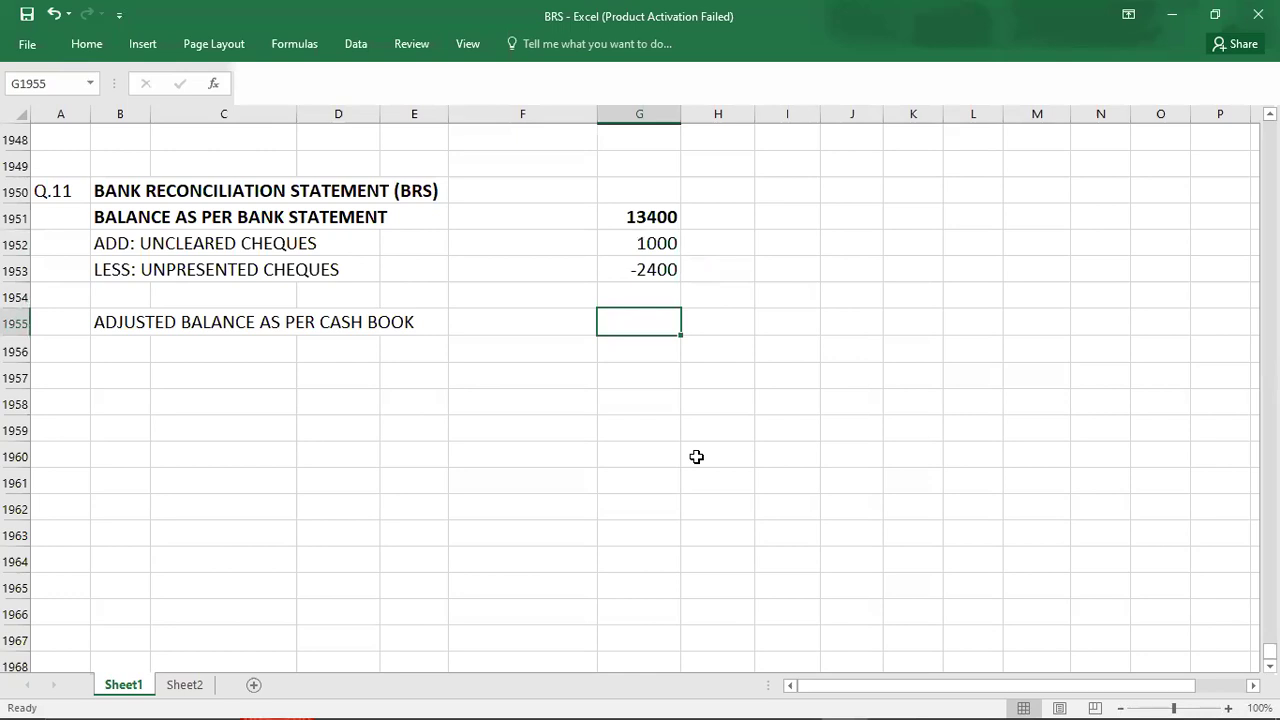
text(12000)
key(Left)
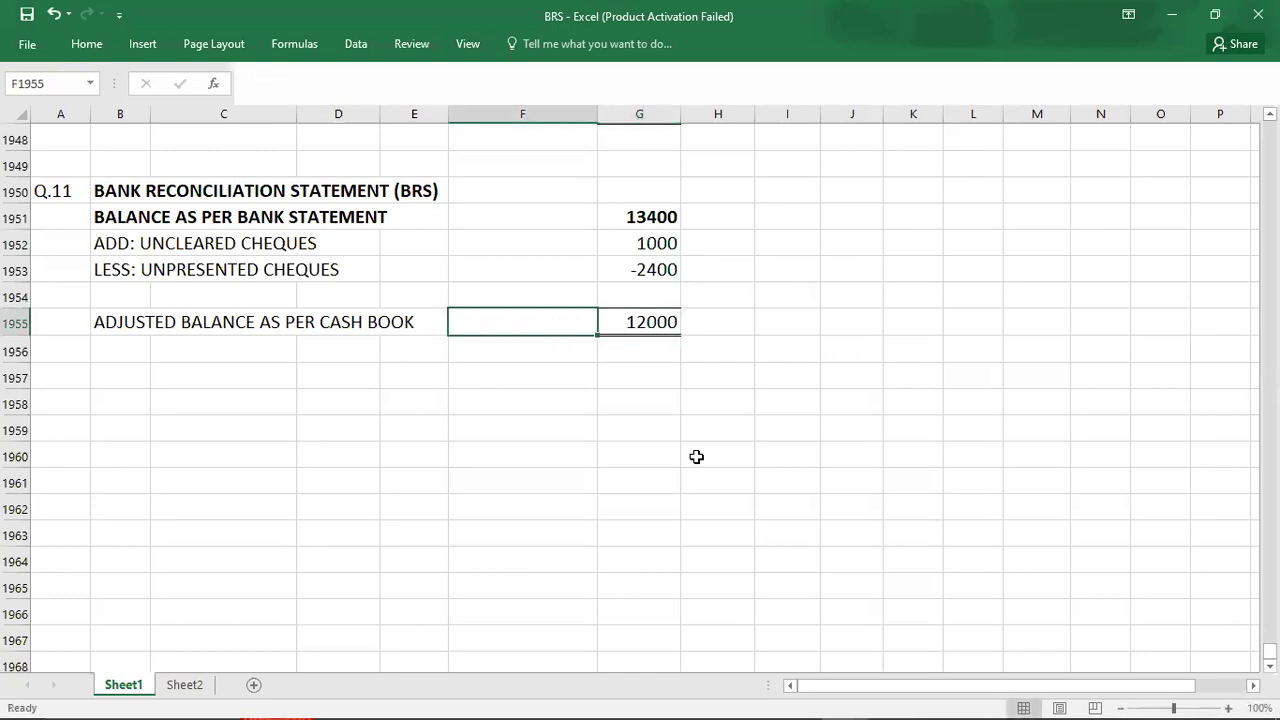
Copy the bank account layout of question 221, range B1908:G1917.
key(Home)
key(Up)
key(Up)
key(Up)
key(Up)
key(Up)
key(Up)
key(Up)
key(Up)
key(Up)
key(Up)
key(Up)
key(Up)
key(Up)
key(Up)
key(Up)
key(Up)
key(Up)
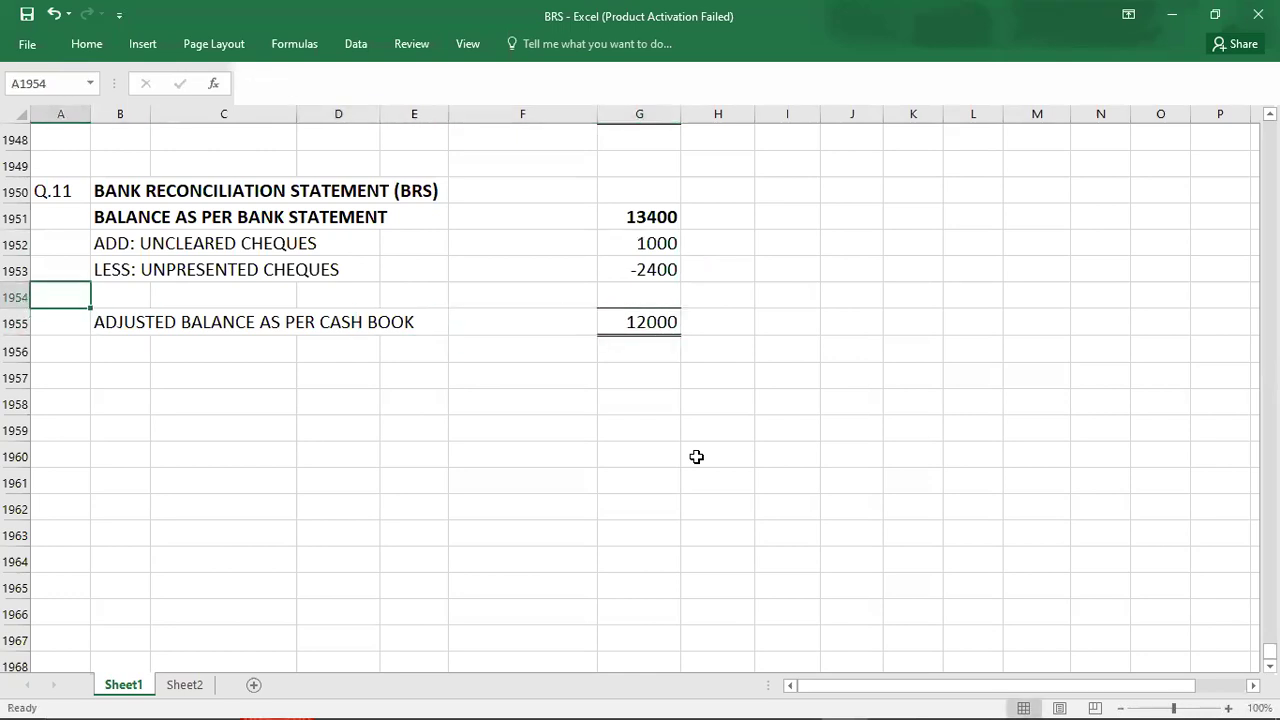
key(Up)
key(Up)
key(Up)
key(Up)
key(Up)
key(Up)
key(Up)
key(Up)
key(Up)
key(Up)
key(Up)
key(Up)
key(Up)
key(Up)
key(Up)
key(Up)
key(Up)
key(Up)
key(Up)
key(Up)
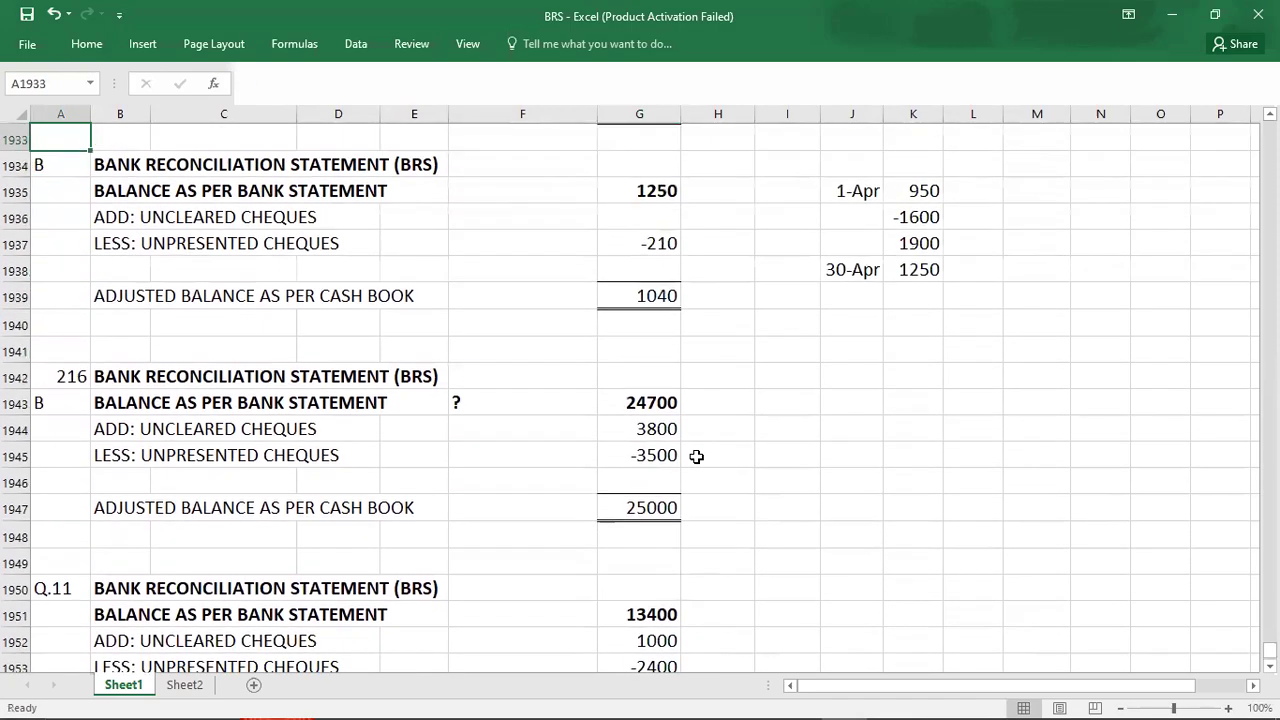
key(Up)
key(Up)
key(Up)
key(Up)
key(Up)
key(Up)
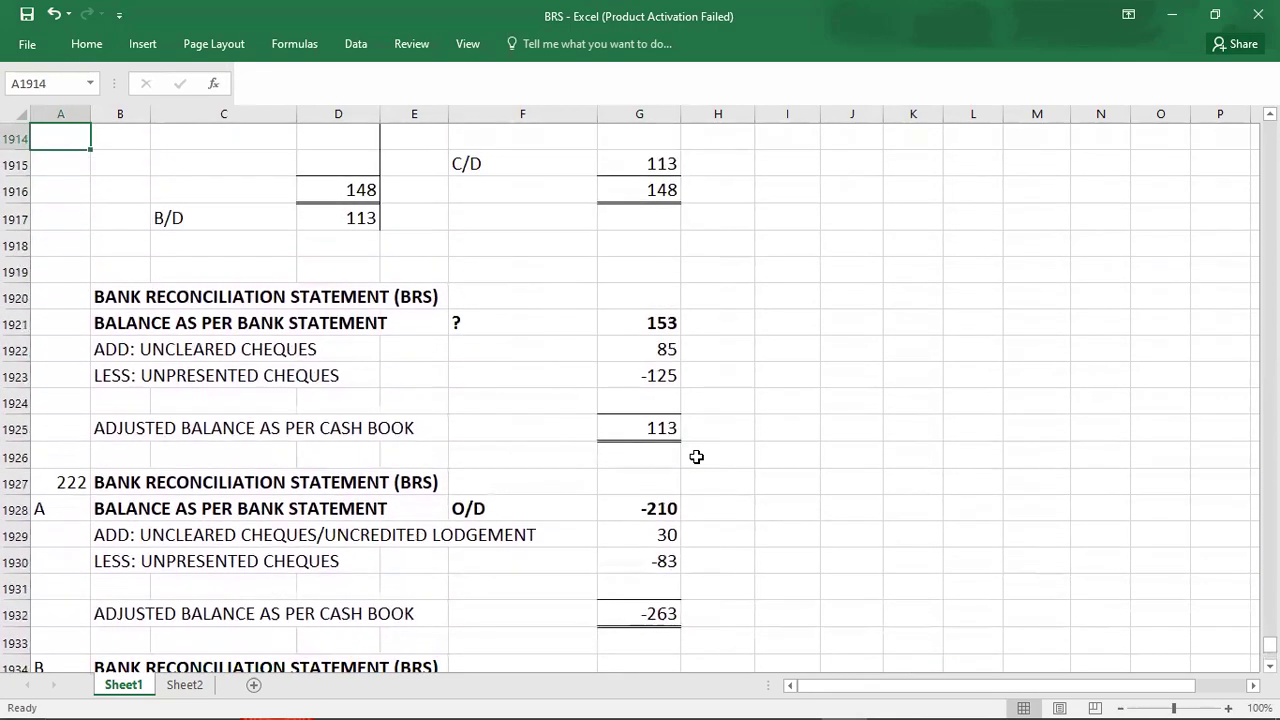
key(Right)
key(Right)
key(Up)
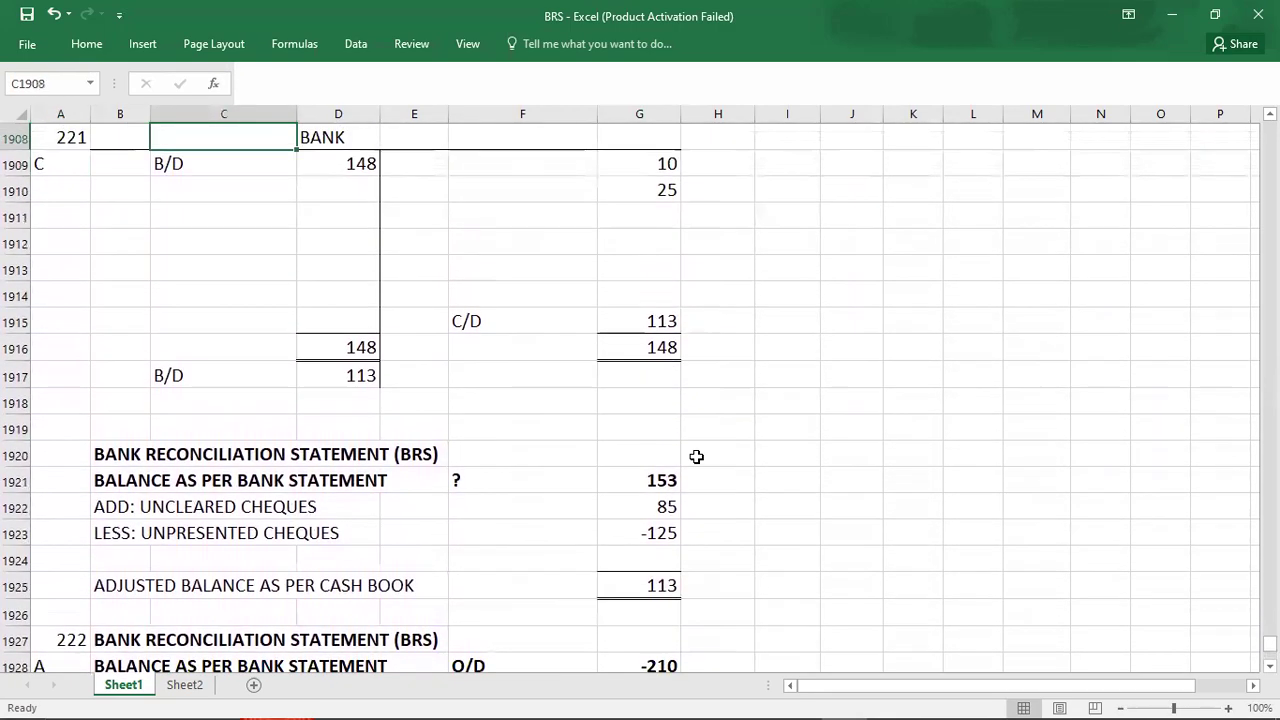
key(Left)
key(shift+Right)
key(shift+Right)
key(shift+Right)
key(shift+Right)
key(shift+Right)
key(shift+Down)
key(shift+Down)
key(shift+Down)
key(shift+Down)
key(shift+Down)
key(shift+Down)
key(shift+Down)
key(shift+Down)
key(shift+Down)
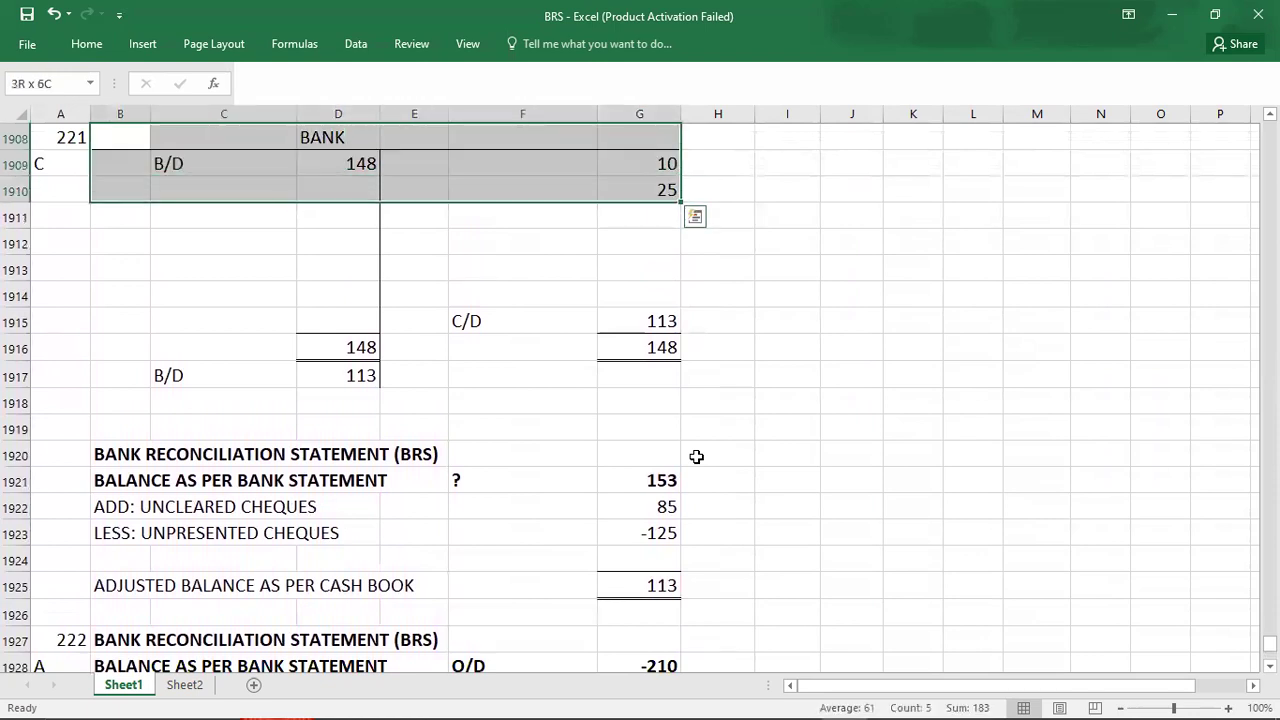
key(ctrl+c)
Paste the copied bank account at B1957, below question 11's reconciliation statement.
key(Down)
key(Down)
key(Down)
key(Down)
key(Down)
key(Down)
key(Down)
key(Down)
key(Down)
key(Down)
key(Down)
key(Down)
key(Down)
key(Down)
key(Down)
key(Down)
key(Down)
key(Down)
key(Down)
key(Down)
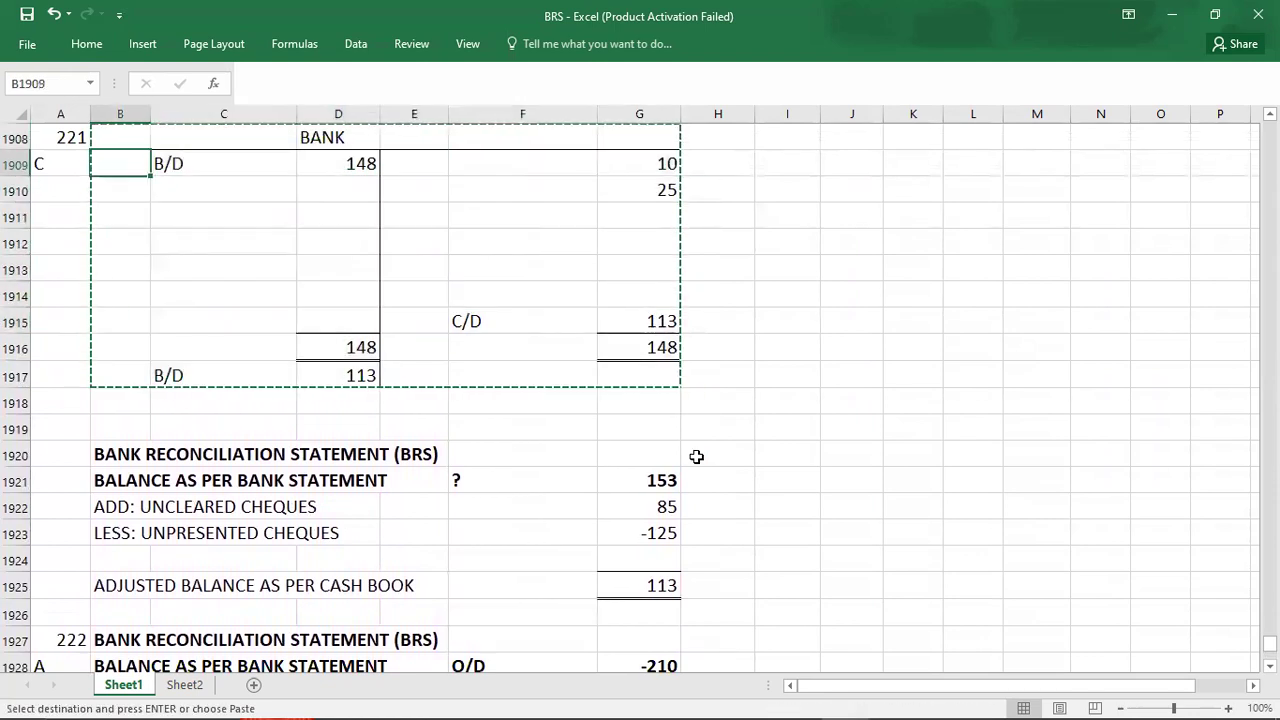
key(Down)
key(Down)
key(Down)
key(Down)
key(Down)
key(Down)
key(Down)
key(Down)
key(Down)
key(Down)
key(Down)
key(Down)
key(Down)
key(Down)
key(Down)
key(Down)
key(Down)
key(Down)
key(Down)
key(Down)
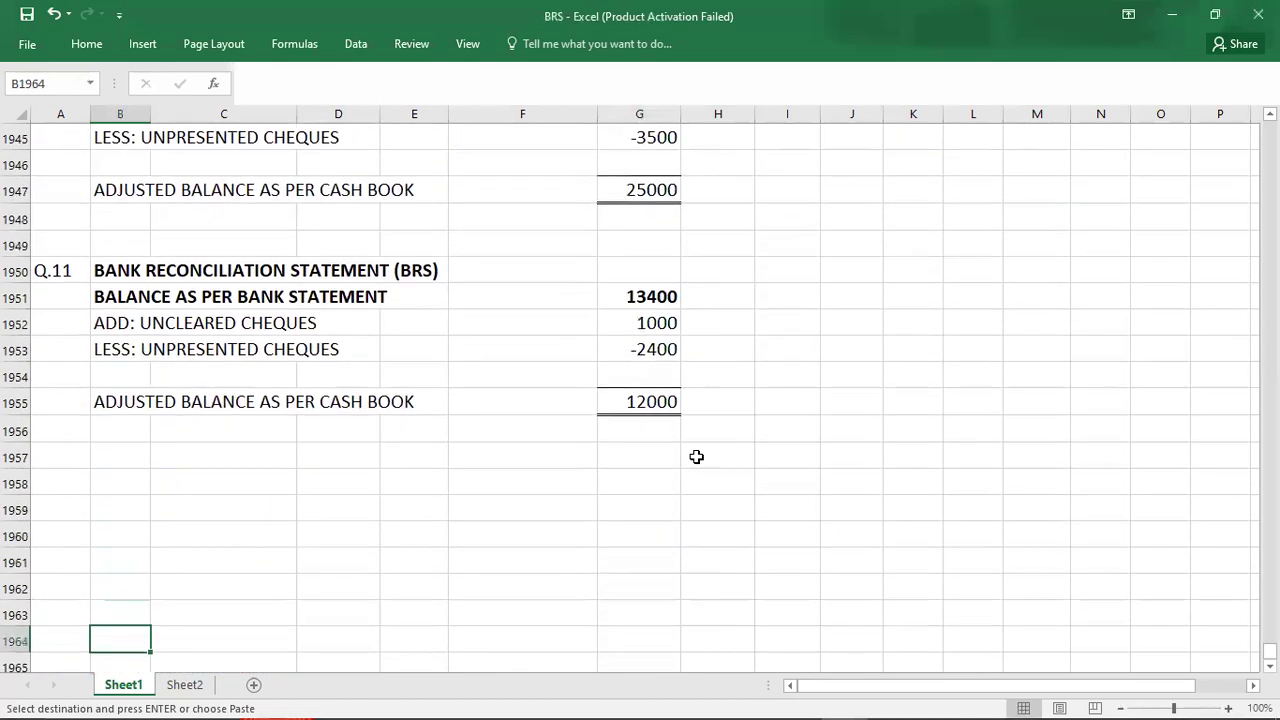
key(Up)
key(Up)
key(Up)
key(Up)
key(Up)
key(Up)
key(Up)
key(Up)
key(Up)
key(Up)
key(Up)
key(Up)
key(Up)
key(Up)
key(Up)
key(Up)
key(Up)
key(Up)
key(Up)
key(Up)
key(Up)
key(Up)
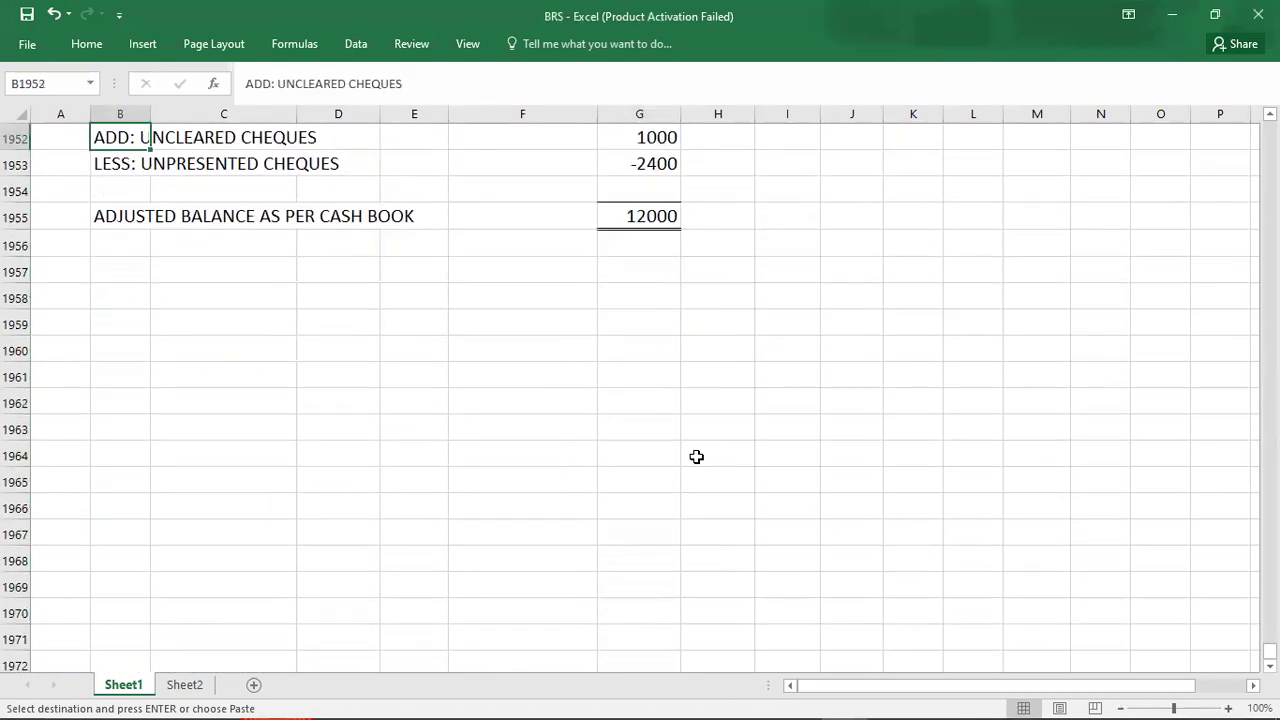
key(Down)
key(Down)
key(Down)
key(Down)
key(Down)
key(Down)
key(Down)
key(Down)
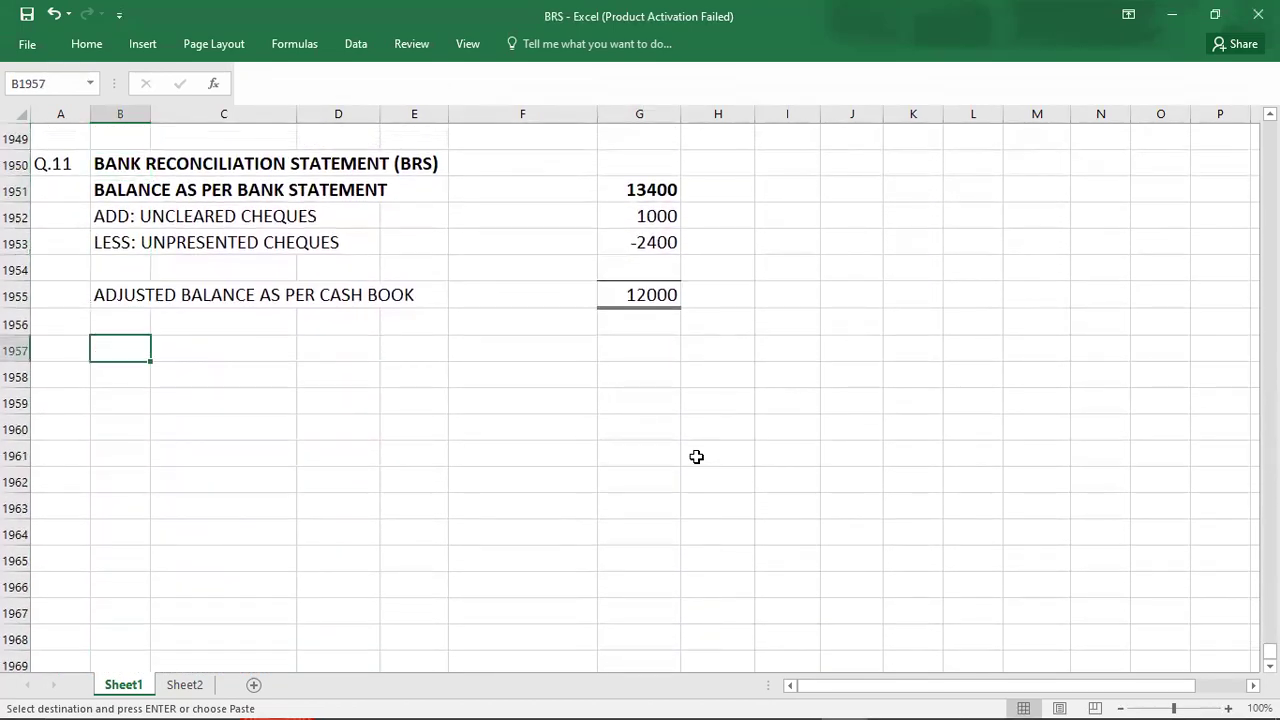
key(ctrl+v)
Clear the old entries from the pasted bank account in B1958:G1966, keeping the BANK heading and the borders.
key(Down)
key(shift+Right)
key(shift+Right)
key(shift+Right)
key(shift+Right)
key(shift+Down)
key(shift+Down)
key(shift+Down)
key(shift+Down)
key(shift+Down)
key(shift+Down)
key(shift+Down)
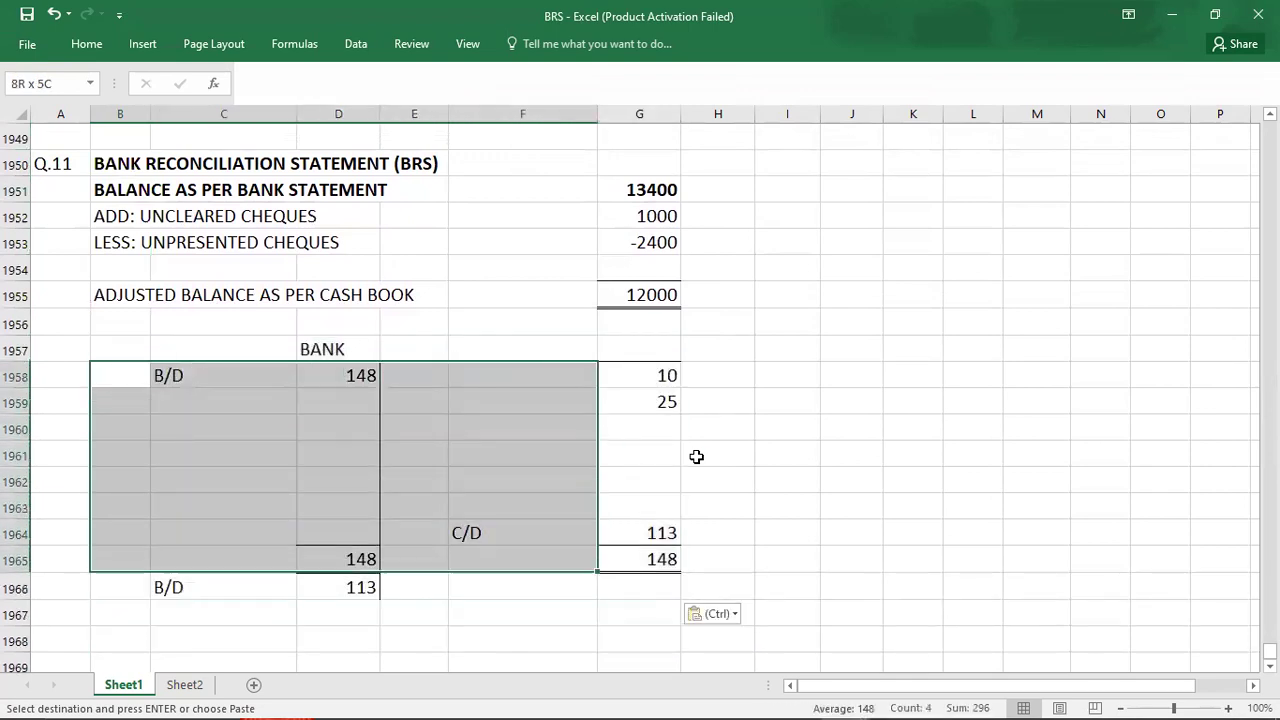
key(shift+Right)
key(shift+Down)
key(Delete)
Delete the entire rows 1960 to 1962 to shorten the empty bank account.
key(Left)
key(Down)
key(Down)
key(shift+Down)
key(shift+Down)
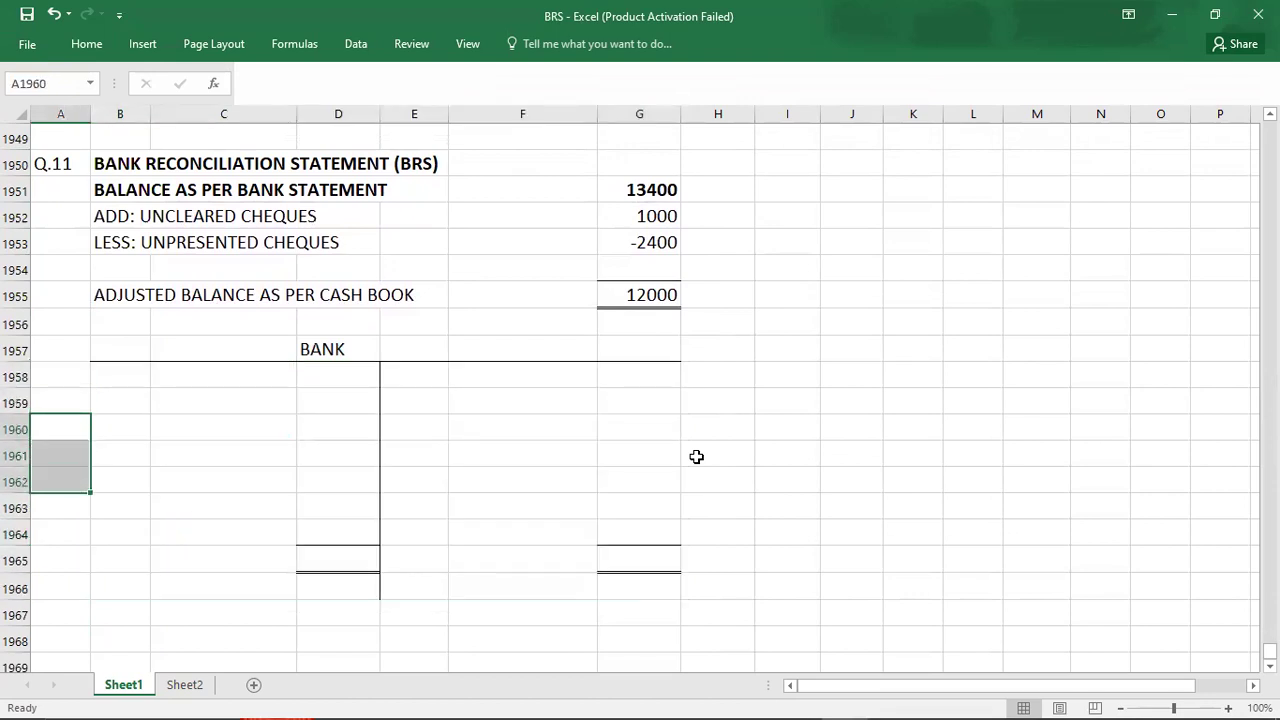
right_click(54, 448)
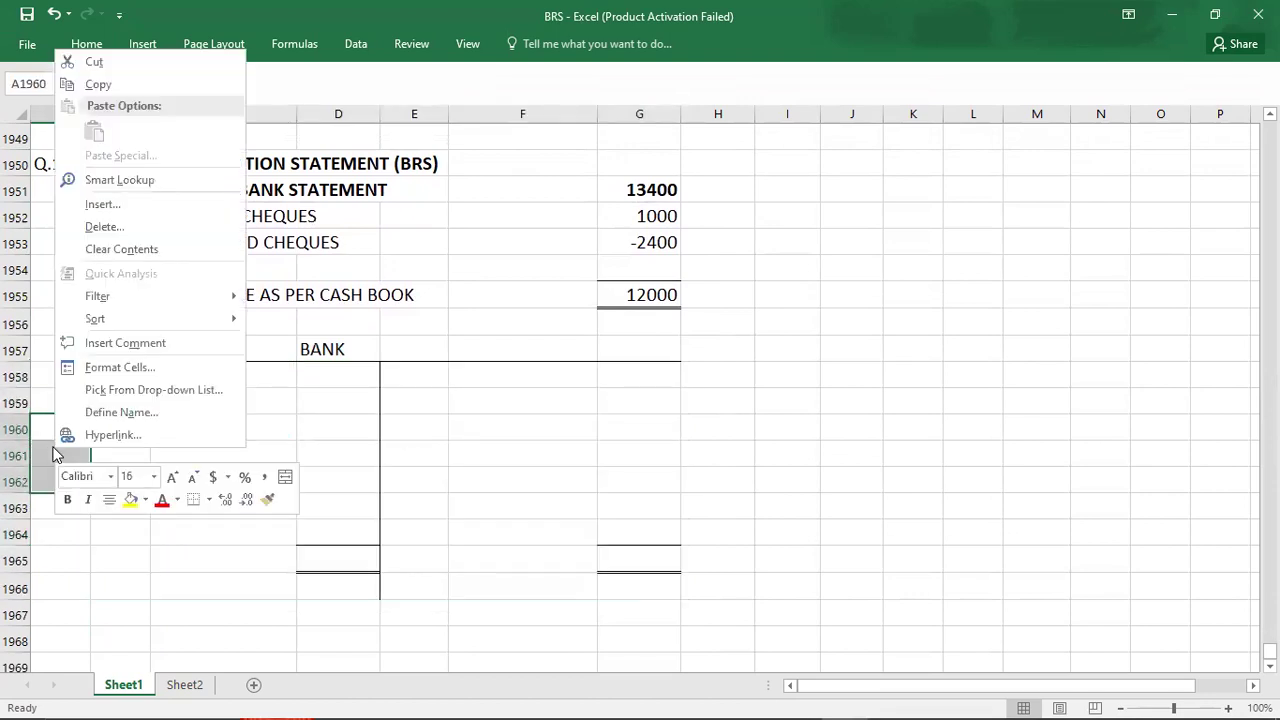
click(104, 227)
click(84, 230)
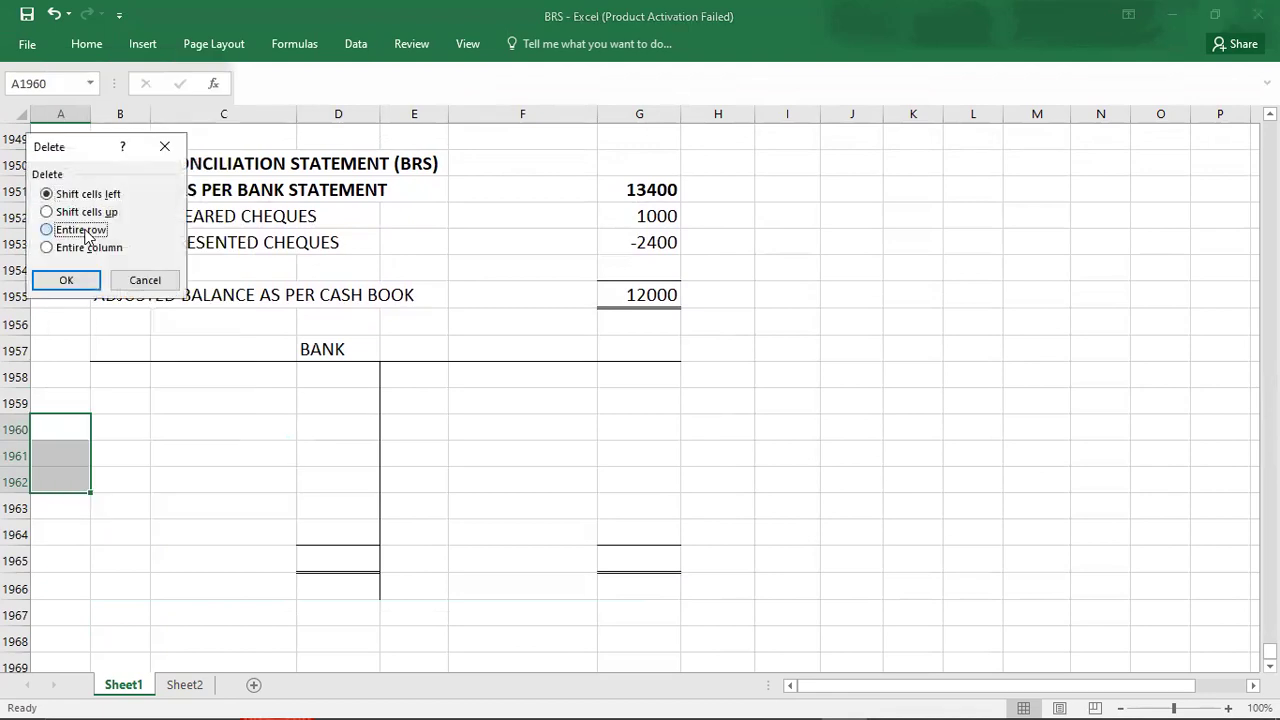
click(76, 281)
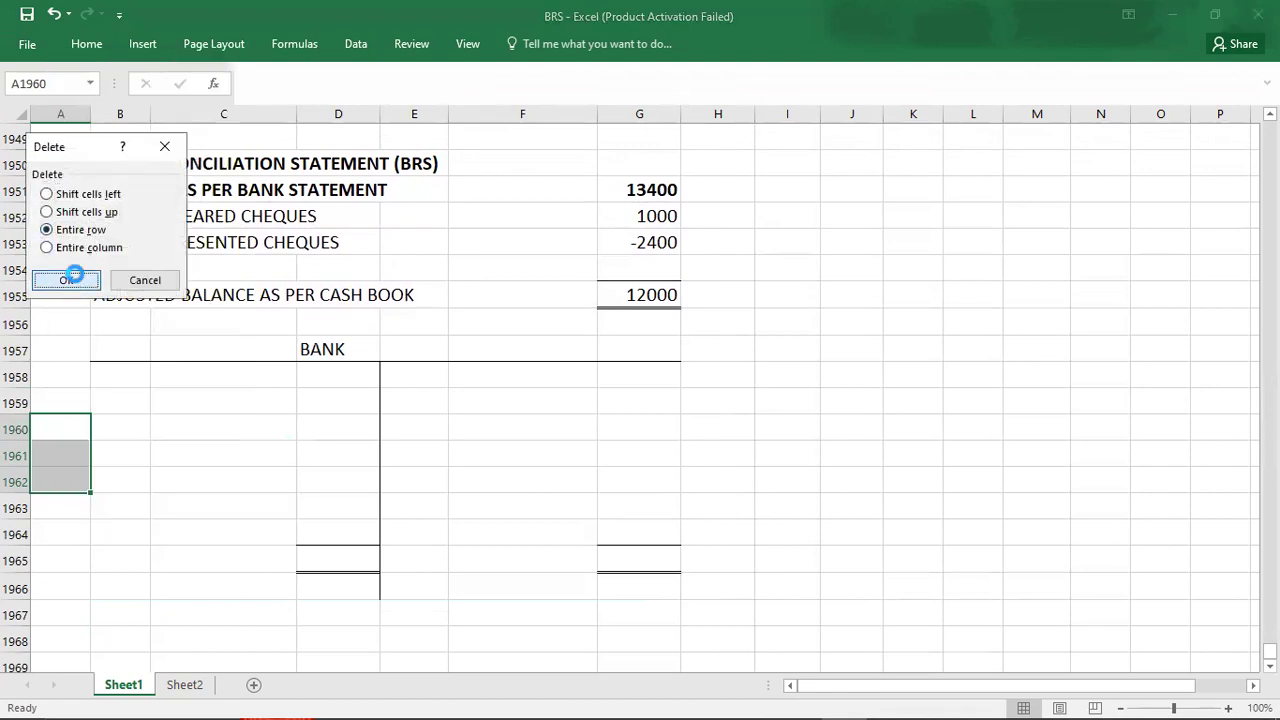
Enter "B/D ?" as the unknown opening balance on both sides of question 11's bank account, in C1958 and F1958.
click(240, 377)
text(B/D)
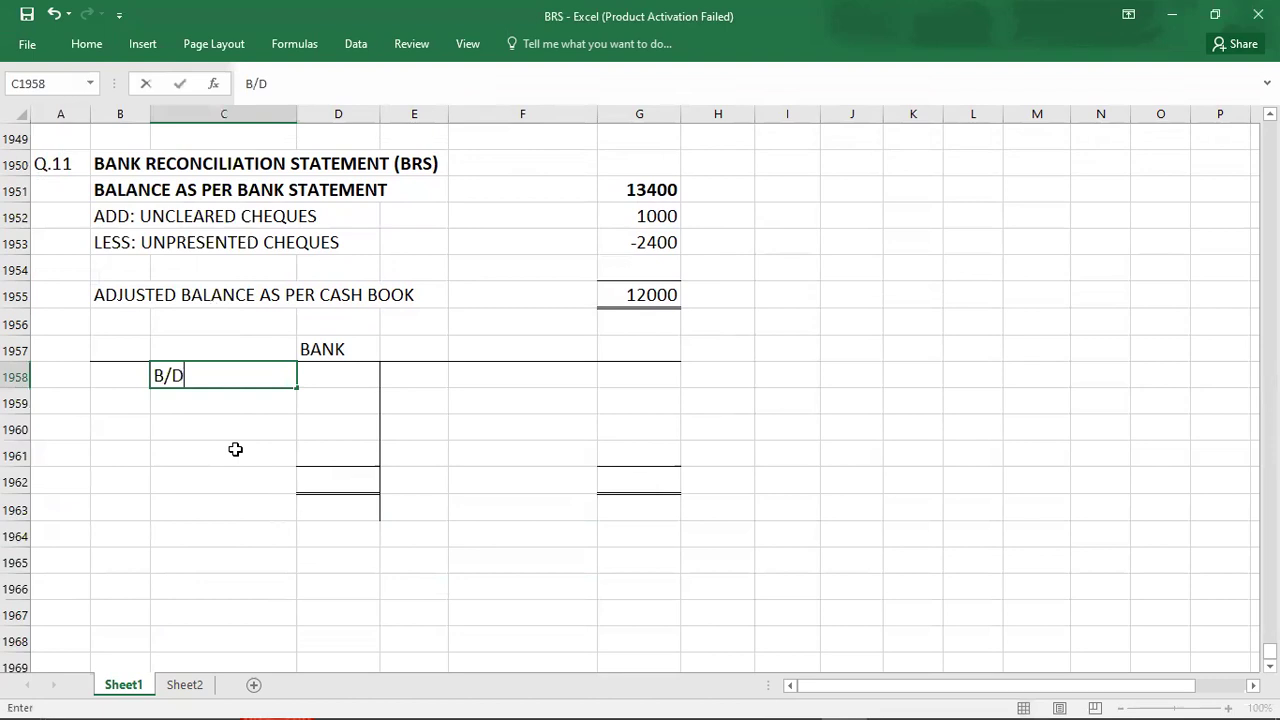
text( ?)
key(Tab)
key(Tab)
key(Tab)
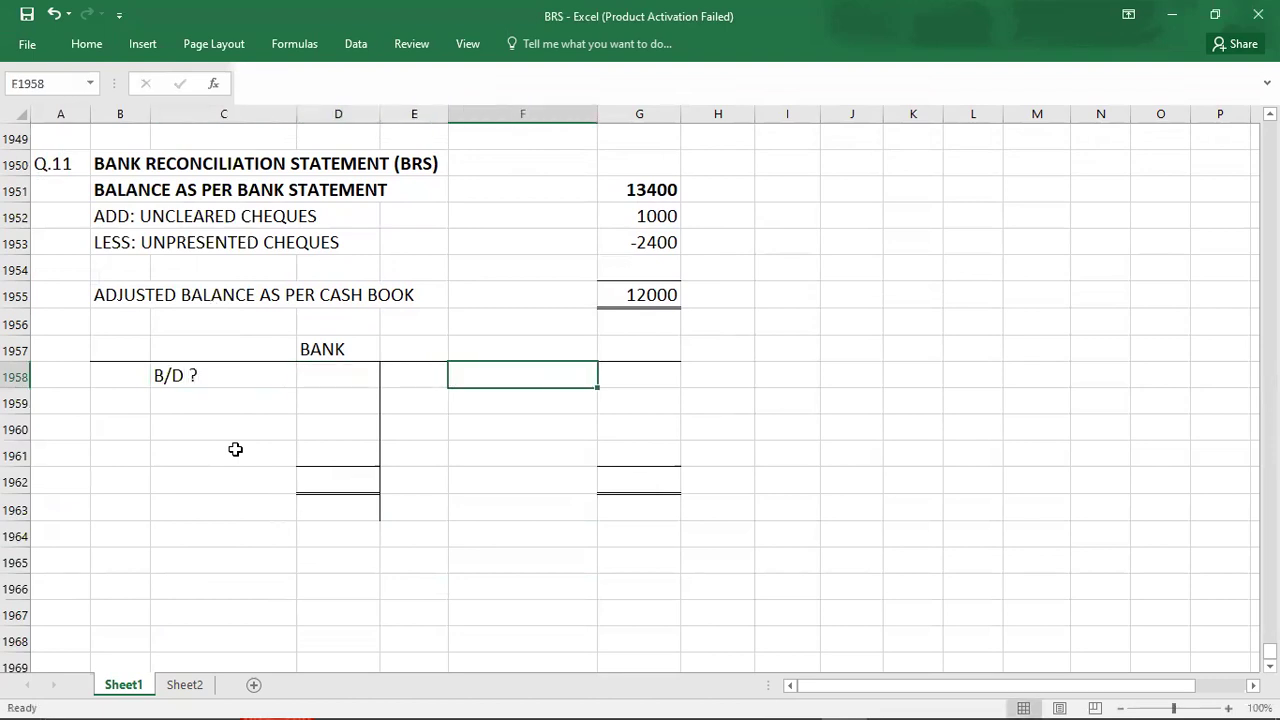
text(B/D)
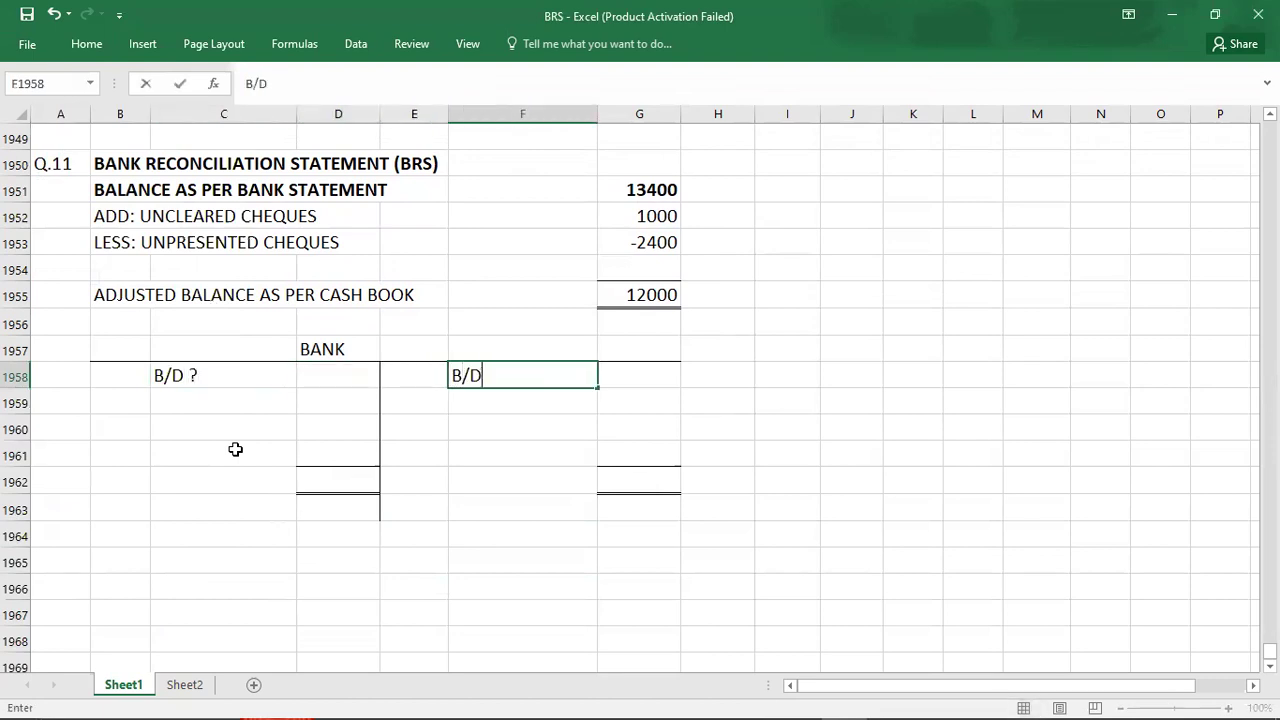
text( ?)
key(Return)
key(Return)
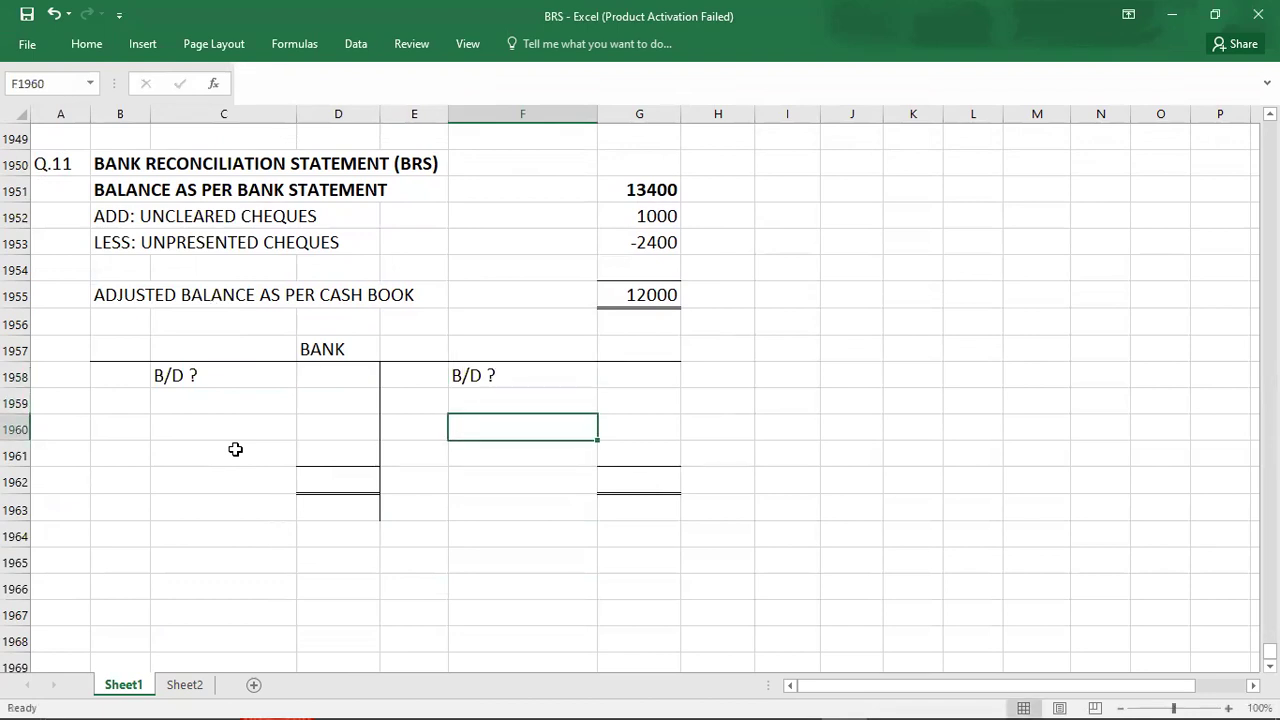
Enter the adjusted cash book balance below the debit side, with B/D in C1963 and 12000 in D1963.
click(611, 301)
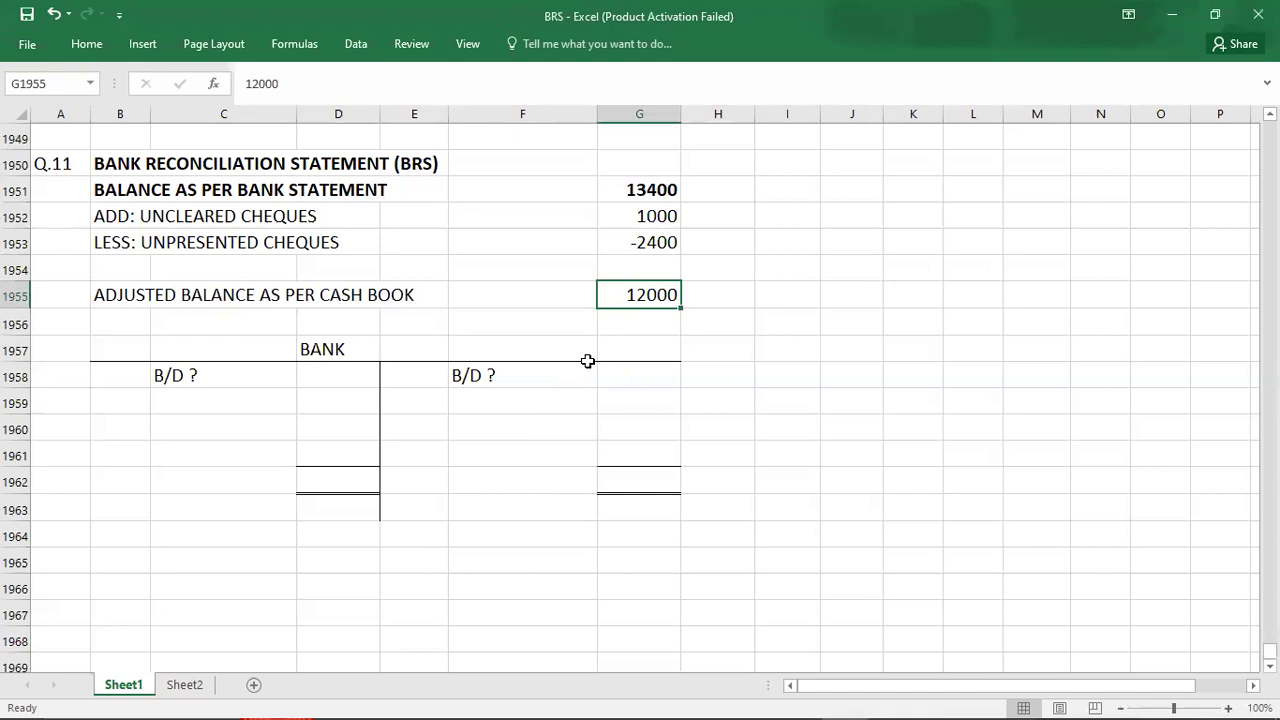
click(226, 506)
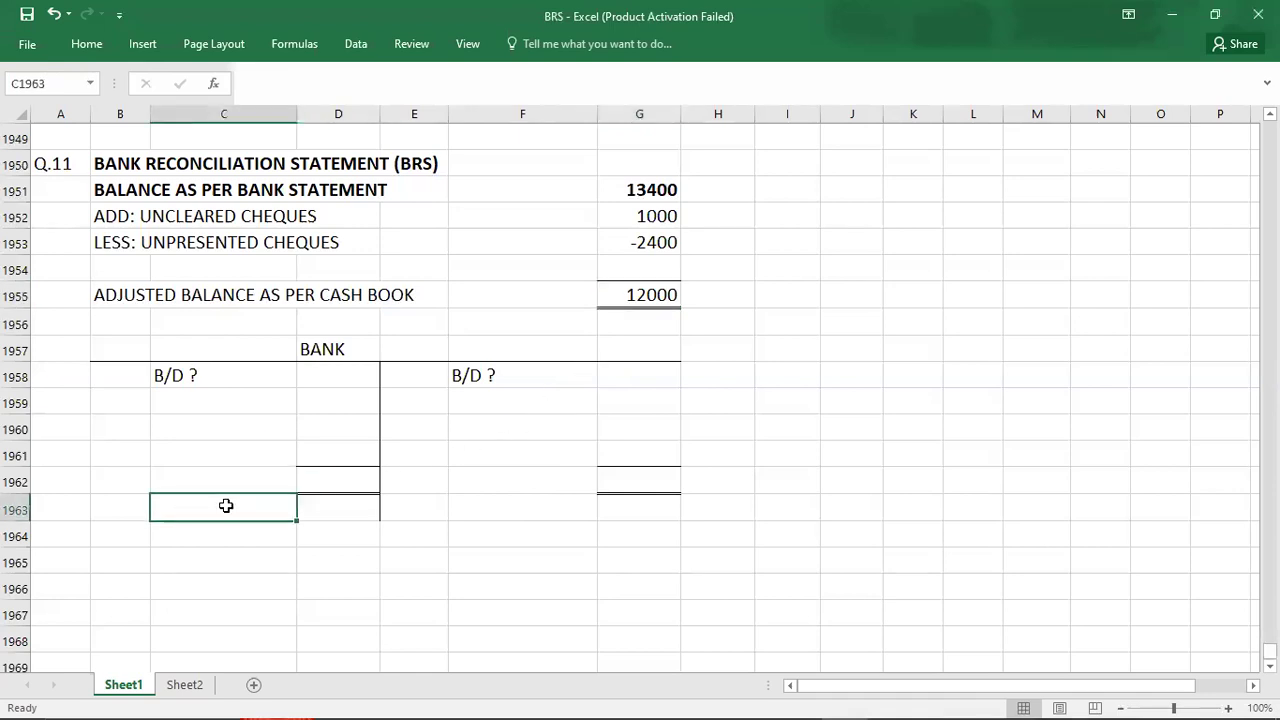
text(B/D)
key(Tab)
text(12000)
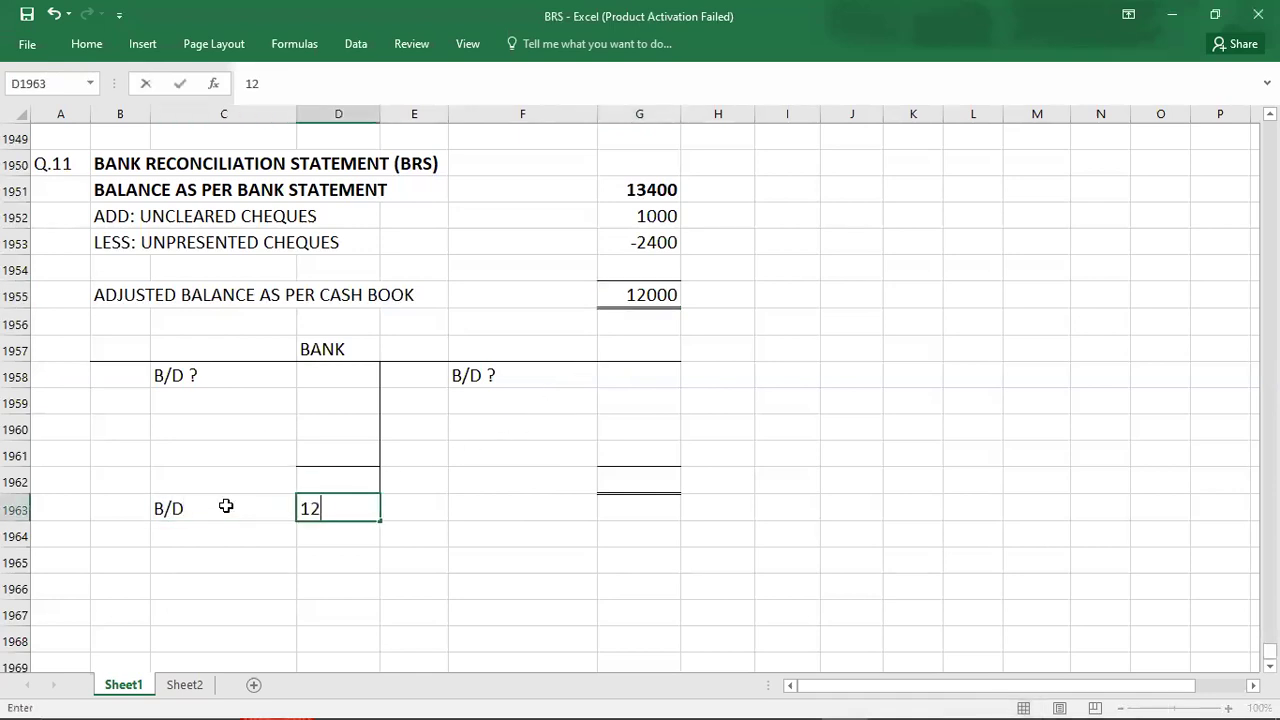
Enter the closing balance on the credit side, with C/D in F1961 and 12000 in G1961.
click(522, 445)
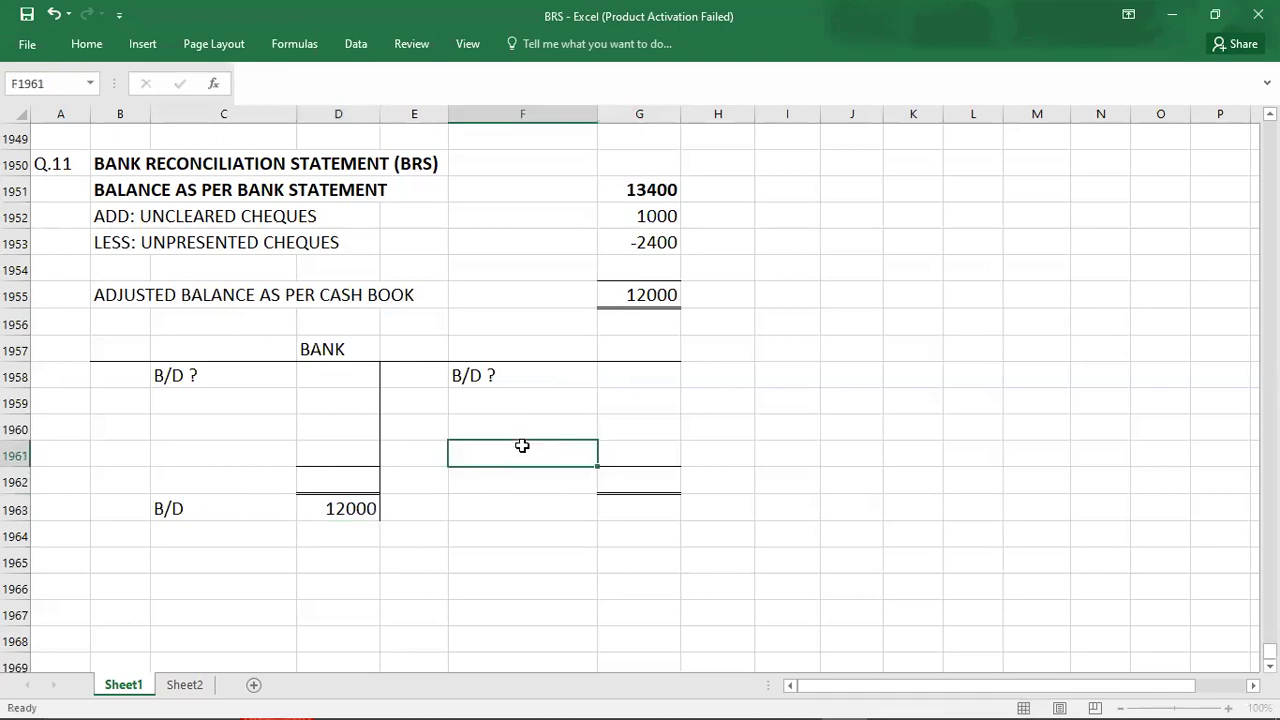
text(C/D)
key(Tab)
text(12000)
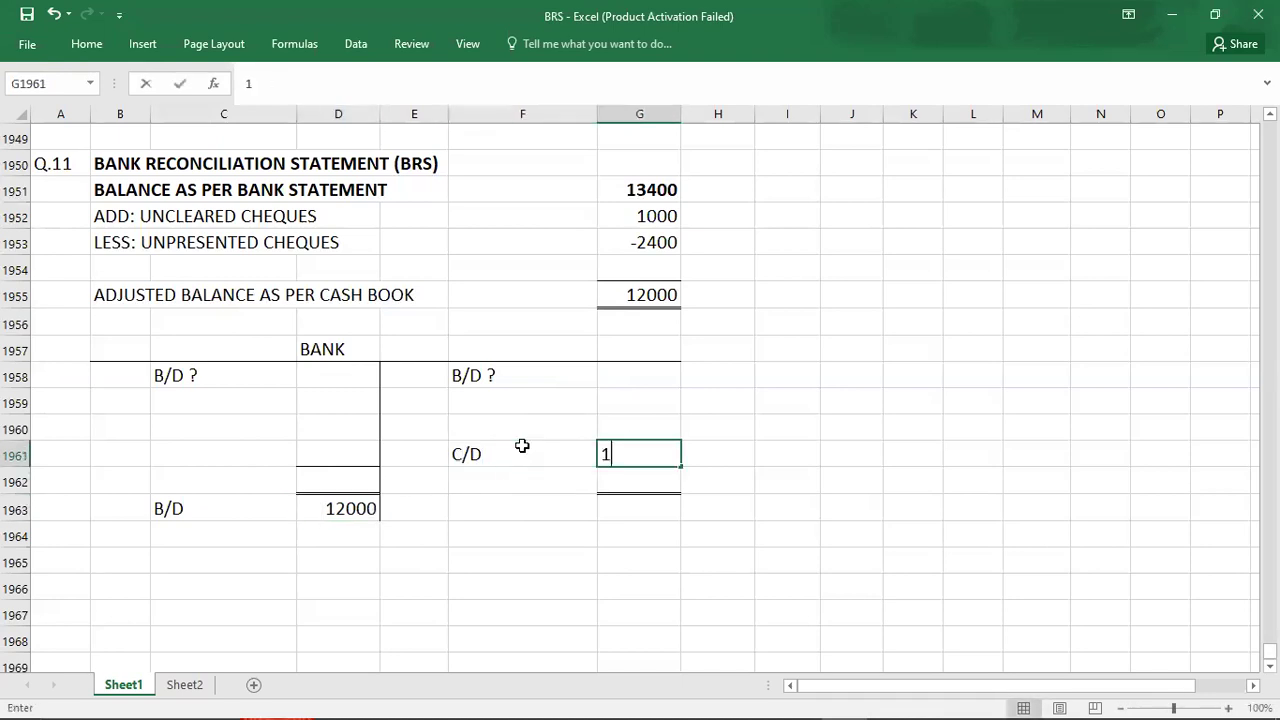
key(Return)
click(539, 508)
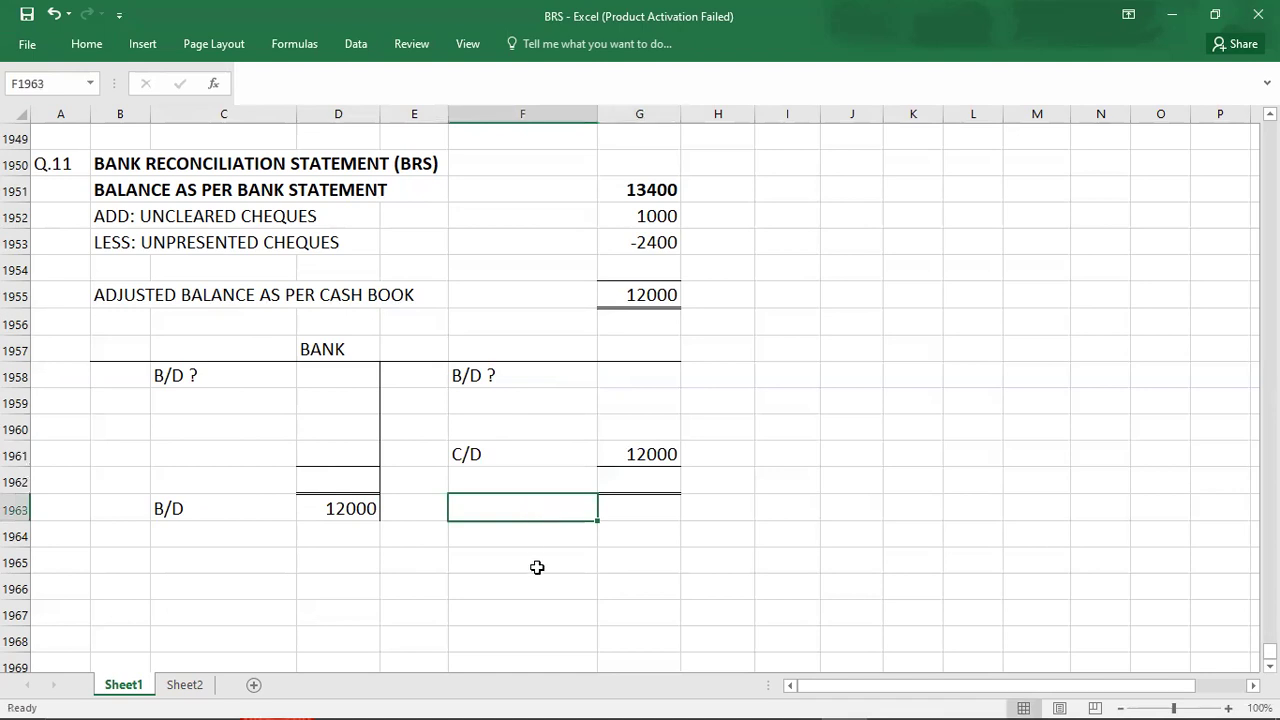
Check question 11 in the BRS 2.jpeg image and enter the dishonoured cheque of 300 on the credit side in G1959.
key(alt+Tab)
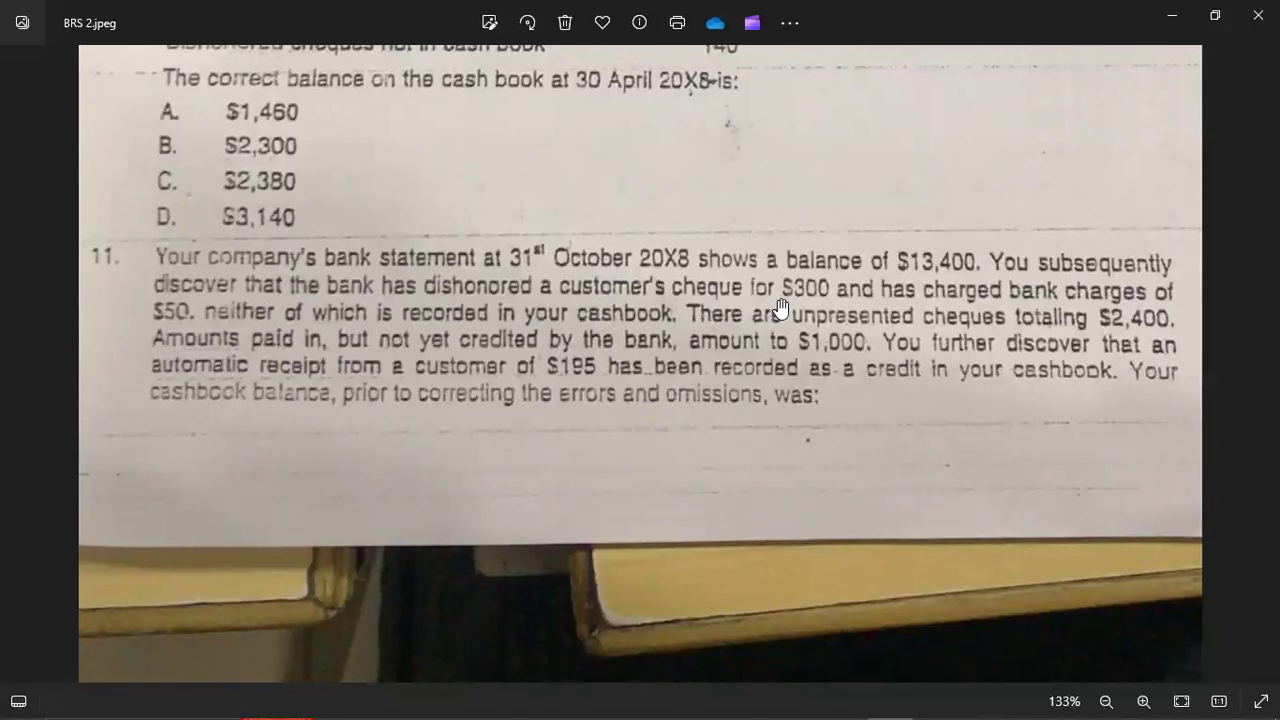
key(alt+Tab)
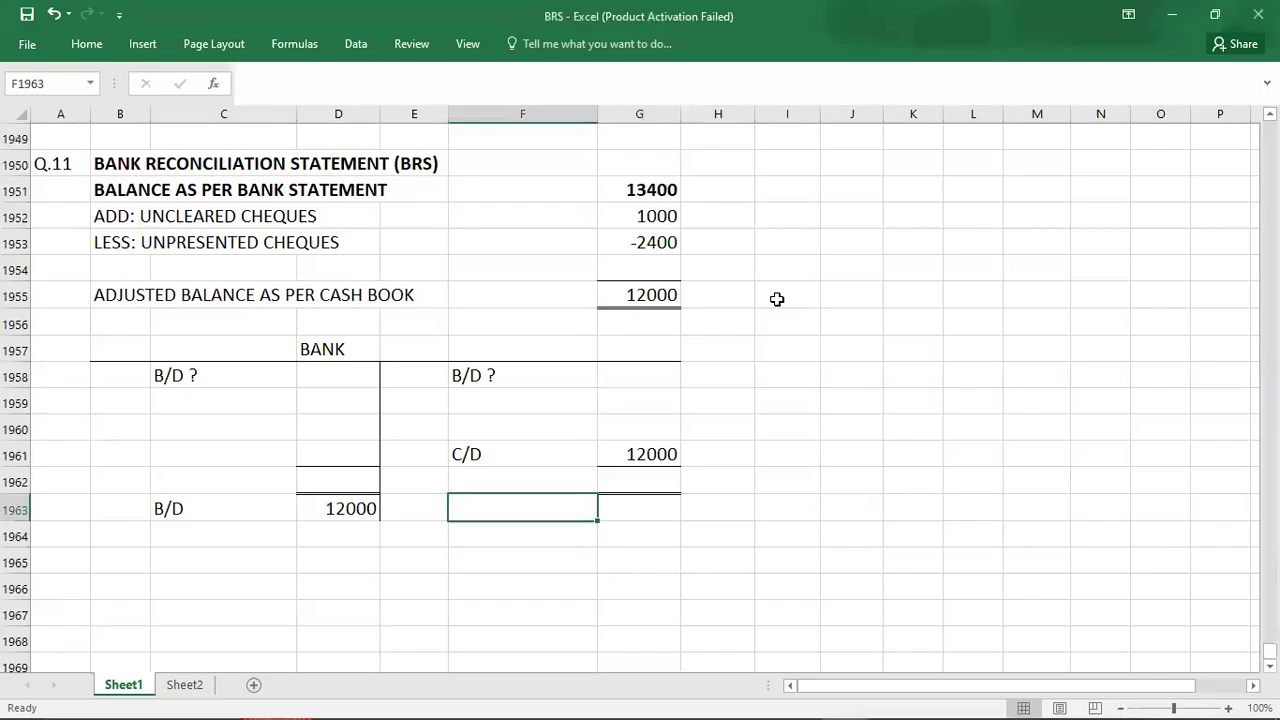
key(Right)
key(Up)
key(Up)
key(Up)
key(Up)
text(300)
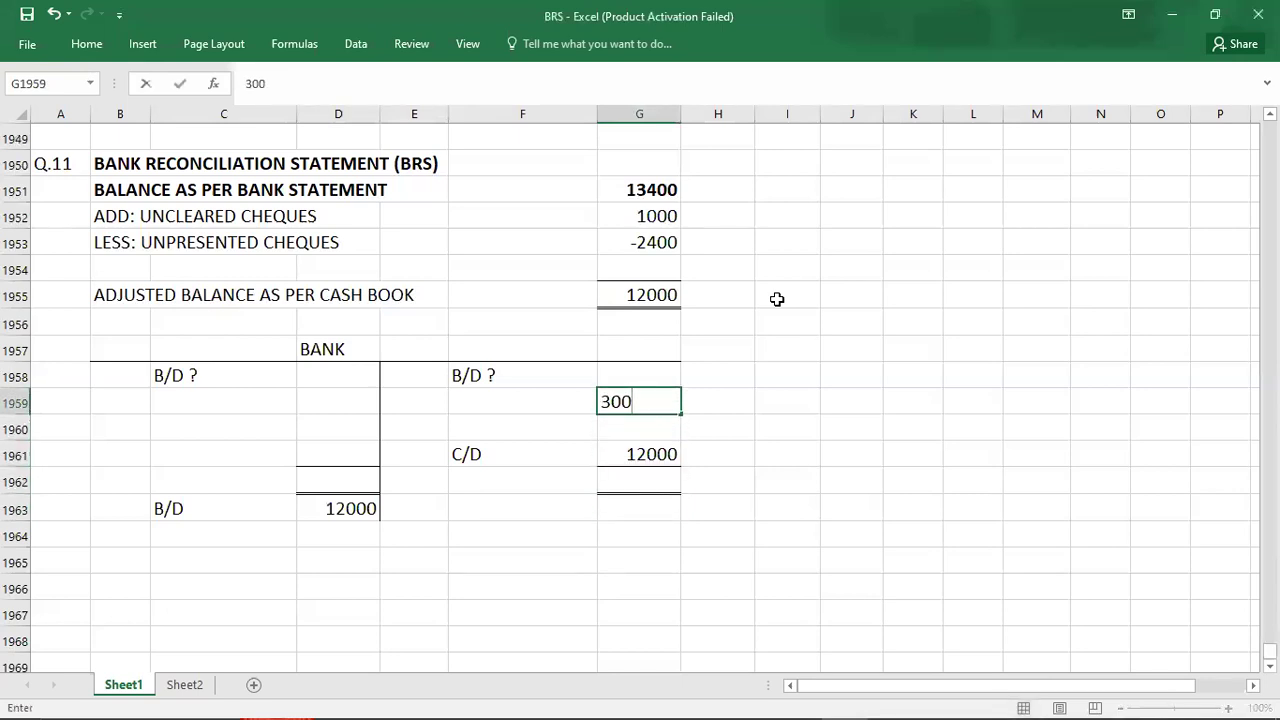
key(Return)
Check the bank charges in the question image and enter 50 on the credit side in G1960.
key(alt+Tab)
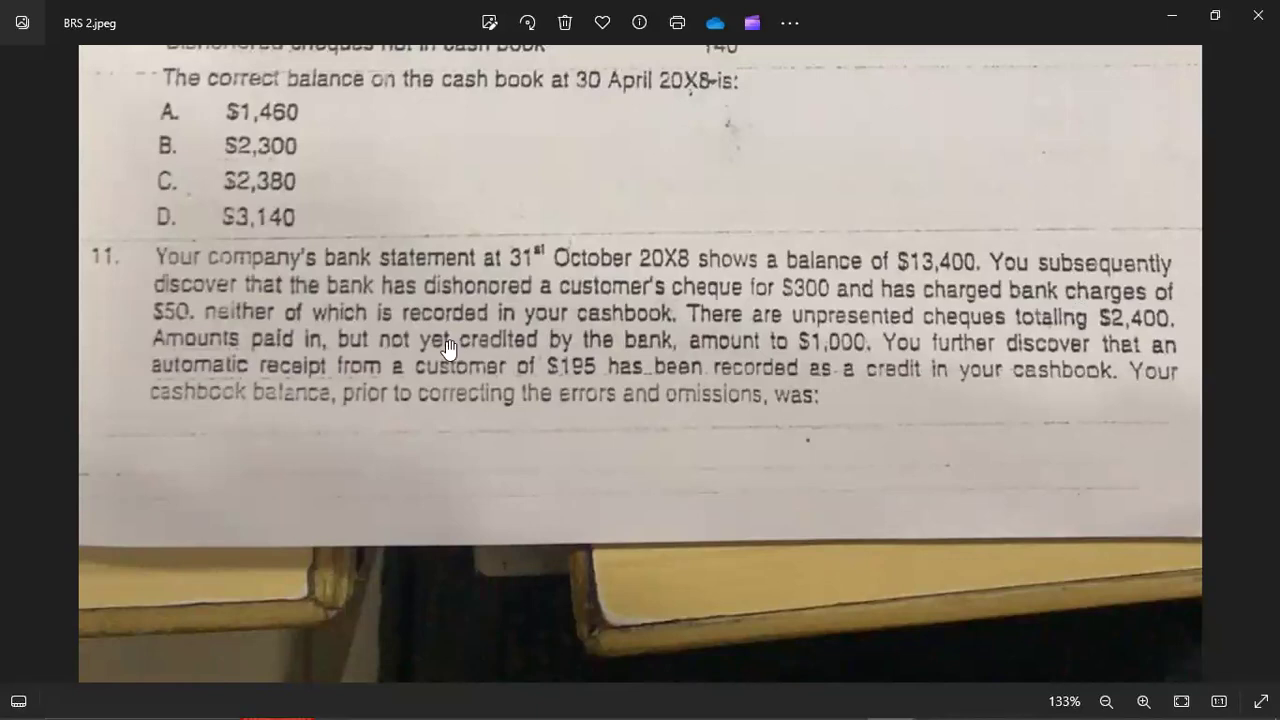
key(alt+Tab)
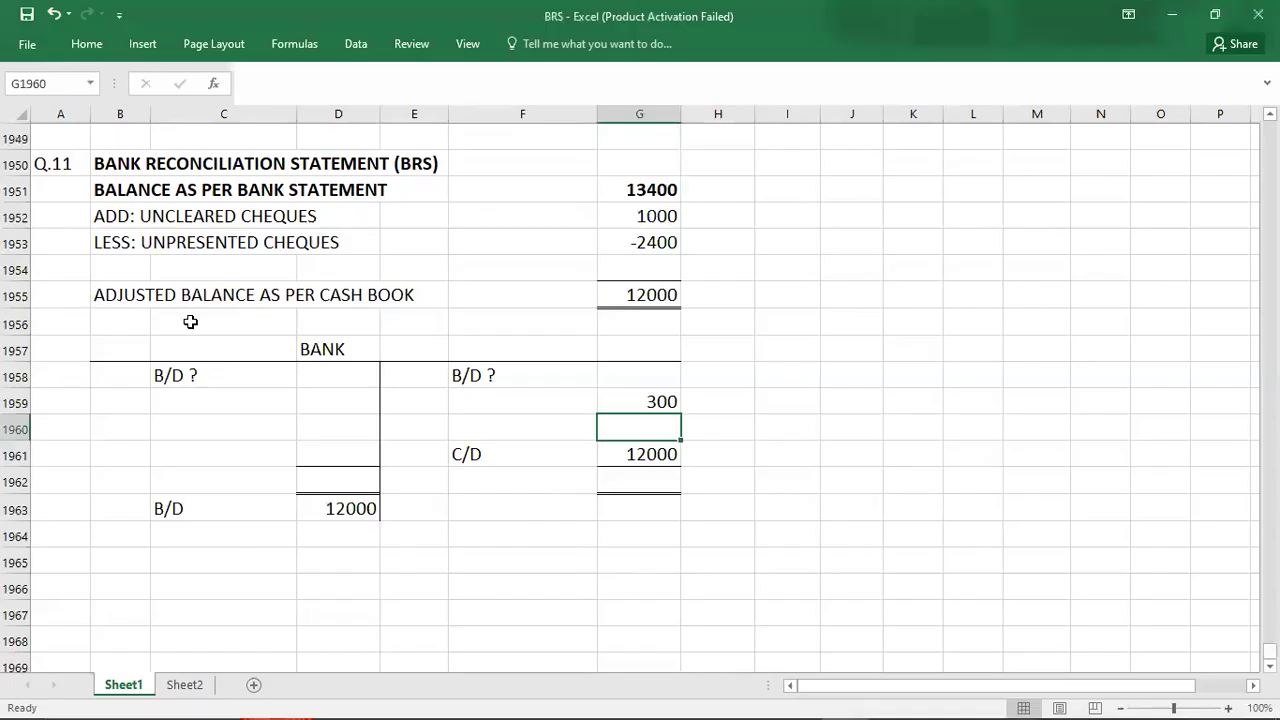
text(50)
key(Return)
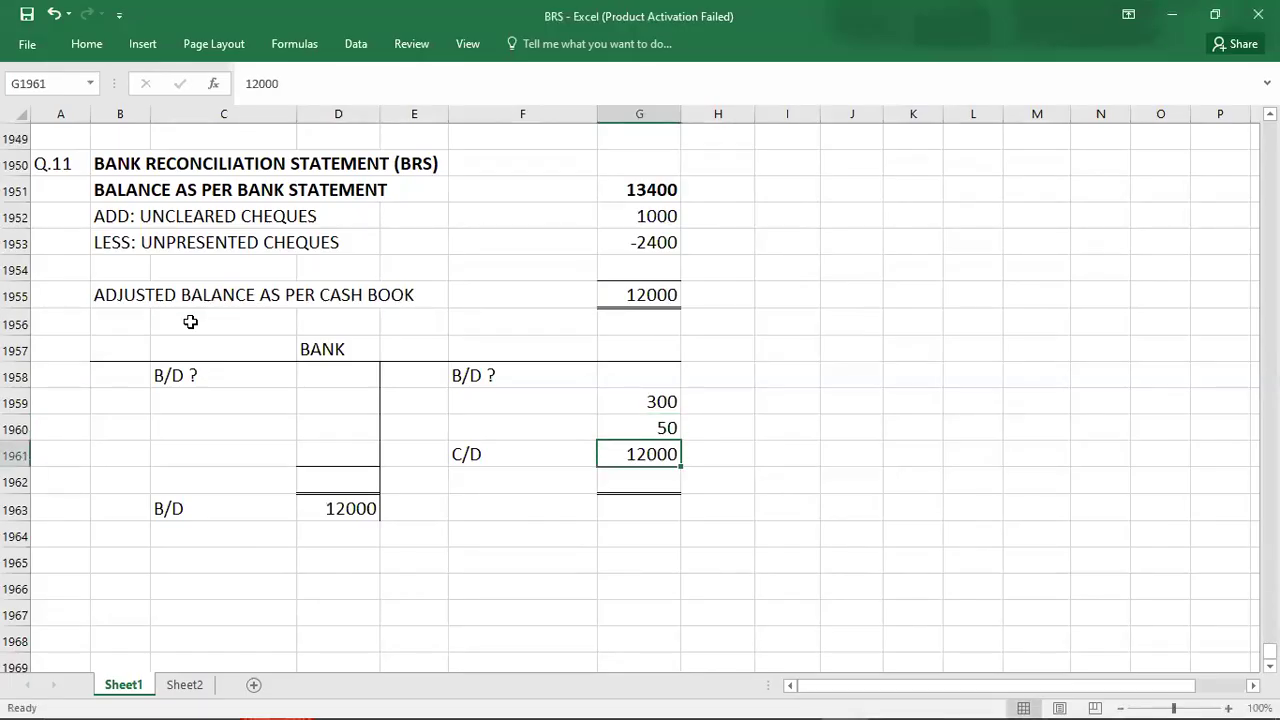
Review the $195 receipt recorded as a credit in the question image and enter the 390 correction on the debit side in D1959.
key(alt+Tab)
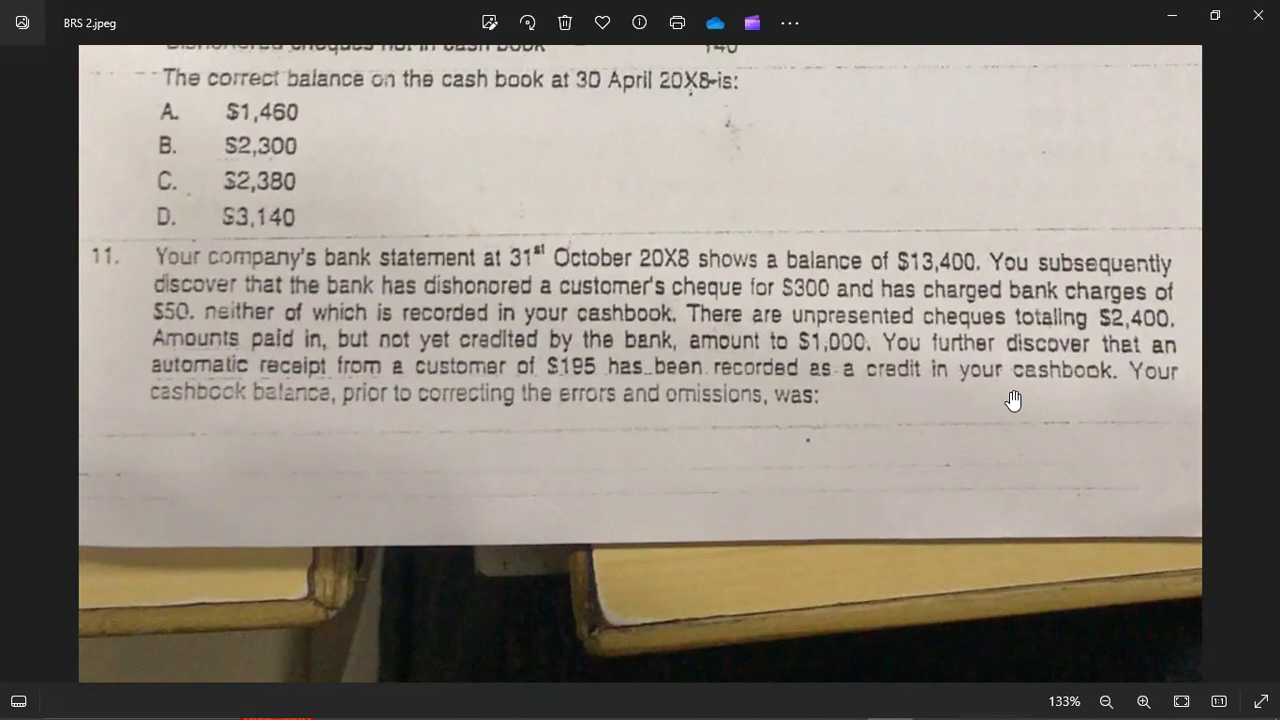
key(alt+Tab)
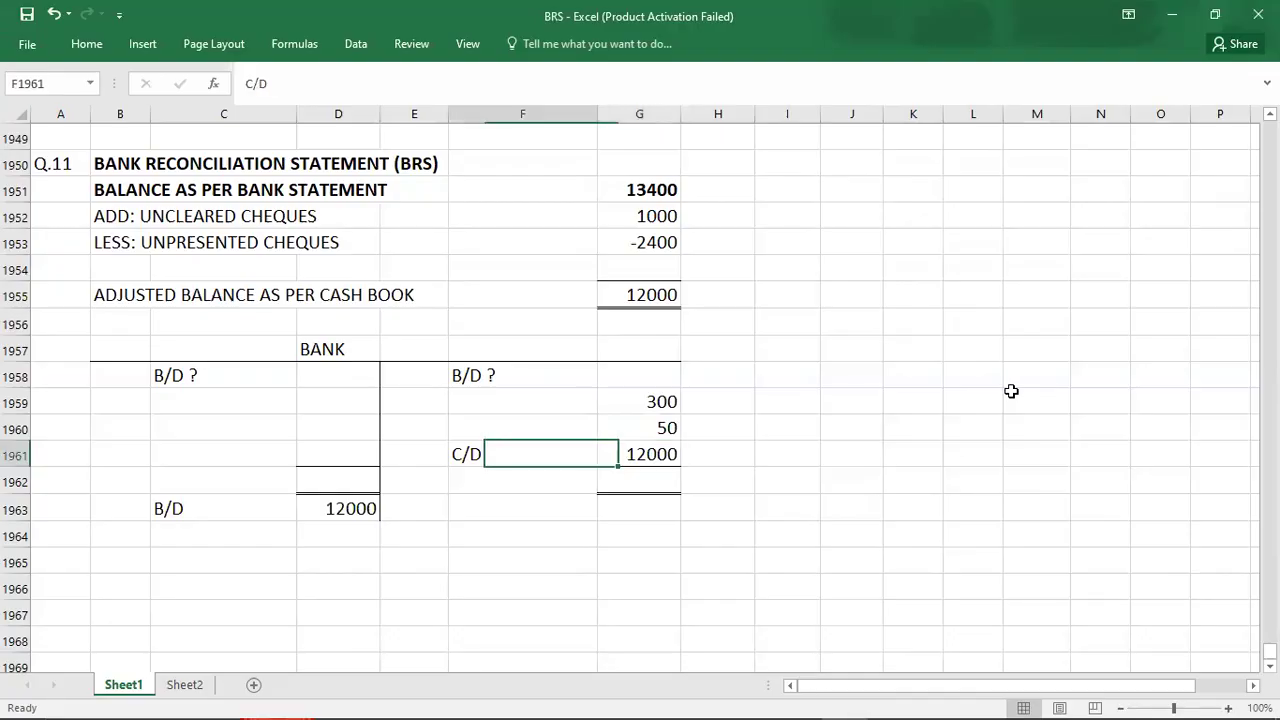
key(Left)
key(Left)
key(Up)
key(Up)
text(390)
key(Return)
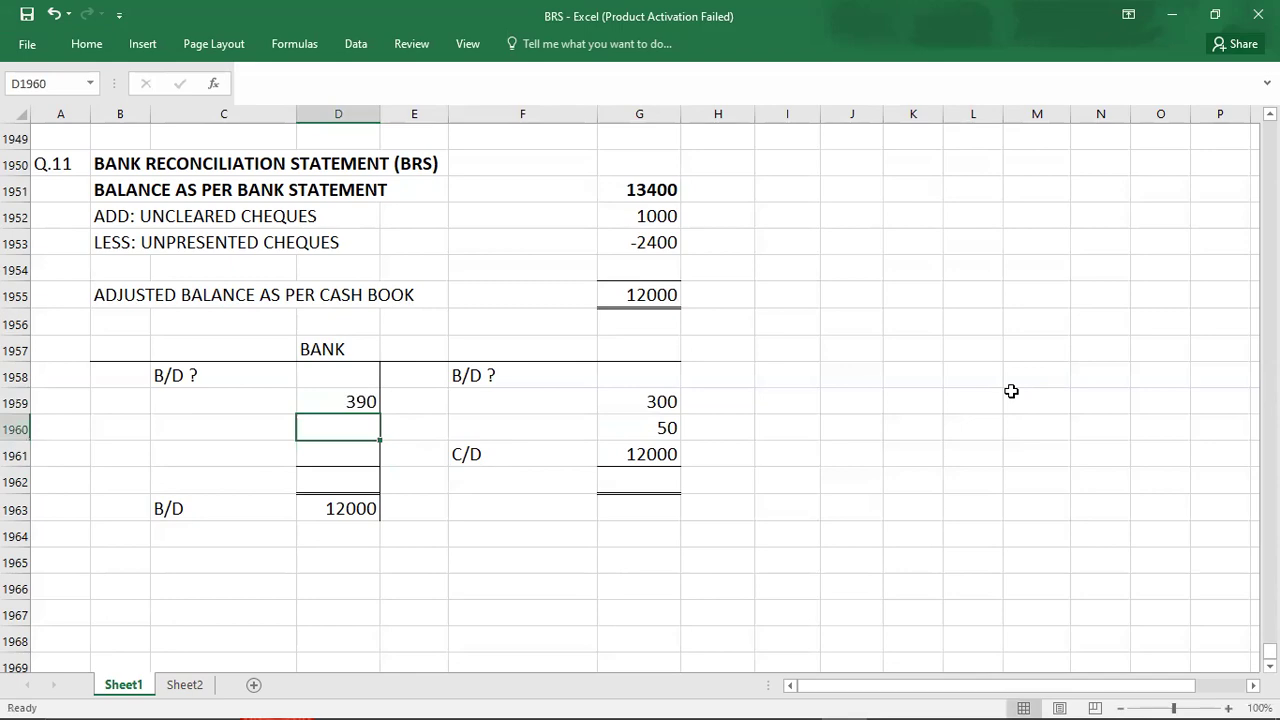
Sum the credit entries in G1959:G1961 and enter the total 12350 in G1962.
key(alt+Tab)
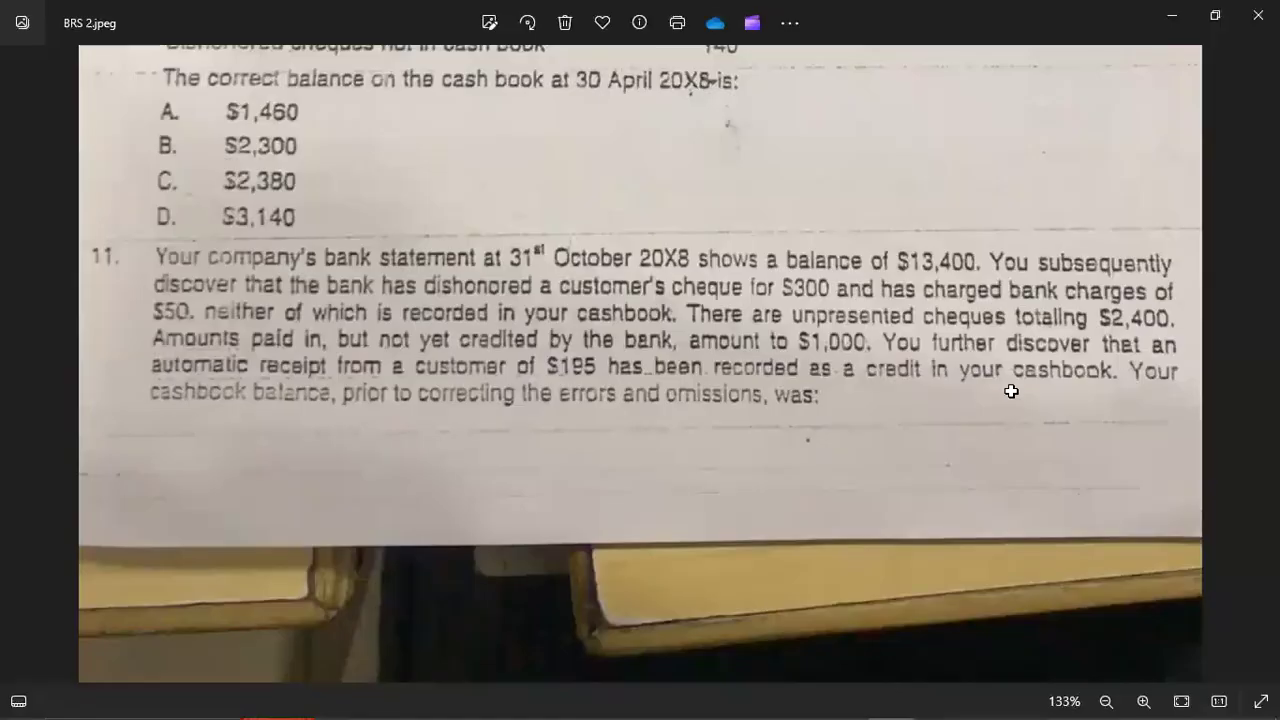
key(alt+Tab)
key(Right)
key(Up)
key(shift+Down)
key(shift+Down)
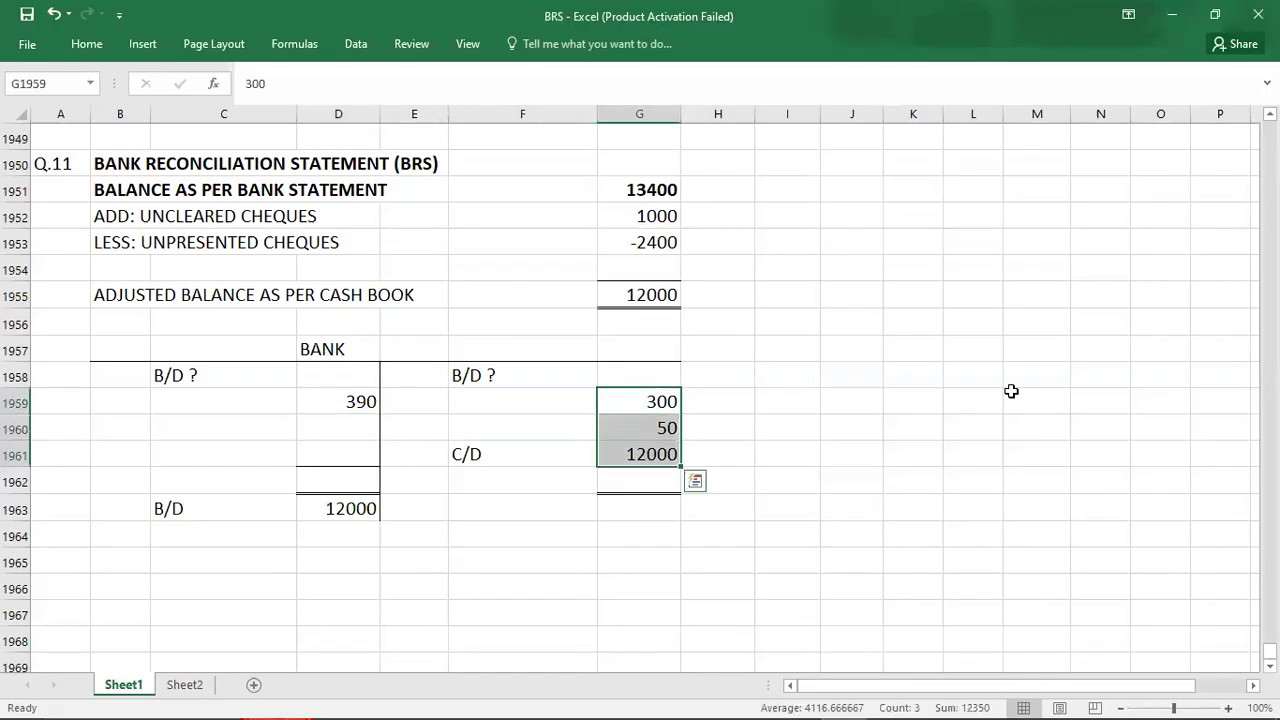
key(Down)
key(Down)
key(Down)
text(12350)
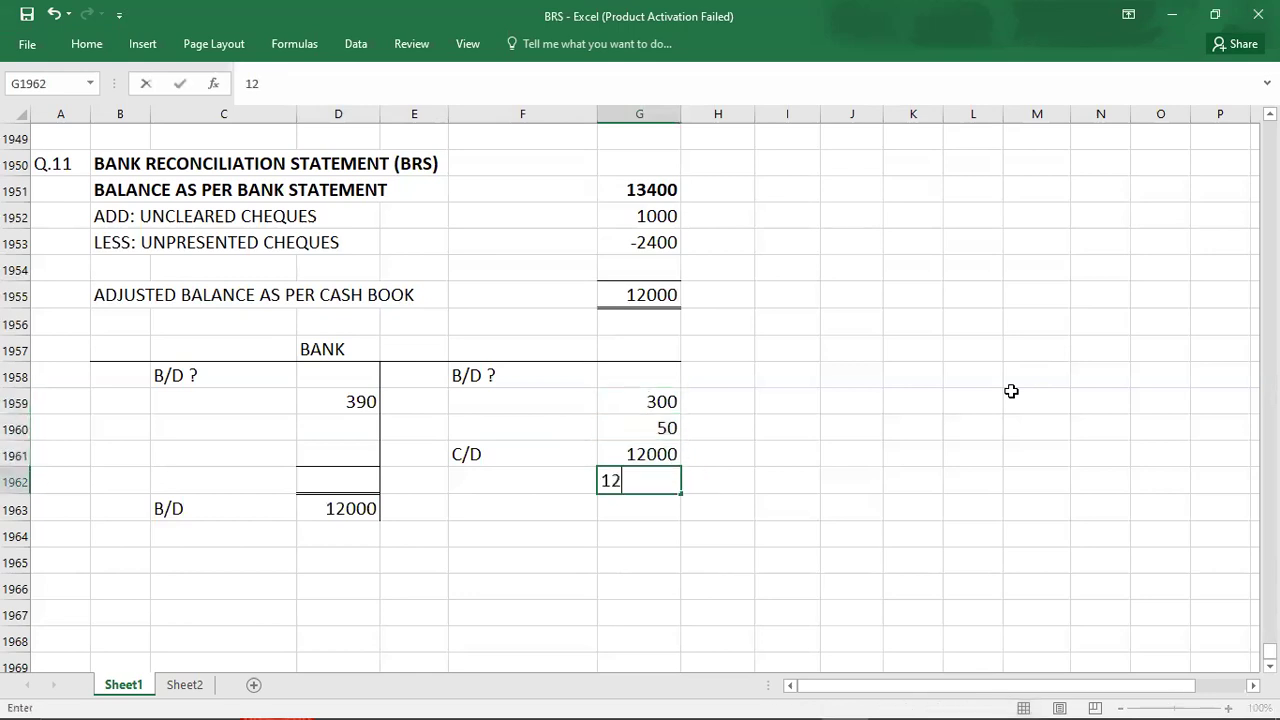
Enter the matching debit side total of 12350 in D1962.
key(Left)
key(Left)
key(Left)
text(12350)
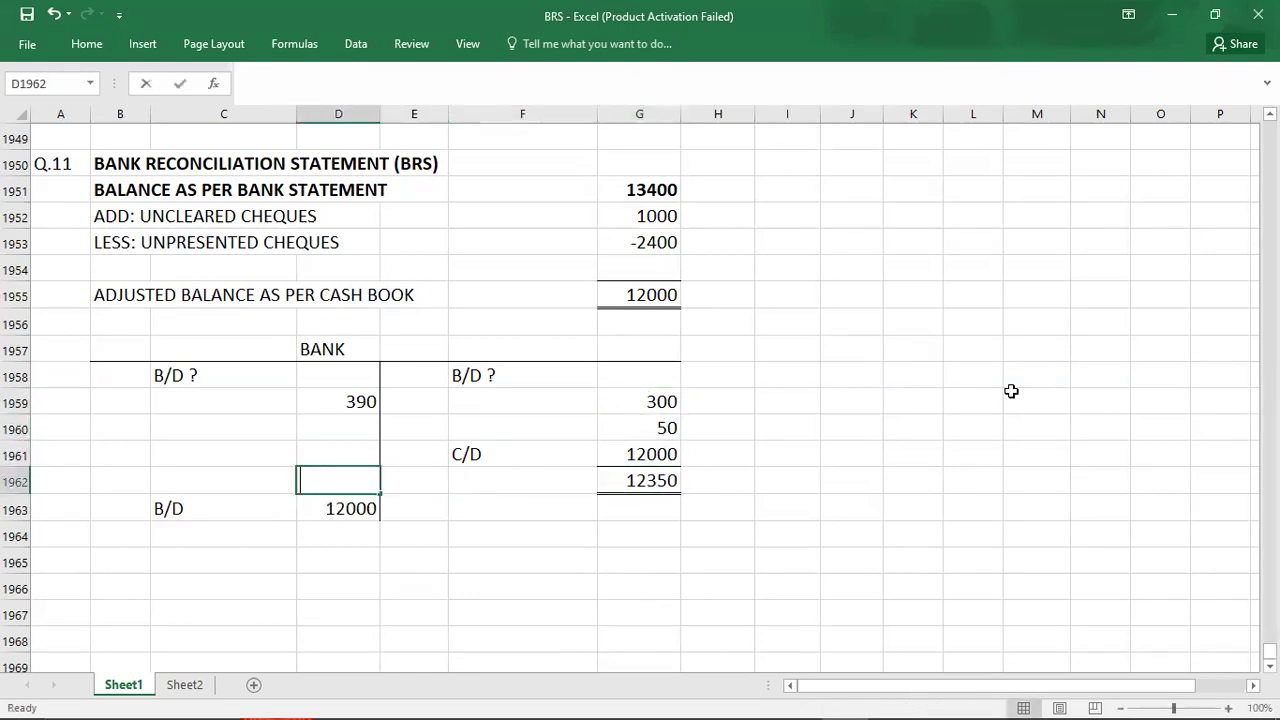
Make the debit side opening balance cells C1958:D1958 bold.
key(Up)
key(Up)
key(Up)
key(Up)
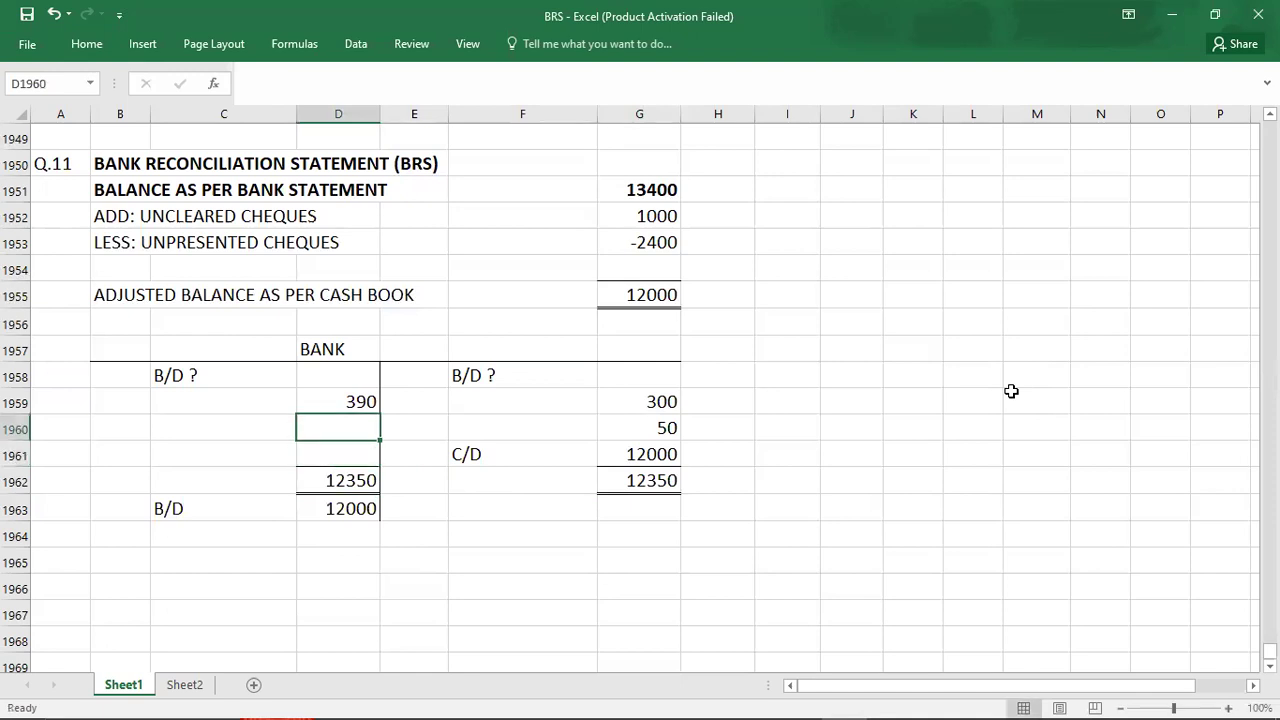
key(shift+Left)
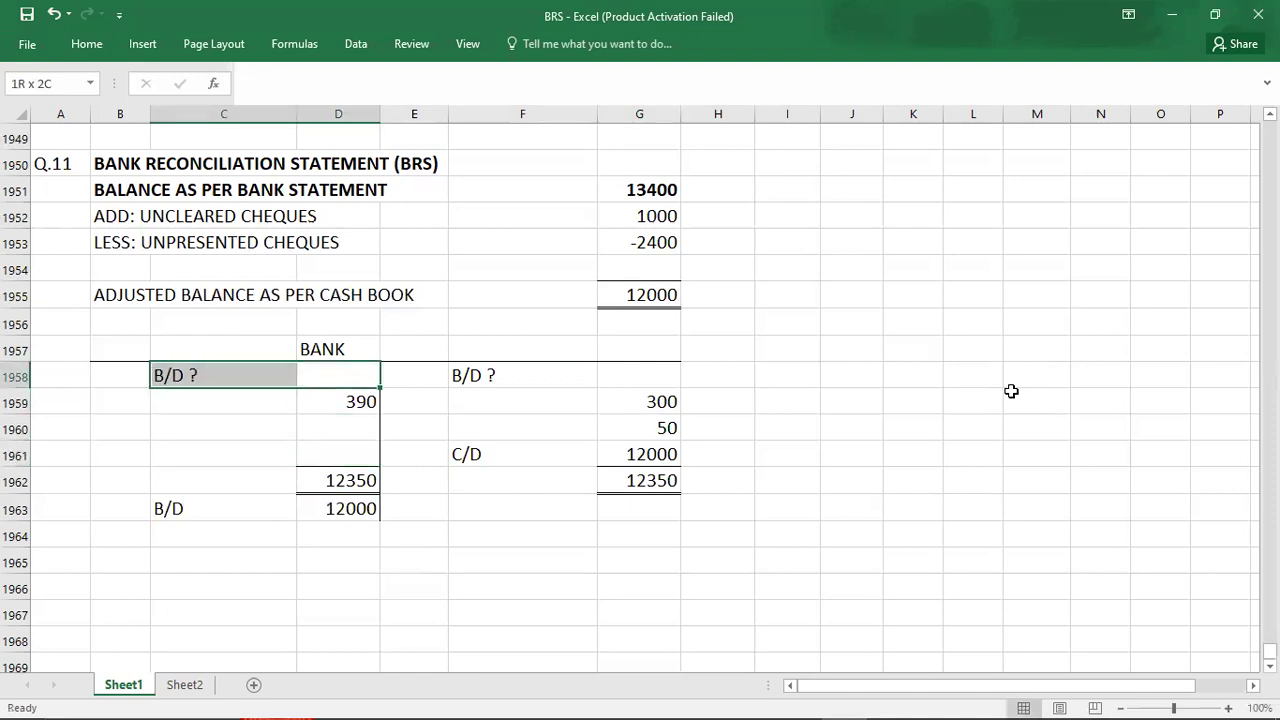
key(ctrl+b)
key(Right)
key(Left)
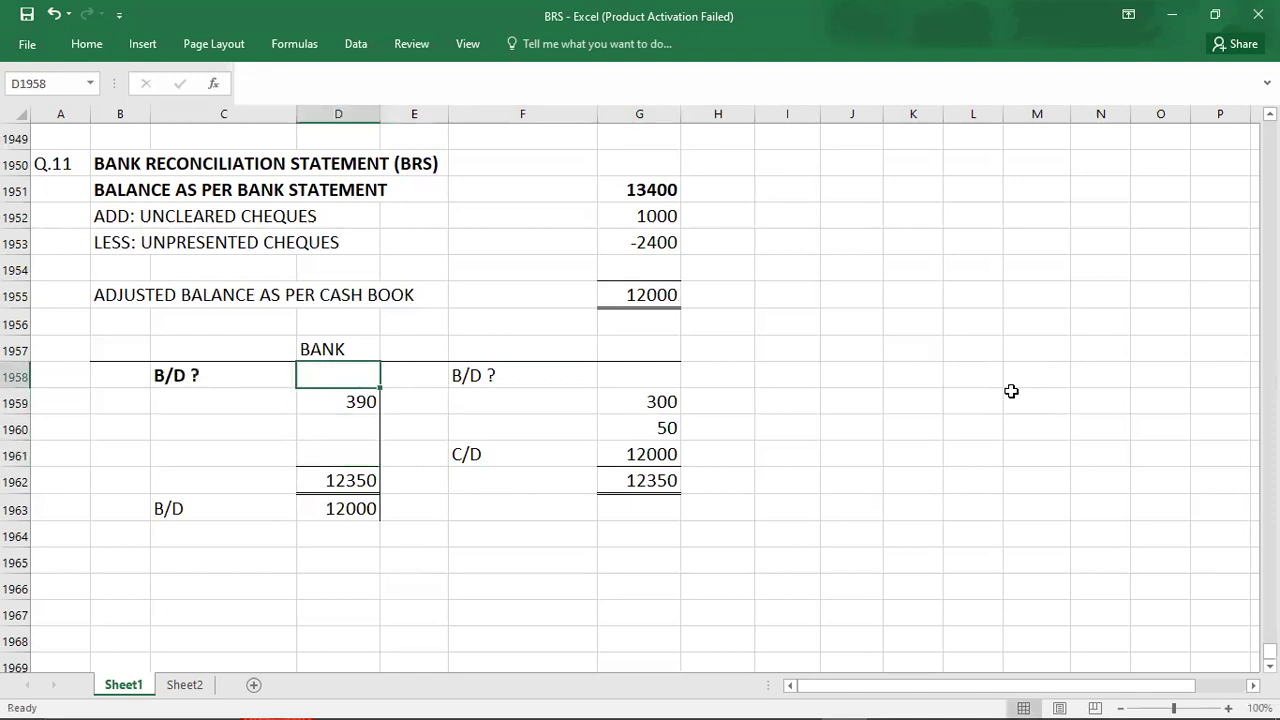
Enter 11960 in D1958 as the debit side opening balance.
text(11960)
key(Left)
key(Left)
key(Left)
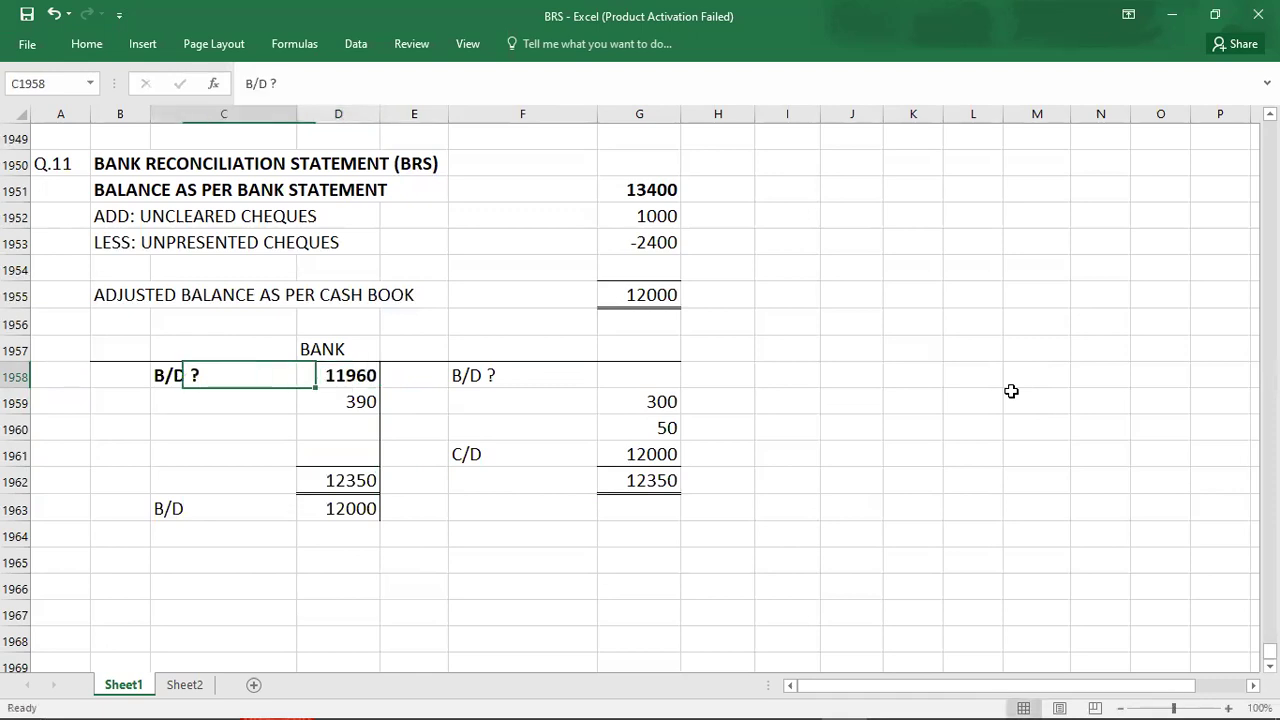